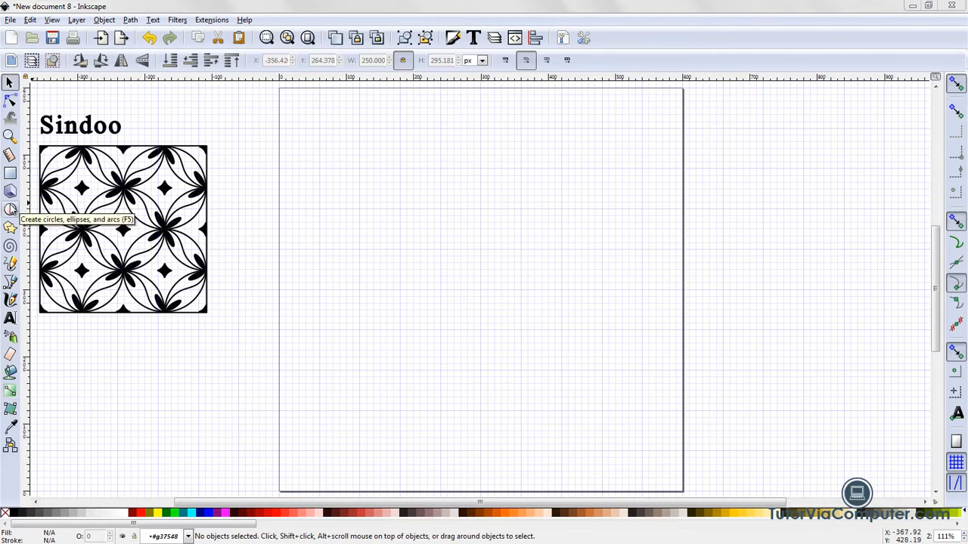
Step: Draw an open Spiro path with the Bezier tool, curving up from the page's left-centre into an inward-winding spiral near the top
left_click(11, 282)
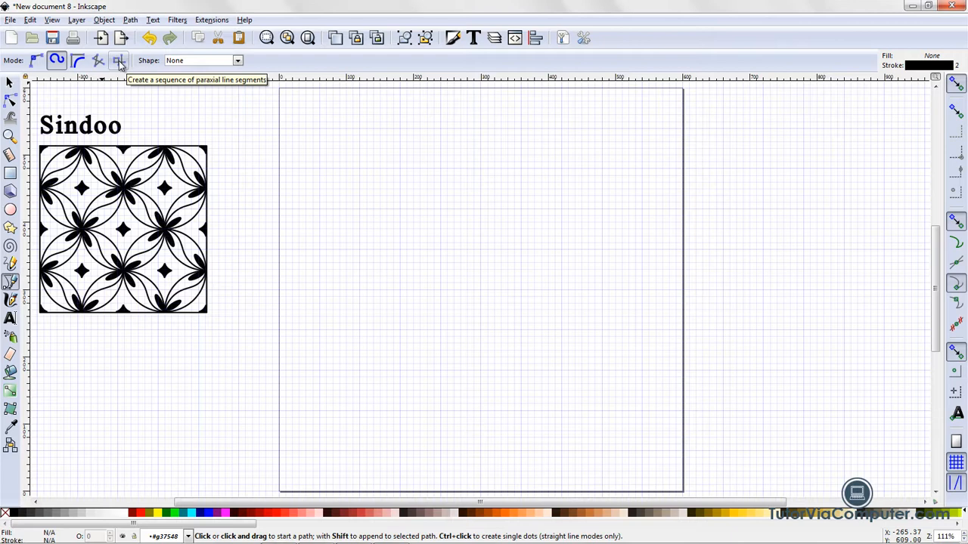
left_click(57, 65)
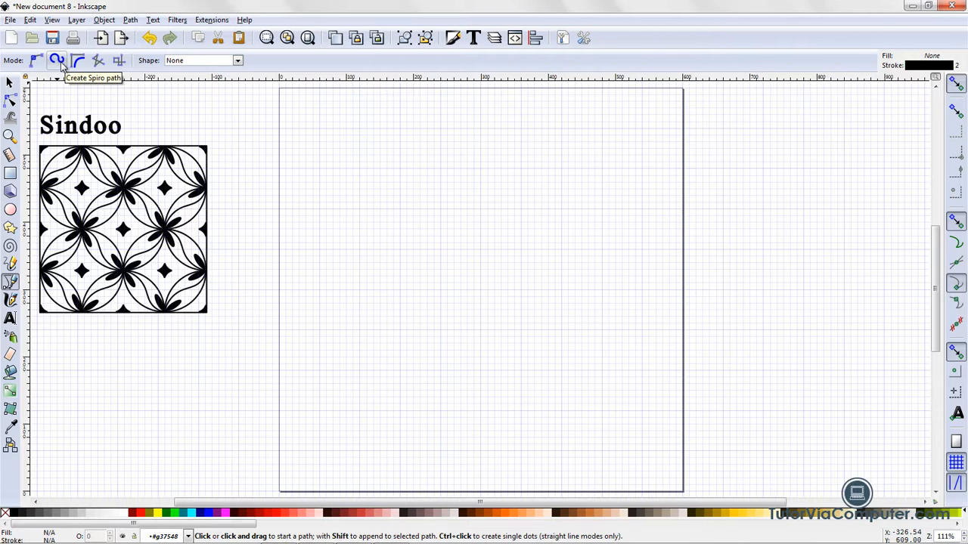
left_click(62, 67)
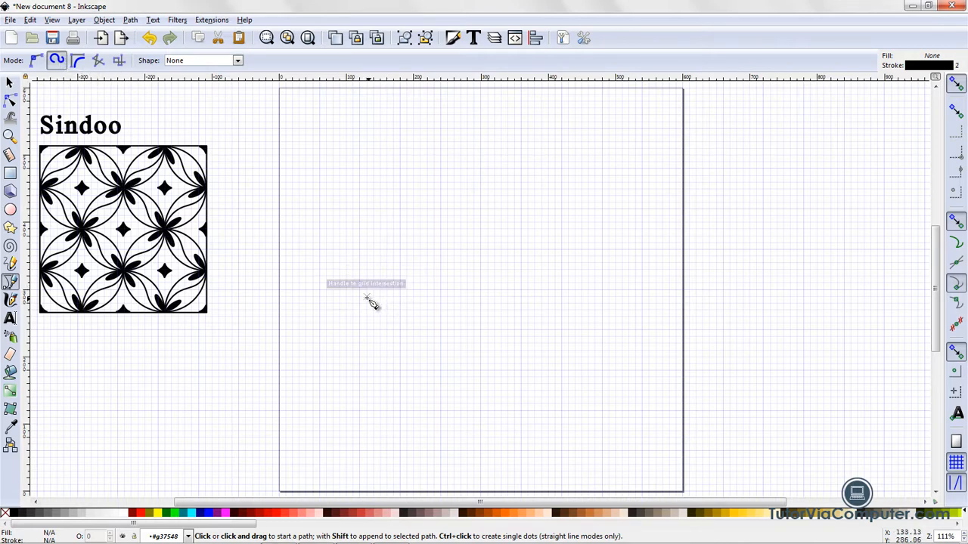
left_click(373, 310)
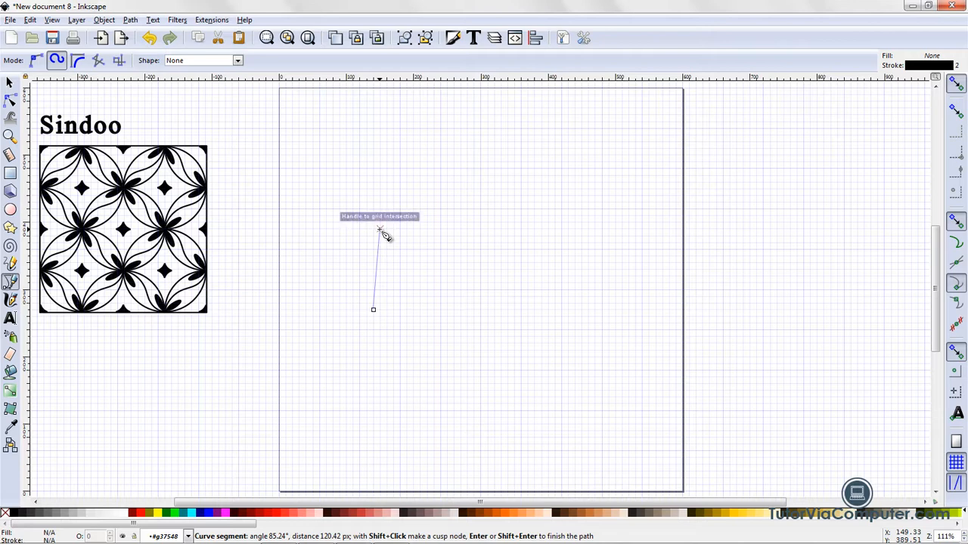
left_click_drag(381, 231, 466, 222)
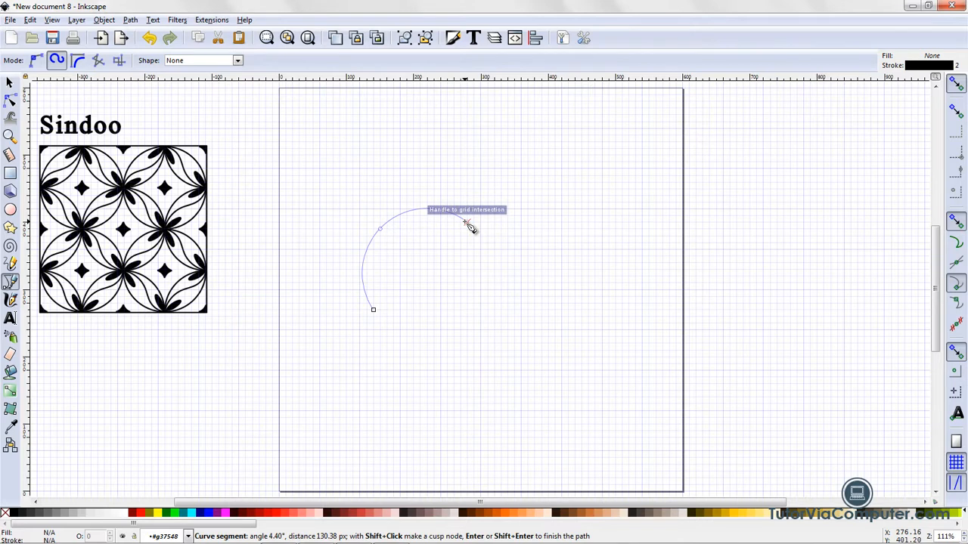
left_click(467, 223)
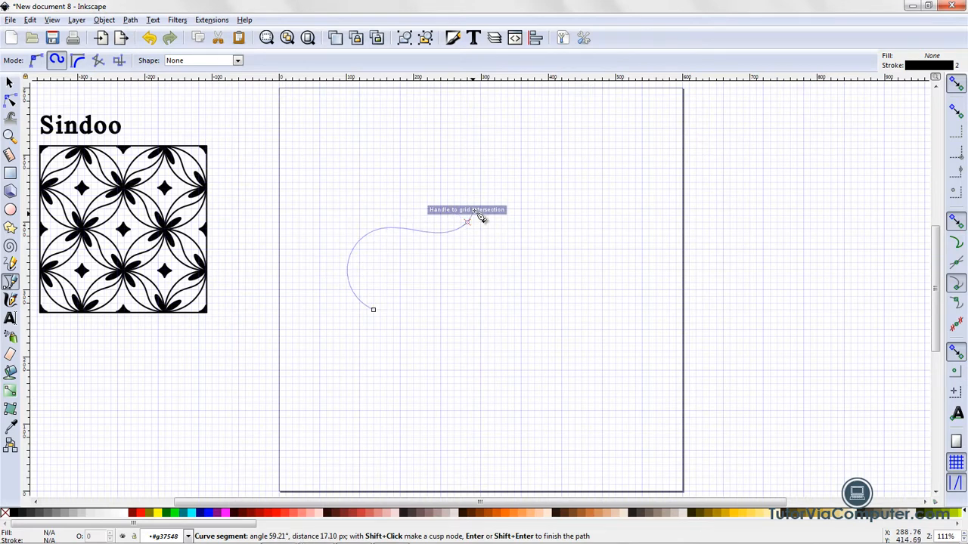
left_click(492, 151)
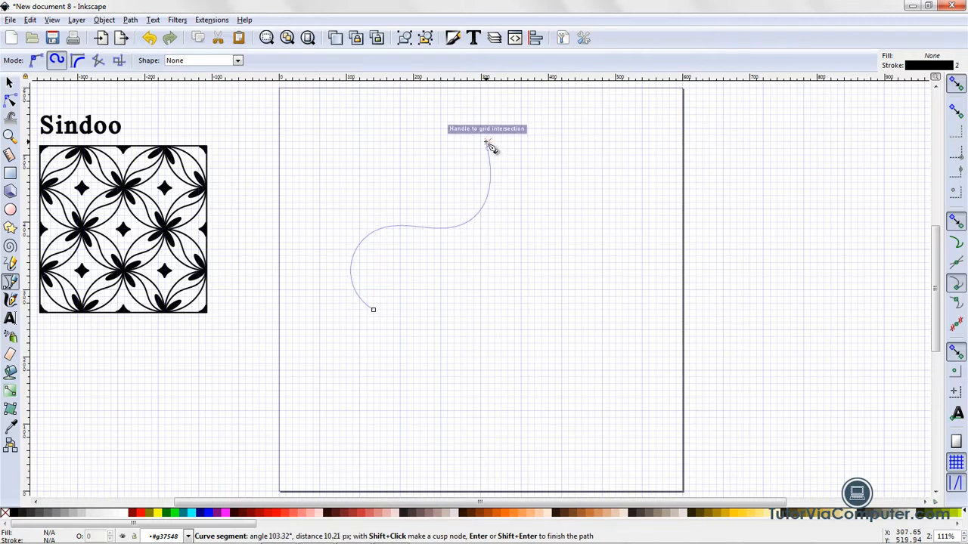
left_click(400, 143)
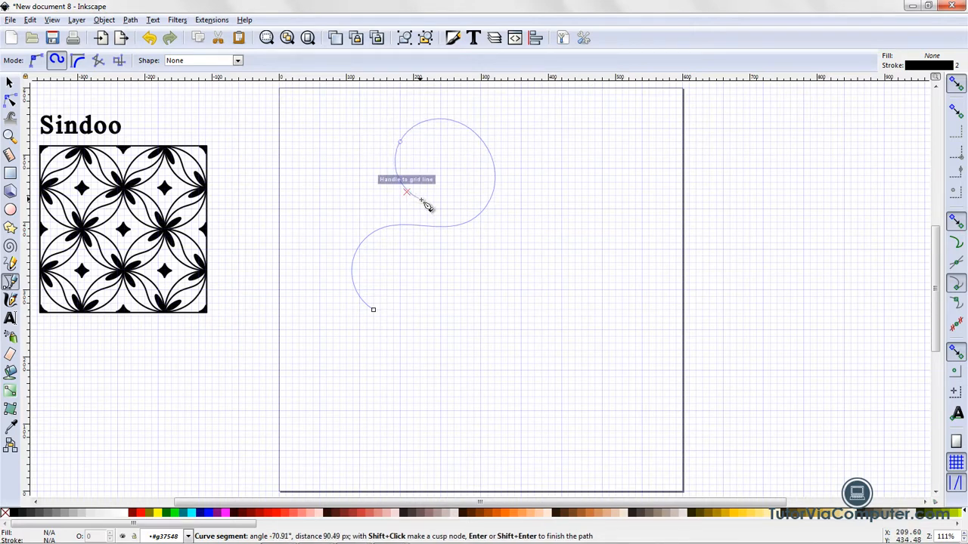
left_click(420, 202)
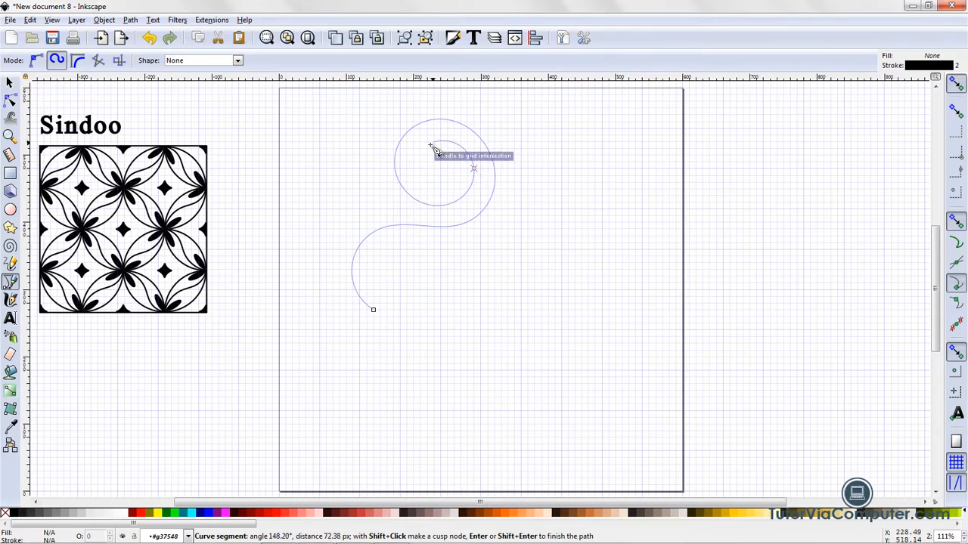
left_click(431, 145)
left_click(427, 181)
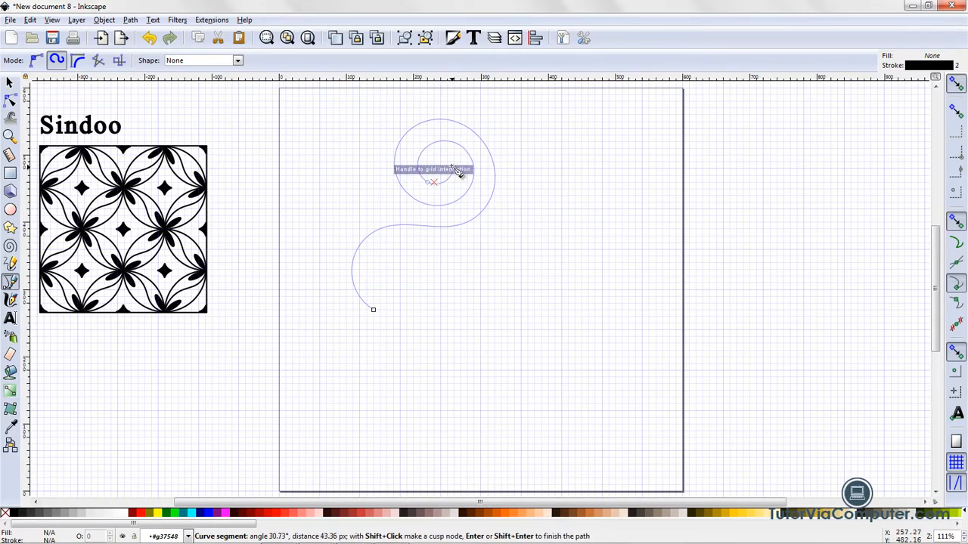
left_click(446, 166)
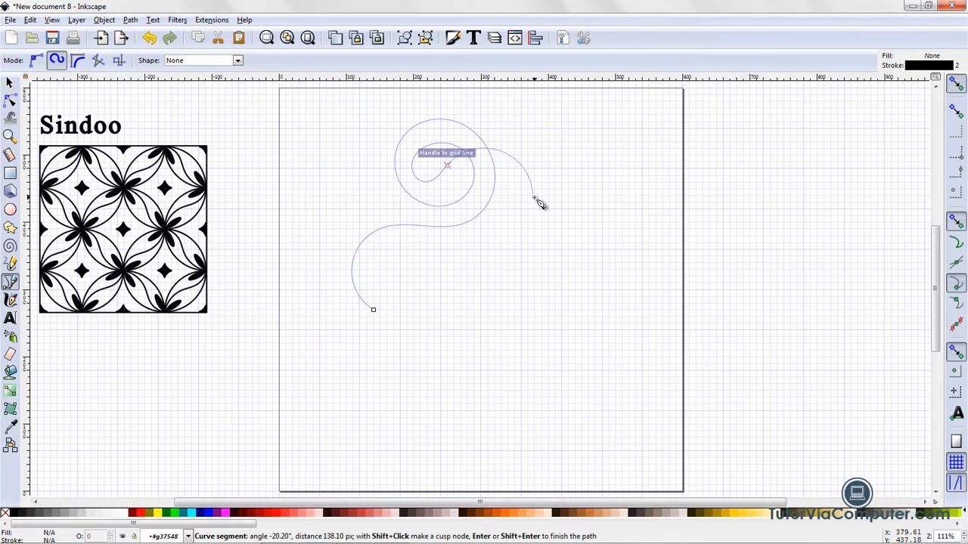
key("Return")
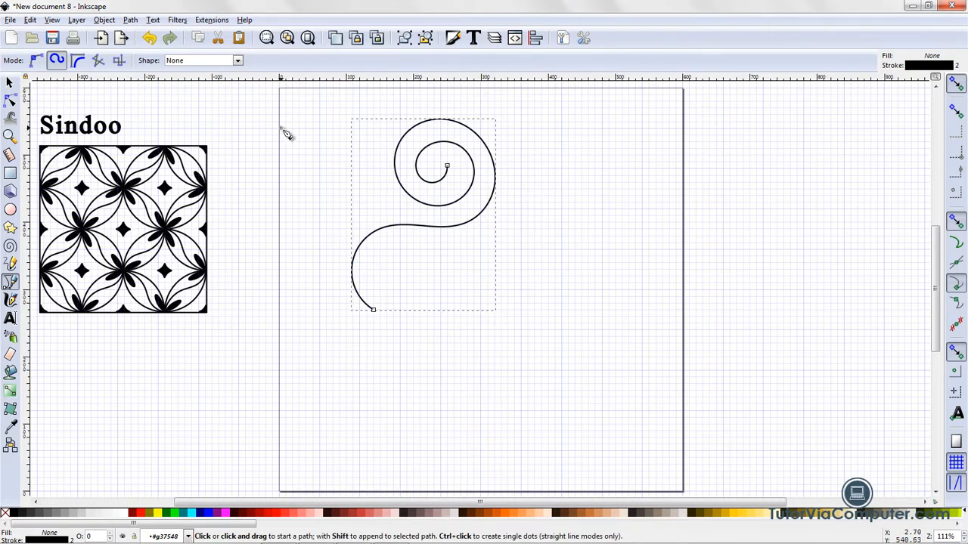
Step: Reshape the spiral by adjusting its inner-coil nodes, moving the outer upper-right node to about X 321, Y 519 px and the lower bend node outward
left_click(10, 100)
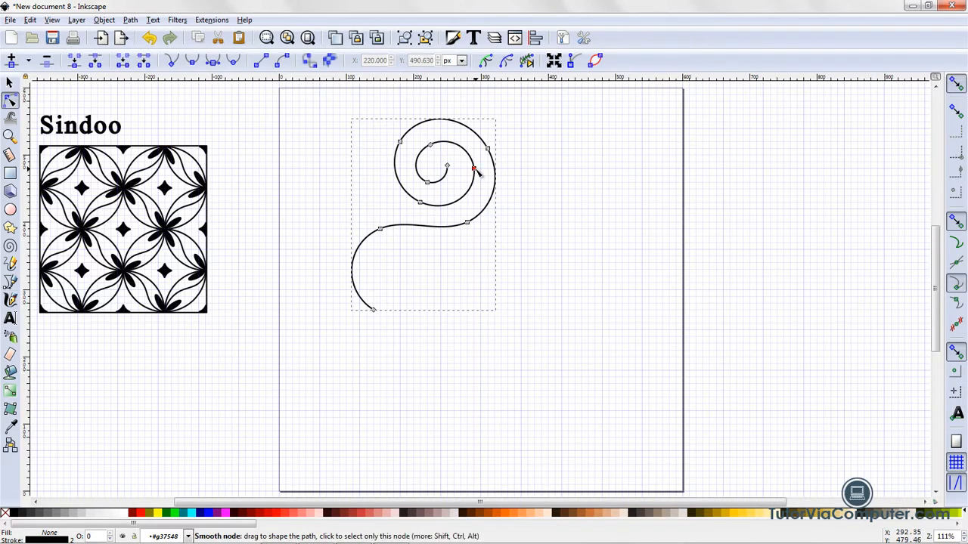
left_click_drag(477, 172, 428, 142)
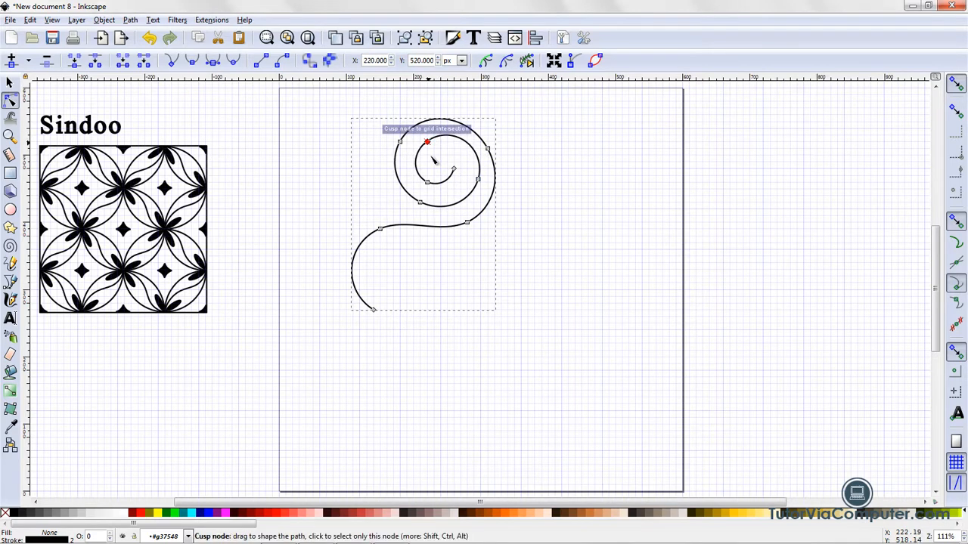
mouse_move(429, 185)
left_mouse_down()
mouse_move(433, 165)
mouse_move(427, 178)
left_mouse_up()
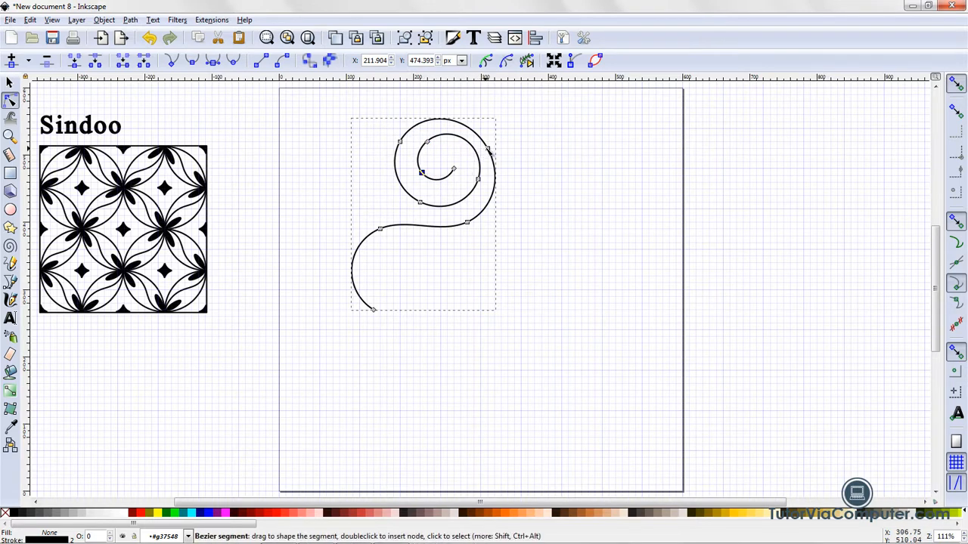
left_click_drag(491, 151, 496, 144)
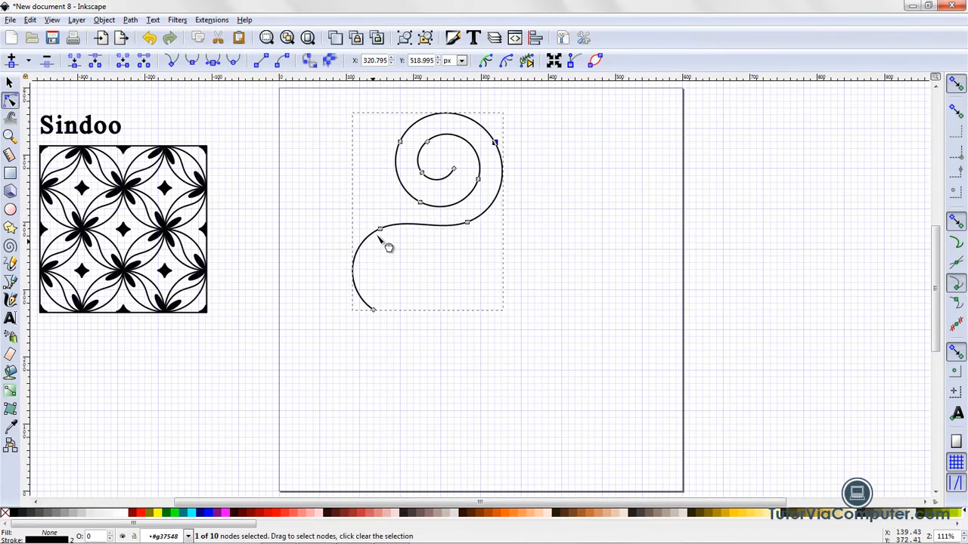
mouse_move(384, 233)
left_mouse_down()
mouse_move(398, 266)
mouse_move(463, 301)
mouse_move(364, 222)
mouse_move(382, 233)
mouse_move(373, 235)
left_mouse_up()
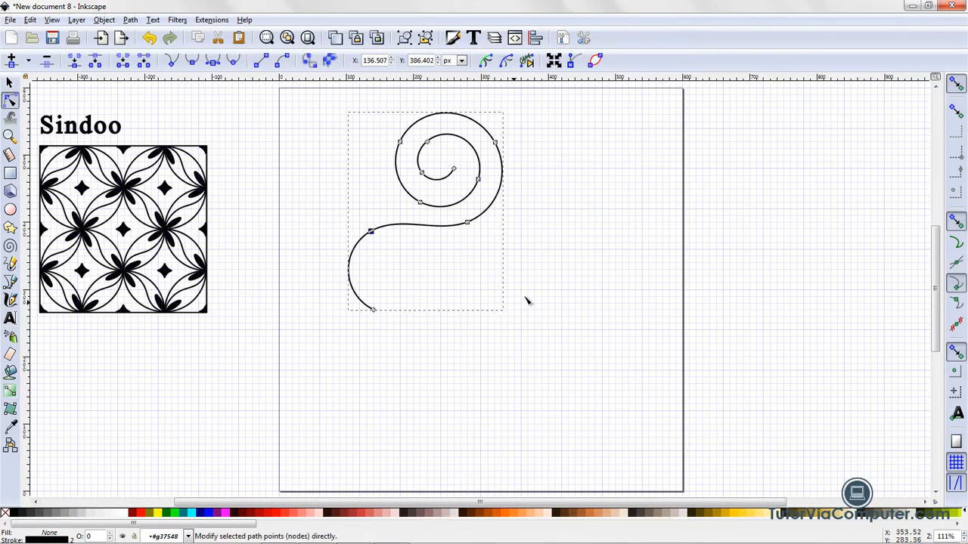
Step: Draw an open BSpline path with a wavy stem rising from the page's lower middle into a clockwise loop beside the spiral
left_click(10, 282)
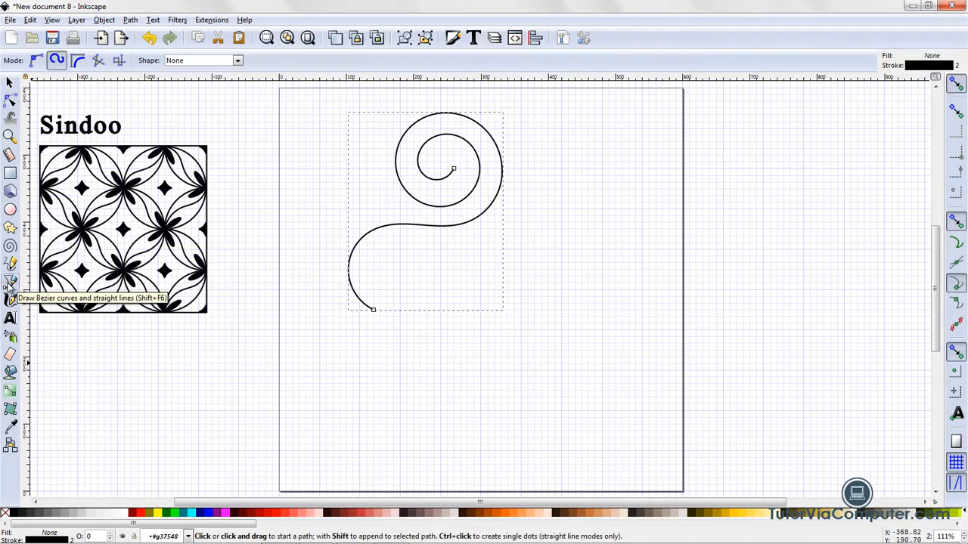
left_click(78, 61)
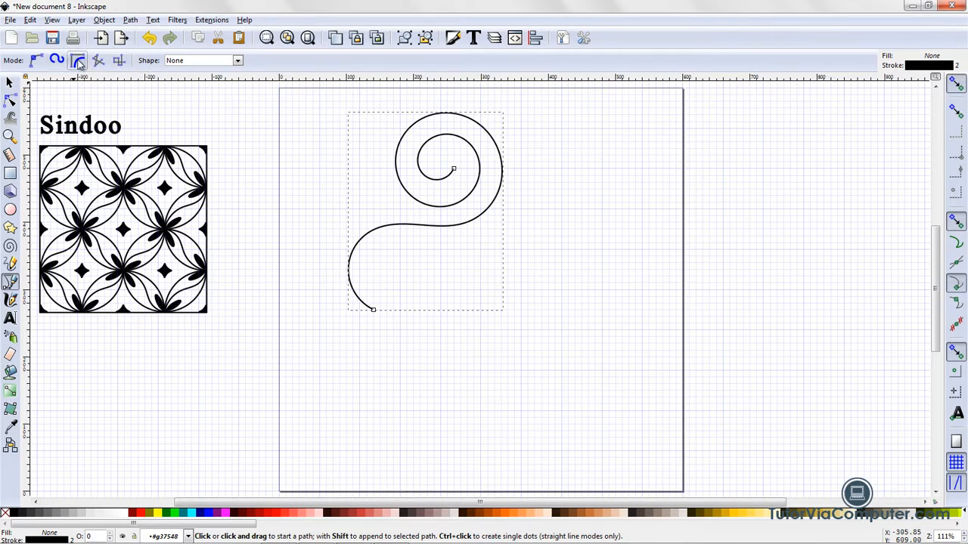
left_click(479, 418)
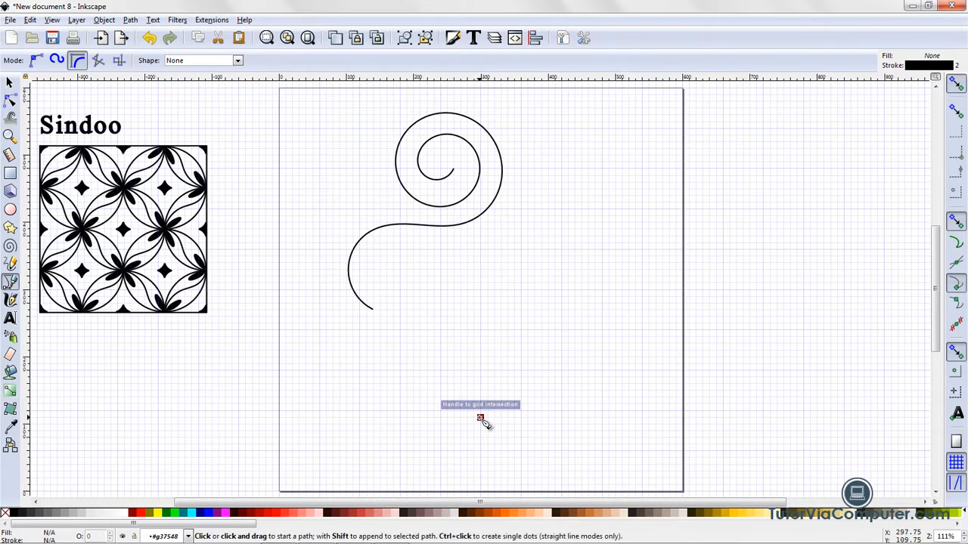
left_click(480, 417)
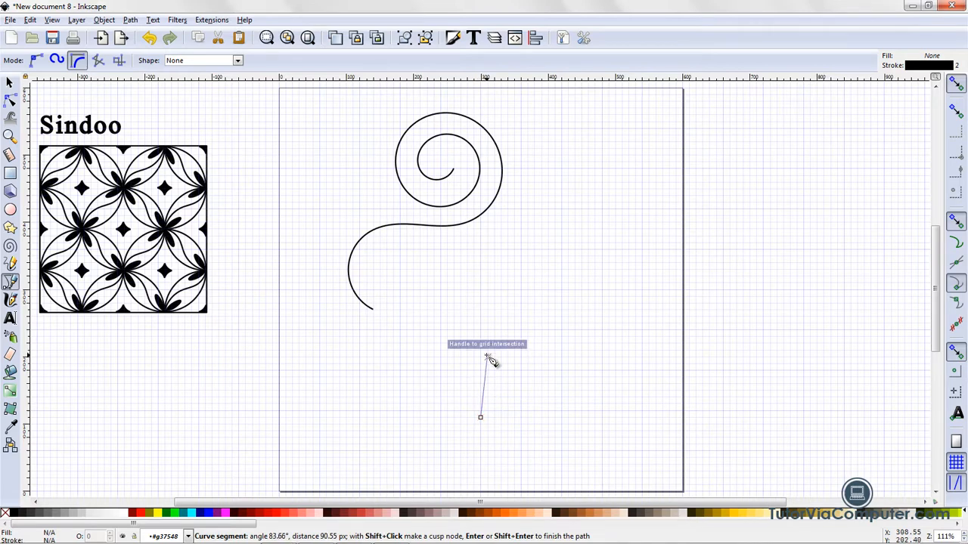
left_click_drag(488, 356, 556, 334)
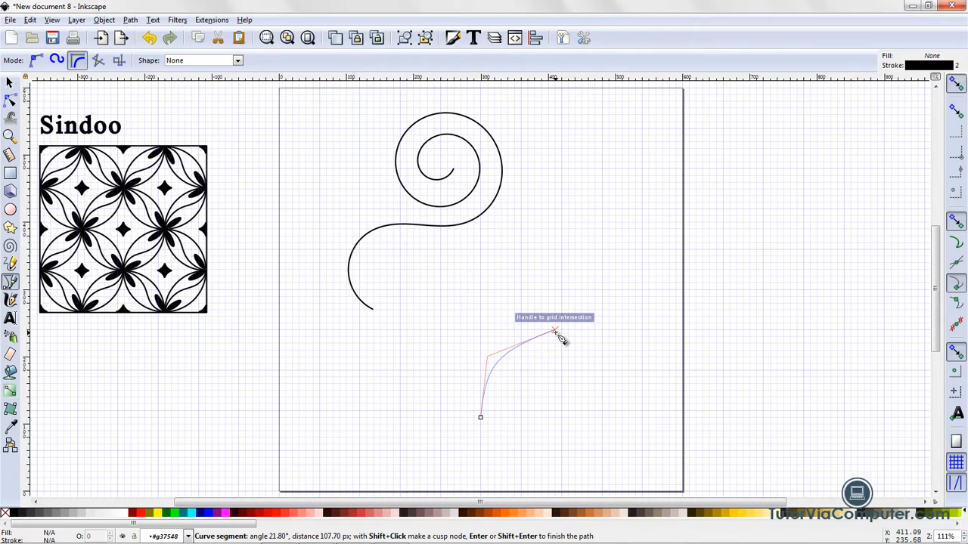
left_click(555, 332)
left_click_drag(550, 252, 615, 198)
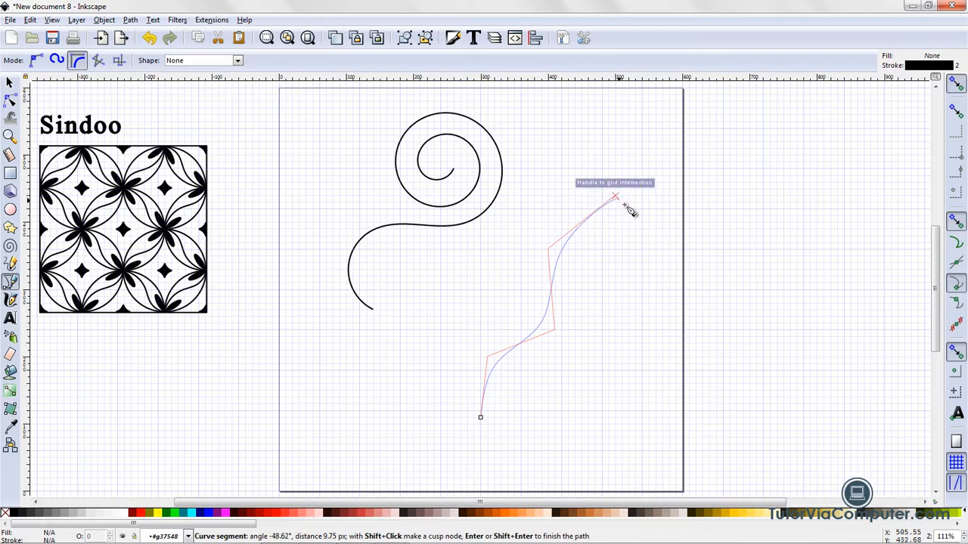
left_click(655, 269)
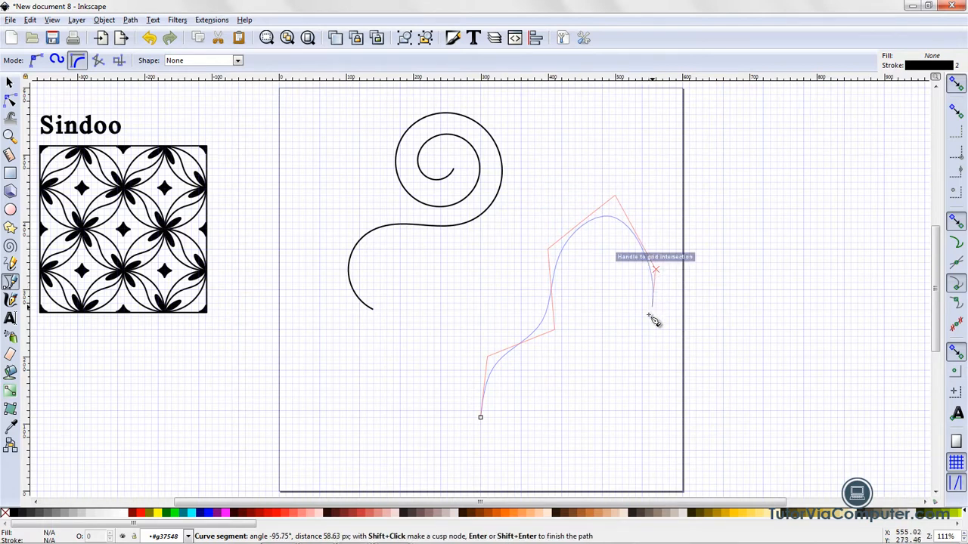
left_click(636, 329)
left_click(574, 310)
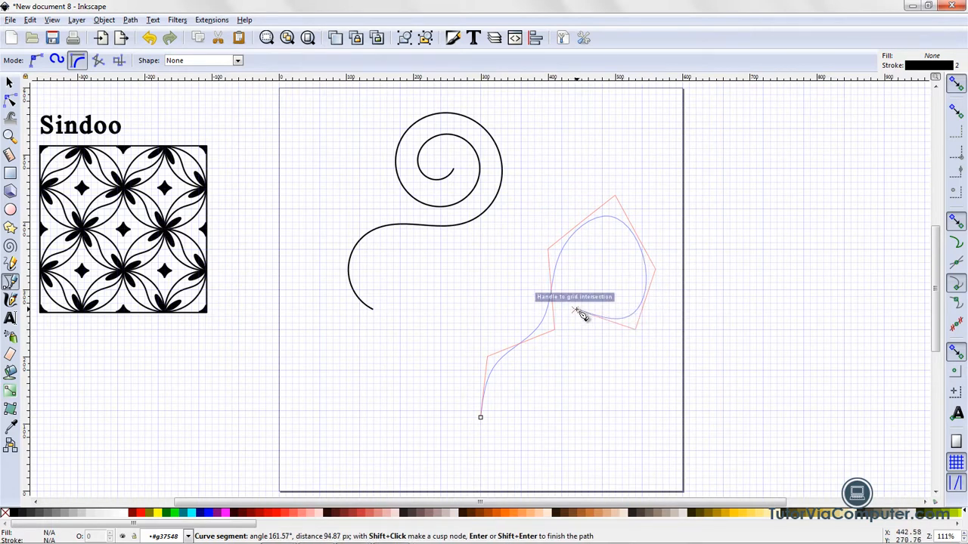
double_click(595, 259)
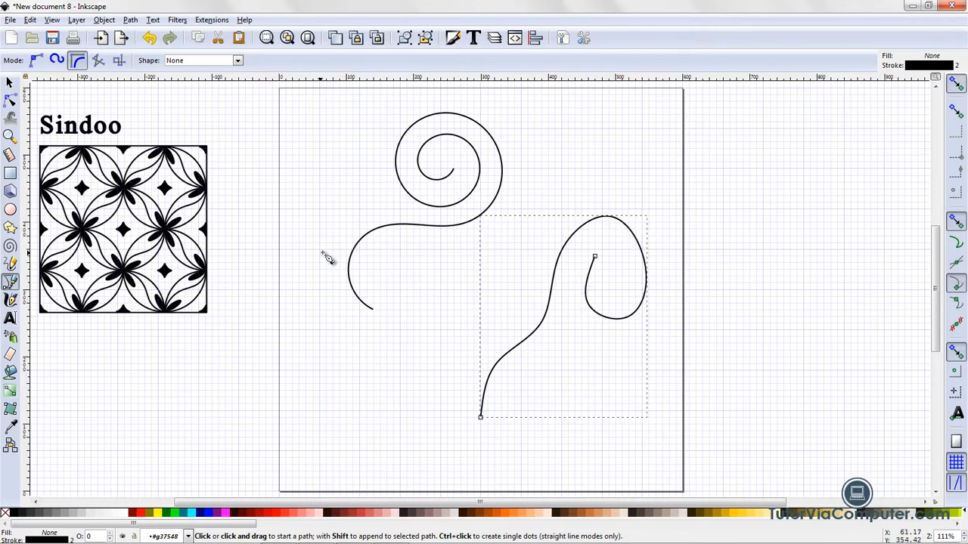
Step: Reshape the BSpline path by moving two stem control nodes outward, the lower to about X 275, Y 230 px, and the loop's rightmost to X 590, Y 350 px
left_click(10, 99)
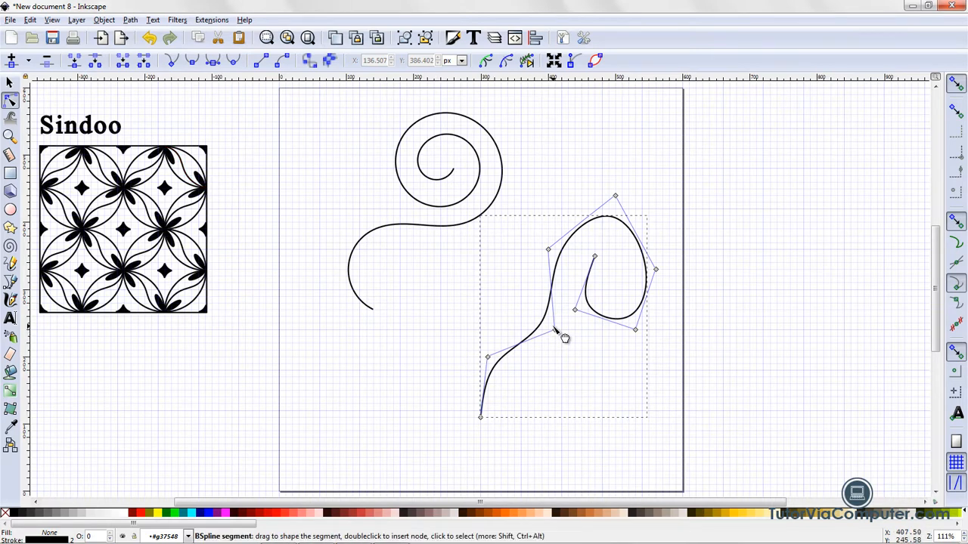
left_click_drag(562, 337, 582, 352)
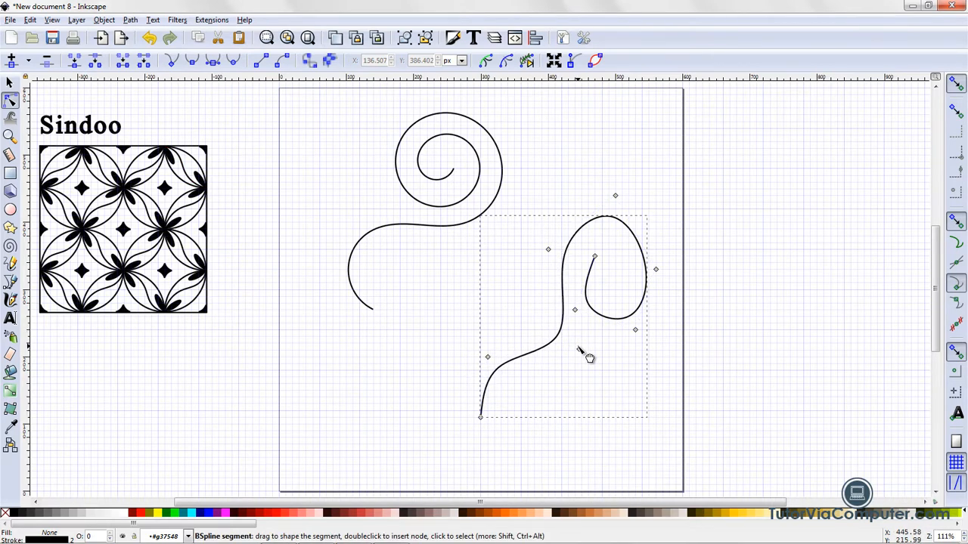
left_click(489, 361)
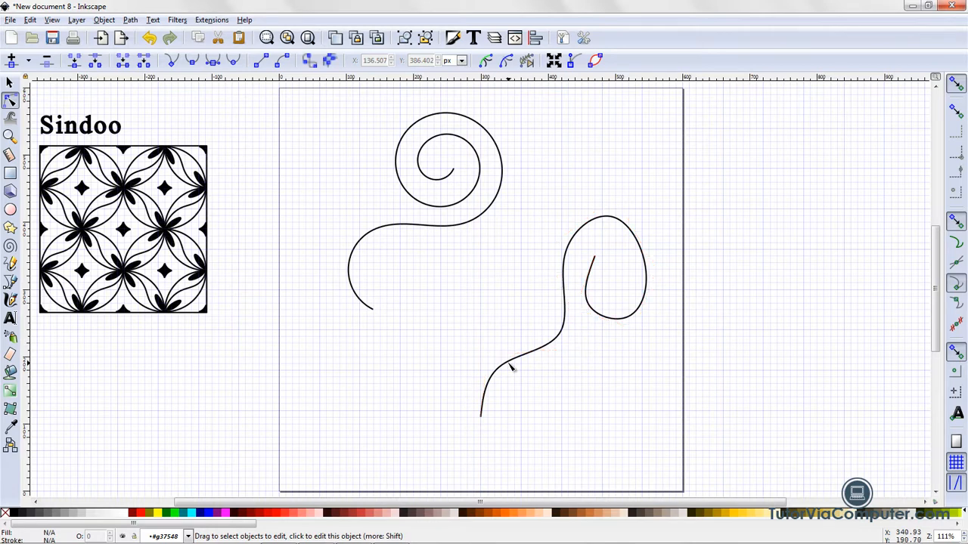
left_click(511, 364)
left_click_drag(489, 358, 464, 337)
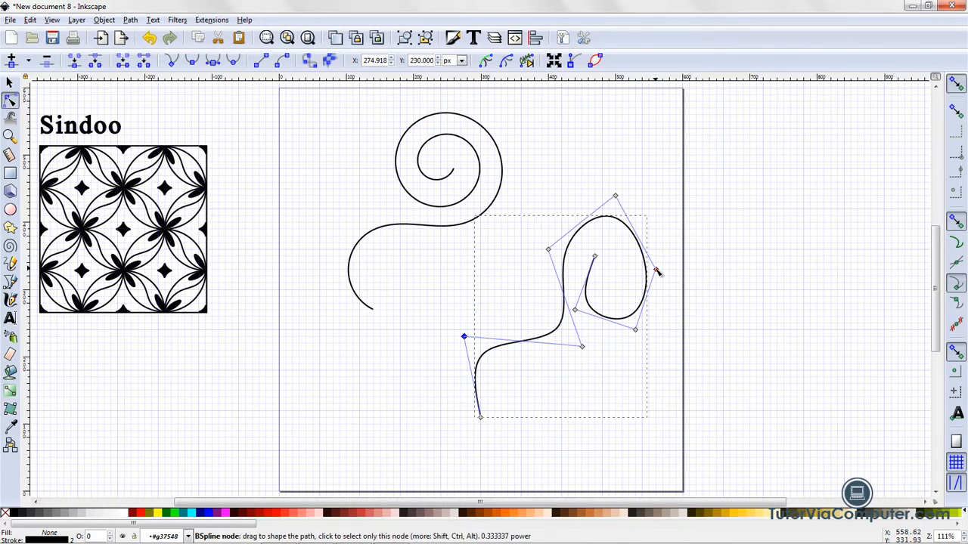
left_click_drag(657, 272, 675, 257)
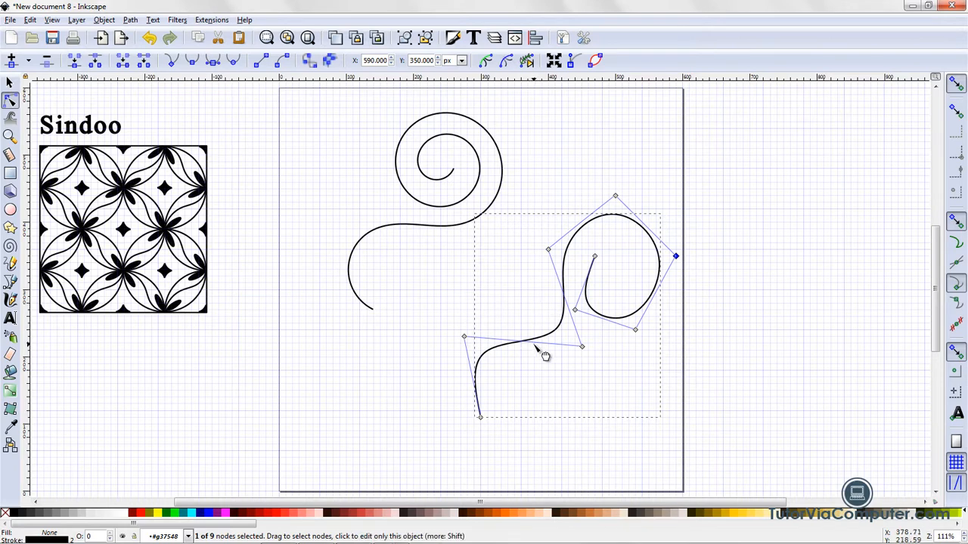
Step: Move the spiral path's lower bend node to about X 144, Y 386 px and select the path's lower end node
left_click(371, 310)
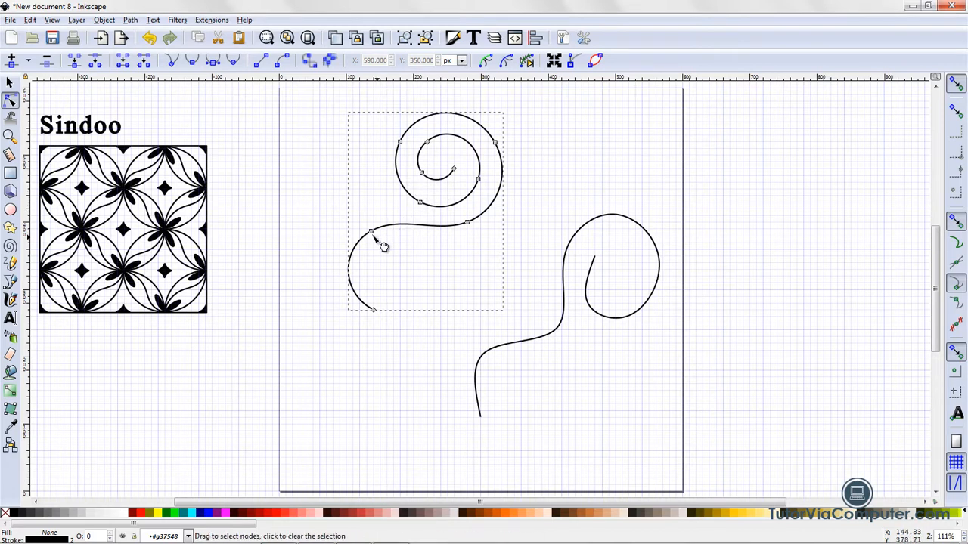
mouse_move(372, 235)
left_mouse_down()
mouse_move(431, 269)
mouse_move(468, 268)
mouse_move(393, 230)
mouse_move(372, 226)
mouse_move(377, 232)
left_mouse_up()
left_click(443, 265)
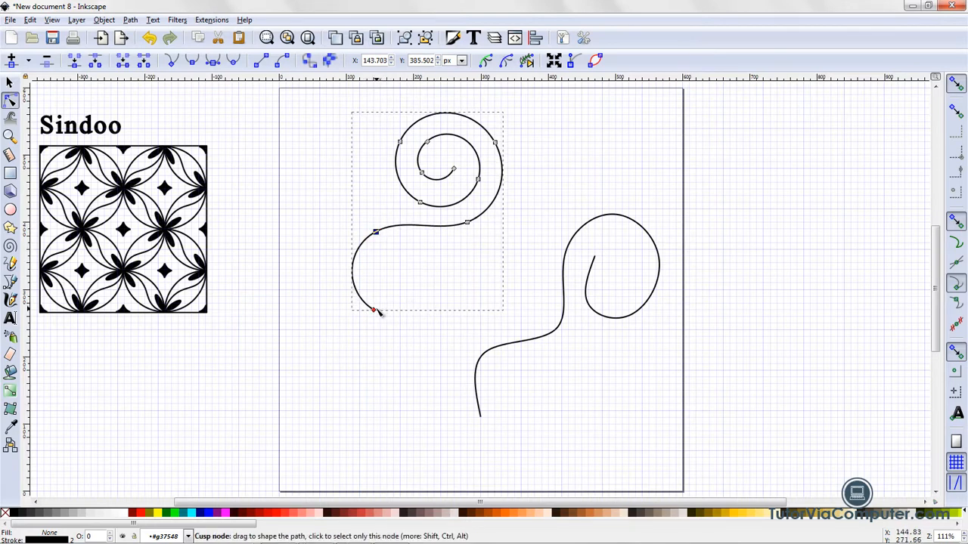
left_click(374, 310)
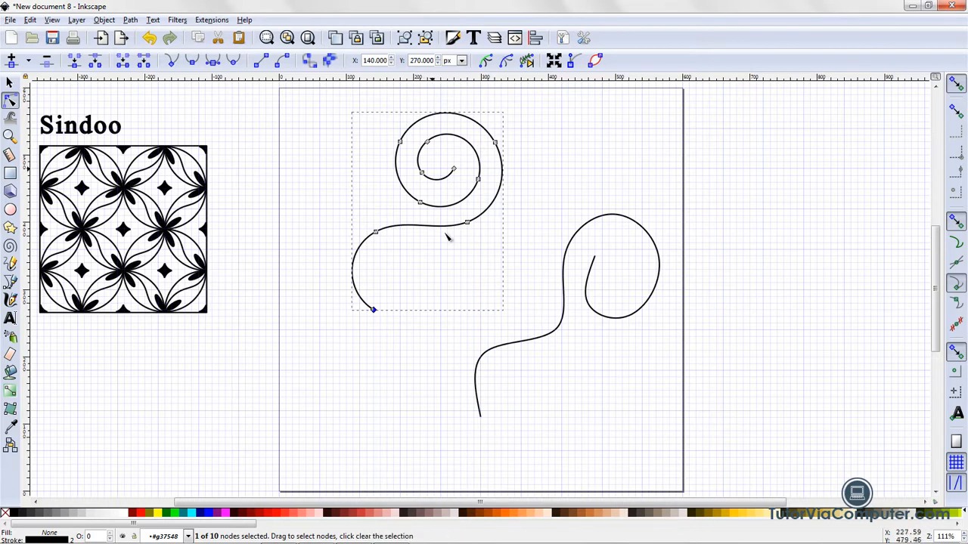
Step: Move the BSpline path's upper stem control node beneath the loop to X 460, Y 200 px
left_click(564, 325)
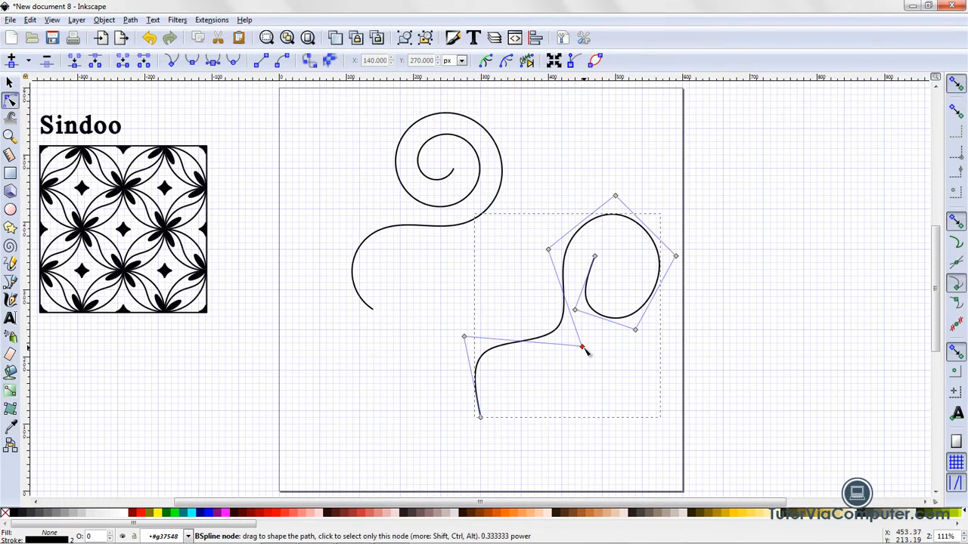
mouse_move(582, 347)
left_mouse_down()
mouse_move(568, 337)
mouse_move(588, 357)
left_mouse_up()
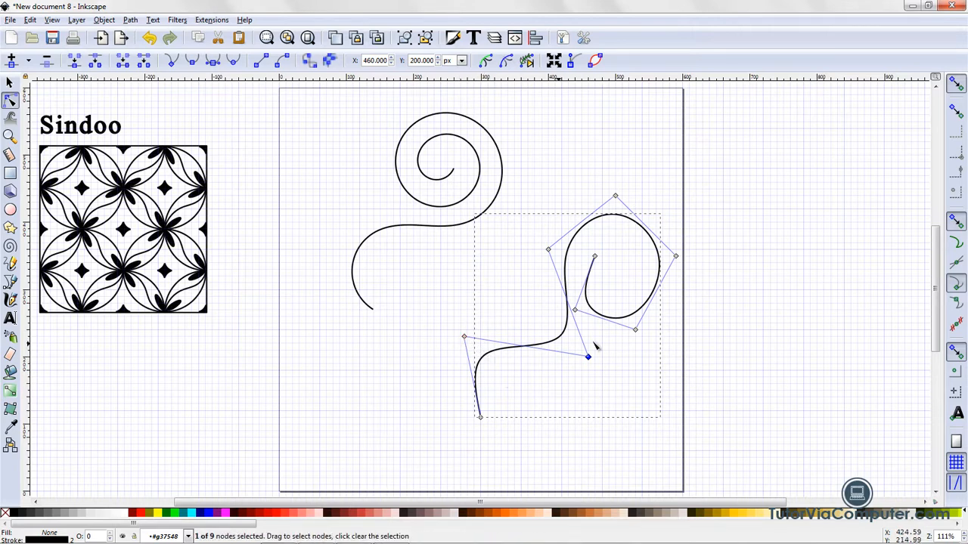
Step: Convert the Spiro spiral from a path-effect object into a regular path and show its nodes
left_click(440, 227)
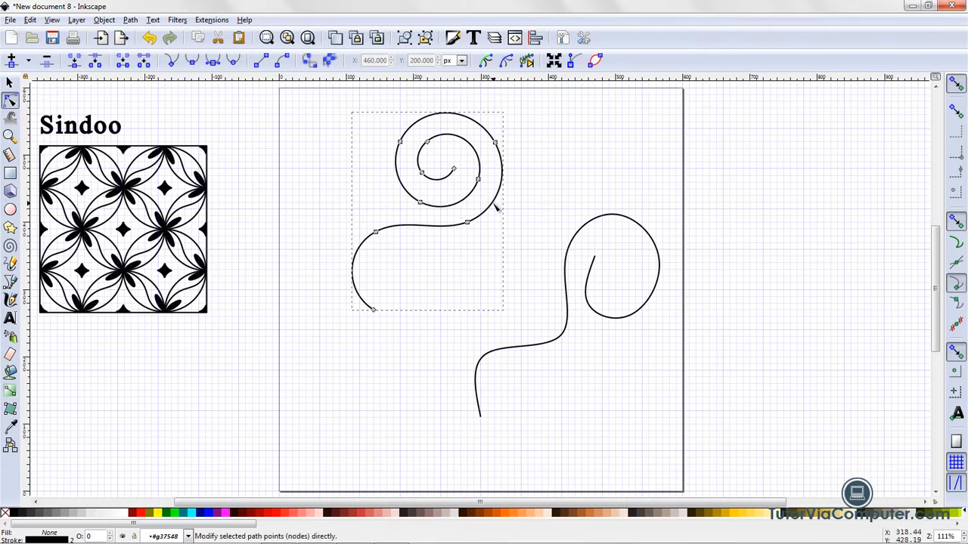
left_click(10, 85)
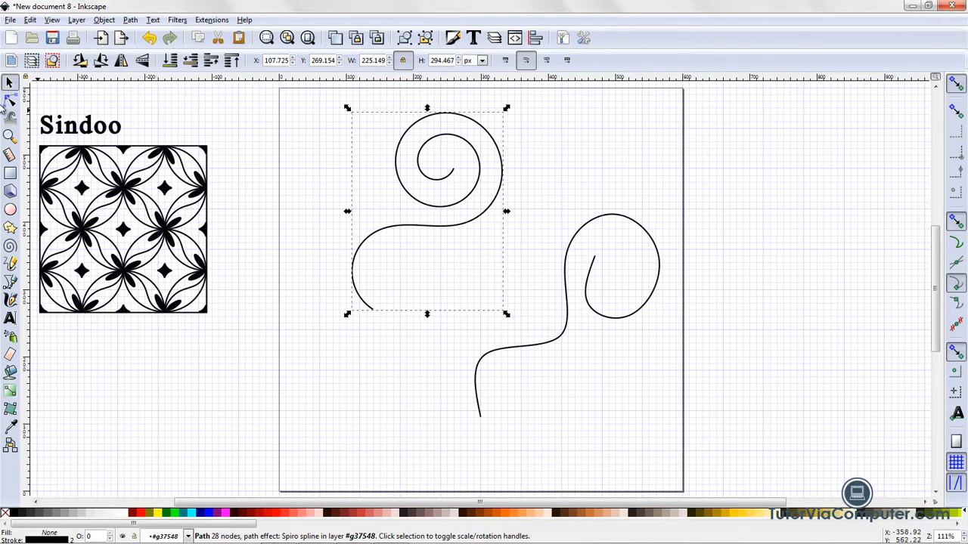
left_click(11, 102)
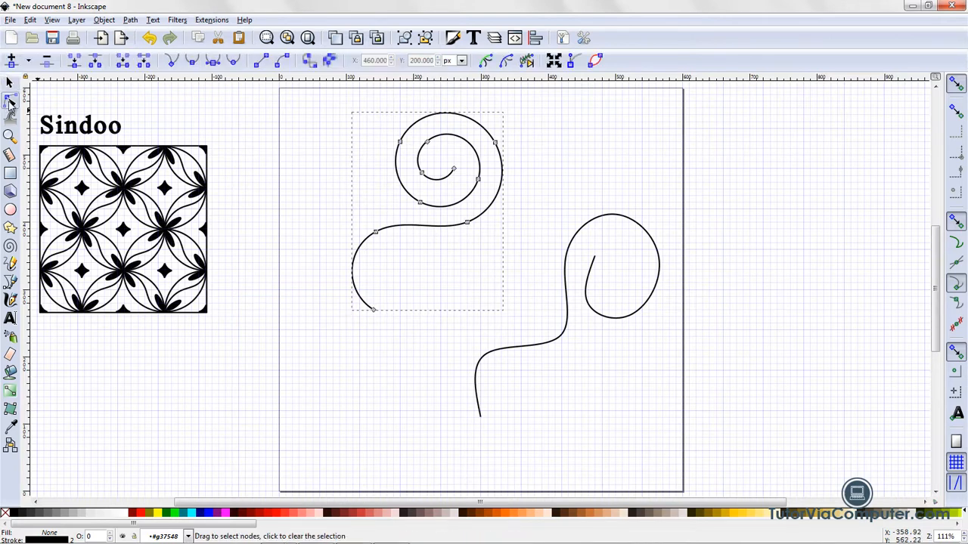
left_click(309, 64)
left_click(417, 274)
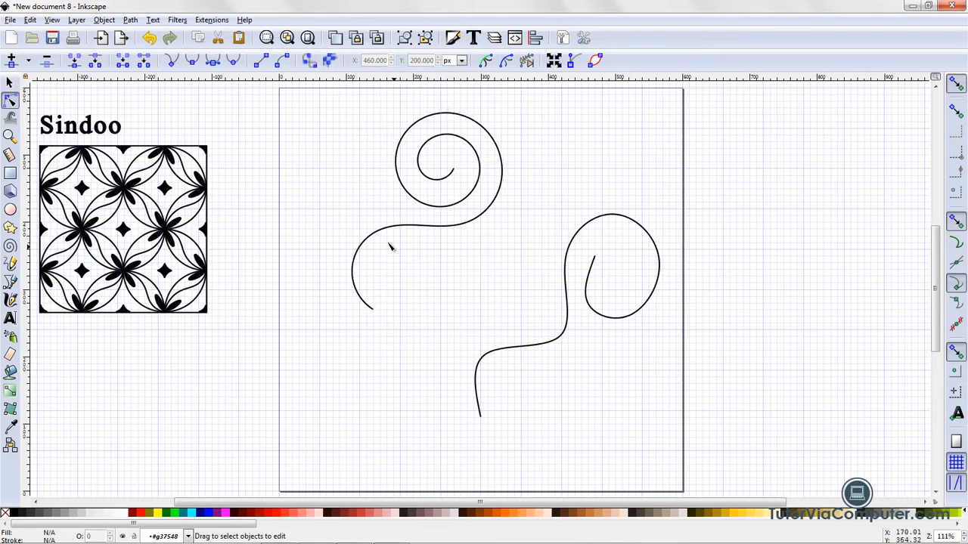
left_click(380, 237)
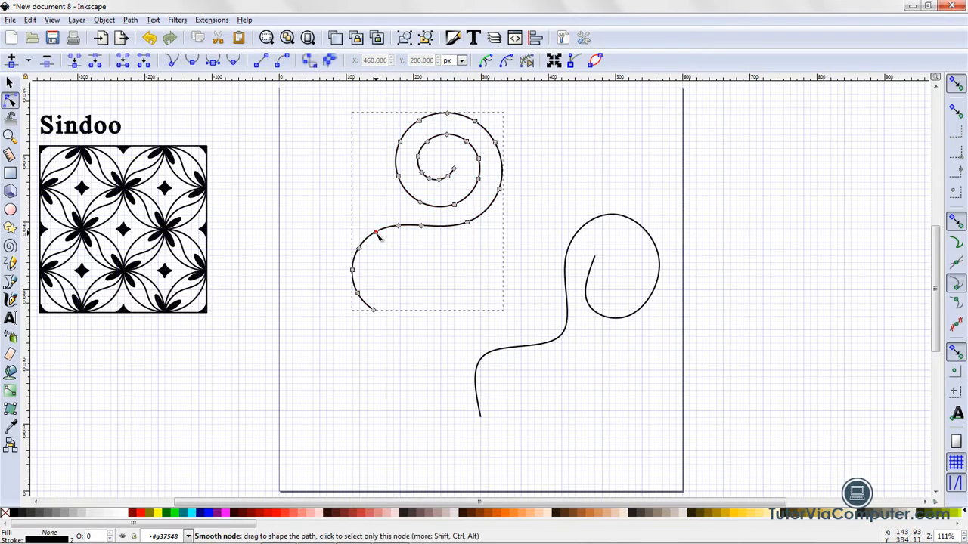
Step: Convert the BSpline path into a regular path with its nodes on the curve, and deselect it
left_click(529, 345)
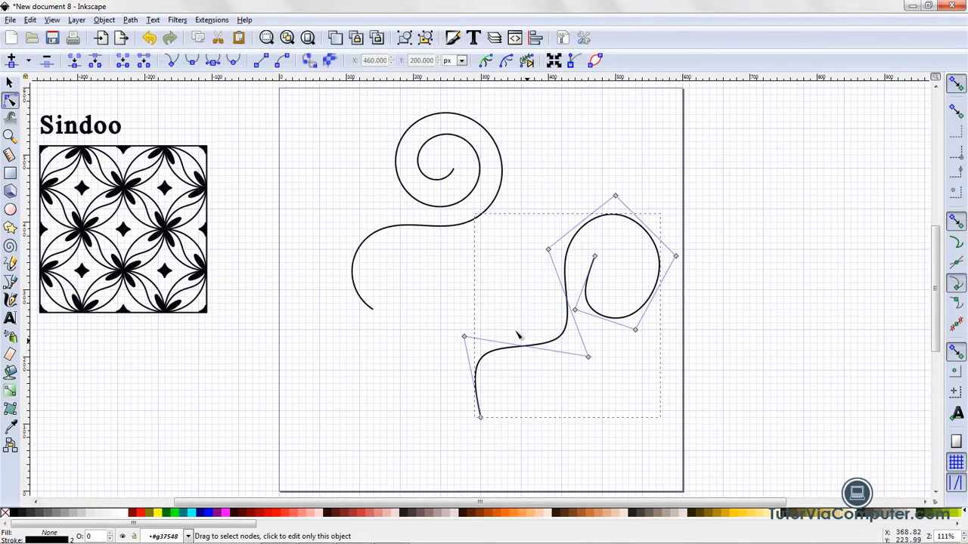
left_click(309, 62)
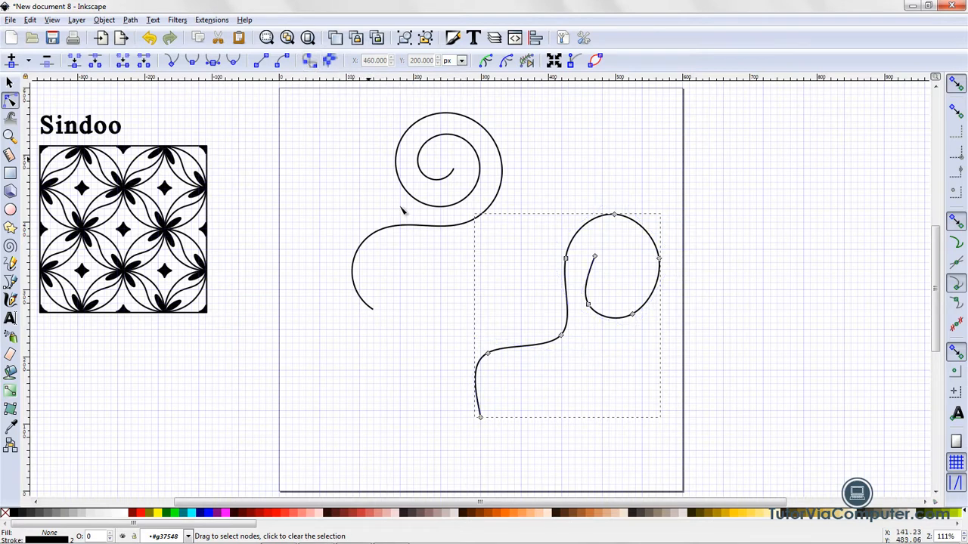
left_click(533, 401)
Step: Reshape the converted loop path's stem by moving its lower bend node to about X 400, Y 165 px and its upper one to X 400, Y 260 px
left_click(493, 353)
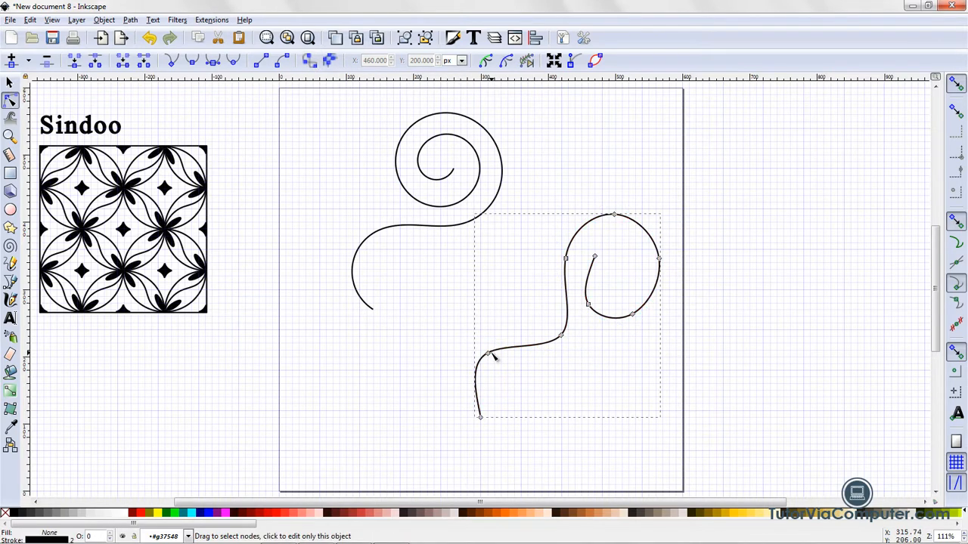
left_click_drag(494, 356, 576, 382)
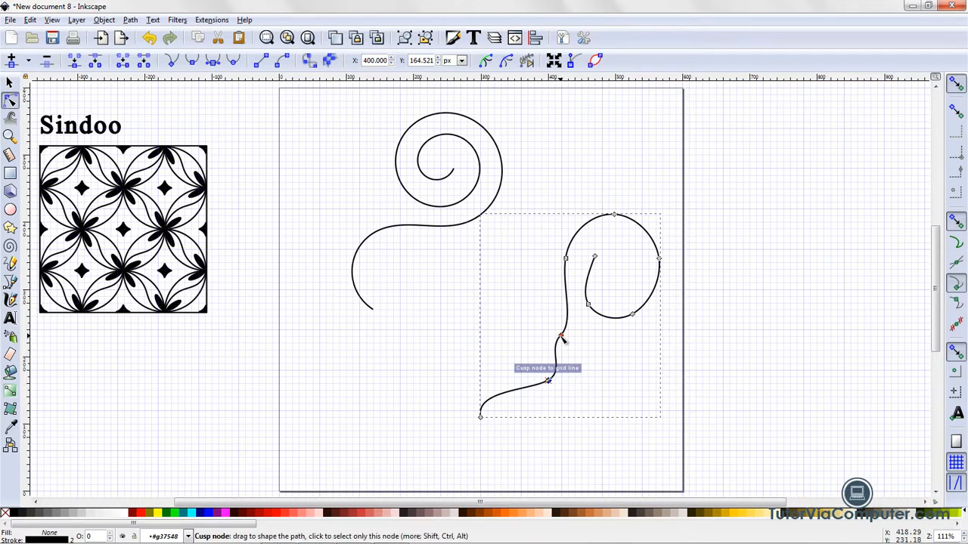
left_click_drag(560, 335, 549, 319)
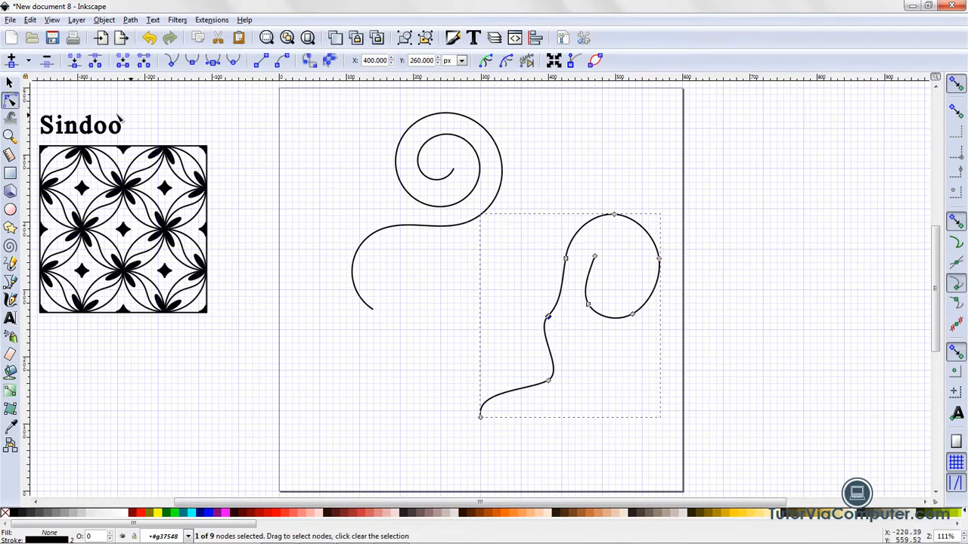
Step: Select both the spiral and the loop path on the page and delete them
left_click(9, 82)
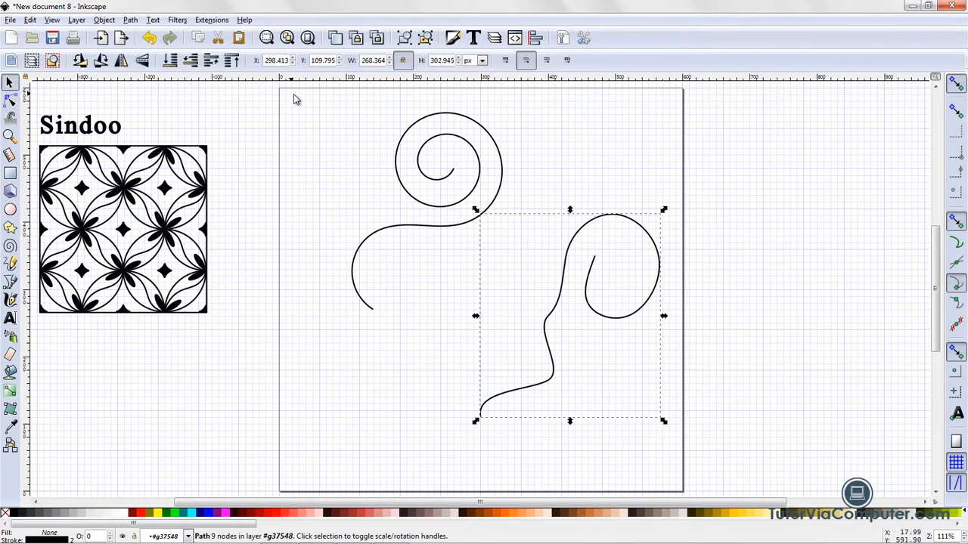
left_click_drag(270, 101, 775, 481)
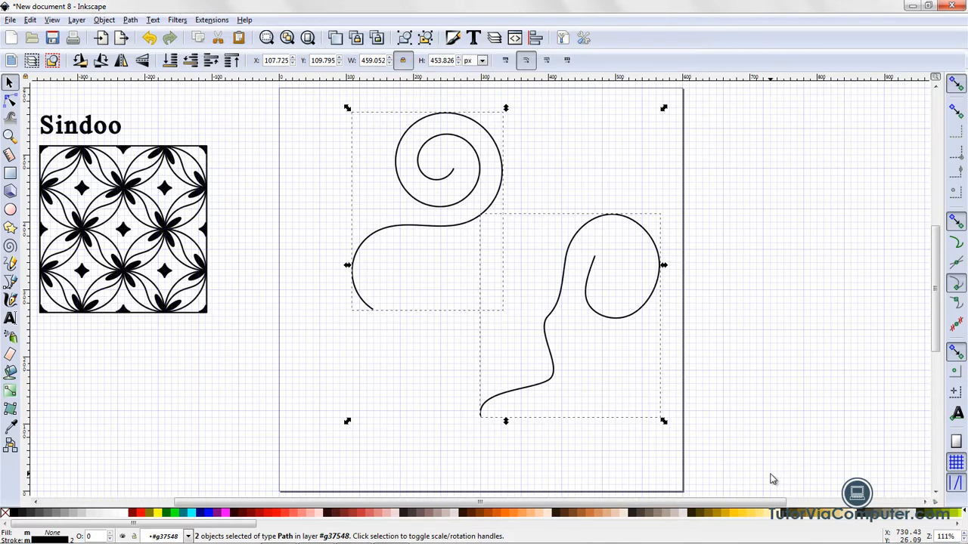
key("Delete")
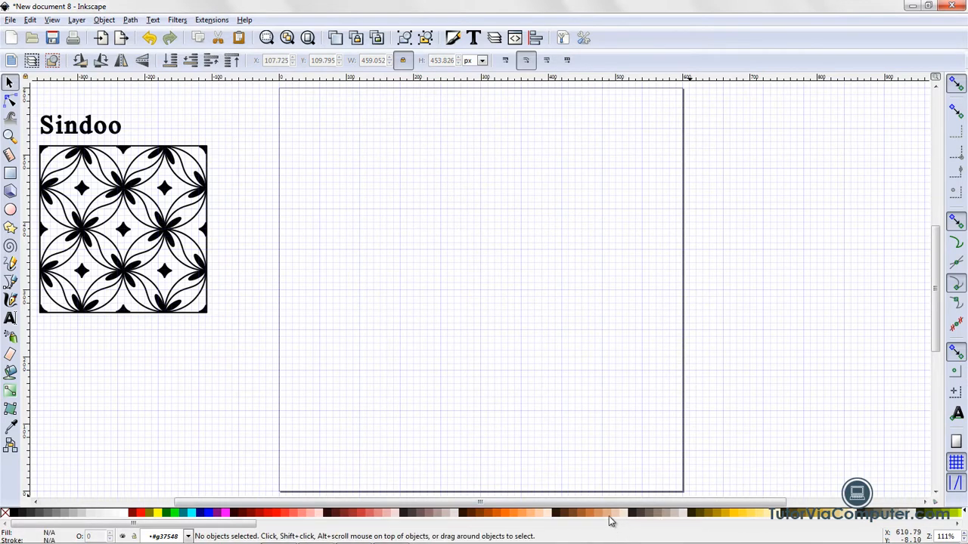
Step: Draw a circle with 60 px radii in the page's upper-left corner, touching the page's top and left edges
left_click_drag(603, 501, 533, 517)
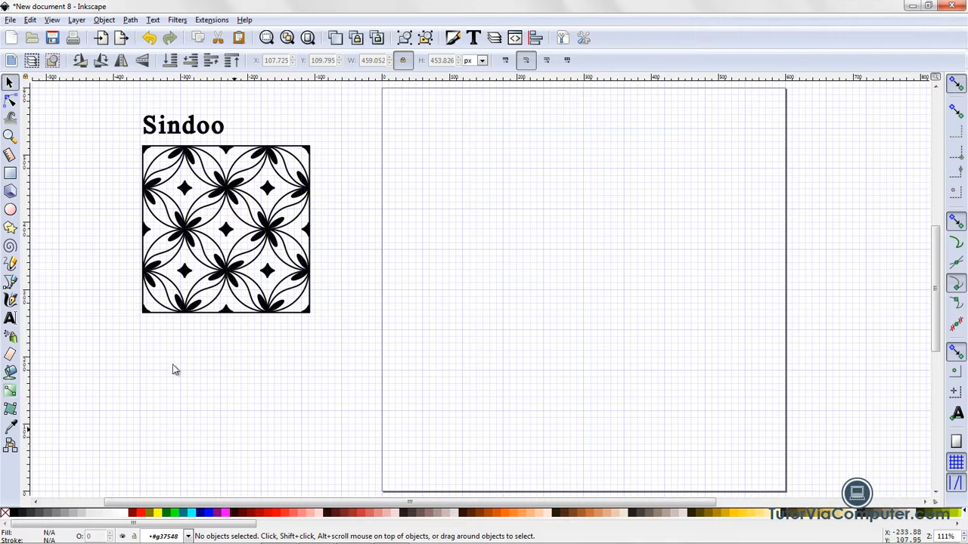
left_click(10, 212)
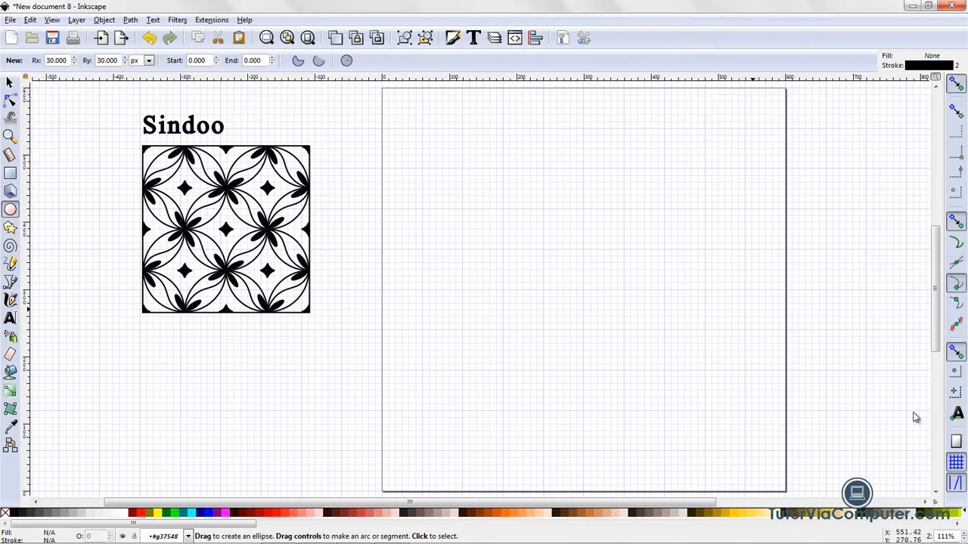
left_click(957, 464)
scroll(937, 343, "up", 1)
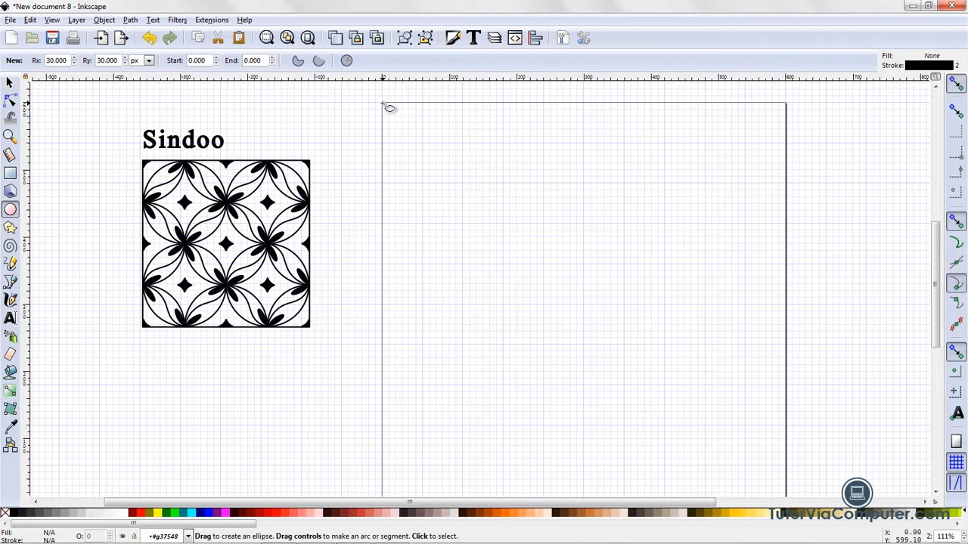
left_click_drag(383, 103, 462, 183)
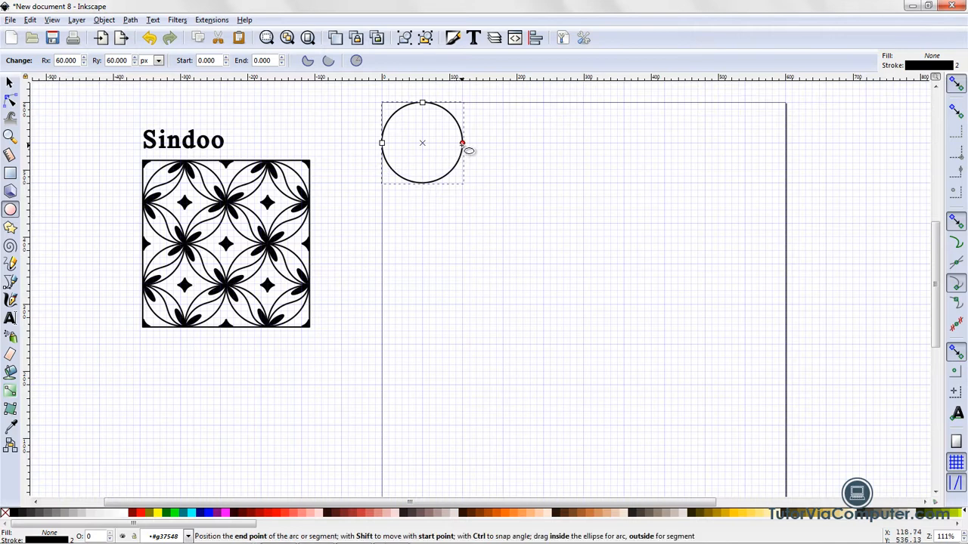
Step: Reduce the circle to an open lower-right quarter arc, starting at 0° and ending at about 89.4°
left_click_drag(462, 140, 423, 169)
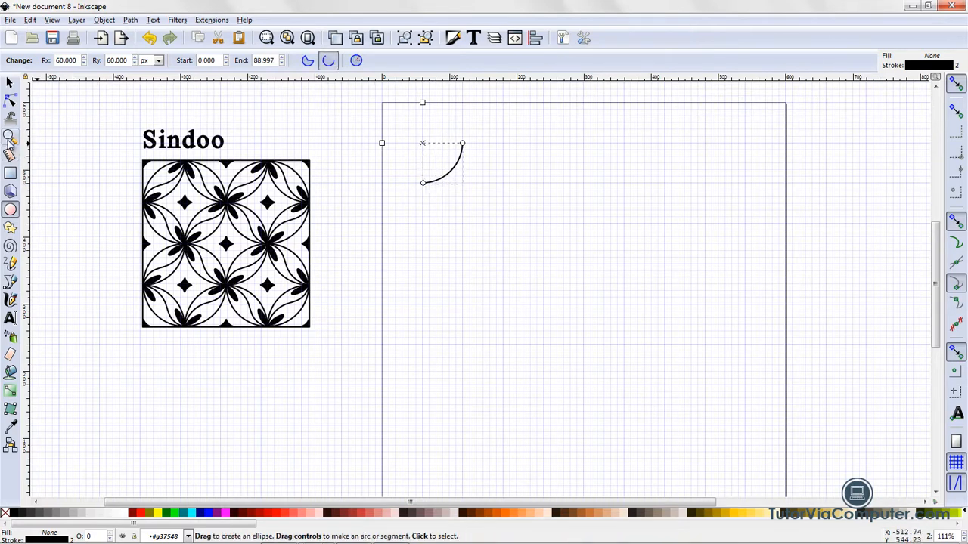
left_click(445, 170)
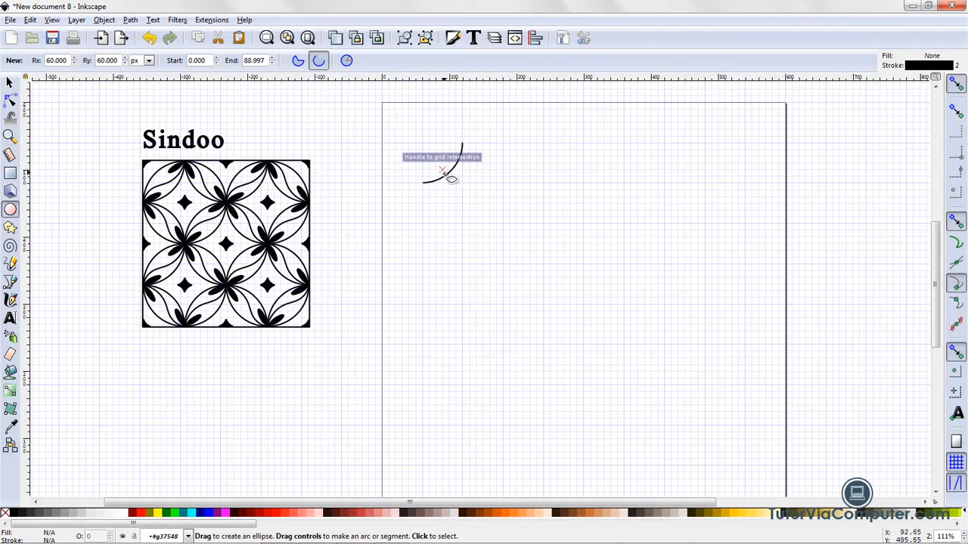
left_click(10, 136)
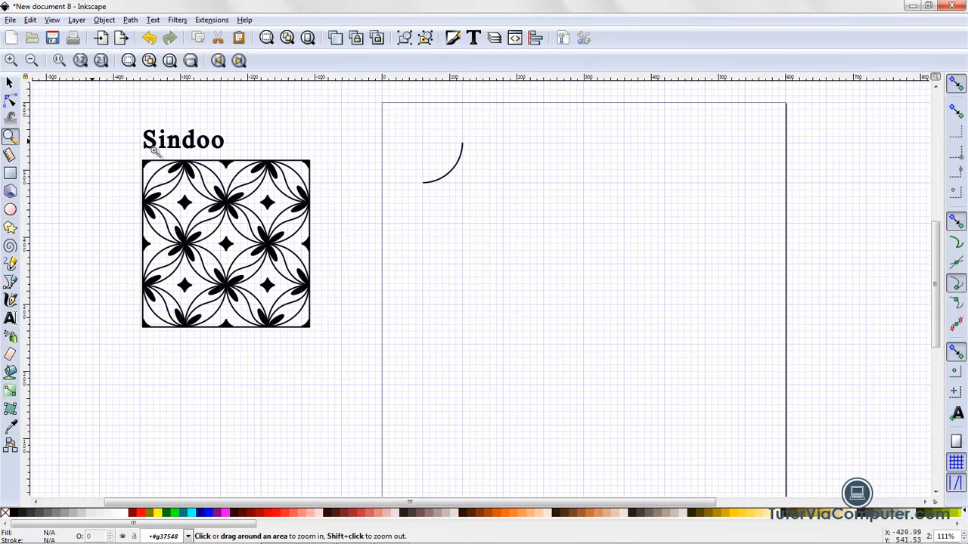
left_click(451, 174)
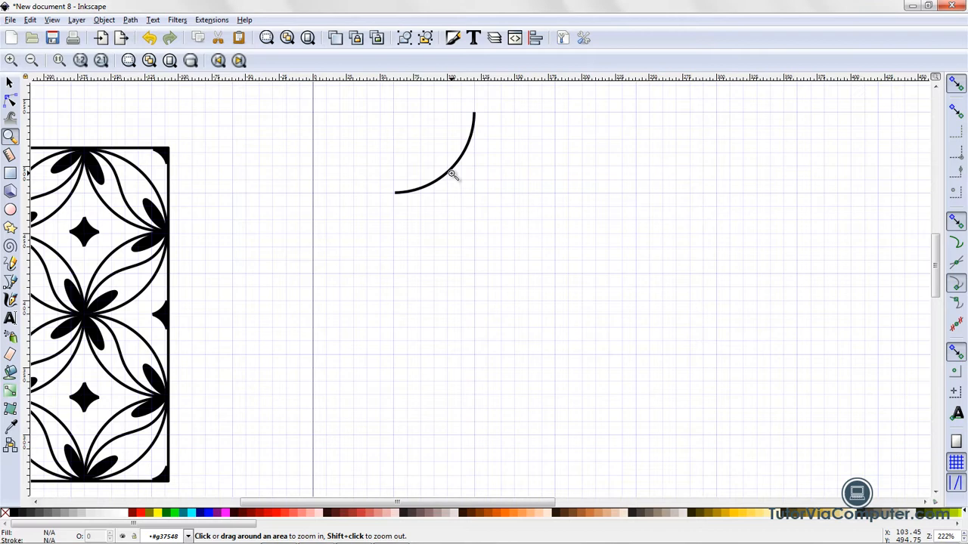
left_click(10, 101)
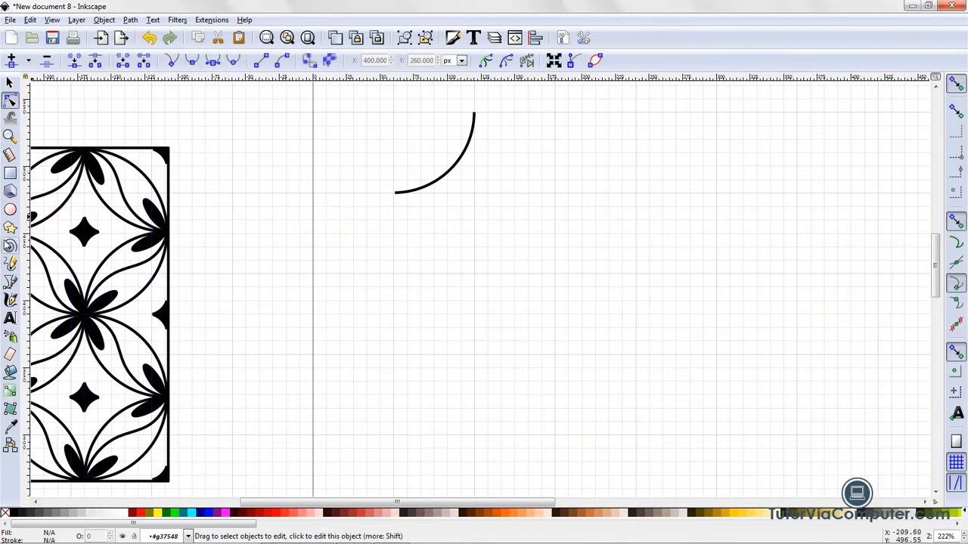
left_click(10, 210)
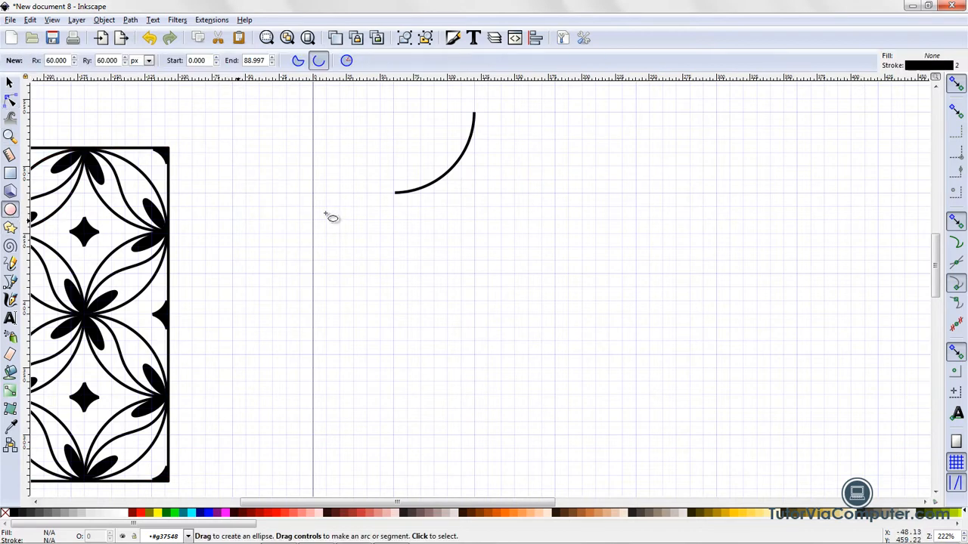
left_click(396, 193)
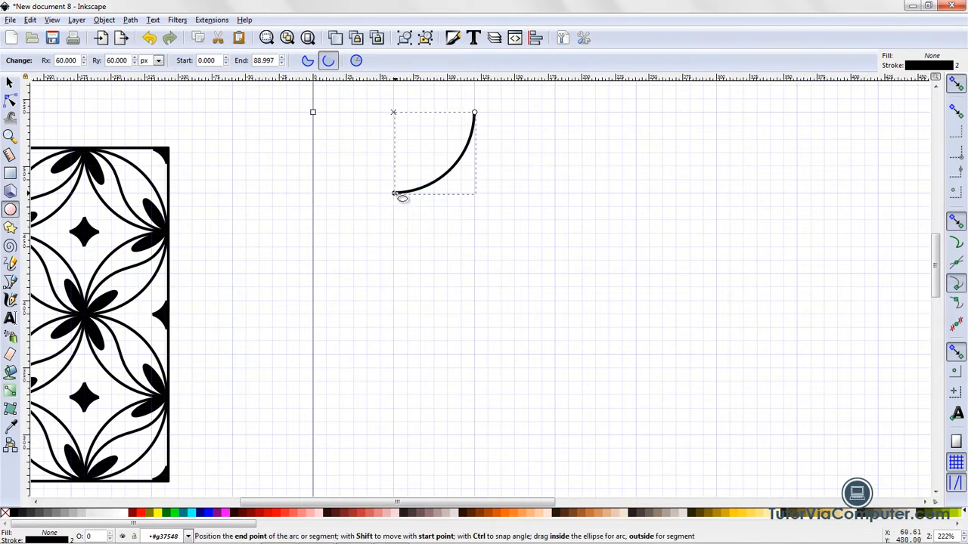
left_click_drag(395, 193, 394, 193)
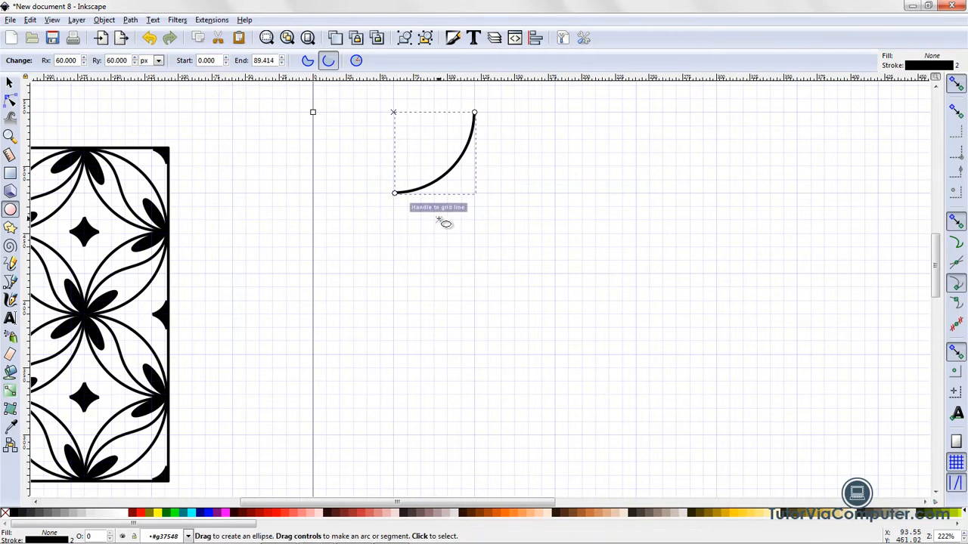
left_click(439, 219)
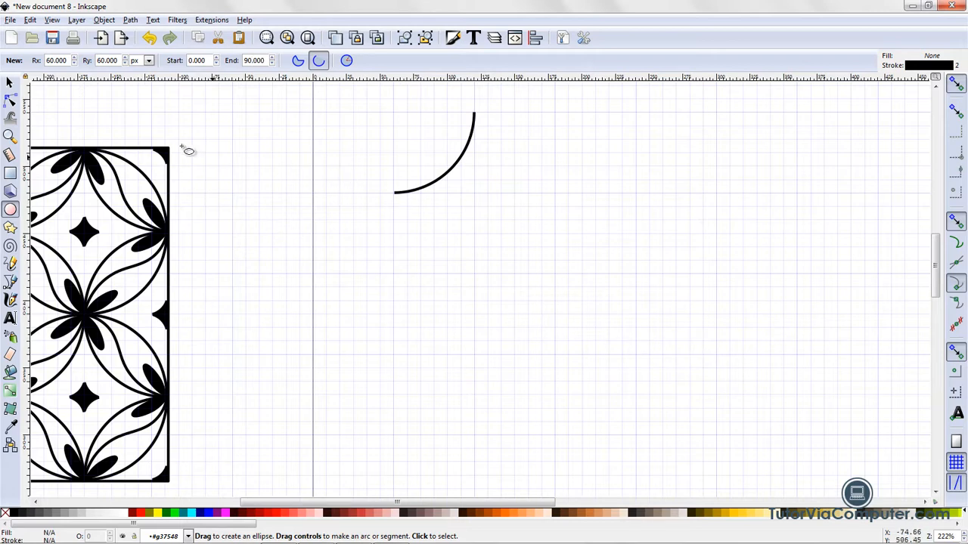
Step: Reselect the arc and extend its lower end point to an end angle of about 90.3°
left_click(9, 81)
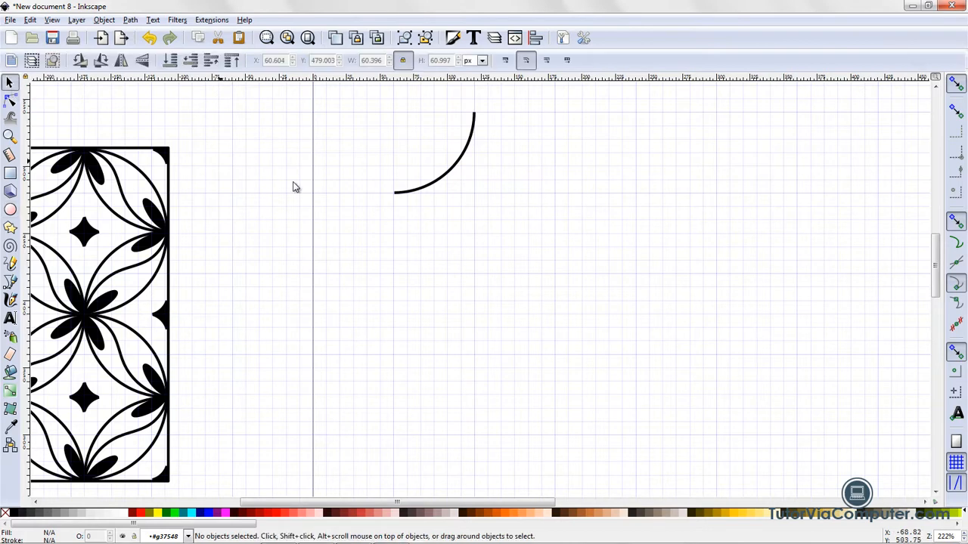
left_click(445, 182)
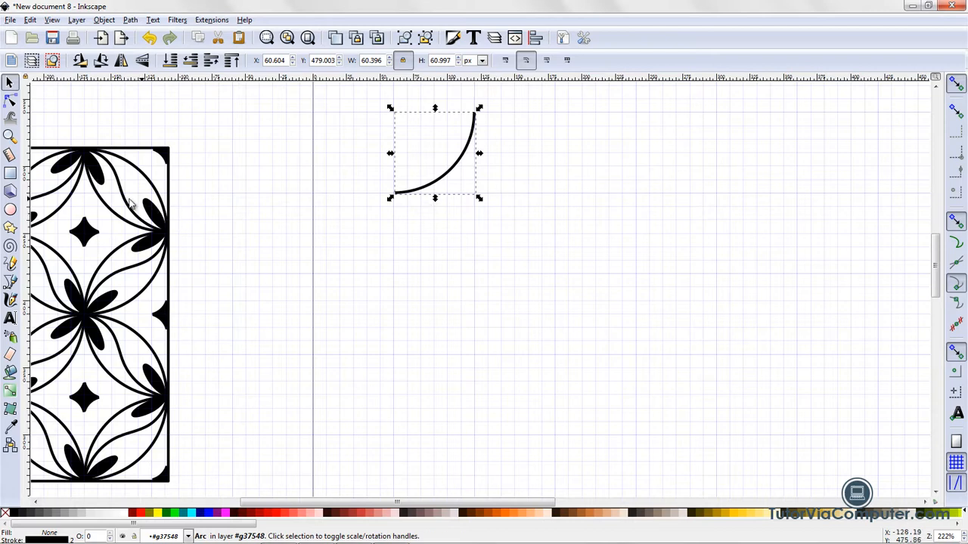
left_click(11, 210)
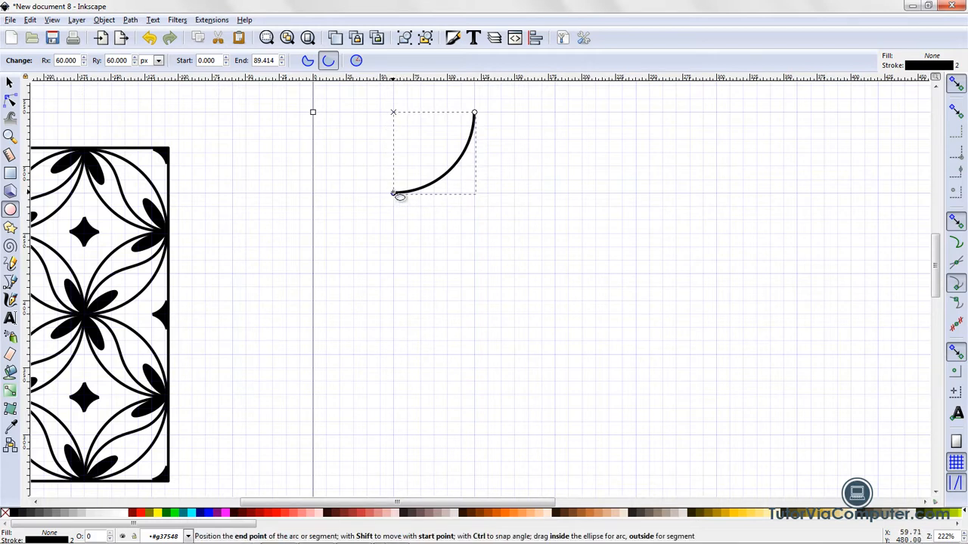
left_click(400, 235)
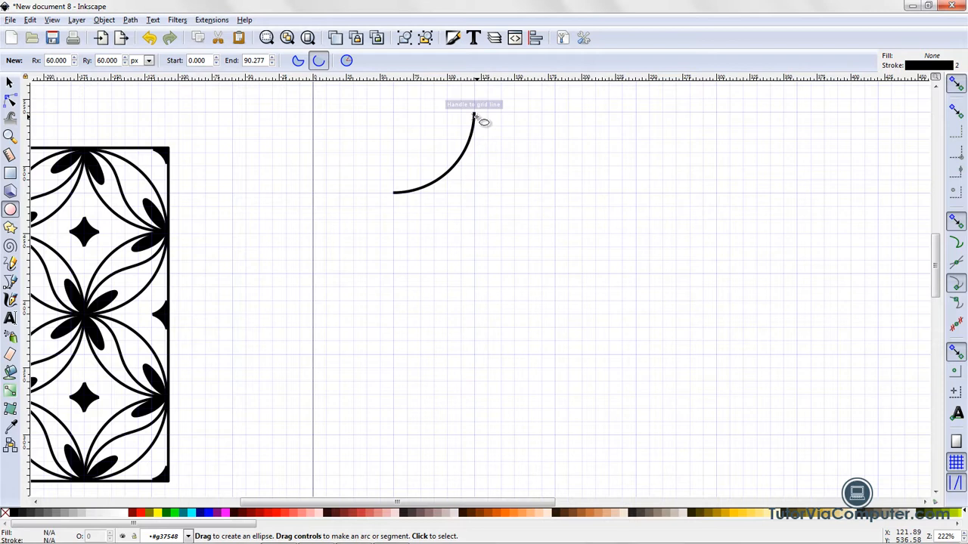
Step: Duplicate the quarter arc in place and rotate the copy 90° counter-clockwise
left_click(10, 84)
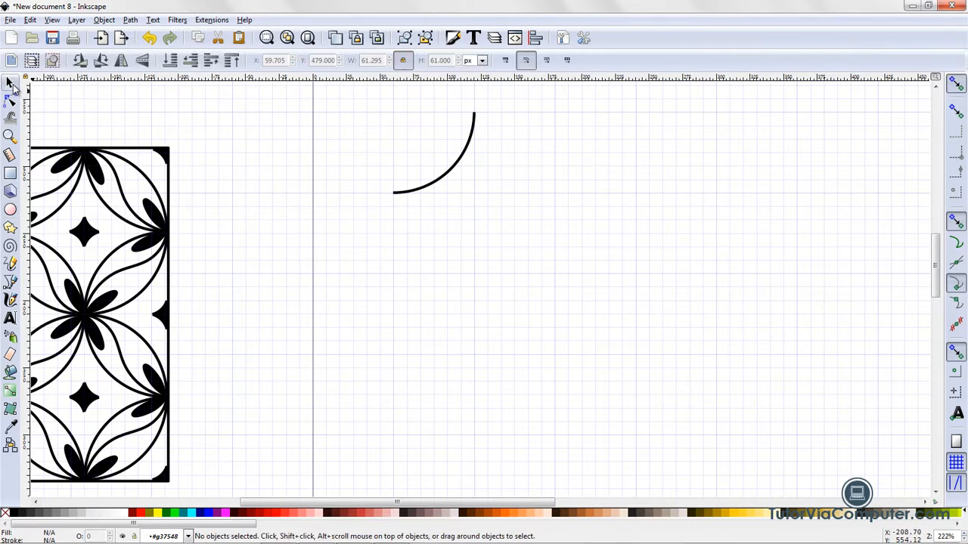
left_click(449, 180)
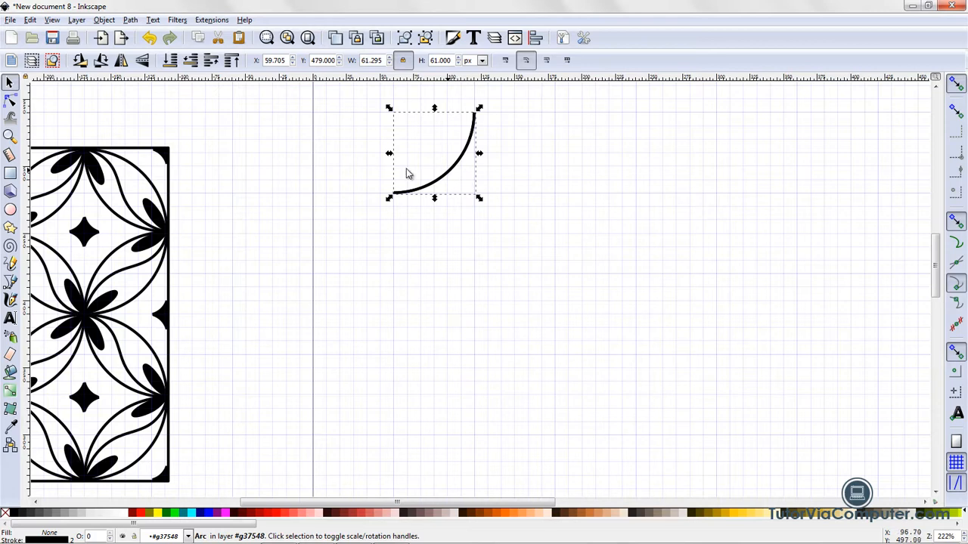
left_click(81, 64)
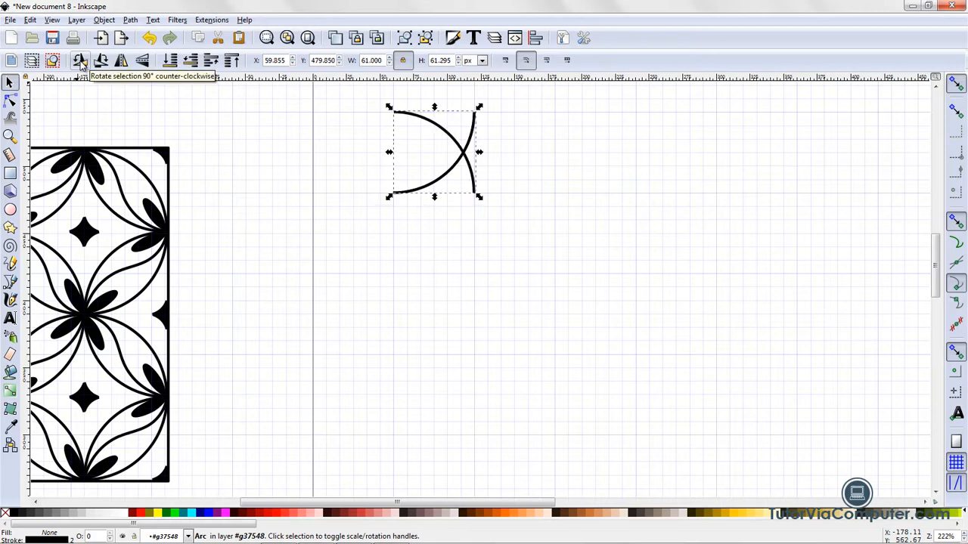
Step: Rotate the duplicated arc another 90° counter-clockwise so the two quarter arcs form a leaf shape, and check each arc
left_click(81, 64)
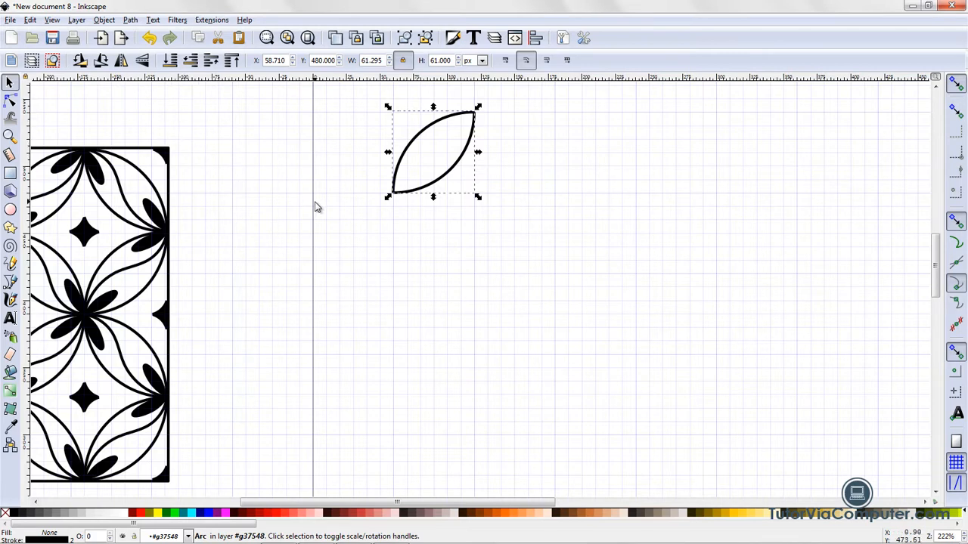
left_click(489, 277)
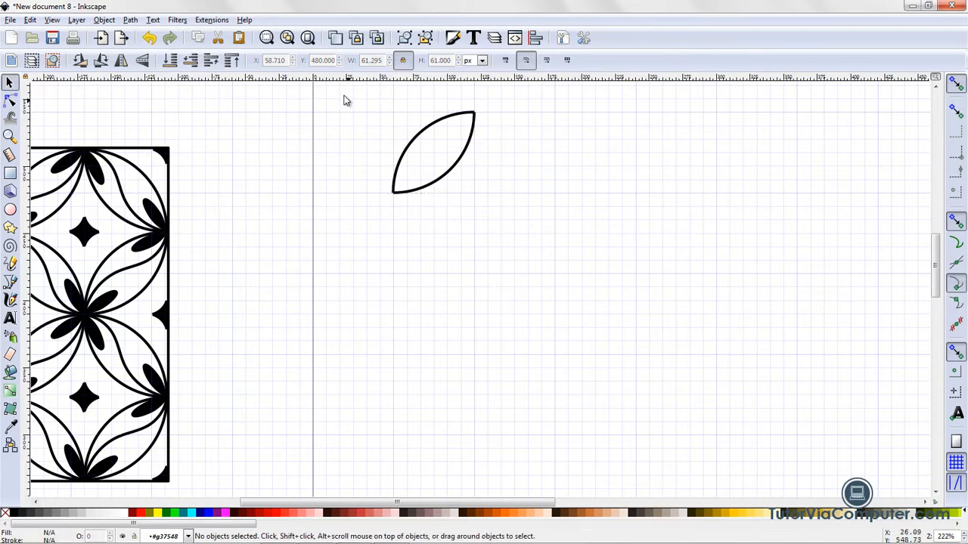
left_click(455, 170)
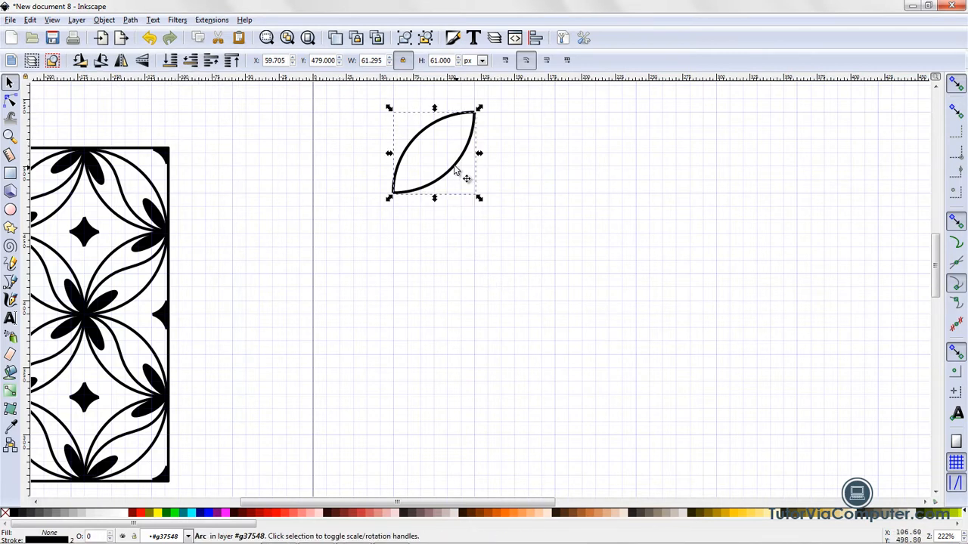
left_click(422, 130)
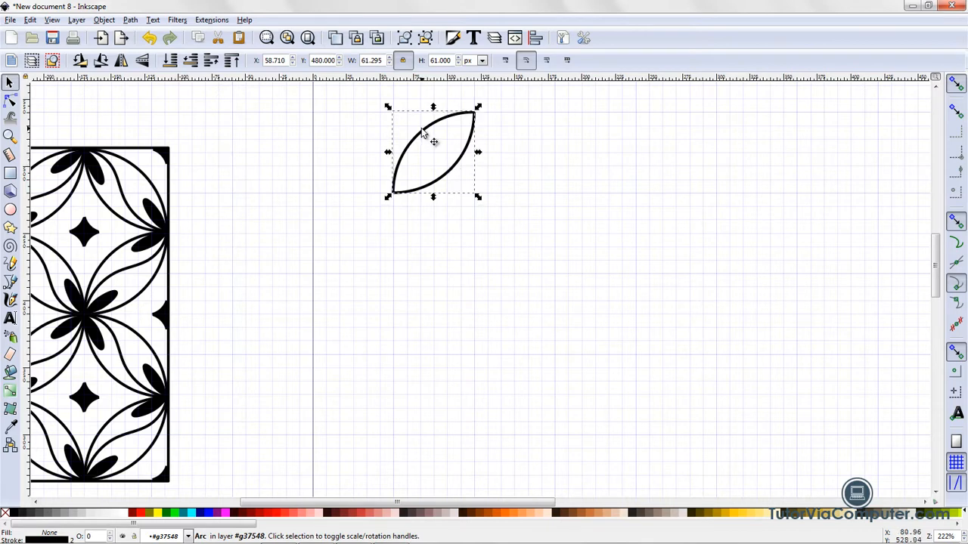
left_click(548, 168)
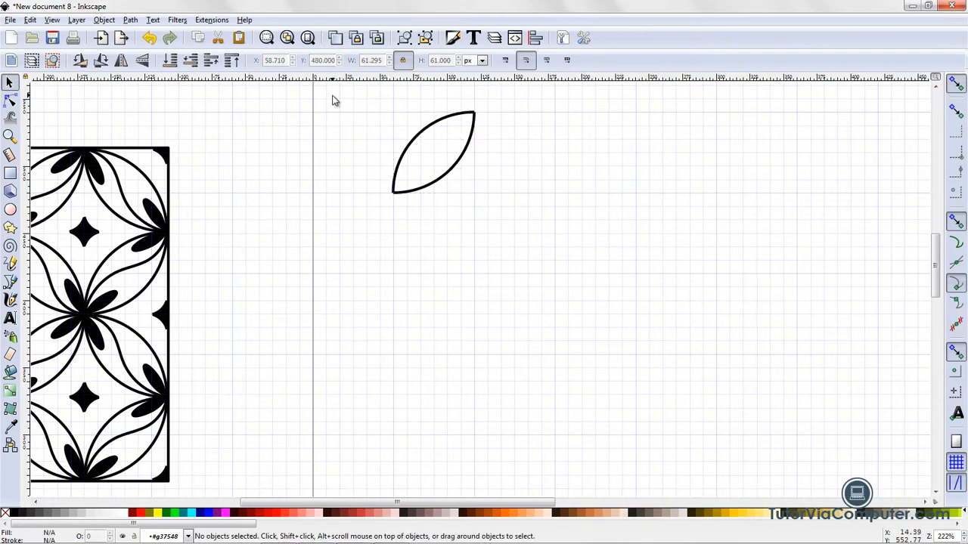
Step: Convert both quarter arcs of the leaf from ellipse objects to editable paths
left_click_drag(341, 96, 533, 254)
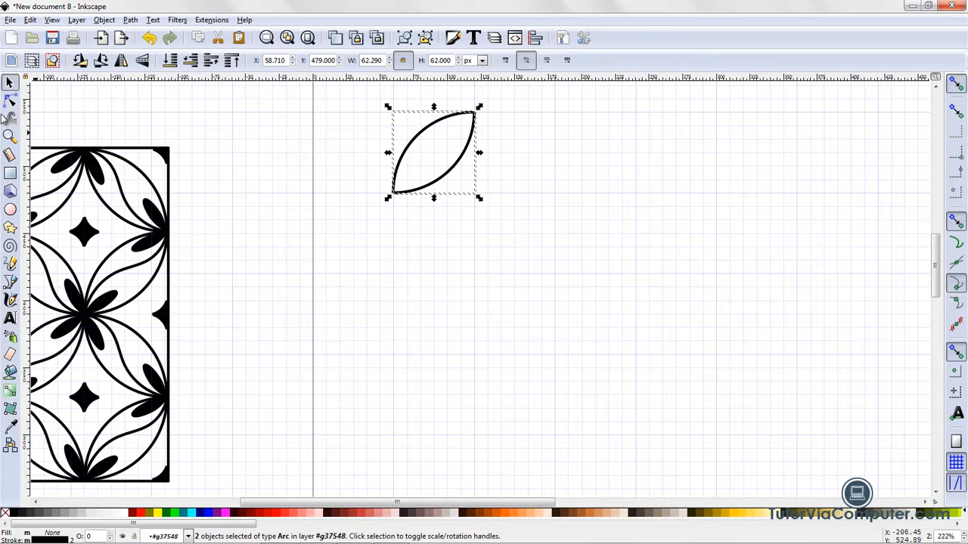
left_click(11, 99)
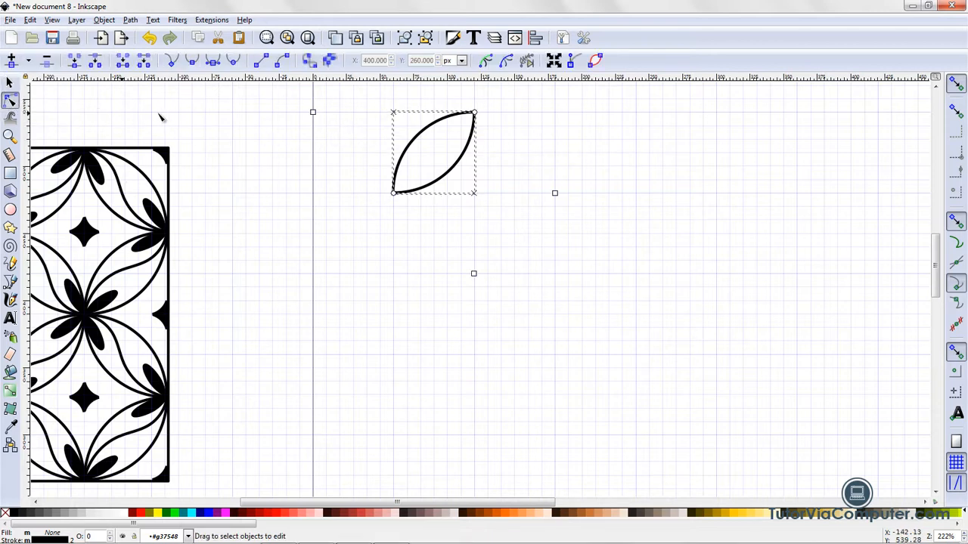
left_click(309, 65)
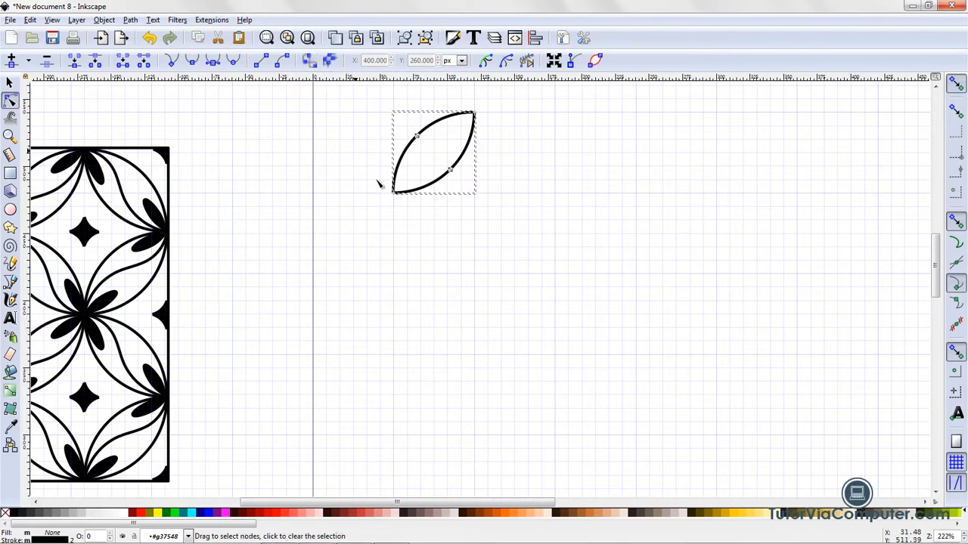
left_click(448, 245)
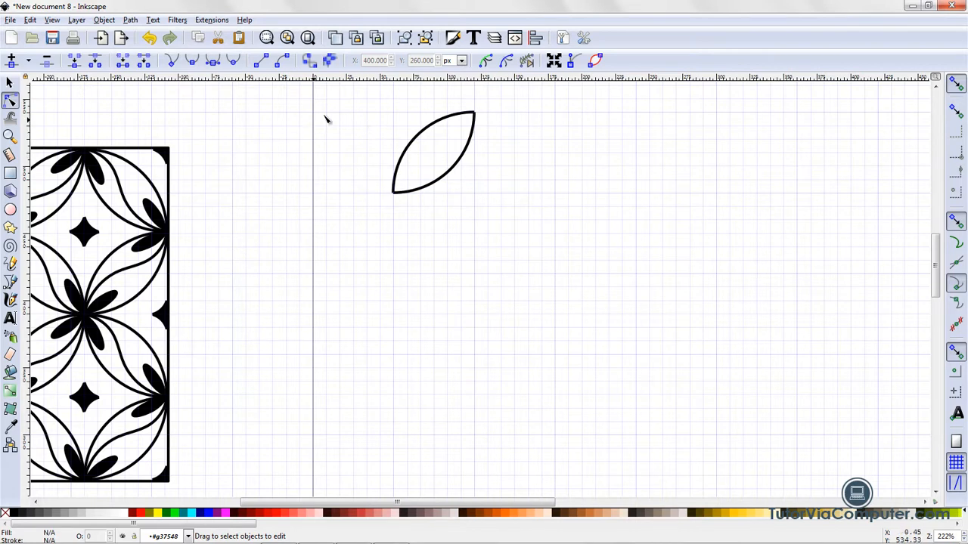
Step: Join the two arcs' end nodes at the leaf's upper-right and lower-left tips into one closed outline
left_click_drag(340, 98, 527, 112)
left_click_drag(532, 242, 532, 242)
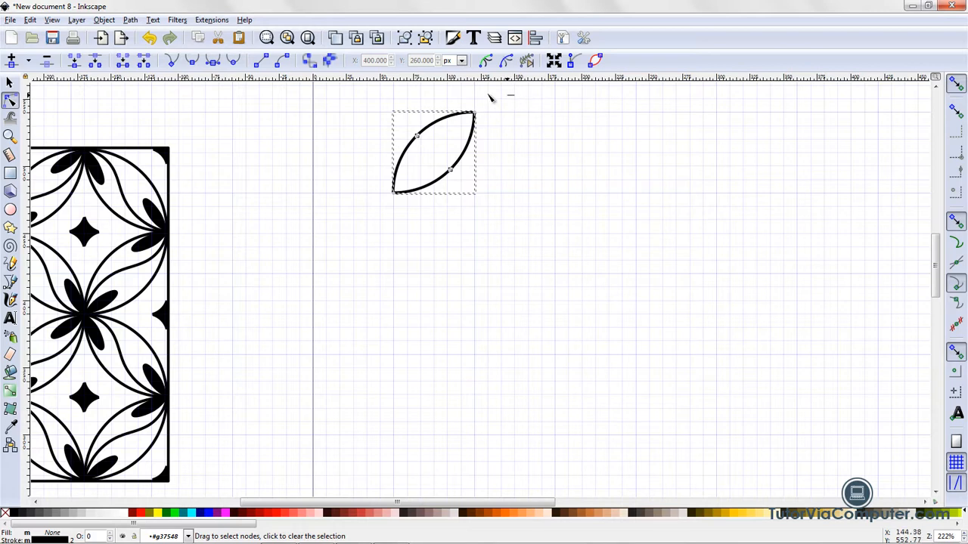
left_click_drag(490, 96, 449, 143)
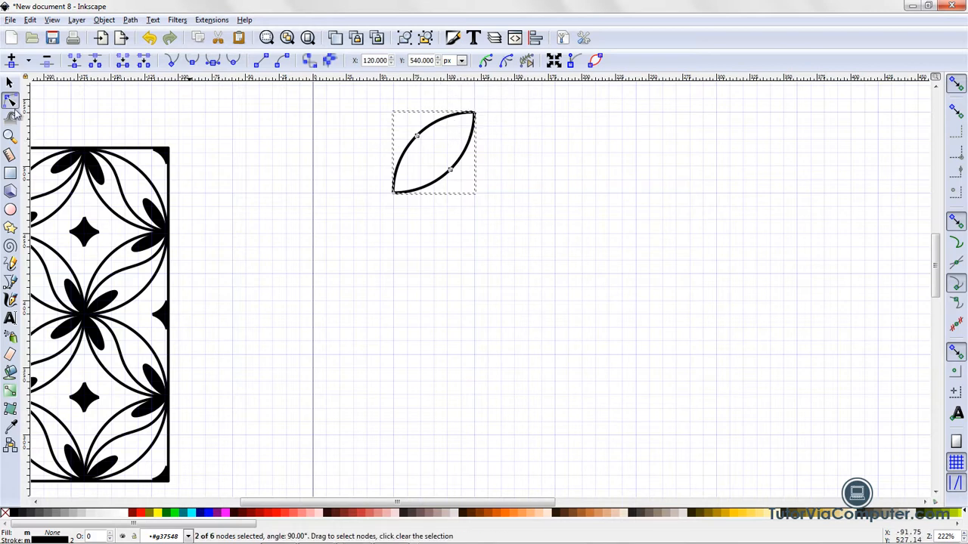
left_click(74, 60)
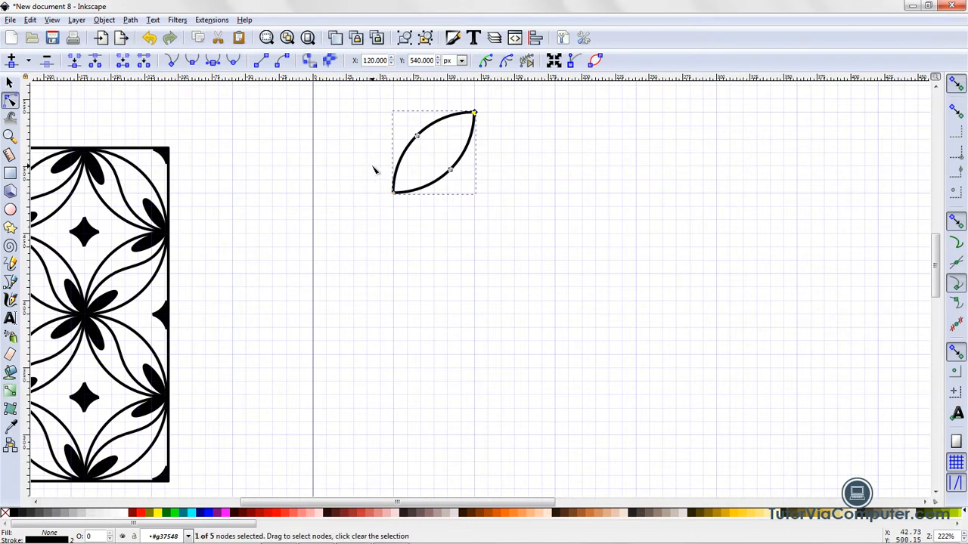
left_click_drag(373, 169, 422, 235)
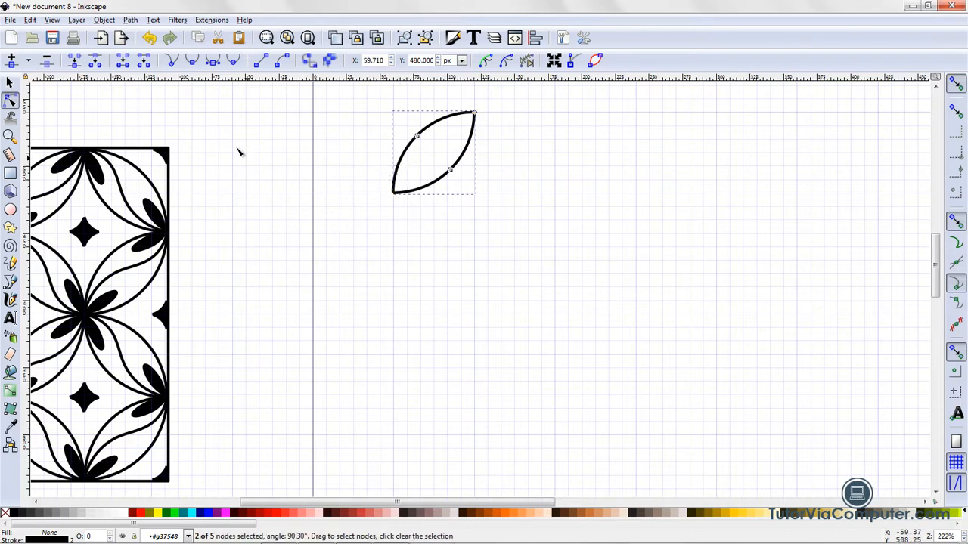
left_click(75, 61)
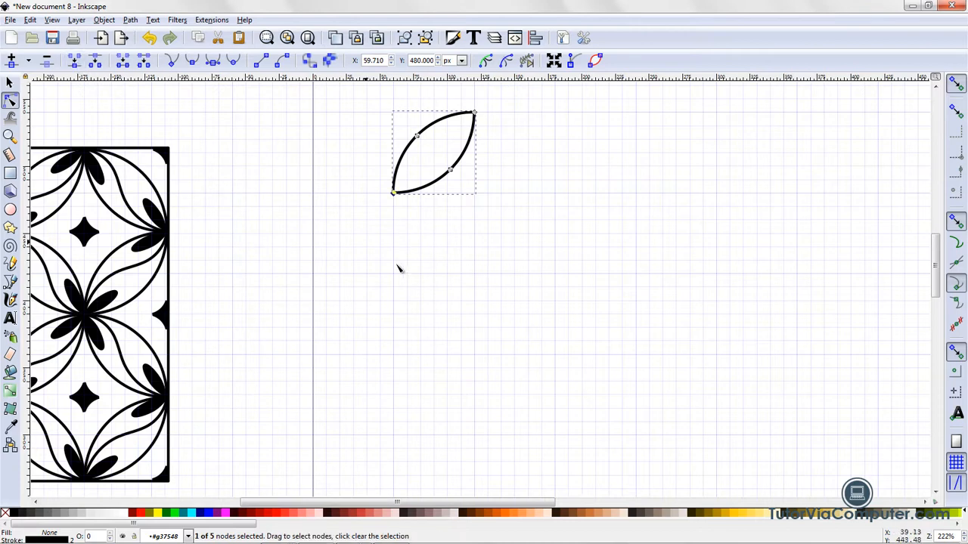
left_click(415, 227)
left_click(435, 244)
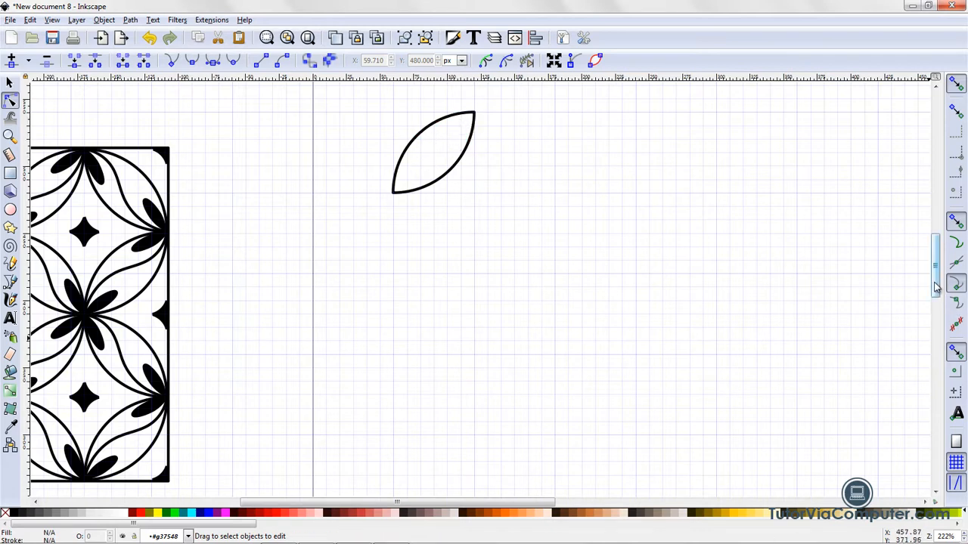
Step: Draw a Spiro S-curve through the leaf from its lower-left tip to its upper-right tip, using three intermediate grid points
left_click_drag(936, 286, 934, 284)
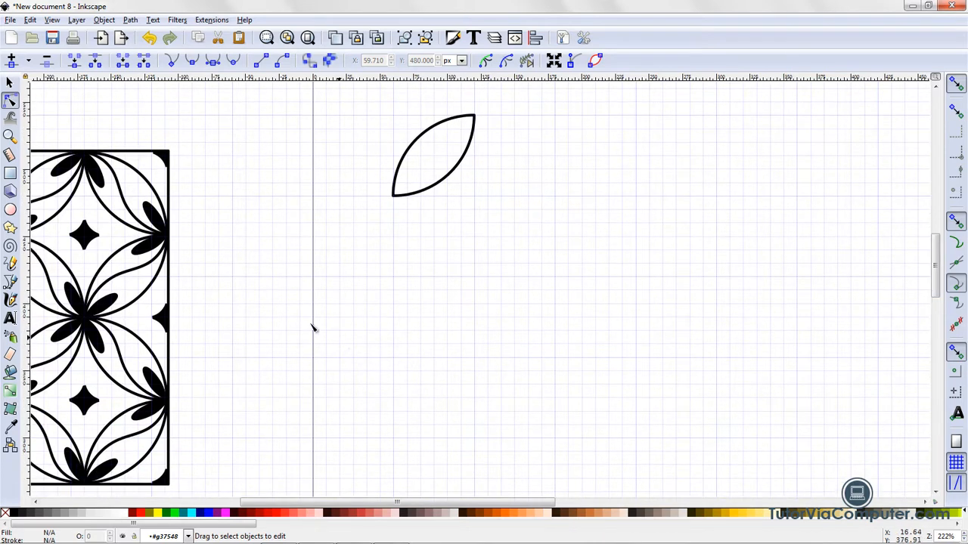
left_click(10, 282)
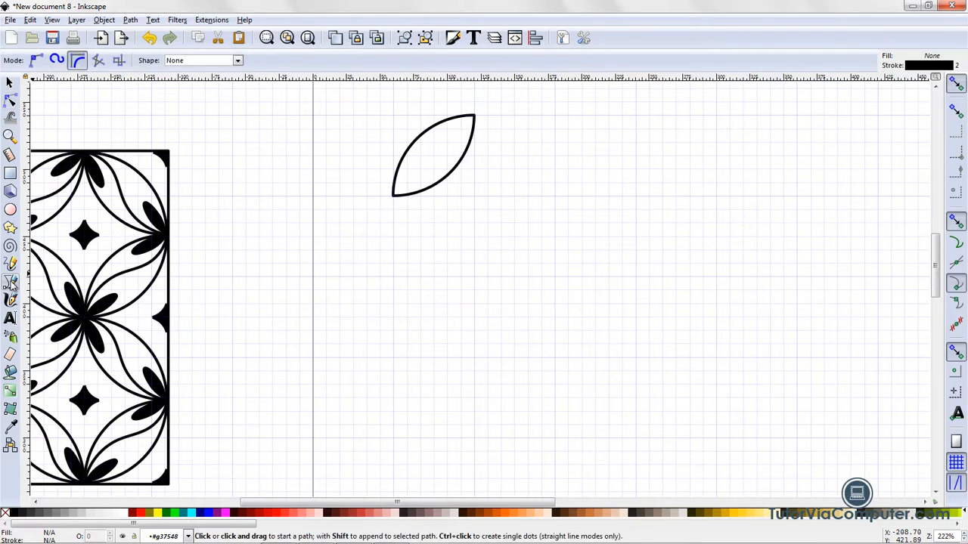
left_click(56, 61)
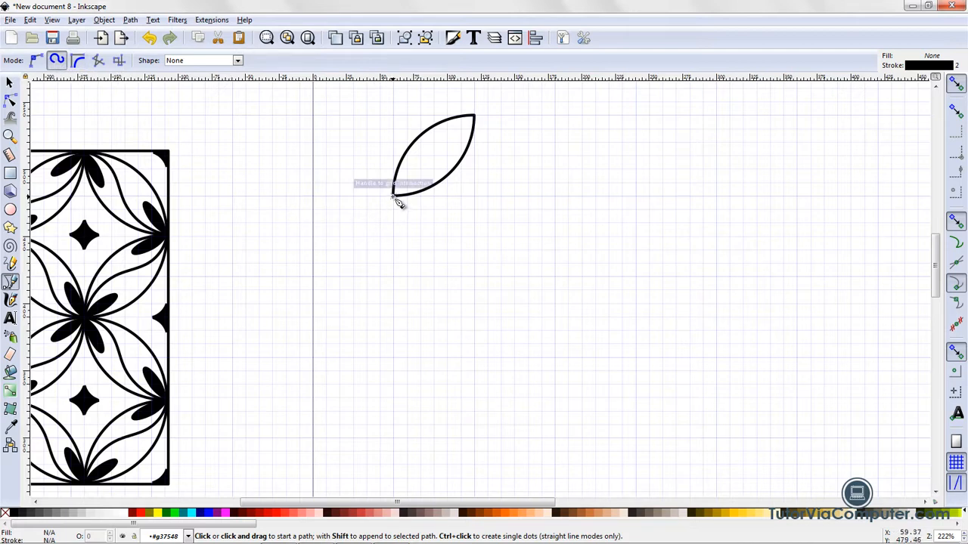
left_click(393, 196)
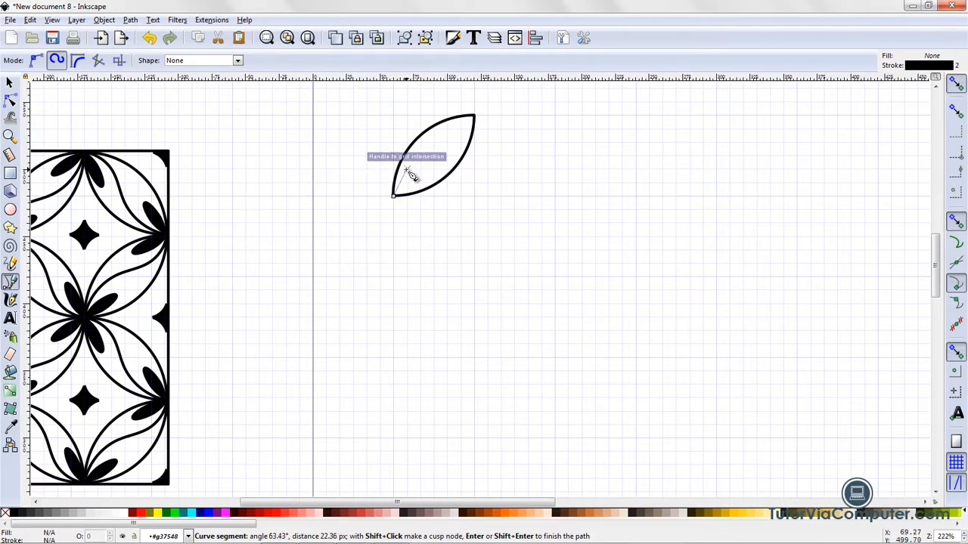
left_click(408, 169)
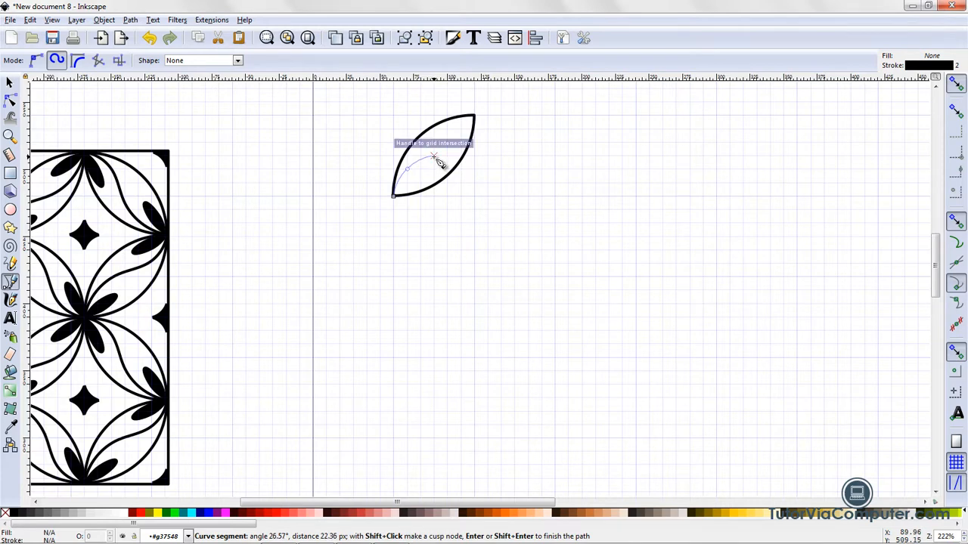
left_click(433, 157)
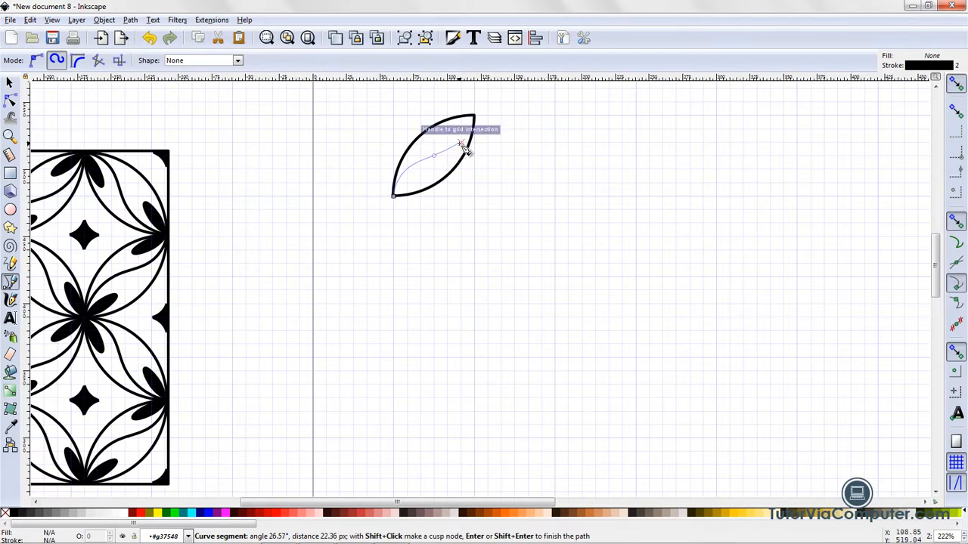
left_click(462, 142)
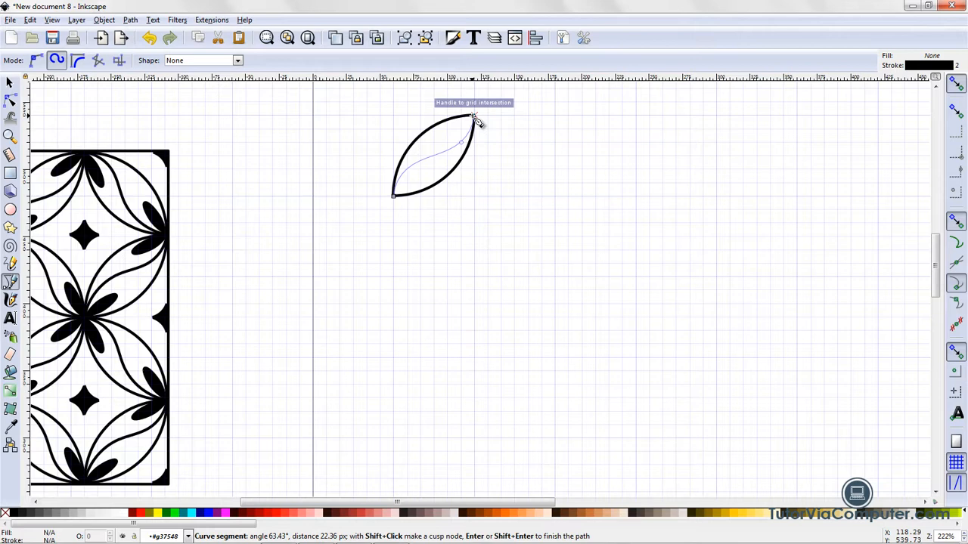
double_click(474, 117)
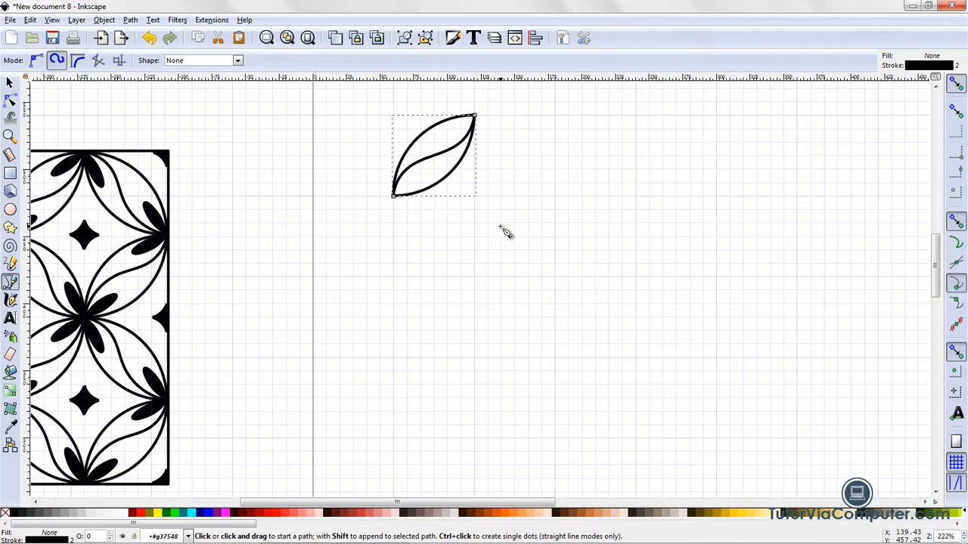
Step: Draw a narrow vertical ellipse to the right of the leaf, radii about 1.1 by 15 px, and make it whole
left_click(12, 211)
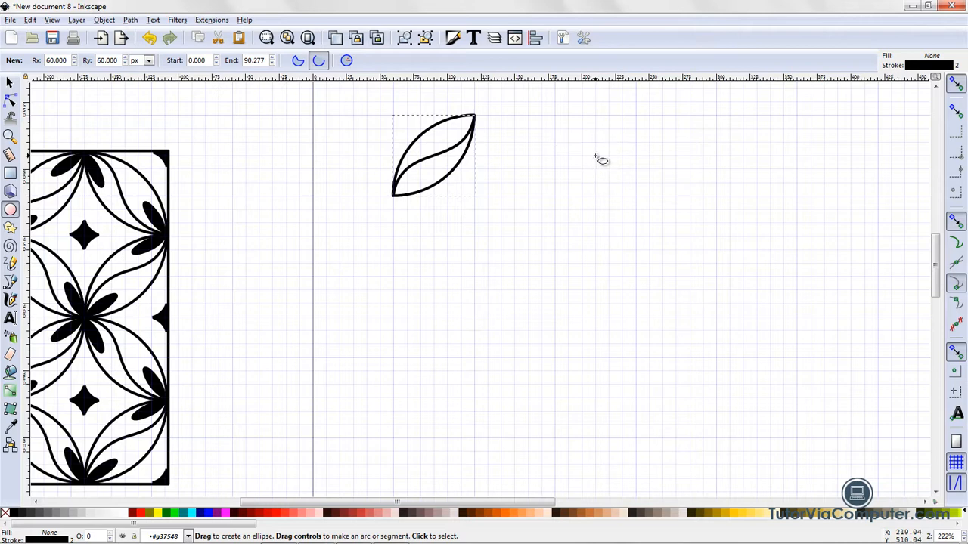
left_click_drag(596, 156, 597, 195)
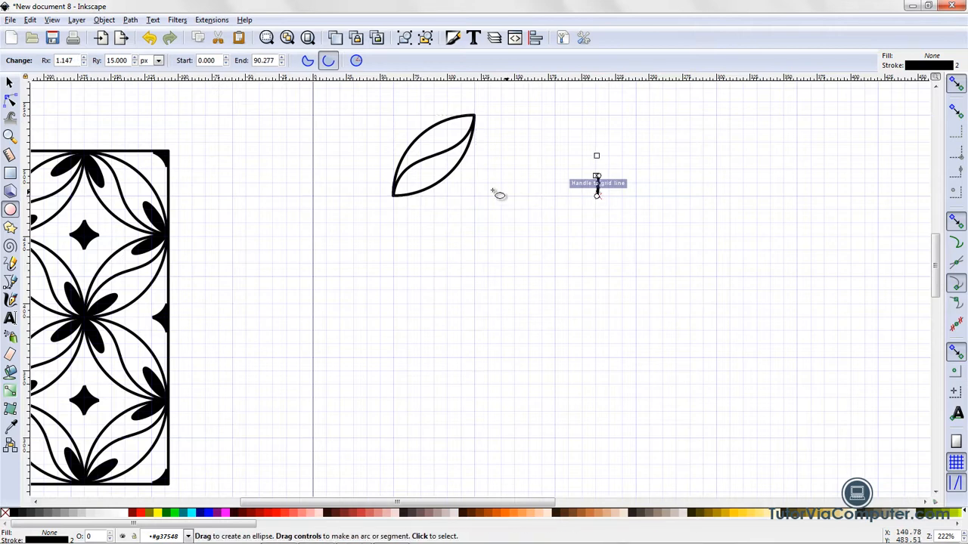
left_click(357, 62)
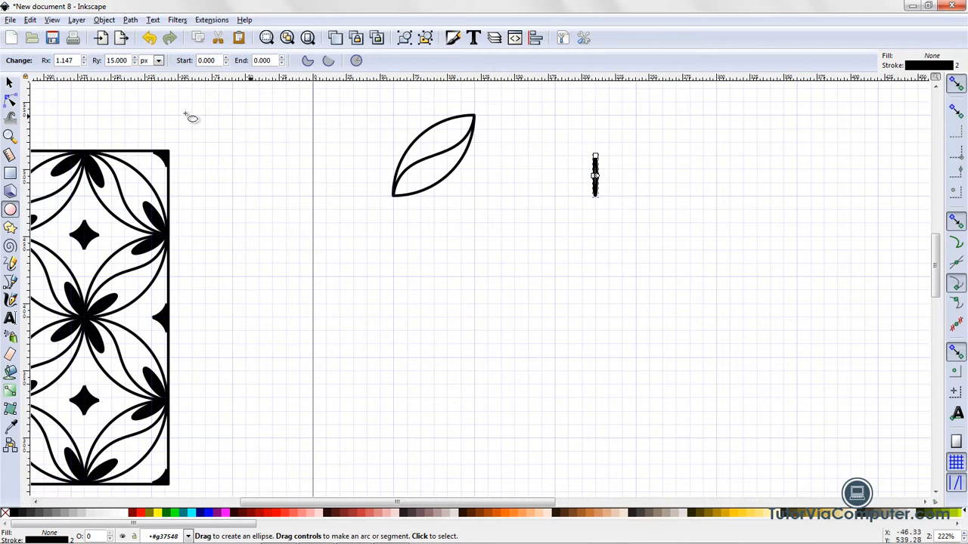
Step: Widen the narrow ellipse to a horizontal radius of about 2.8 px
left_click(10, 136)
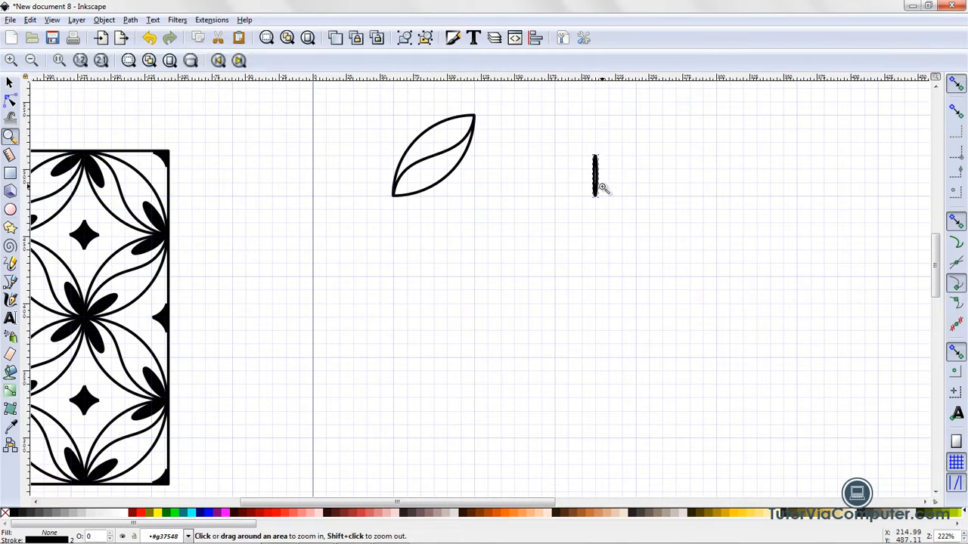
left_click(595, 190)
left_click(595, 190)
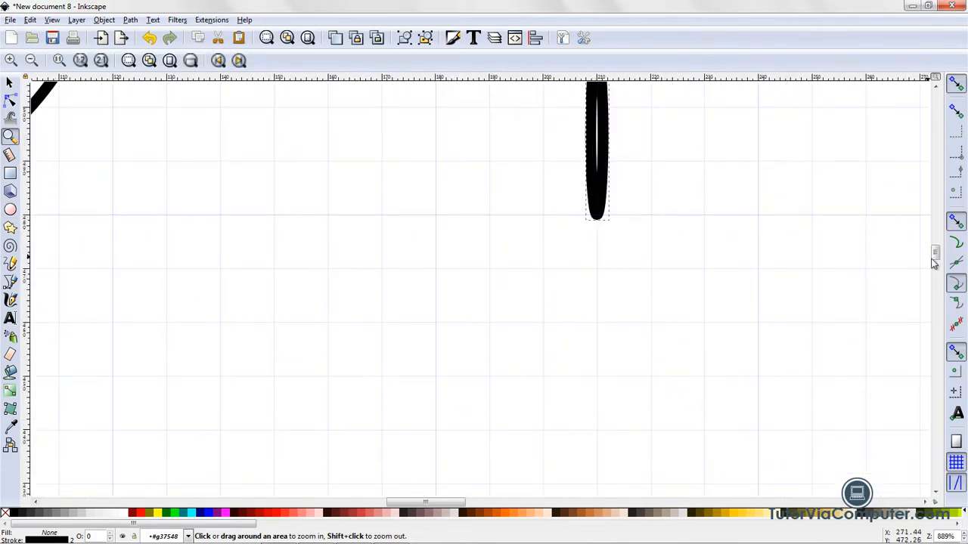
left_click_drag(937, 256, 939, 250)
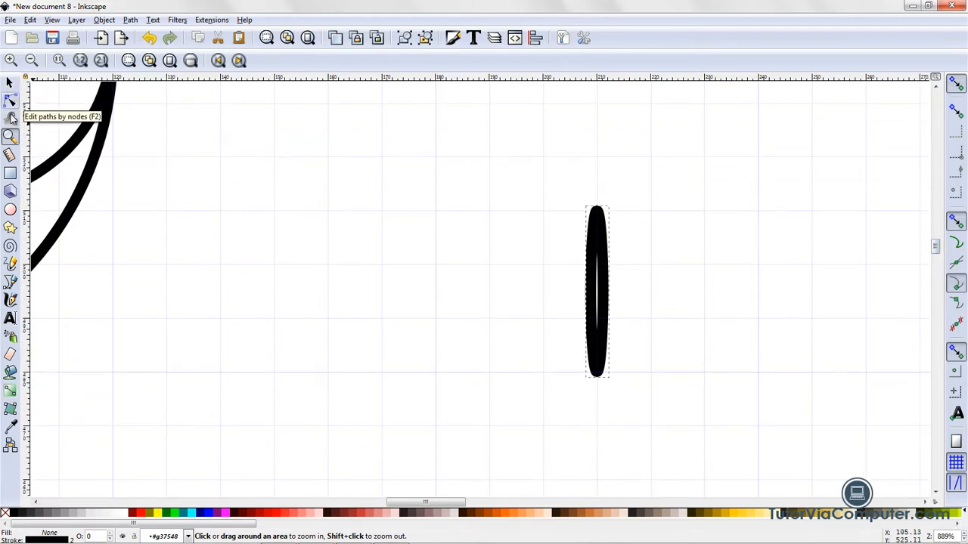
left_click(10, 209)
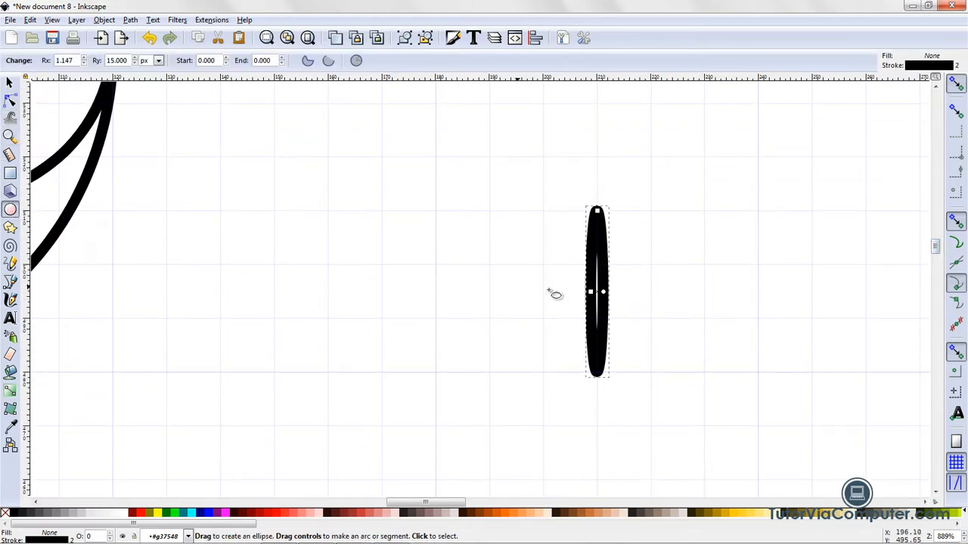
left_click_drag(589, 293, 580, 292)
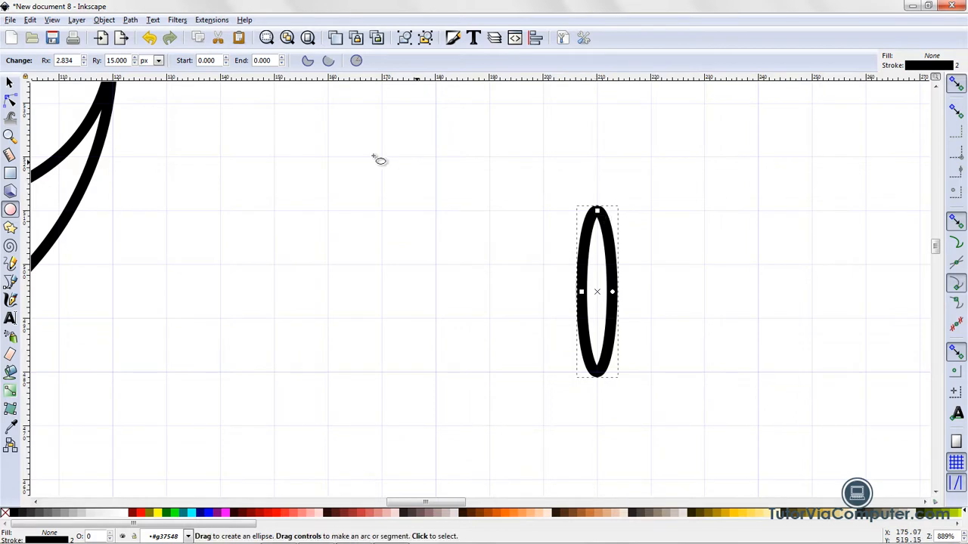
Step: Turn off snapping and shorten the ellipse slightly by lowering its upper height handle
left_click(309, 37)
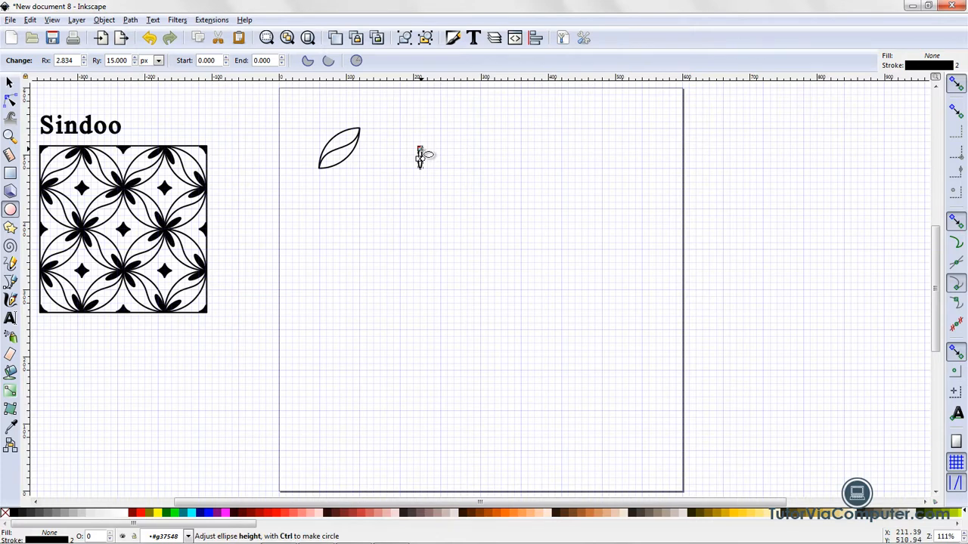
left_click_drag(421, 151, 420, 150)
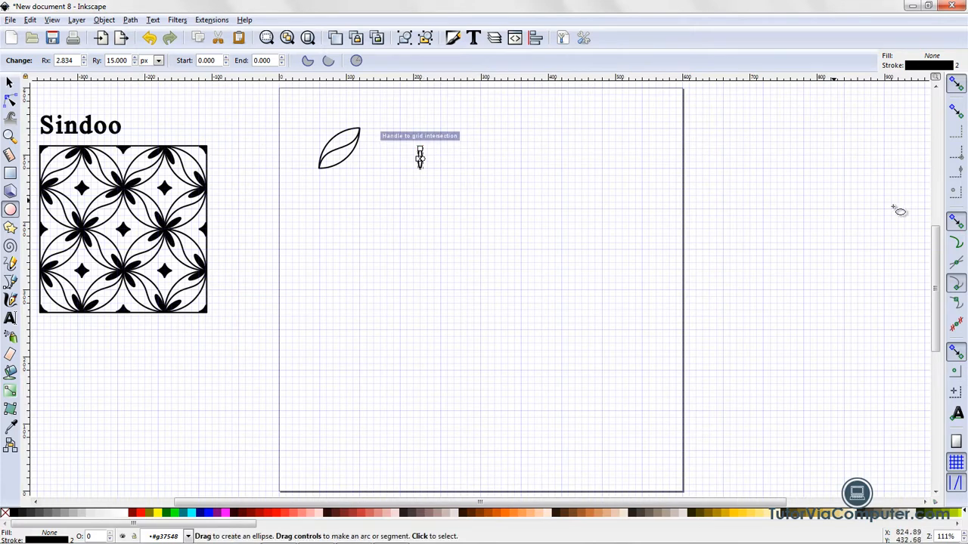
left_click(955, 87)
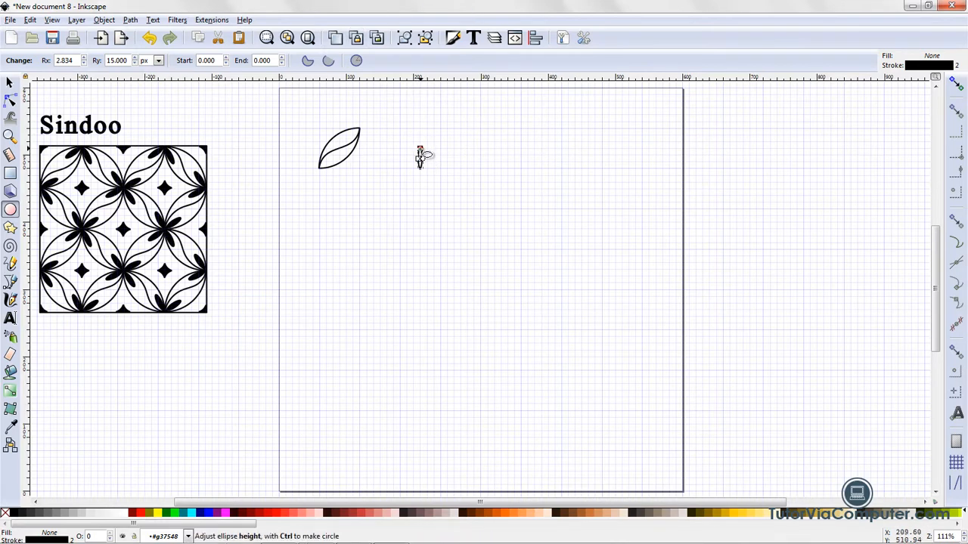
left_click_drag(421, 148, 420, 151)
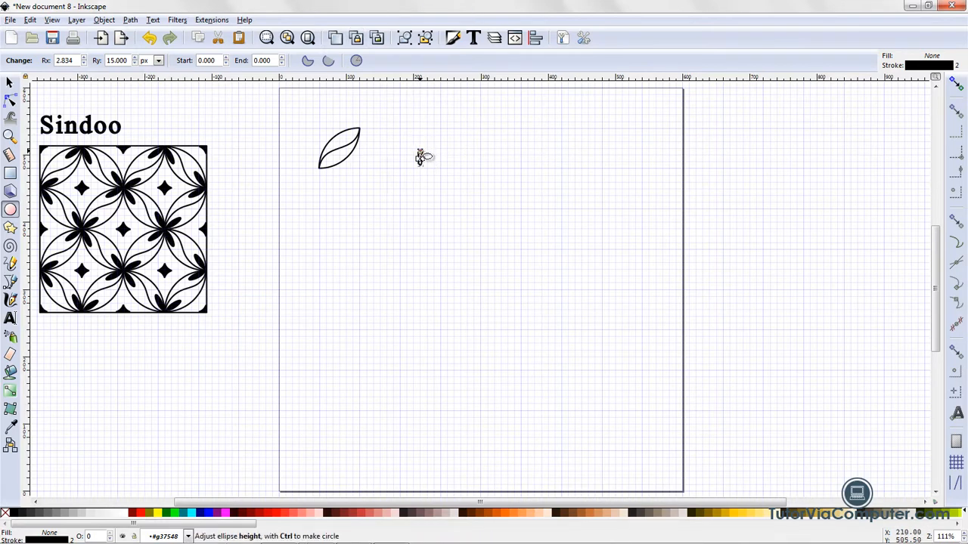
Step: Convert the small ellipse beside the leaf into an editable path
left_click(438, 190)
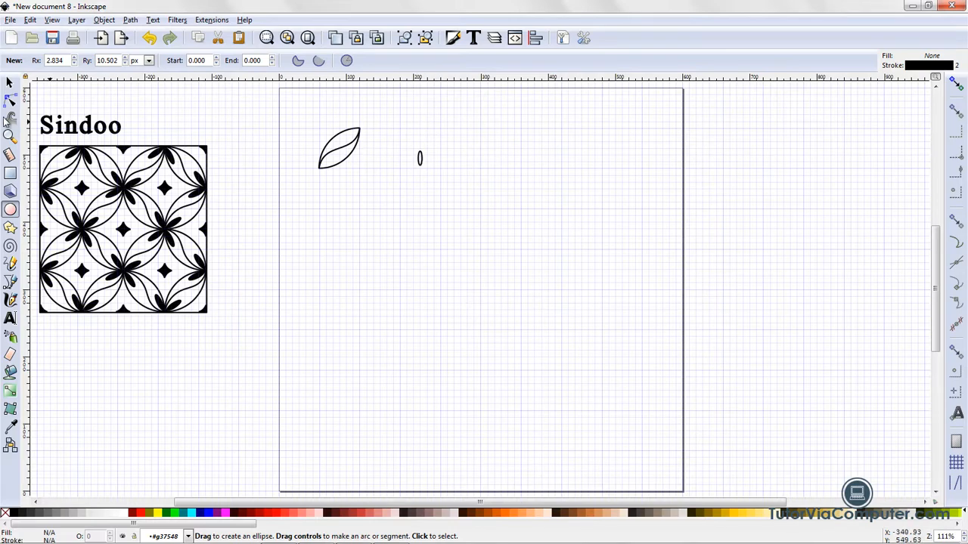
left_click(10, 136)
left_click(423, 156)
left_click(422, 157)
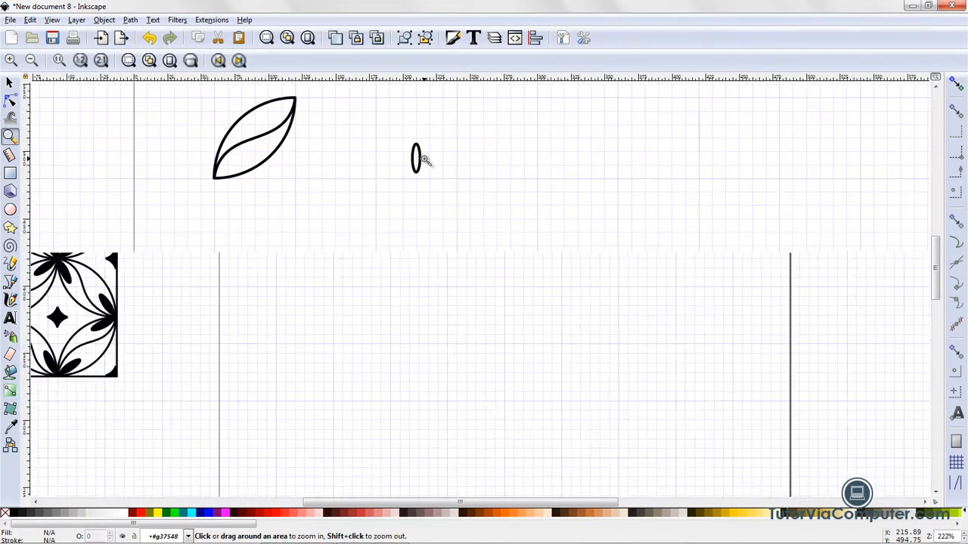
left_click(423, 157)
left_click(423, 157)
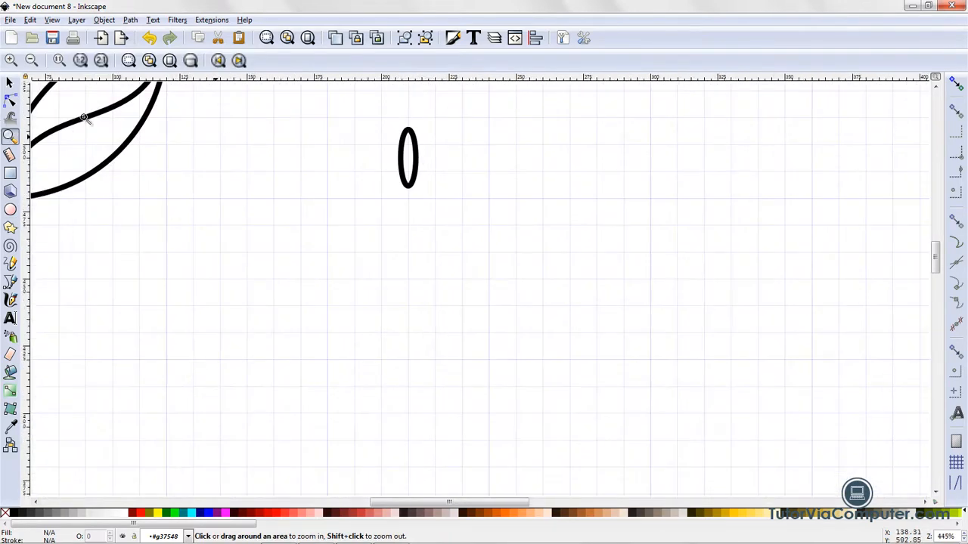
left_click(10, 100)
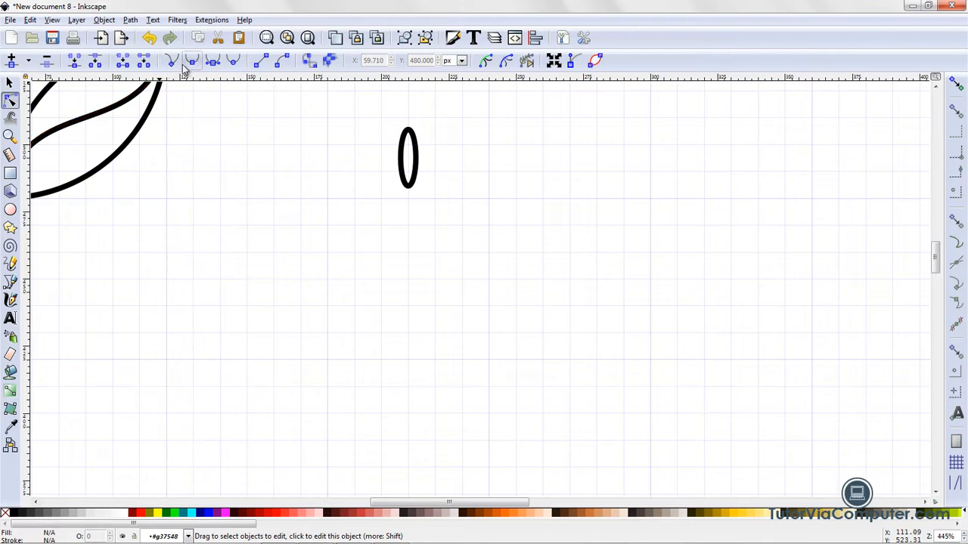
left_click(413, 185)
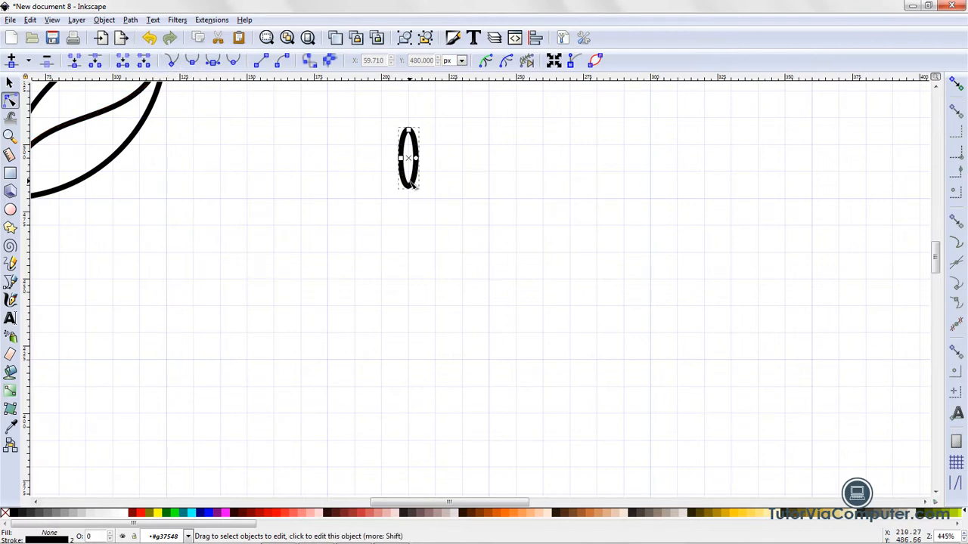
left_click(310, 63)
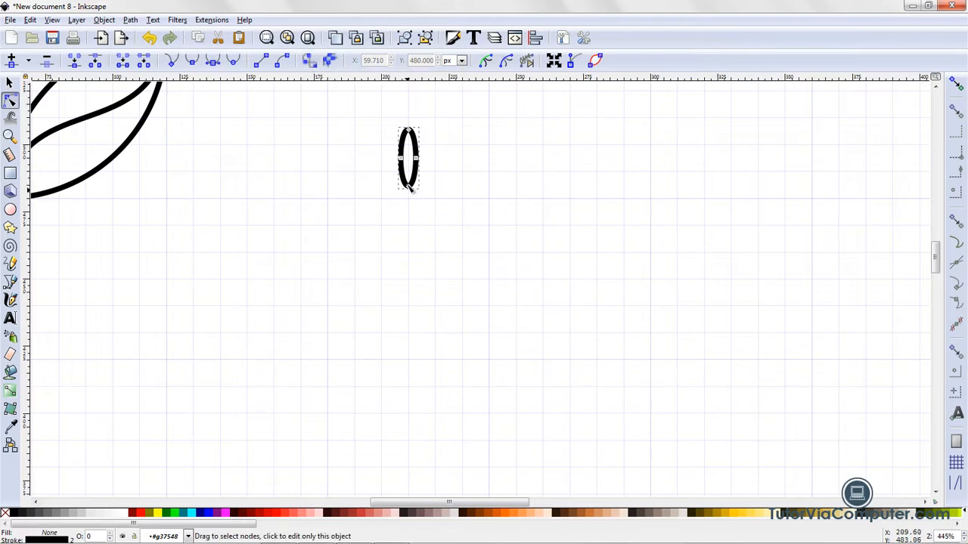
Step: Turn the ellipse path's bottom node into a corner to give the shape a pointed lower end
left_click(408, 185)
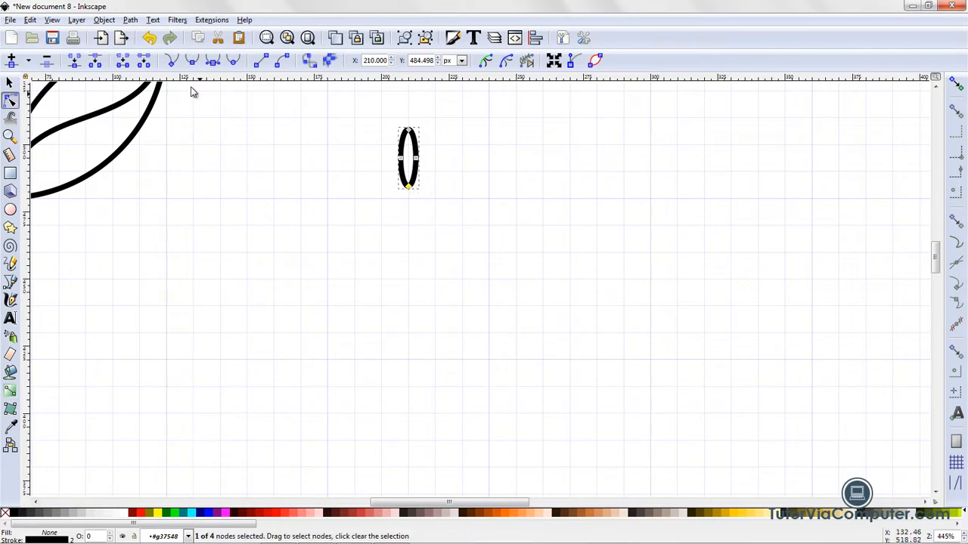
left_click(173, 64)
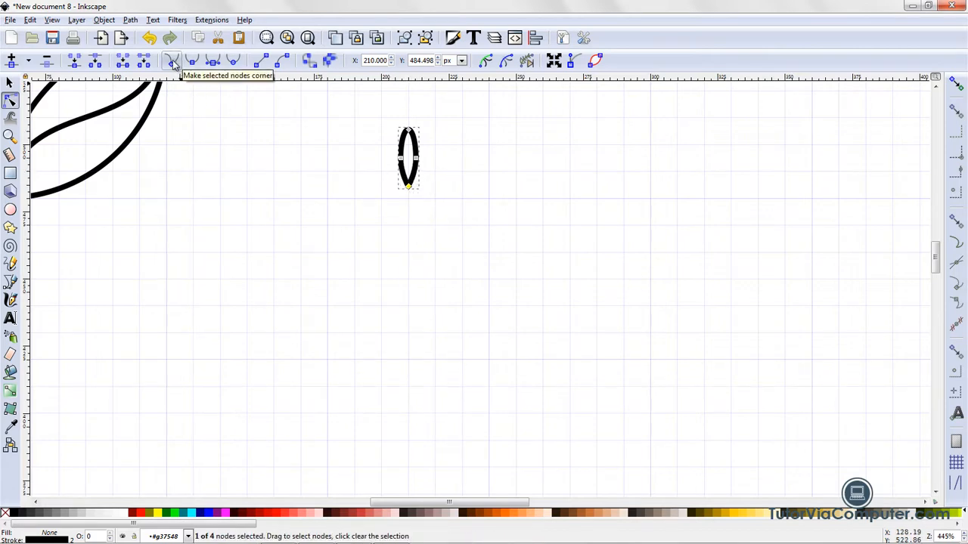
left_click(402, 211)
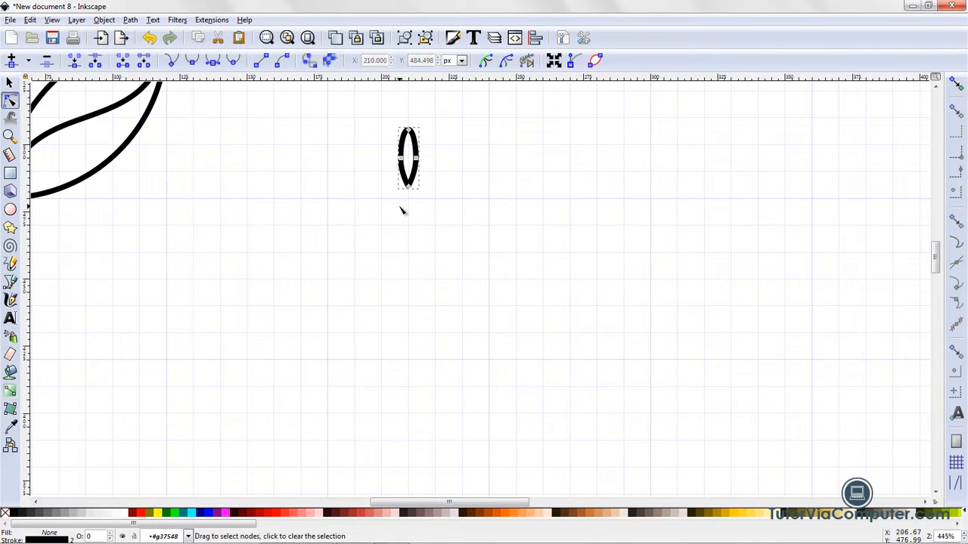
left_click(403, 204)
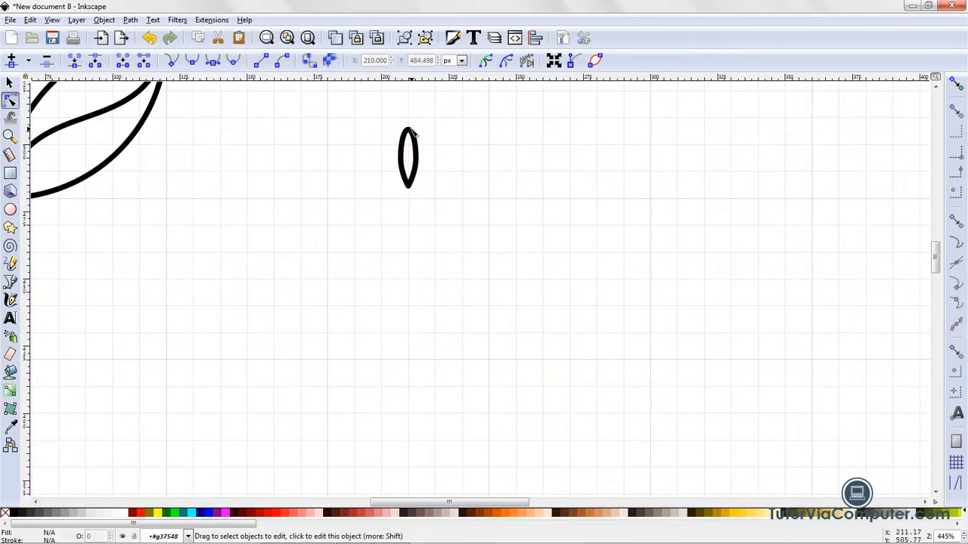
Step: Fill the pointed petal shape with black
left_click(411, 187)
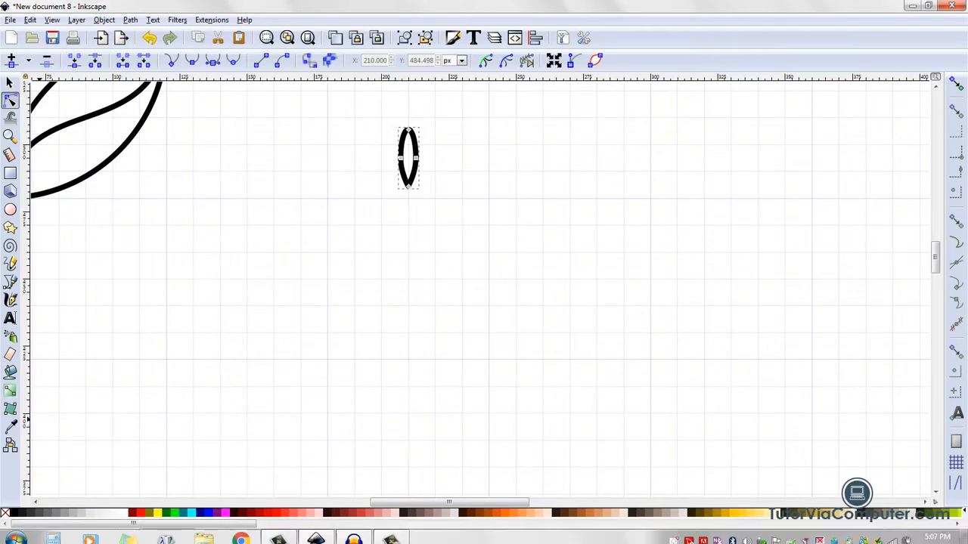
left_click(13, 514)
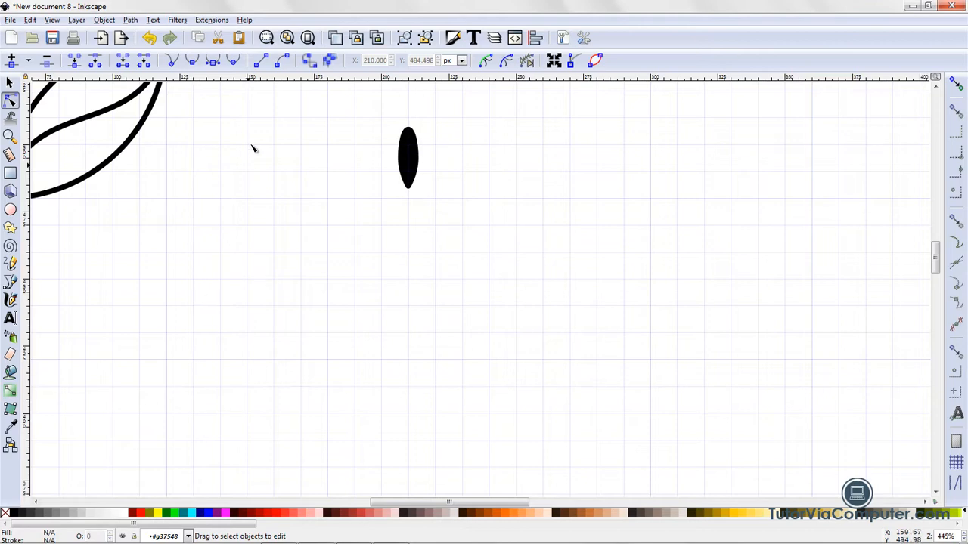
left_click(307, 40)
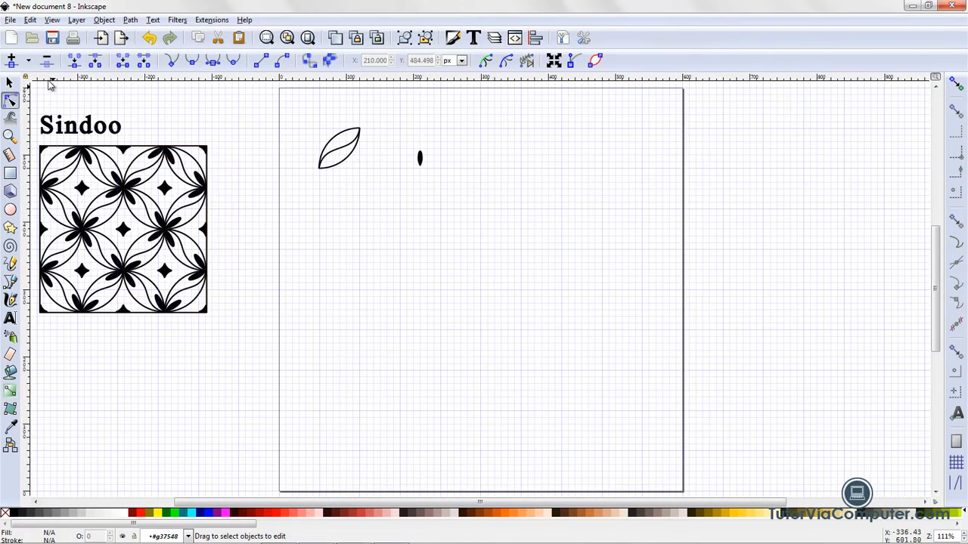
Step: Move the black petal into the leaf's lower-left end and rotate it clockwise to lie along the lower arc
left_click(10, 82)
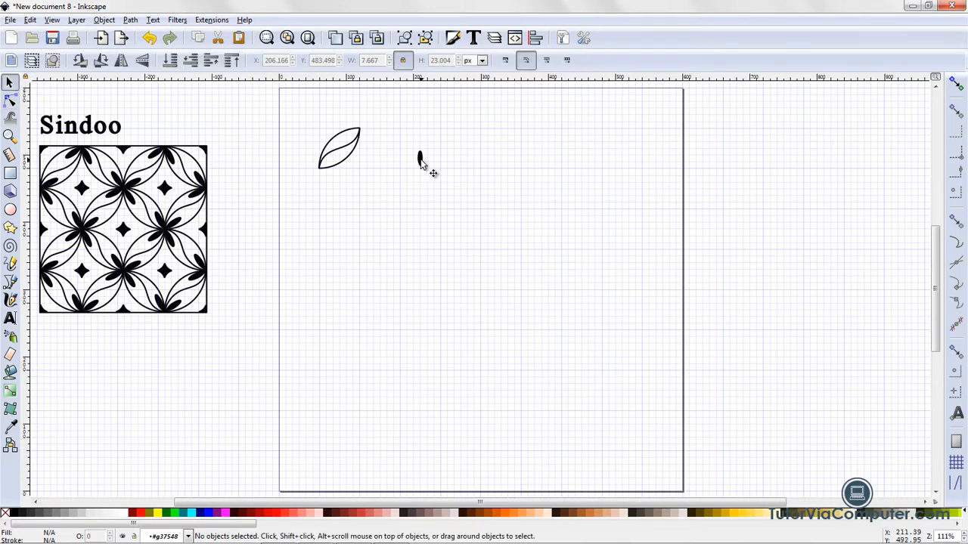
left_click_drag(421, 160, 327, 168)
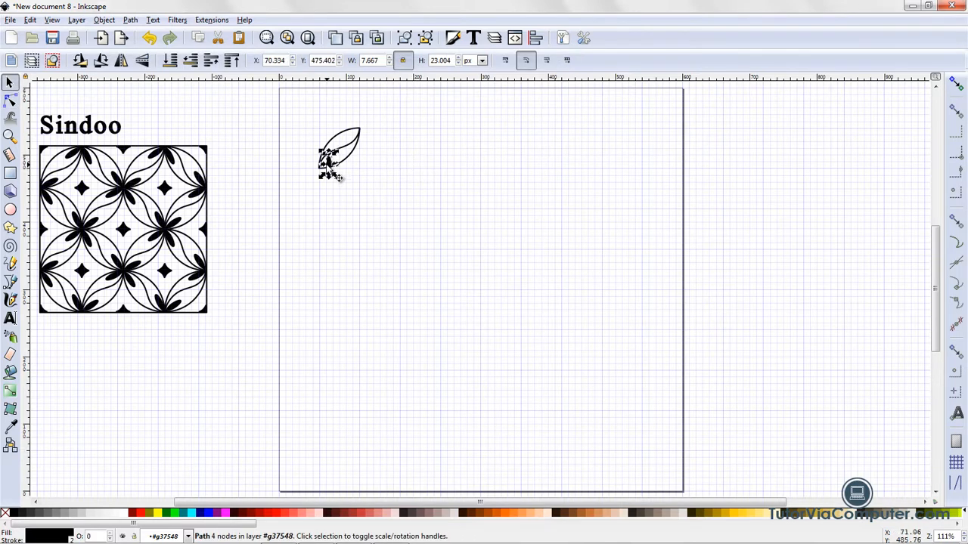
left_click(338, 177)
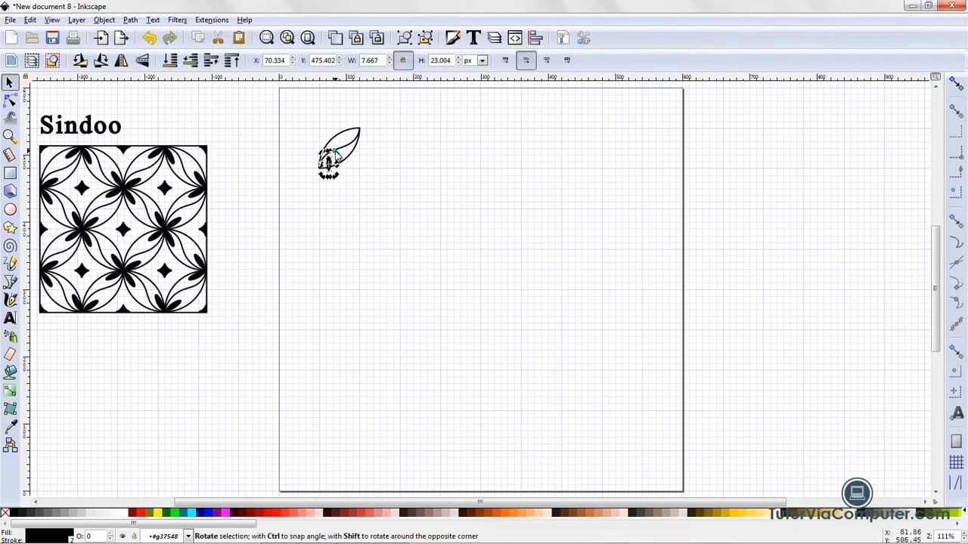
left_click_drag(338, 153, 352, 168)
left_click(330, 195)
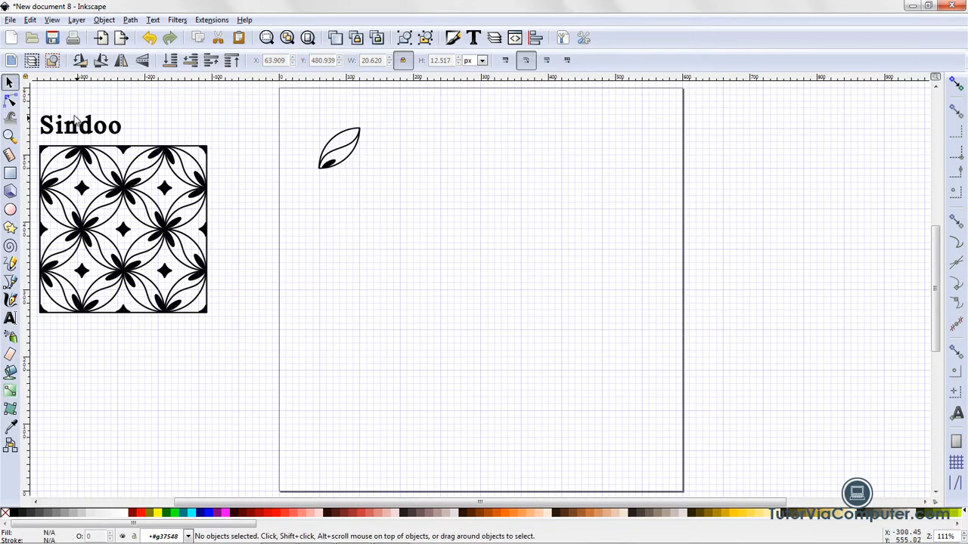
Step: Shift the petal horizontally to X about 59.4 px so its point meets the leaf's lower-left tip
left_click(9, 82)
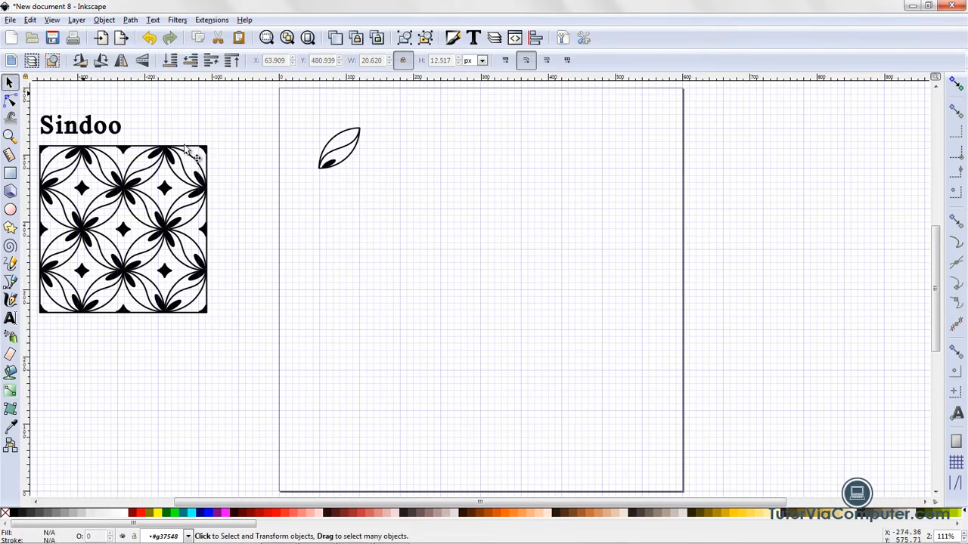
left_click(328, 167)
left_click(329, 167)
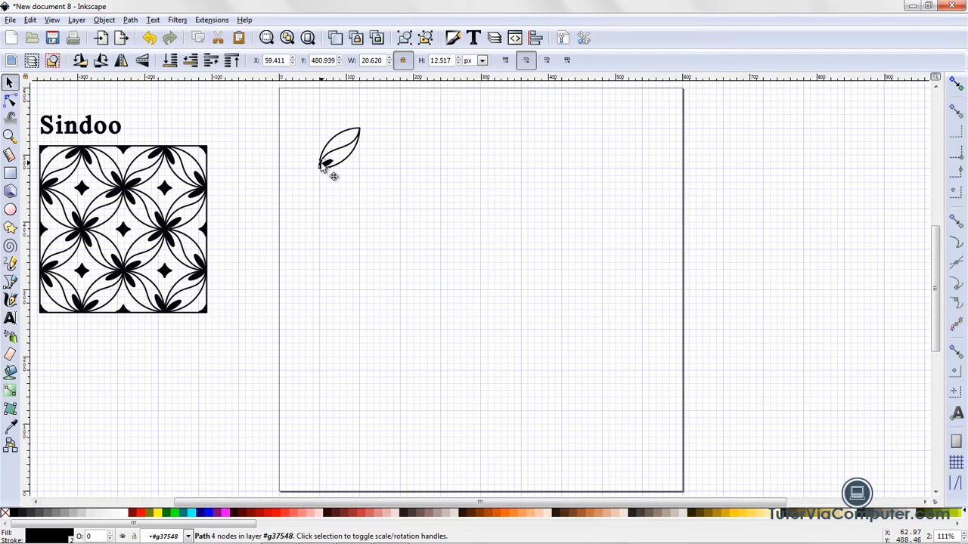
left_click(359, 219)
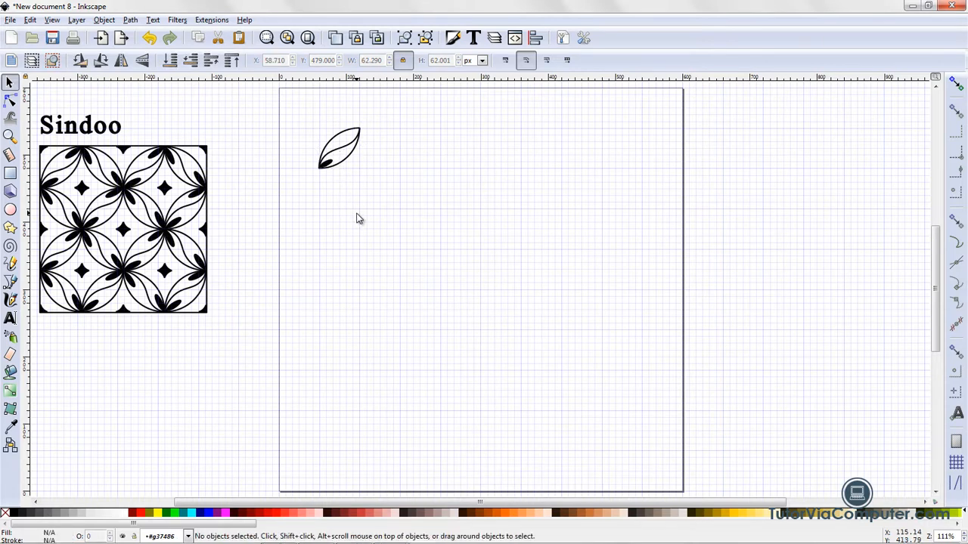
Step: Enlarge the petal from its pointed end to about 28.7 by 17.4 px
left_click(327, 165)
double_click(326, 165)
left_click(327, 166)
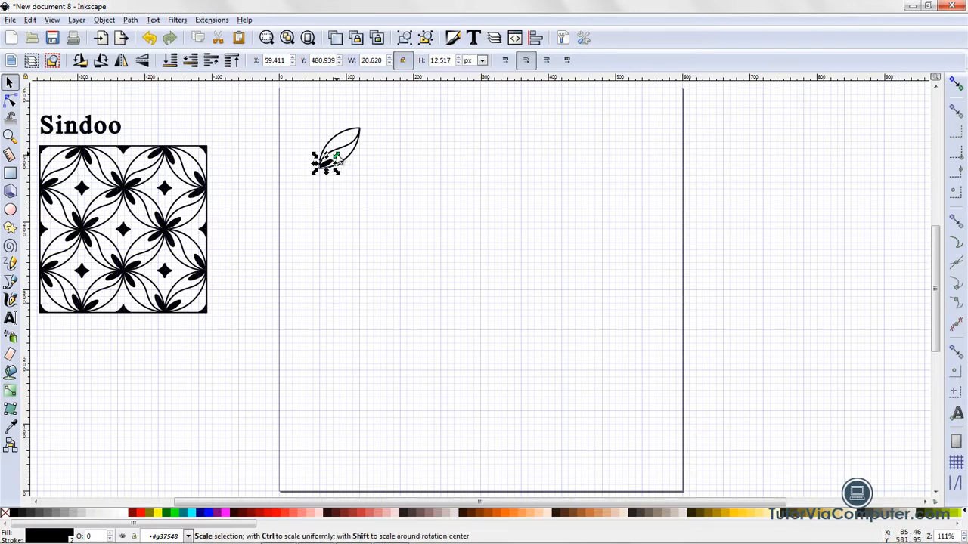
left_click_drag(339, 156, 345, 157)
left_click(350, 221)
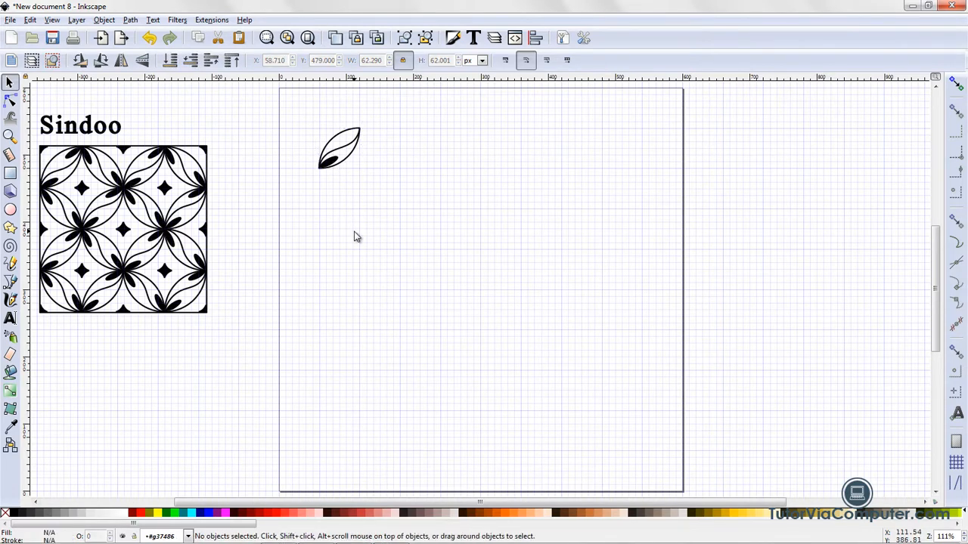
Step: Duplicate the petal, rotate the copy 180° and place it inside the leaf's upper-right tip
left_click(340, 169)
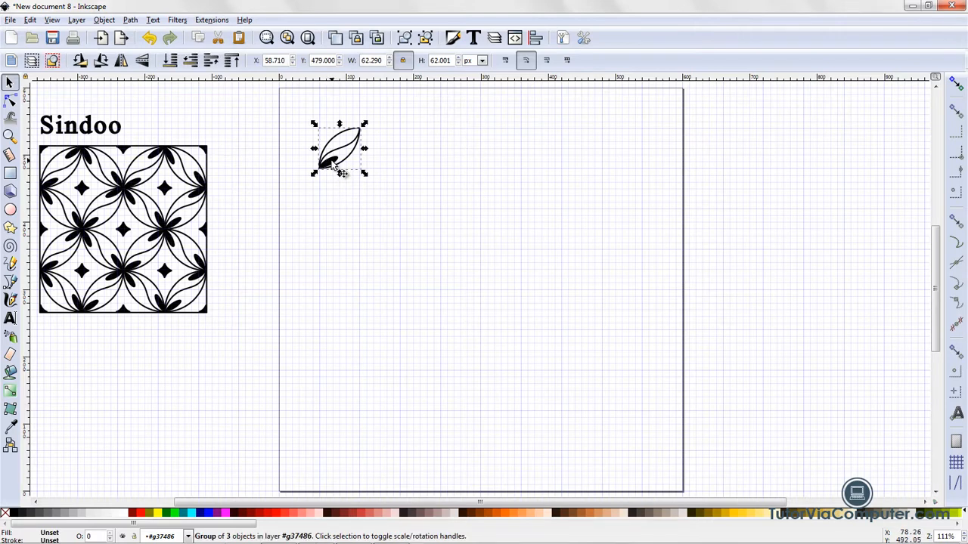
left_click(362, 210)
left_click(339, 170)
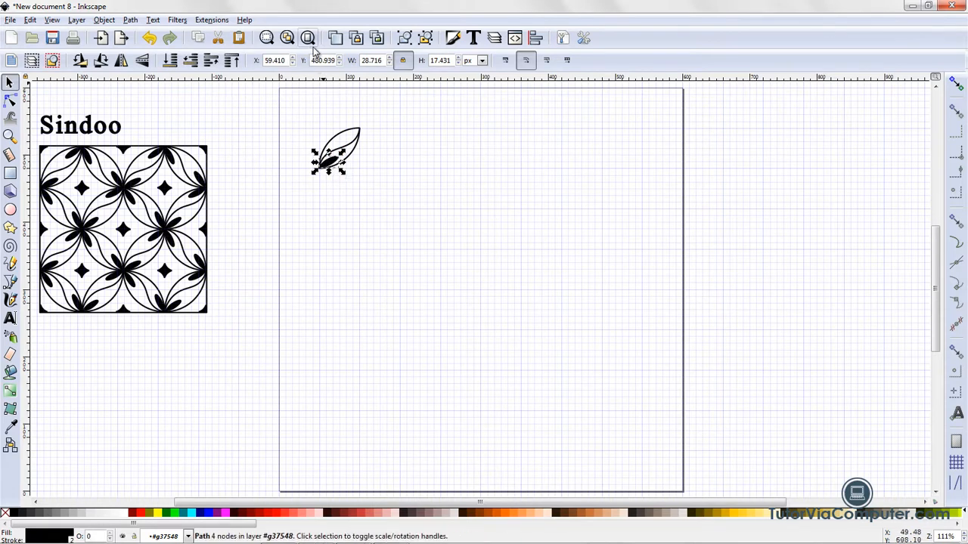
left_click(102, 61)
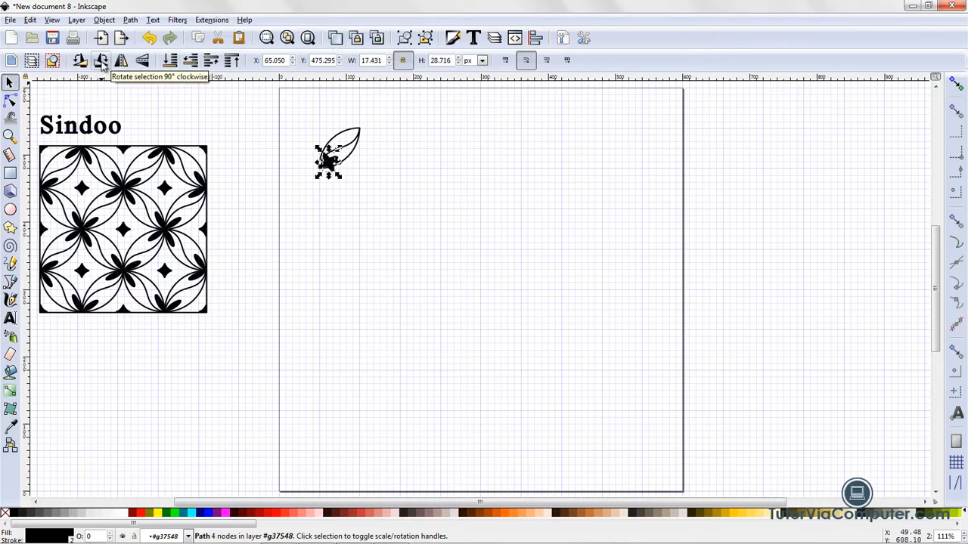
left_click(102, 62)
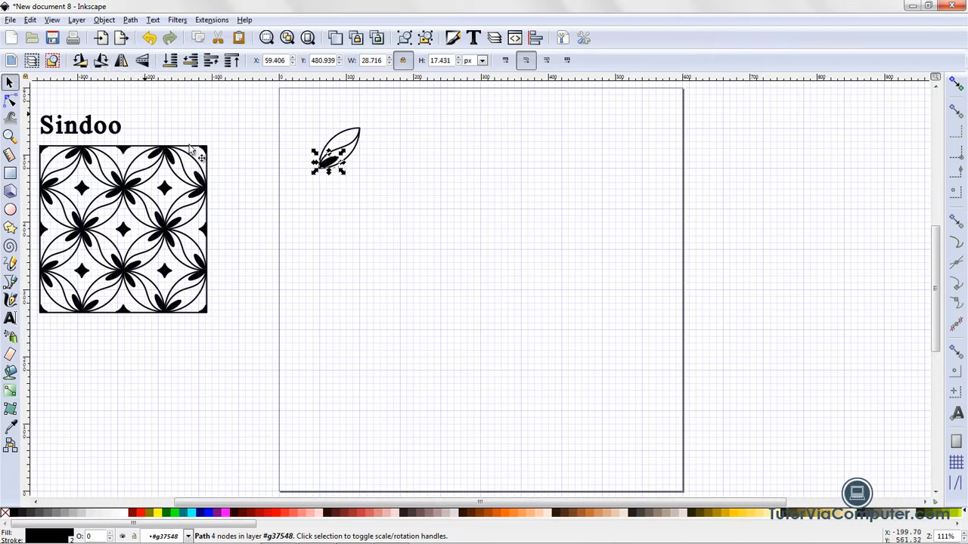
left_click_drag(339, 172, 364, 147)
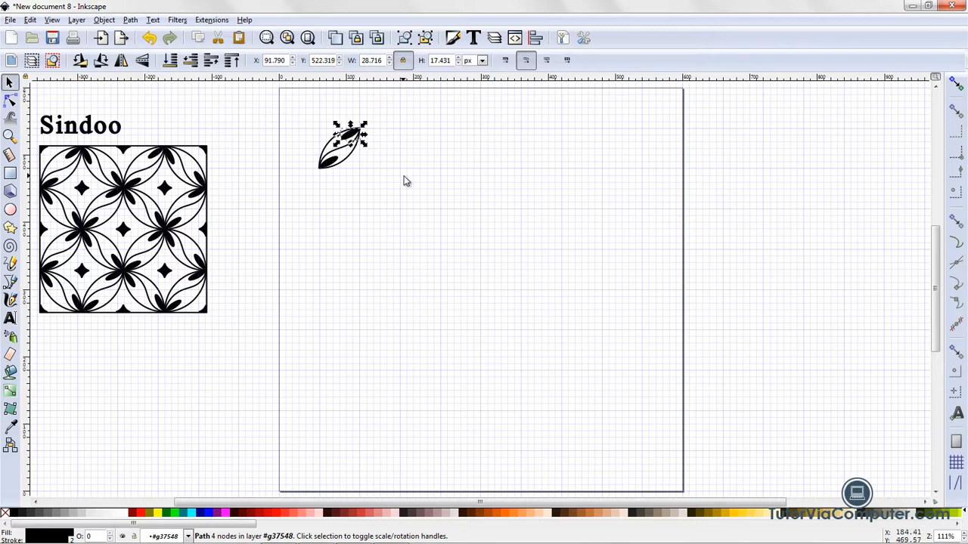
left_click(405, 183)
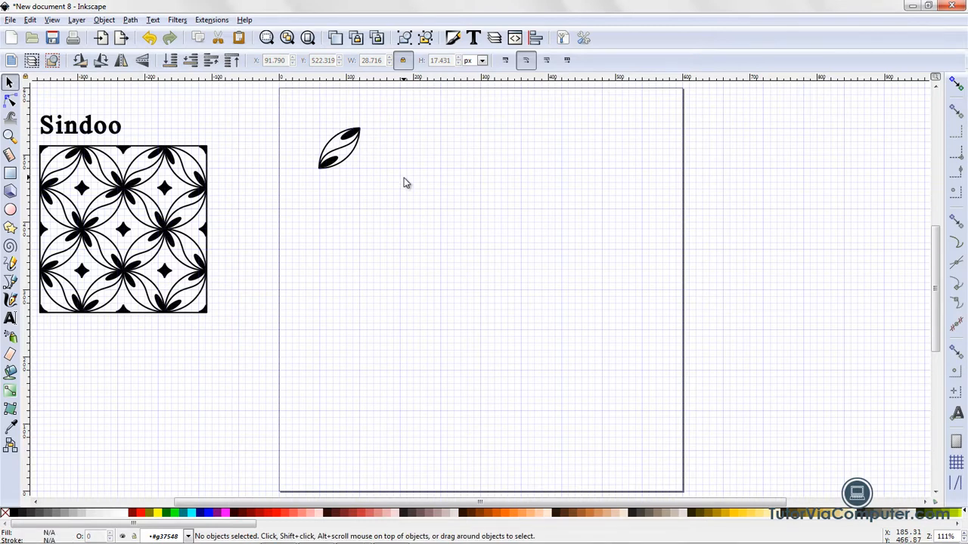
Step: Nudge the lower-left petal slightly downward to Y about 480.04 px
left_click(9, 137)
left_click(365, 136)
left_click(365, 136)
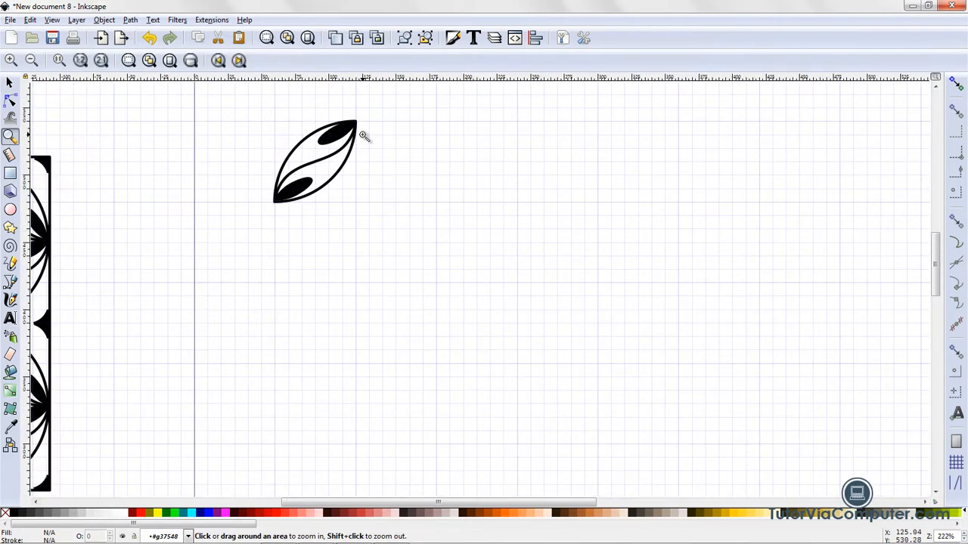
left_click(10, 82)
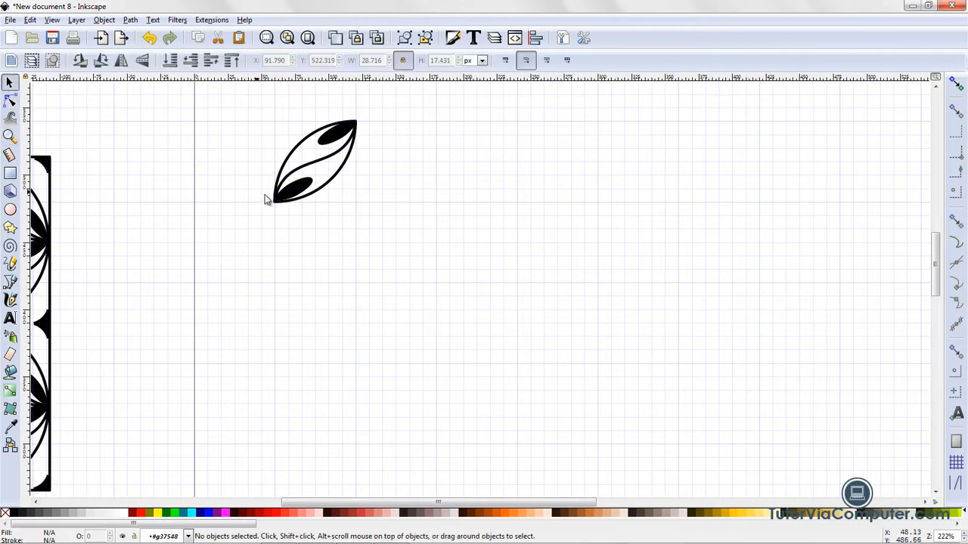
left_click(308, 202)
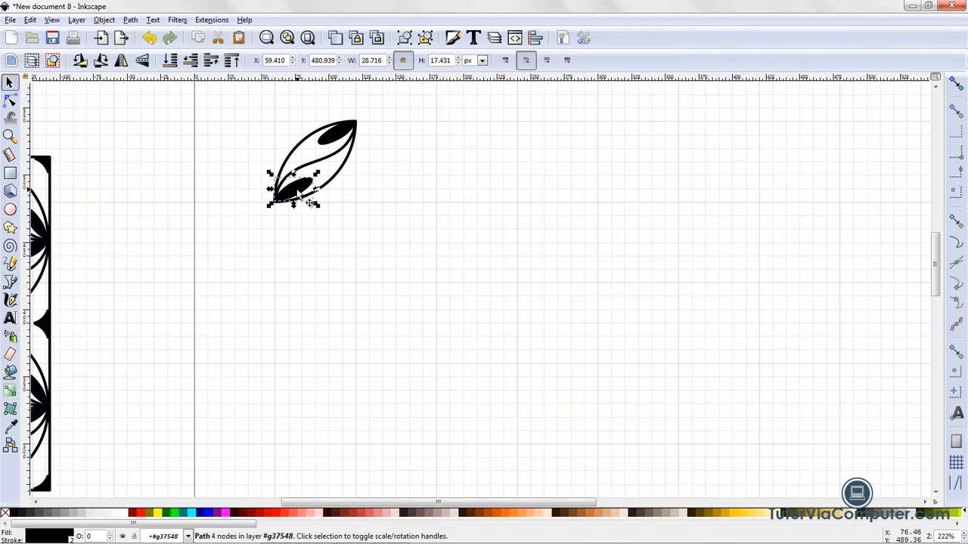
key("alt")
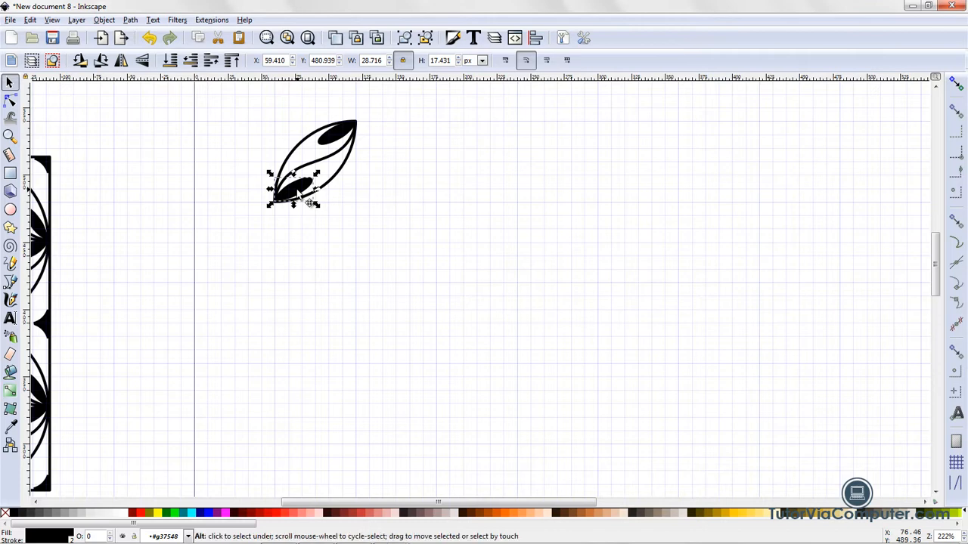
key("alt+Down")
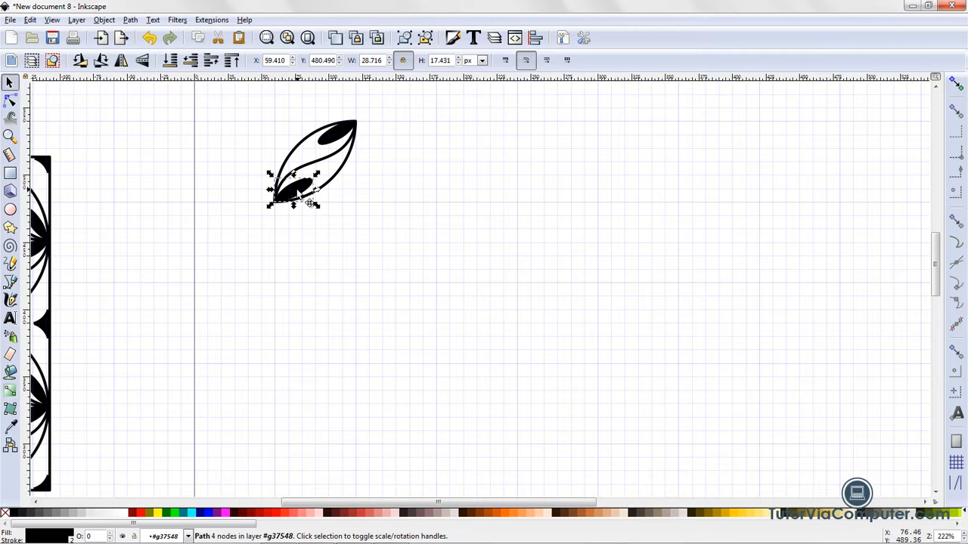
key("alt+Down")
left_click(328, 232)
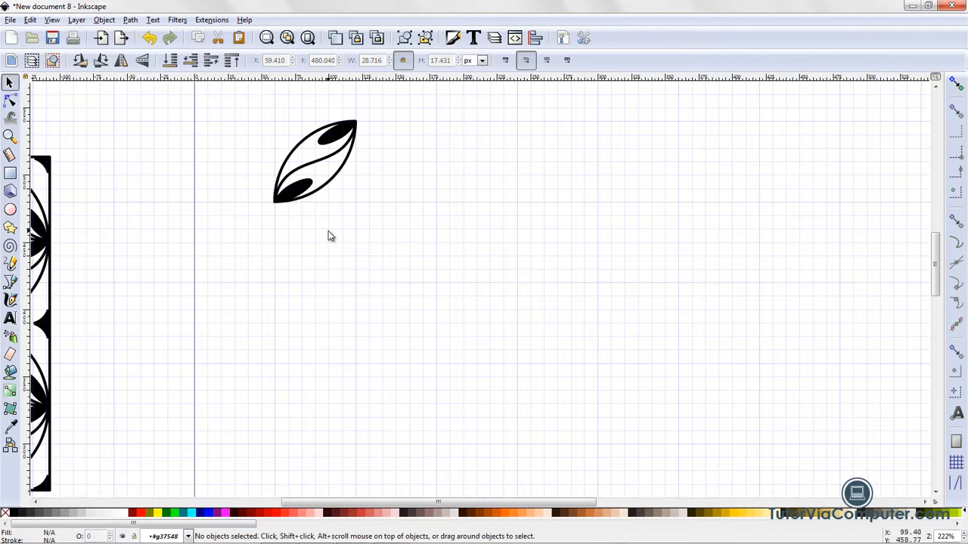
left_click(309, 40)
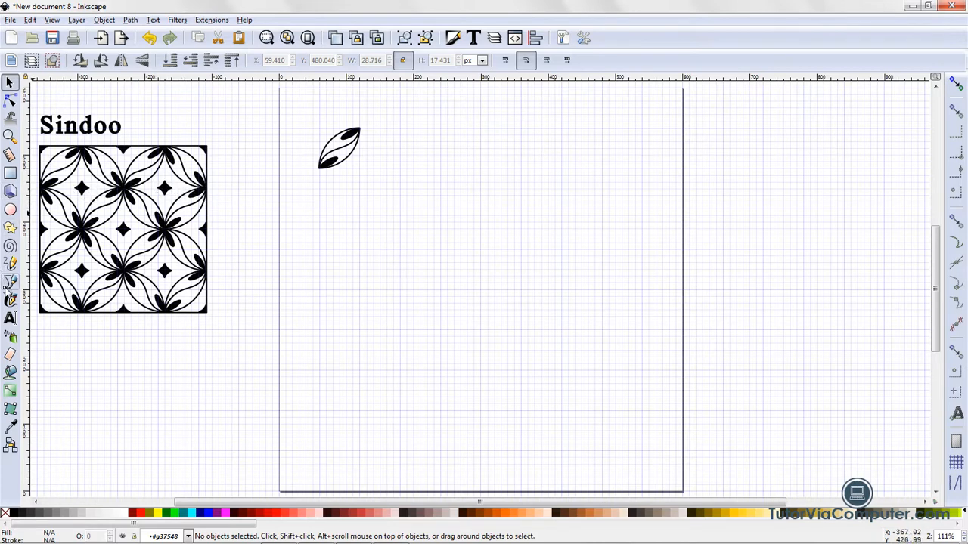
Step: Enable snapping and draw a closed right triangle about 12 by 12 px from straight segments at the lower-right corner of the leaf's bounding square
left_click(11, 283)
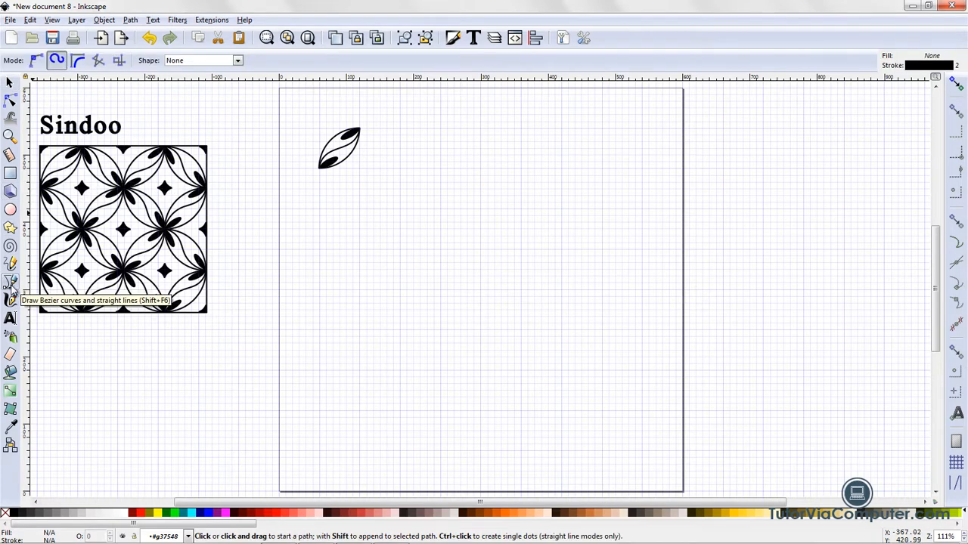
left_click(99, 62)
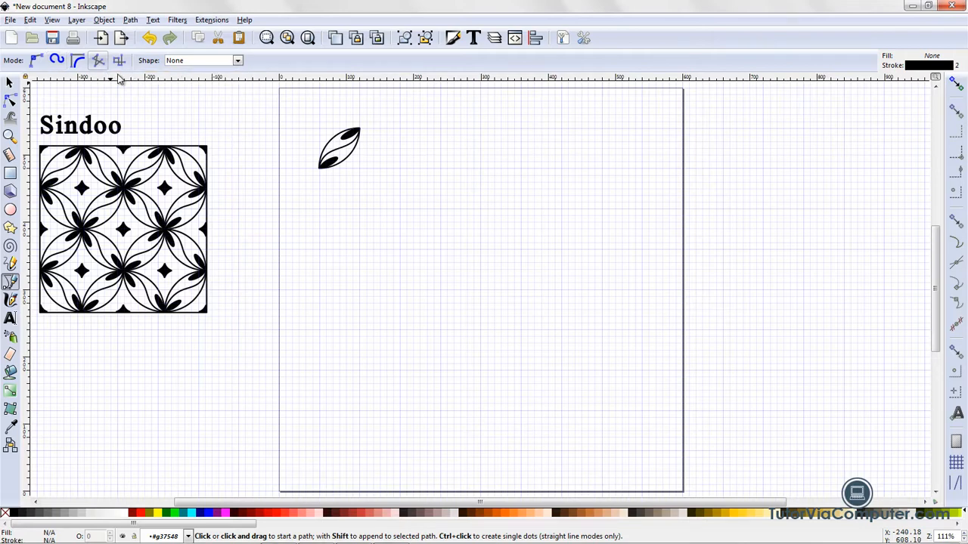
left_click(10, 136)
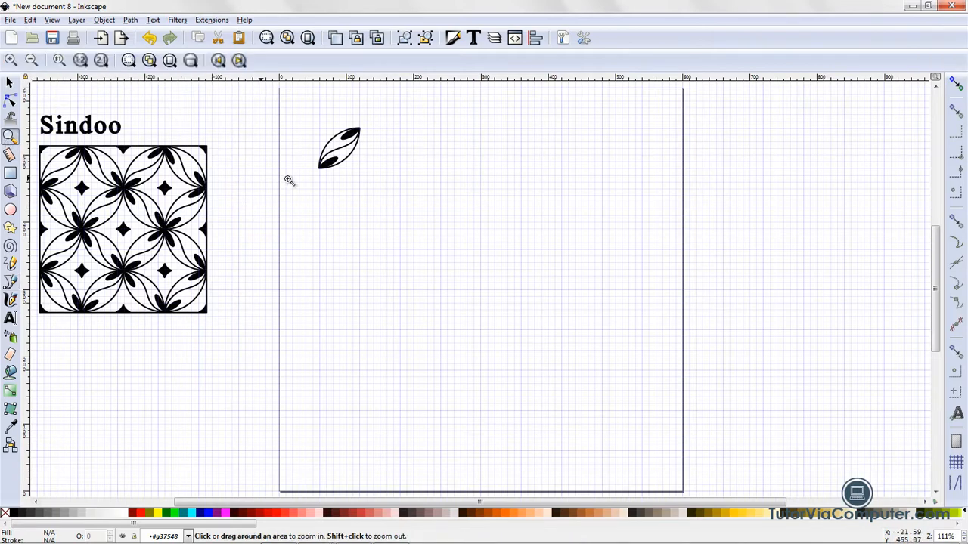
left_click(359, 169)
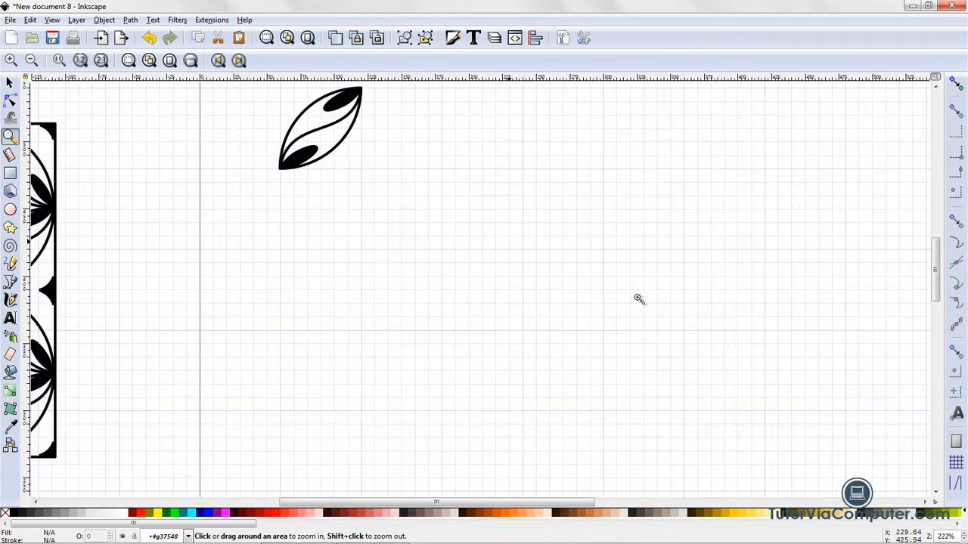
left_click_drag(934, 275, 933, 261)
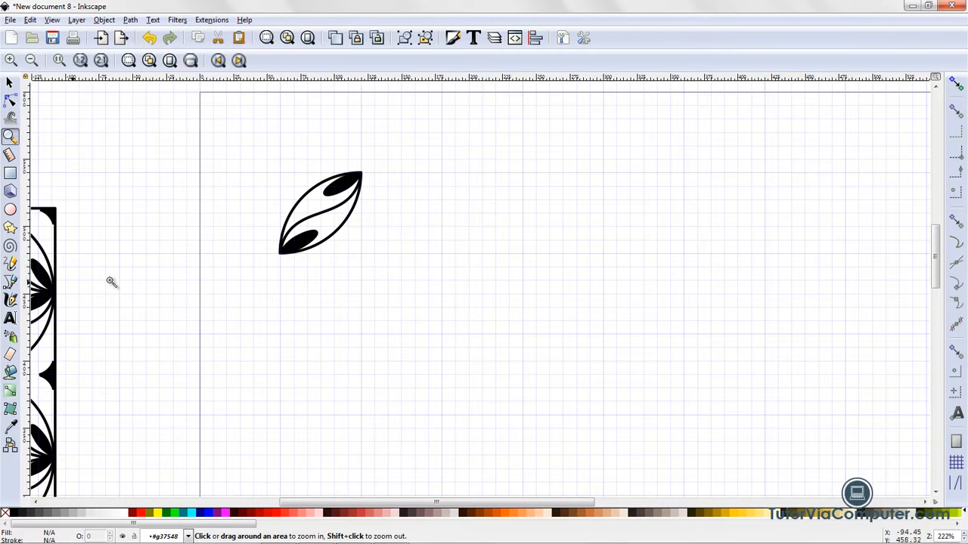
left_click(10, 283)
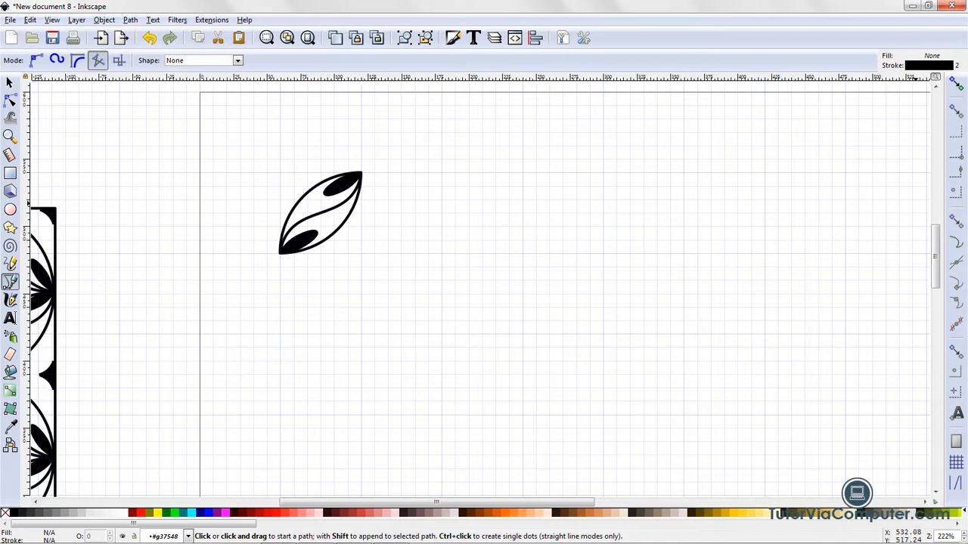
left_click(957, 85)
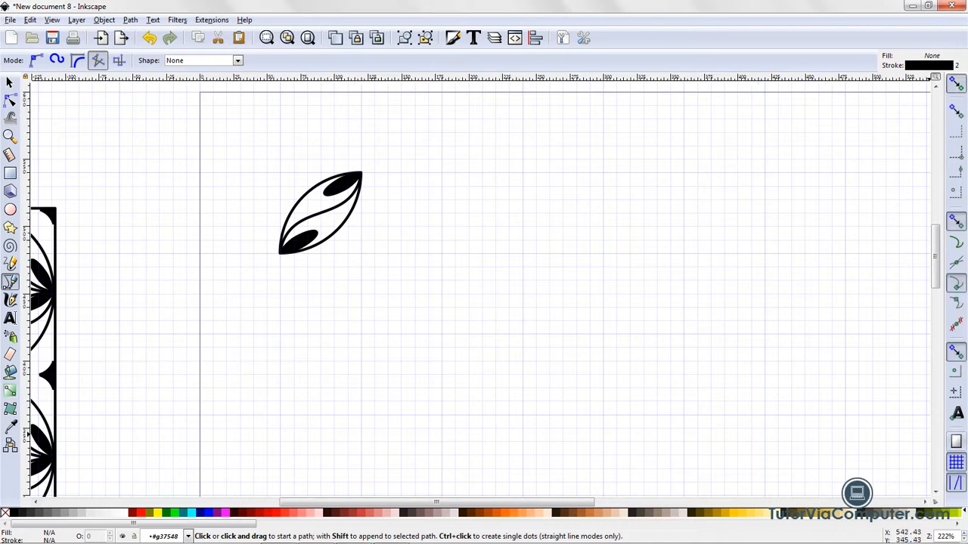
left_click(361, 240)
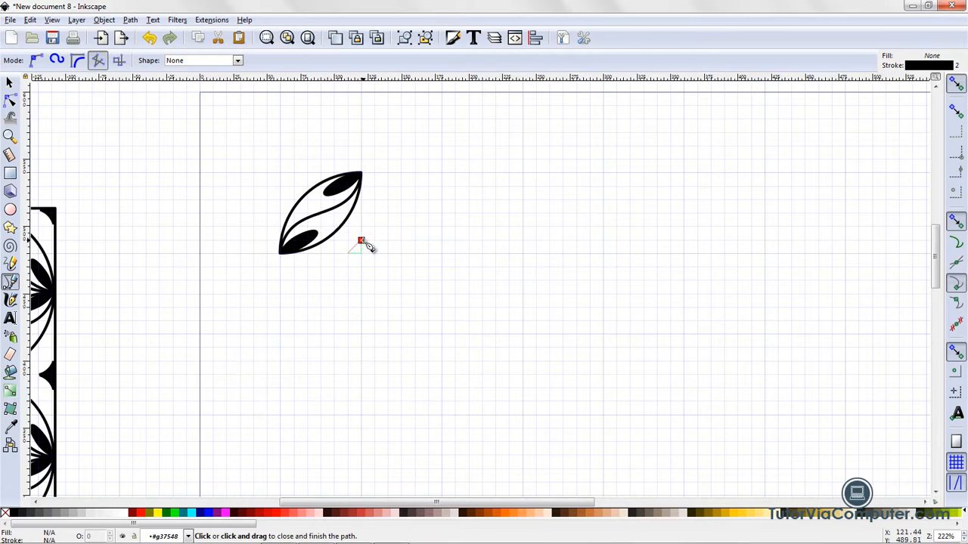
left_click(361, 241)
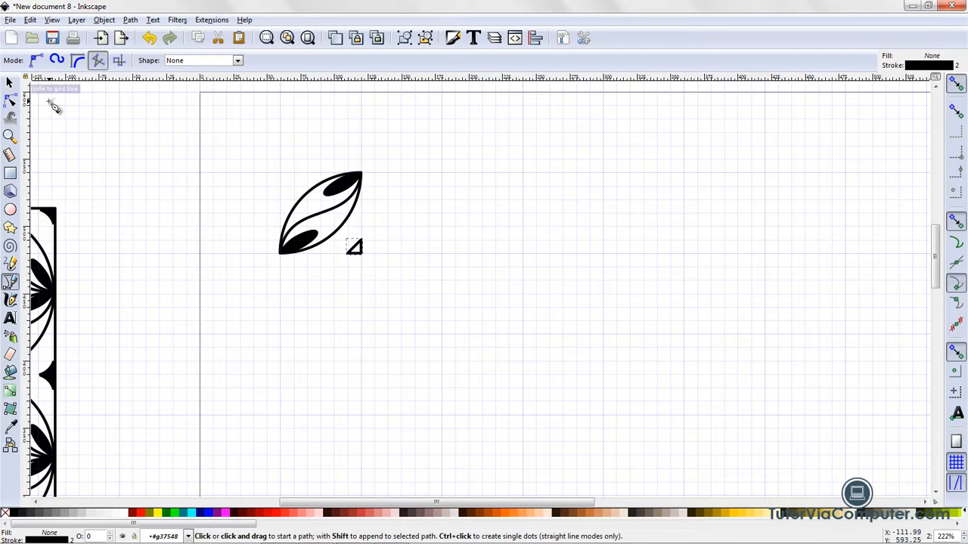
Step: Try to bend the small triangle's diagonal side inward toward its right-angle corner
left_click(10, 100)
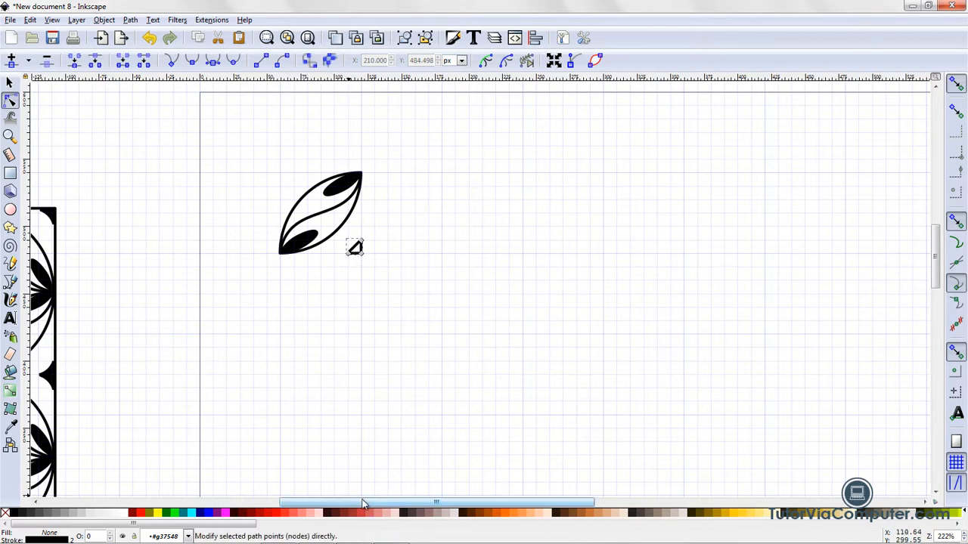
left_click_drag(363, 501, 324, 501)
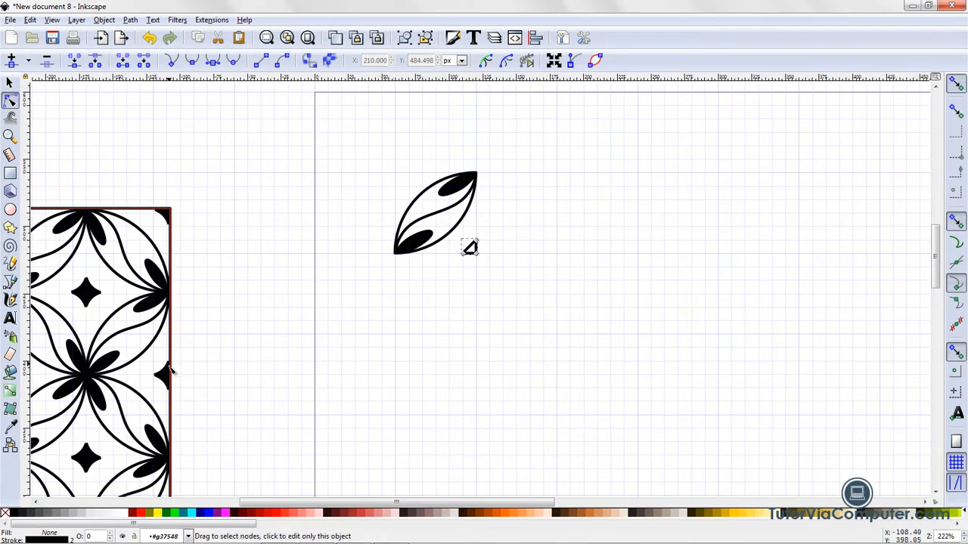
left_click(476, 254)
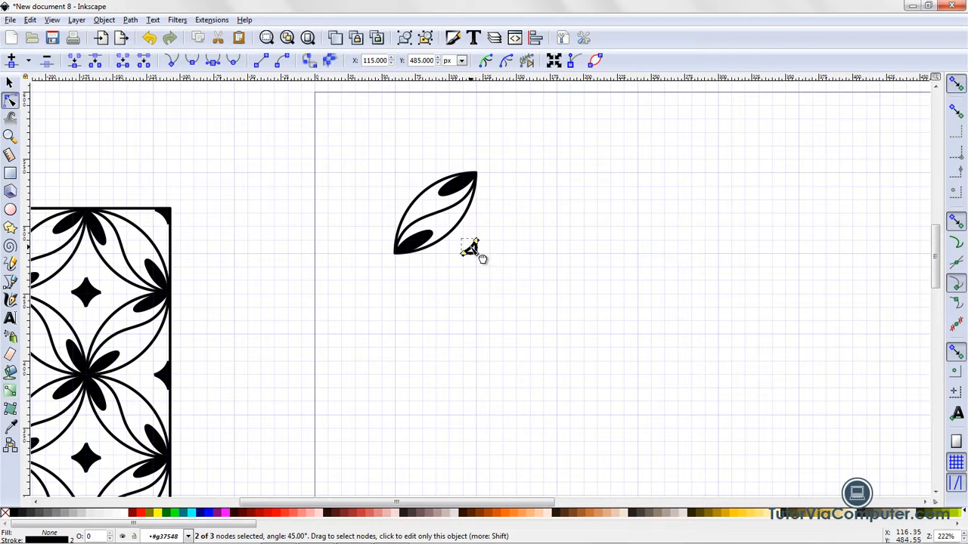
left_click(485, 291)
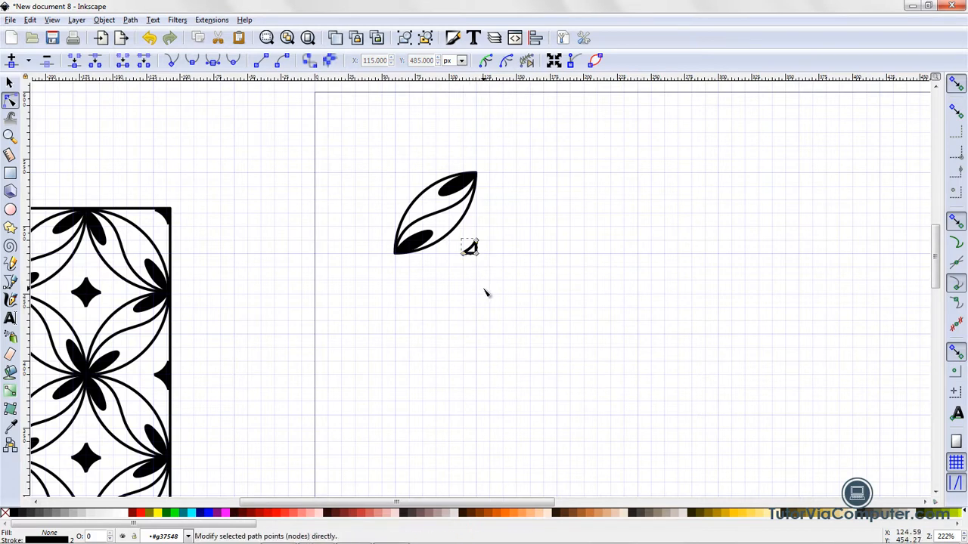
left_click(469, 250)
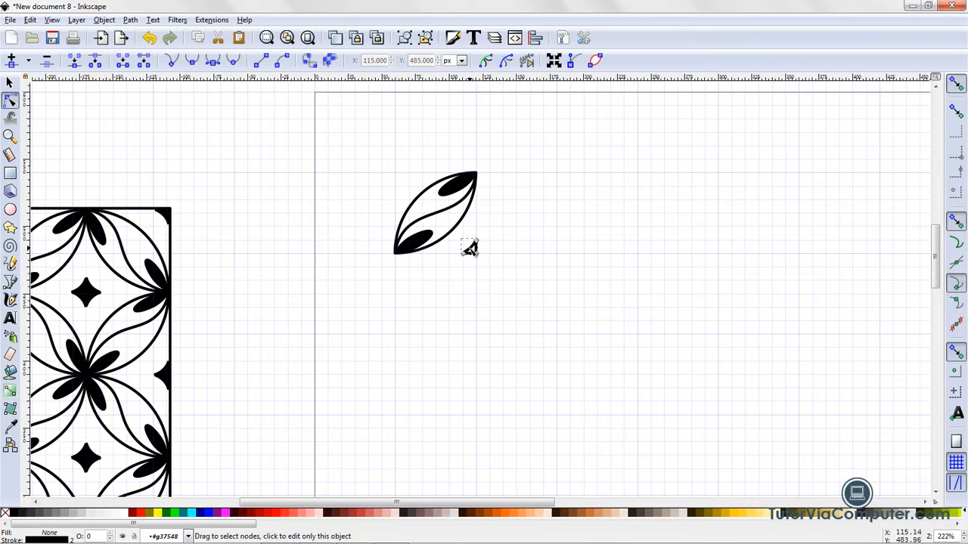
left_click_drag(472, 250, 472, 249)
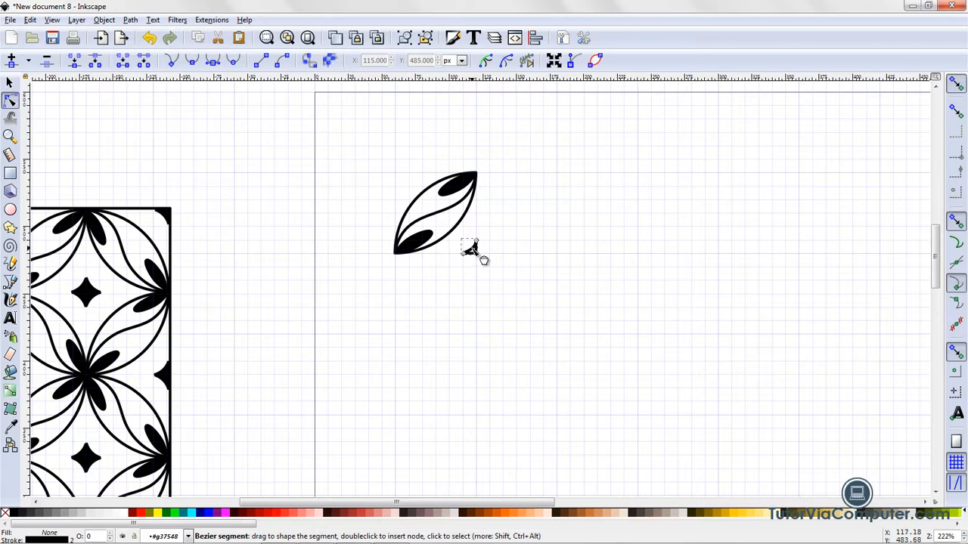
left_click(485, 310)
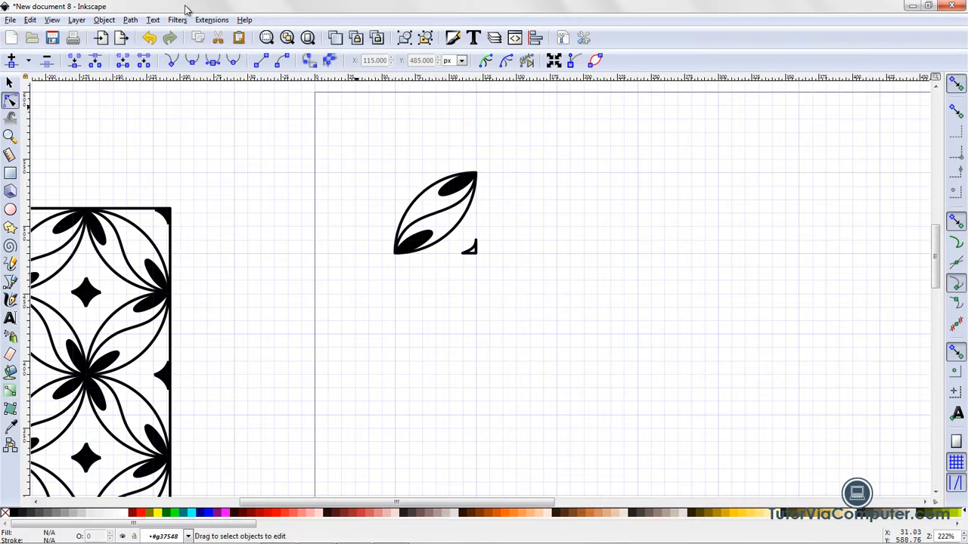
left_click(149, 38)
Step: Curve the small triangle's diagonal side slightly inward toward its right-angle corner
key("z")
left_click(476, 252)
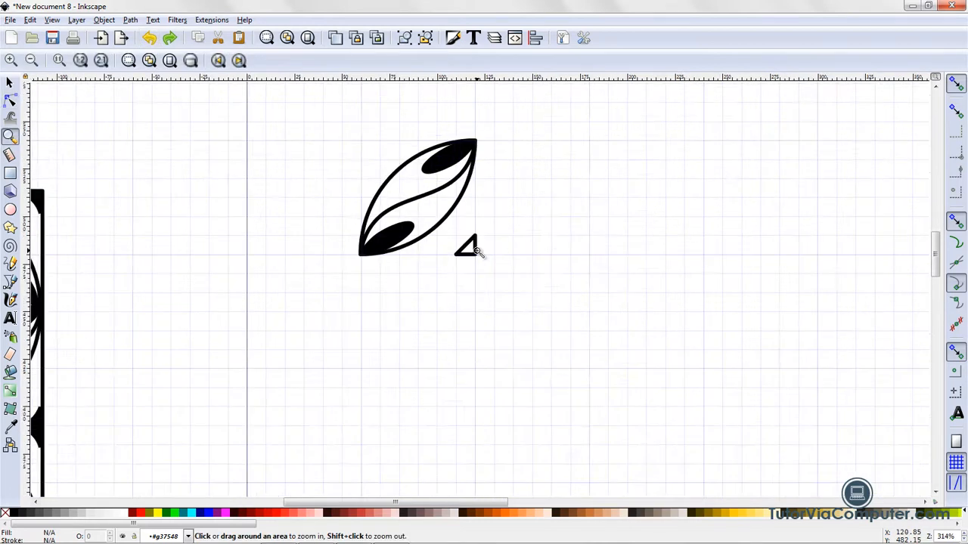
left_click(475, 251)
left_click(12, 100)
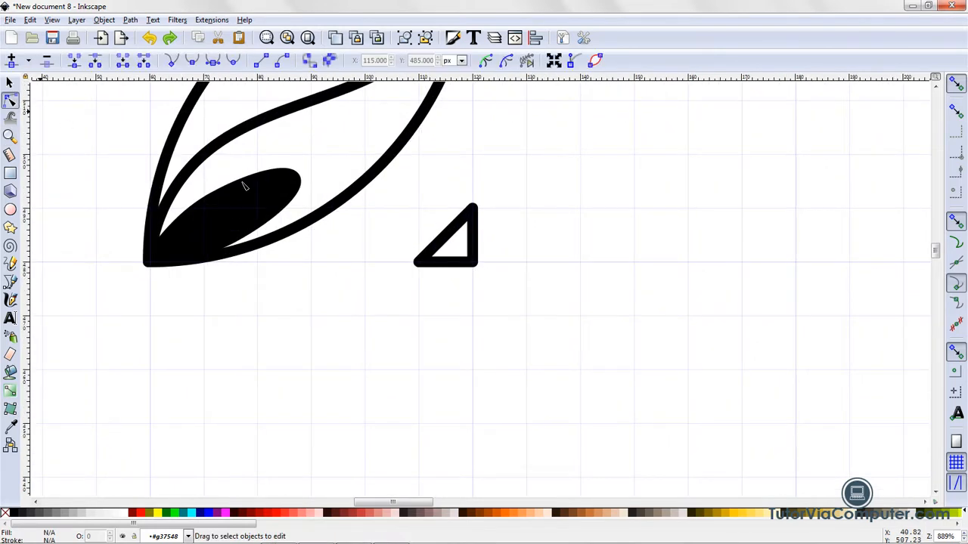
left_click(425, 253)
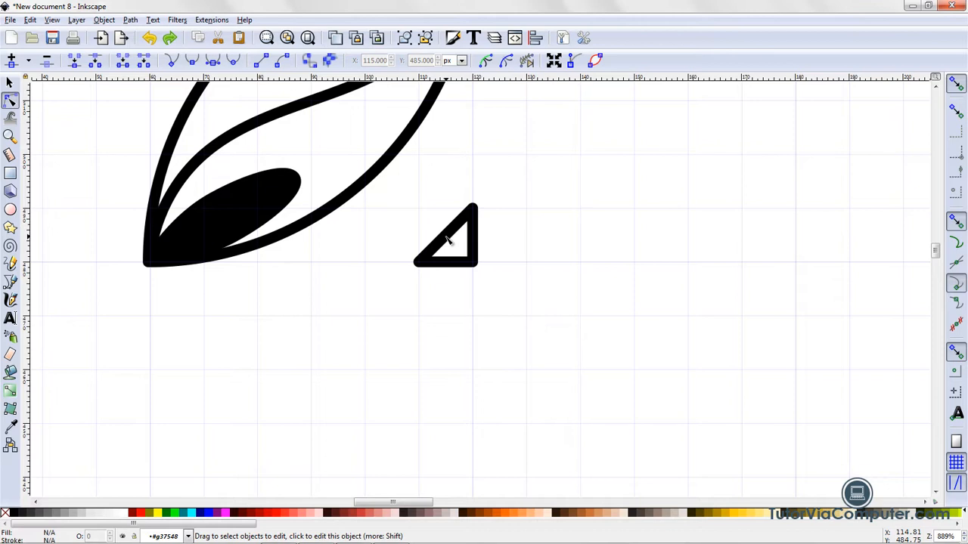
left_click(451, 242)
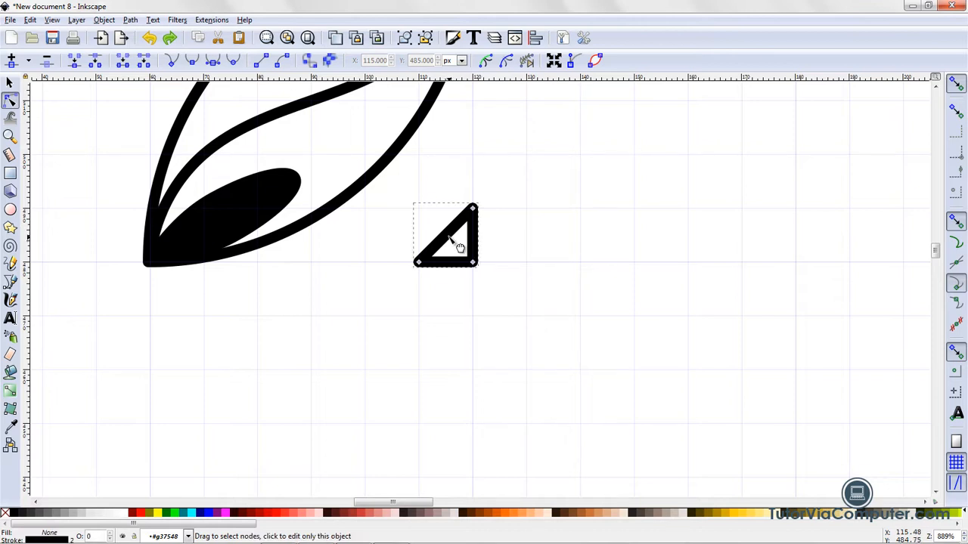
mouse_move(458, 246)
left_mouse_down()
mouse_move(457, 256)
mouse_move(462, 249)
left_mouse_up()
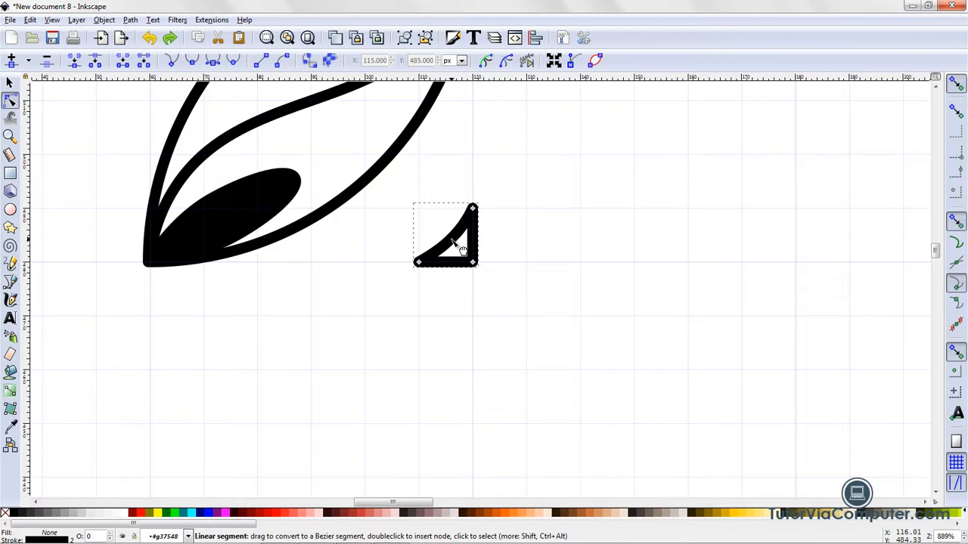
left_click(499, 382)
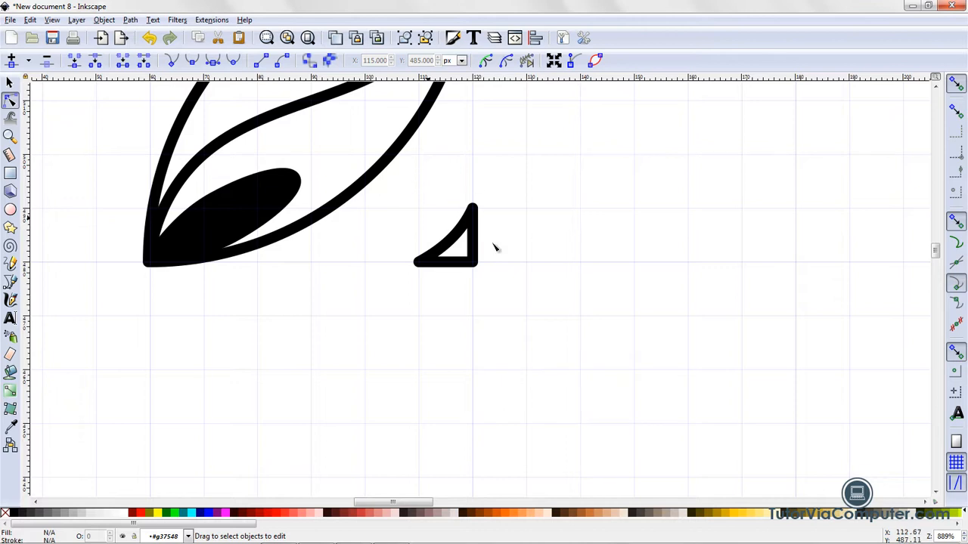
Step: Fill the curved corner triangle with black
left_click(474, 261)
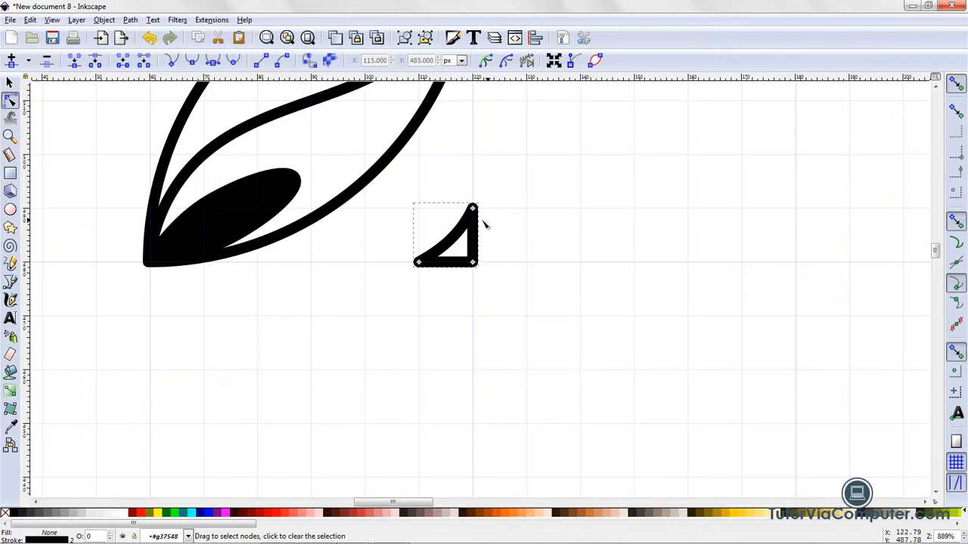
left_click(16, 514)
left_click(296, 475)
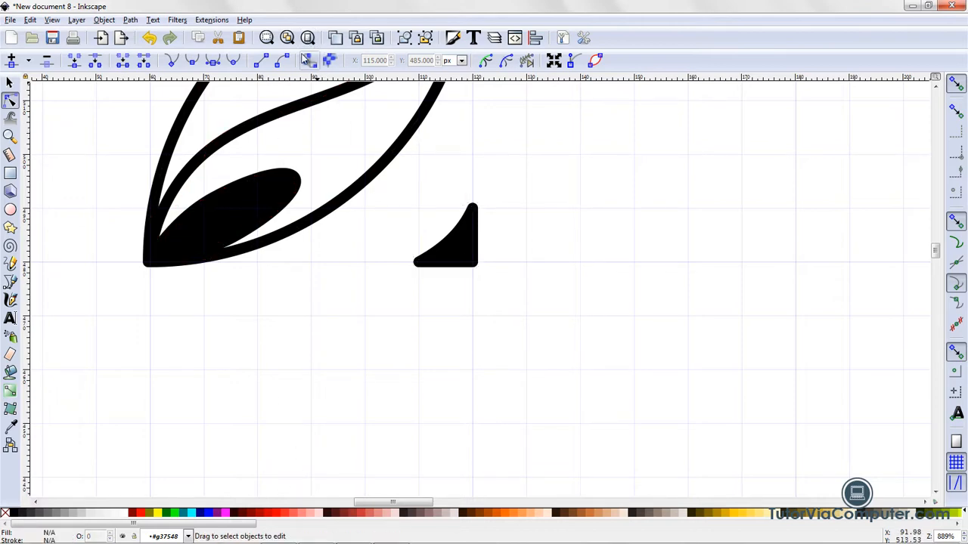
Step: Duplicate the black corner piece and place the copy at the upper-left corner of the leaf's bounding square, at X 59, Y 529 px
left_click(308, 39)
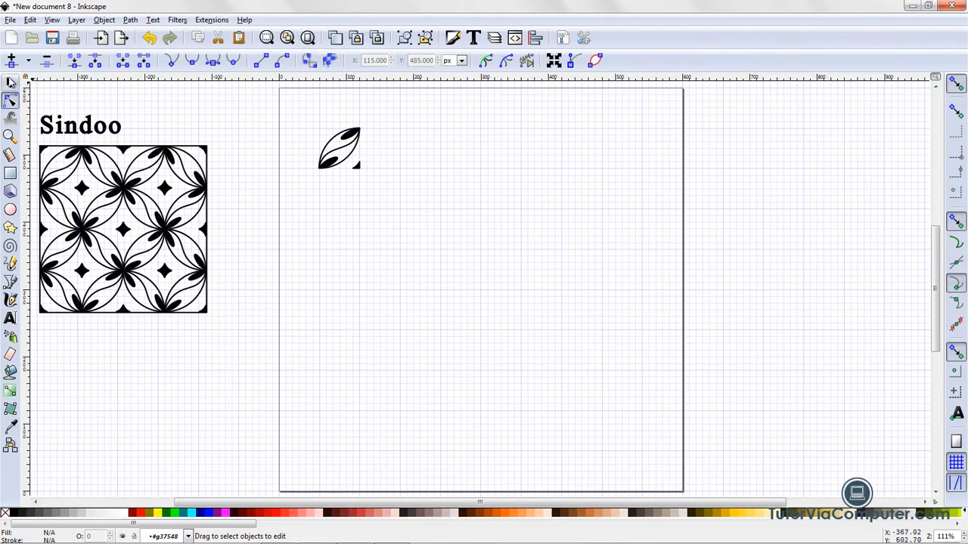
left_click(10, 82)
left_click(362, 176)
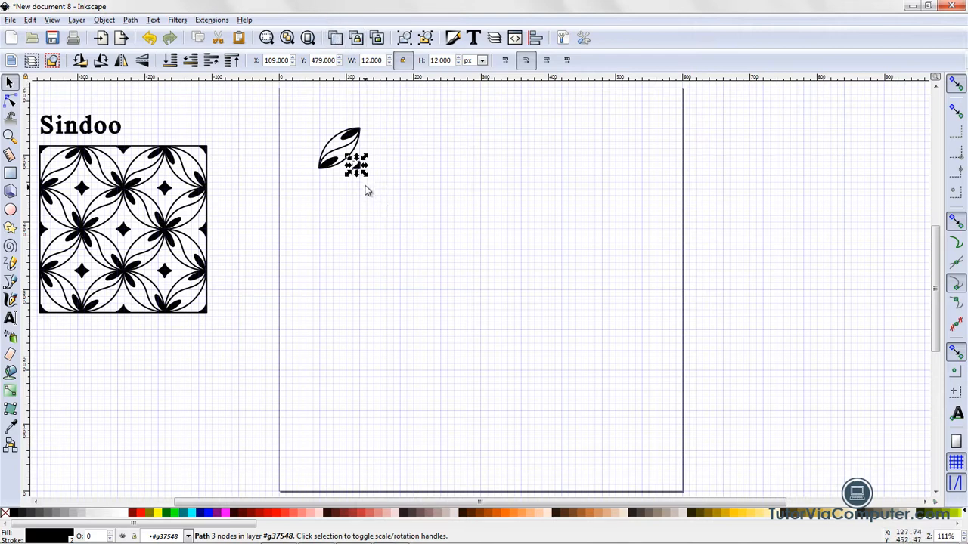
left_click_drag(372, 179, 326, 135)
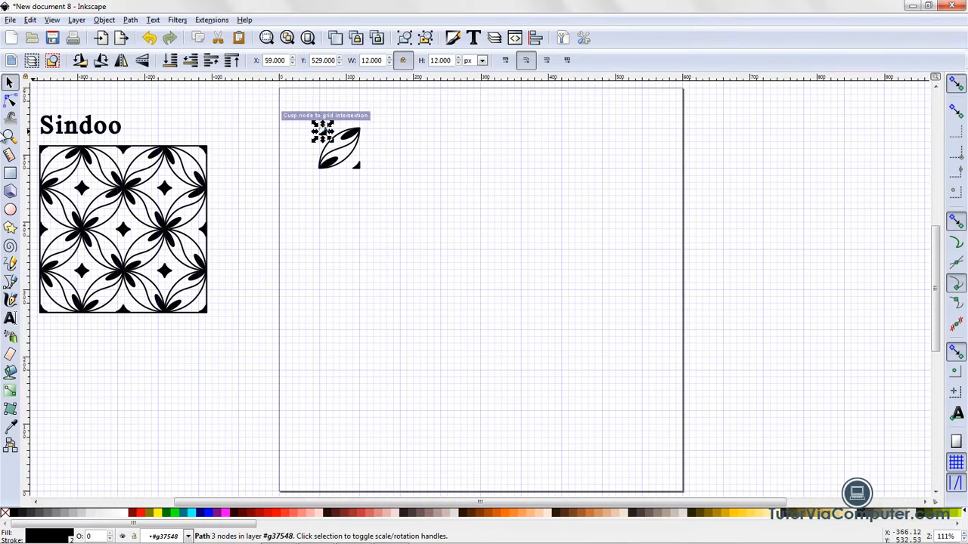
Step: Rotate the upper-left corner piece 180° in place so its curved side faces the leaf
left_click(9, 136)
left_click(321, 134)
left_click(321, 134)
left_click(320, 134)
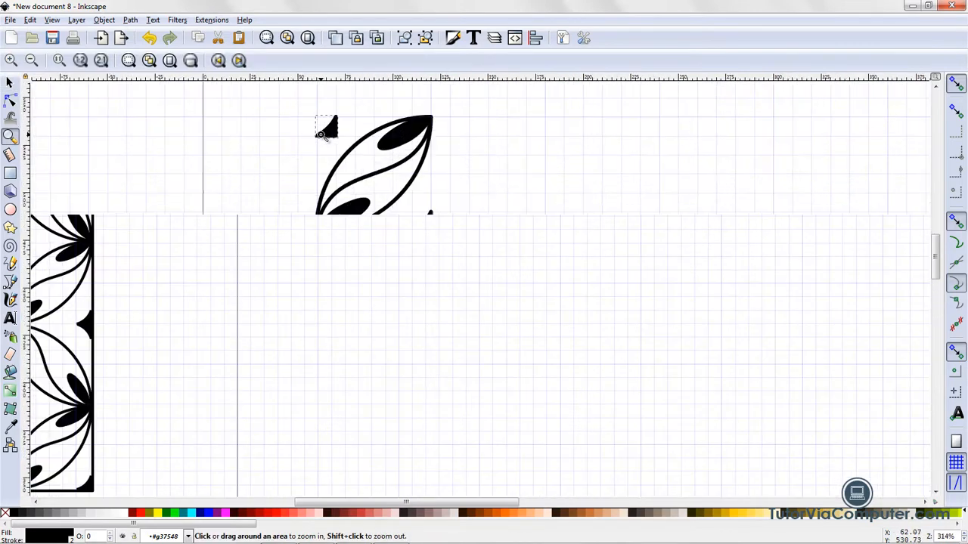
left_click(321, 133)
left_click(320, 134)
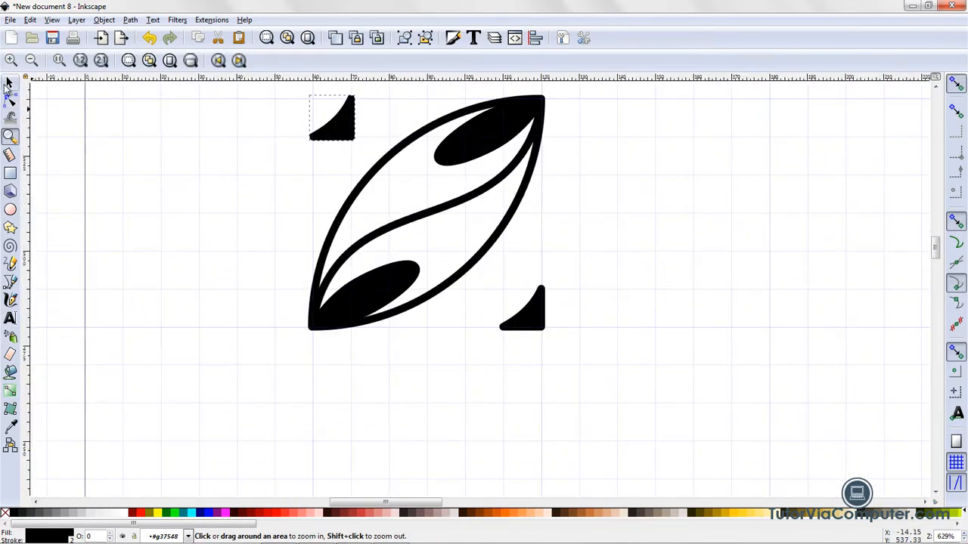
left_click(10, 83)
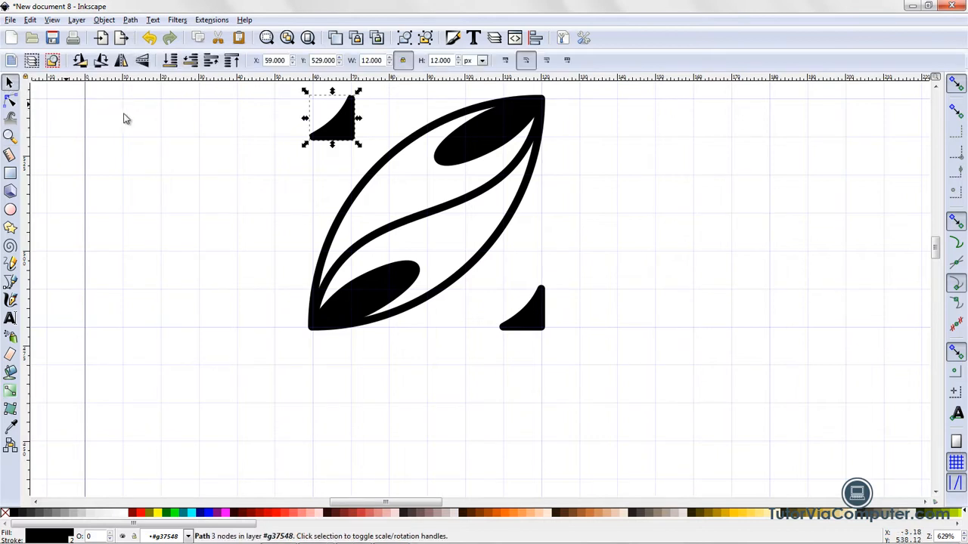
left_click(342, 133)
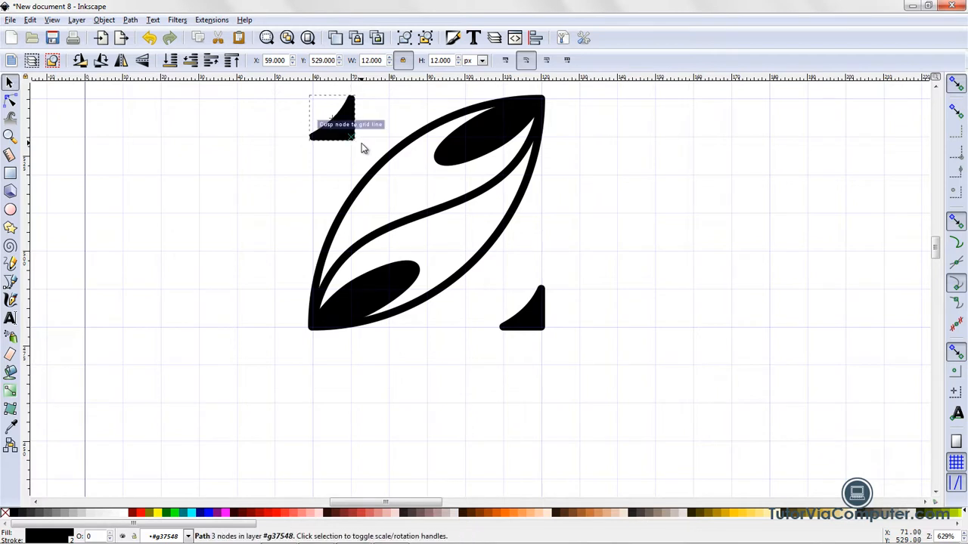
left_click_drag(360, 147, 309, 99)
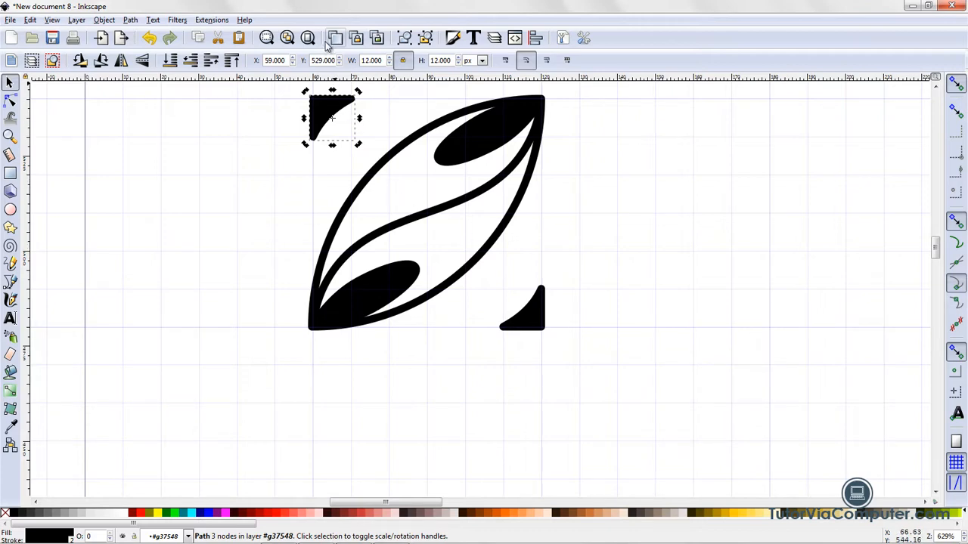
Step: Group the leaf, its curve, the petals and both corner pieces into one tile
left_click(307, 37)
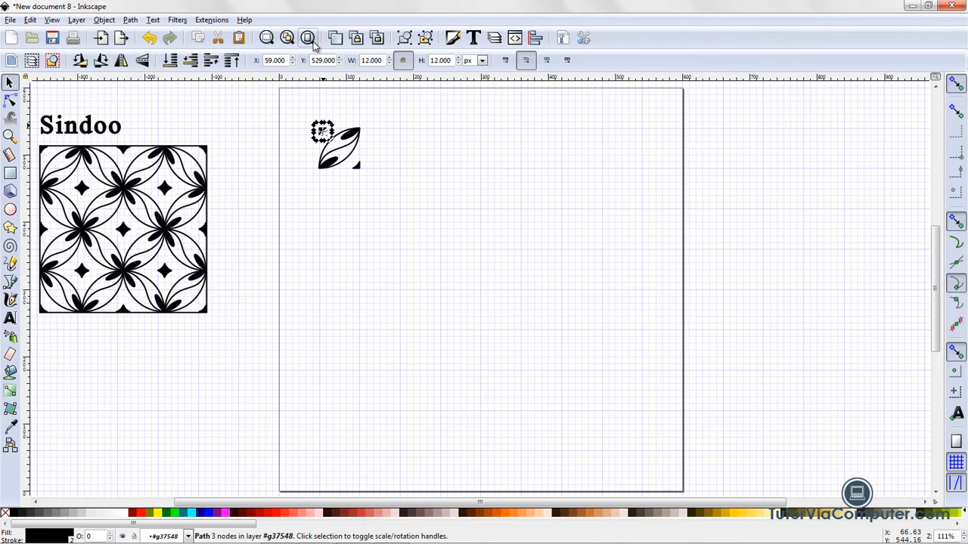
left_click(415, 175)
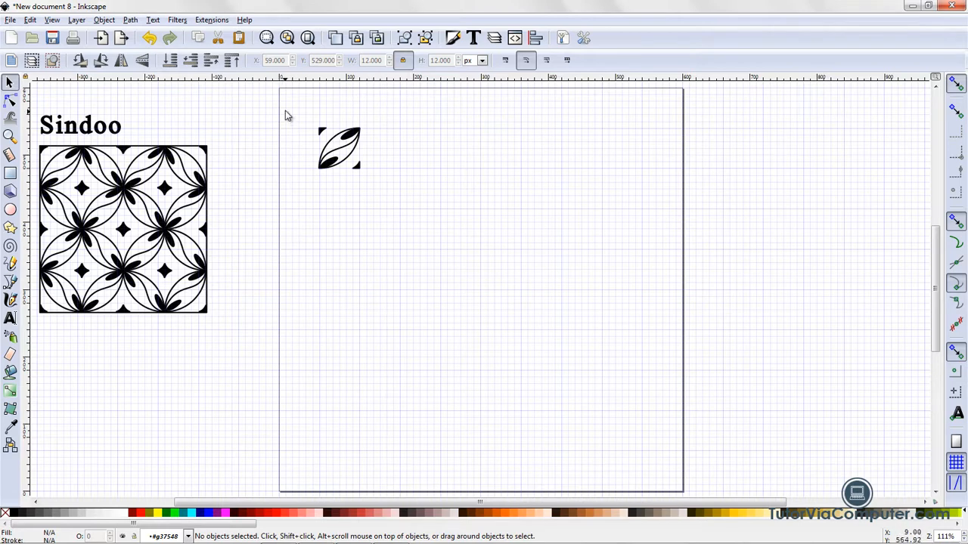
left_click_drag(285, 106, 411, 222)
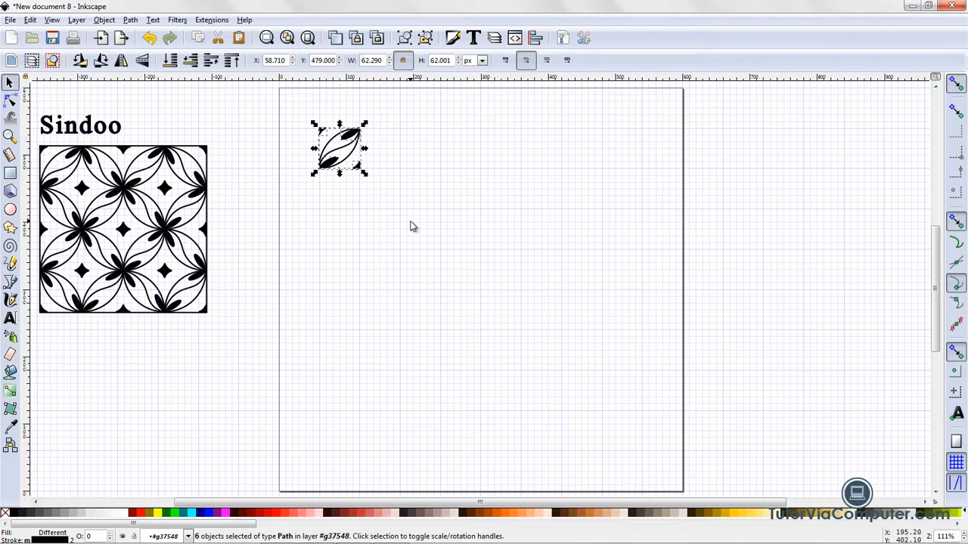
left_click(104, 20)
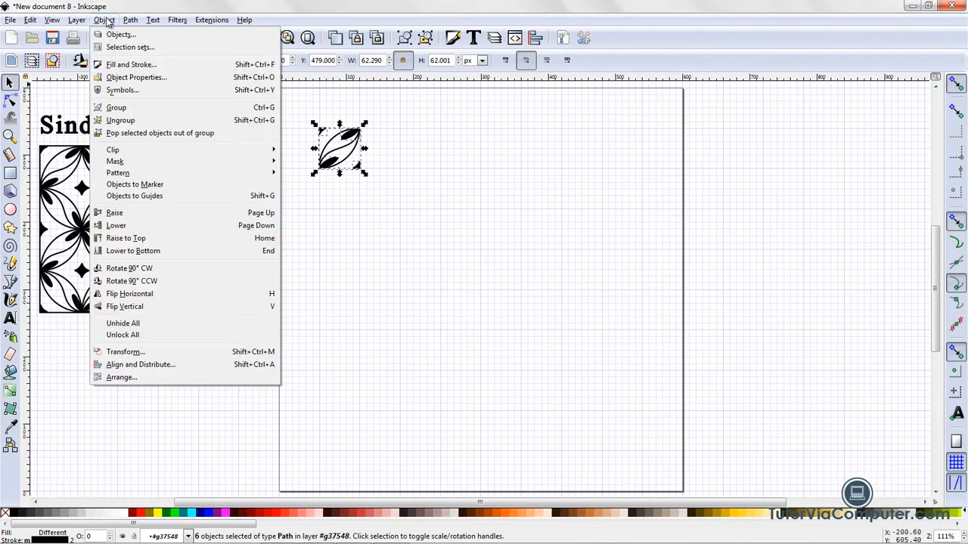
left_click(127, 105)
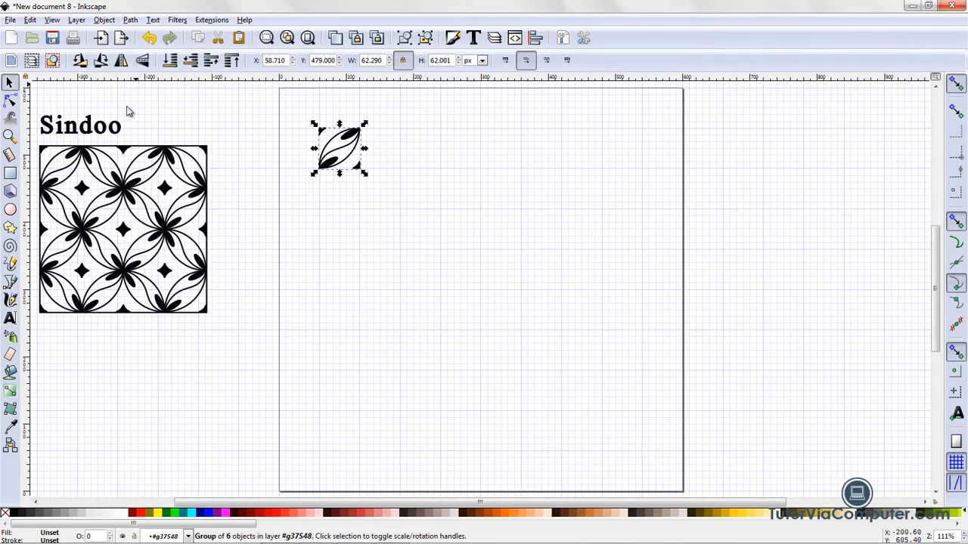
Step: Rotate the grouped tile 90° clockwise and place it in the page's upper-left corner, at X -0.132, Y 537.301 px
left_click(344, 166)
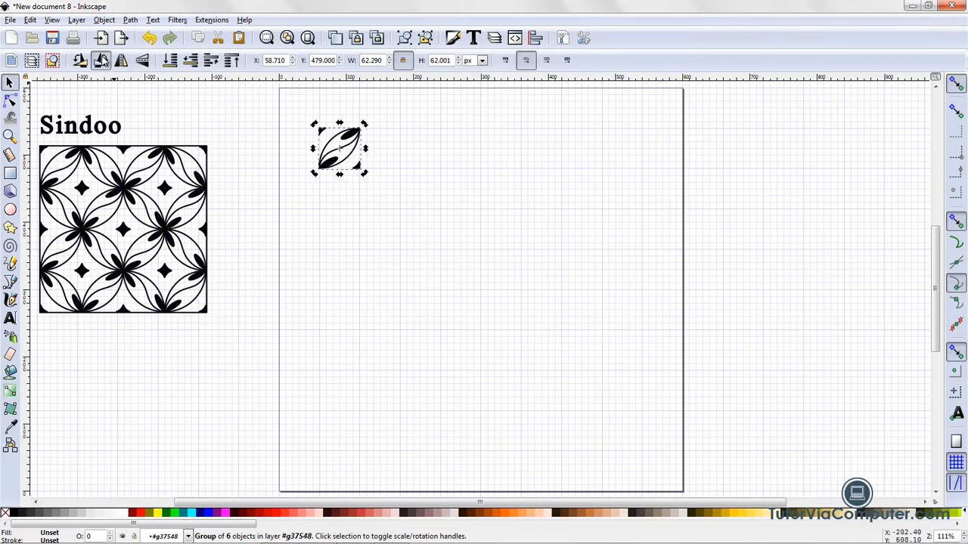
left_click(103, 60)
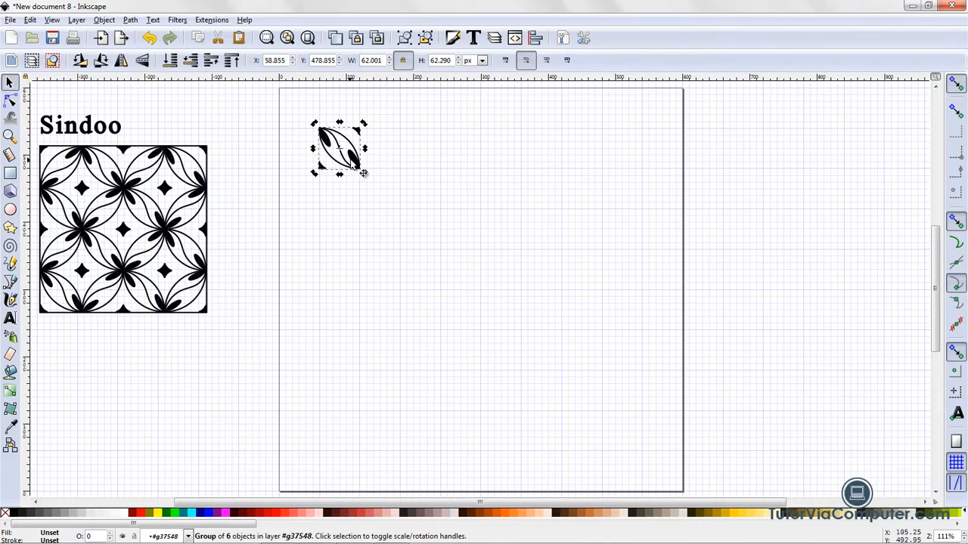
left_click_drag(362, 172, 325, 128)
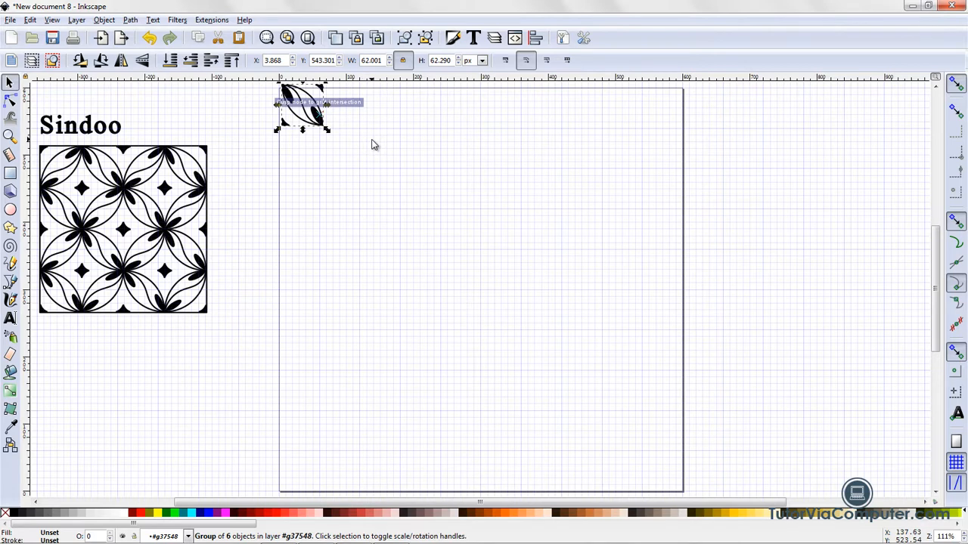
key("Down")
key("Down")
key("Down")
key("Left")
key("Left")
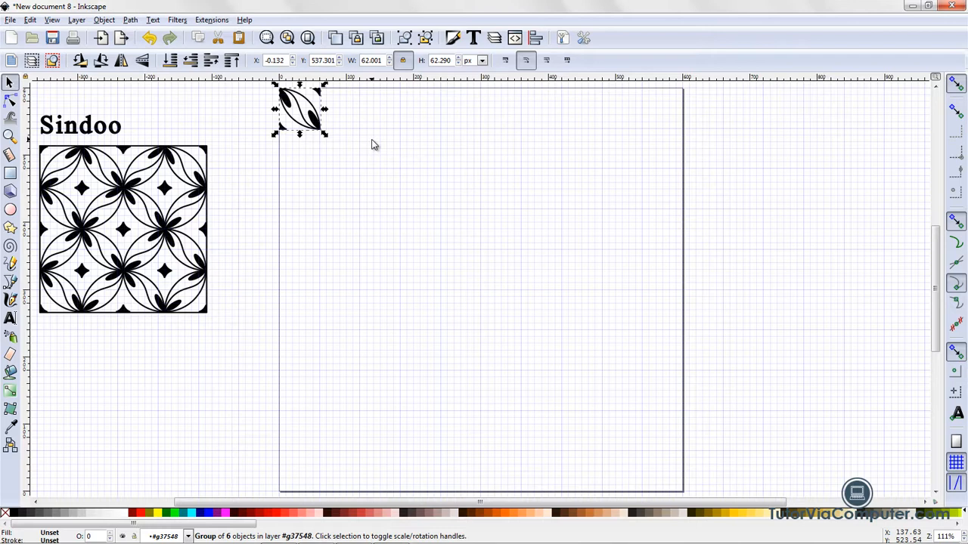
left_click(367, 196)
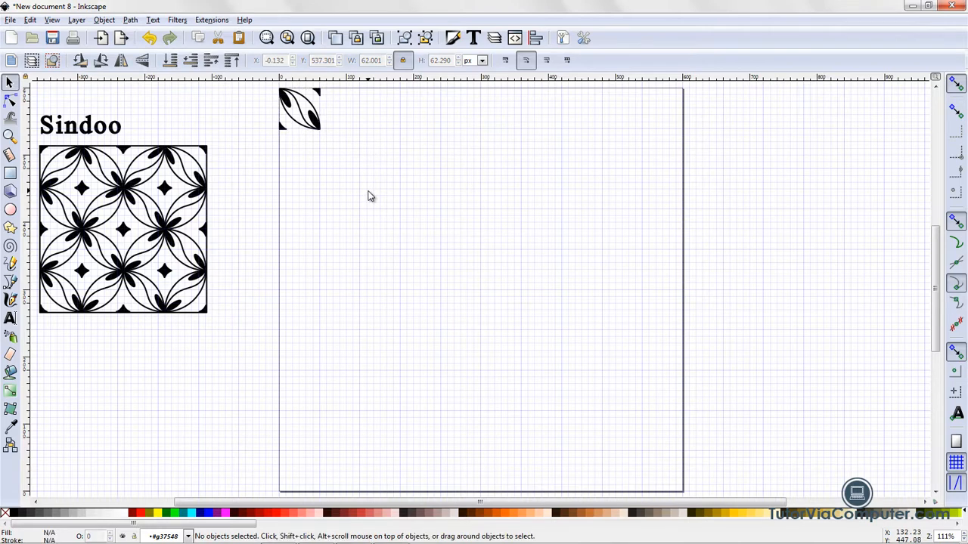
Step: Create tiled clones of the grouped tile with P4: 90° rotation symmetry in 2 rows and 2 columns
left_click(326, 125)
left_click(30, 18)
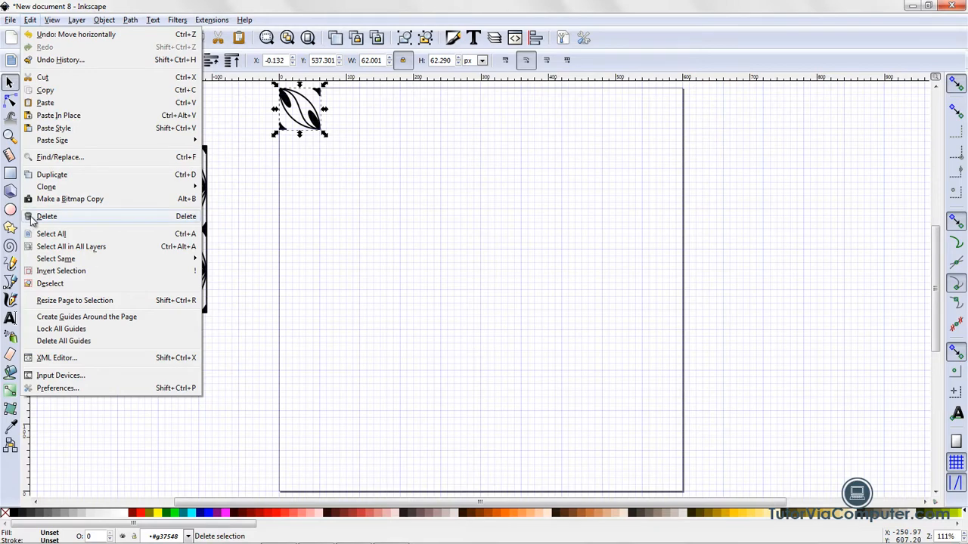
mouse_move(51, 189)
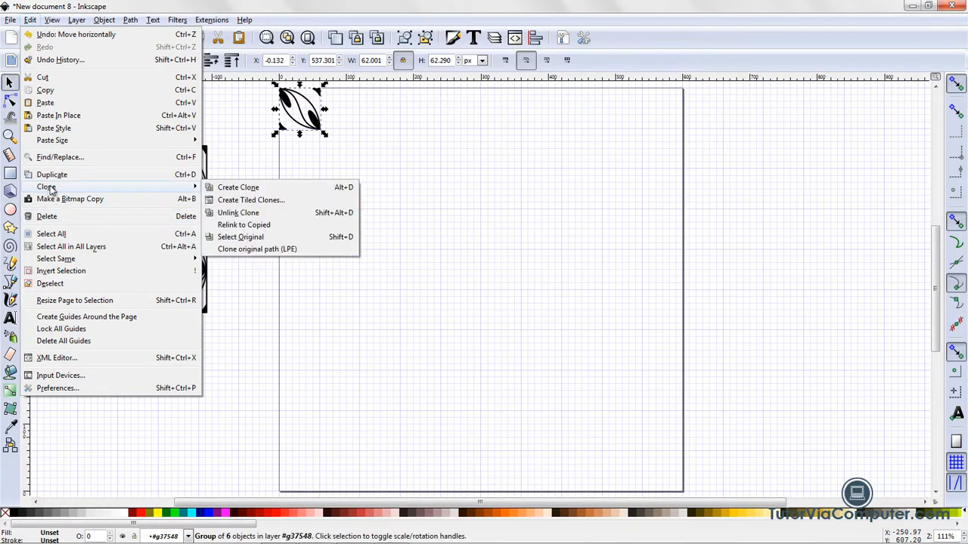
left_click(252, 201)
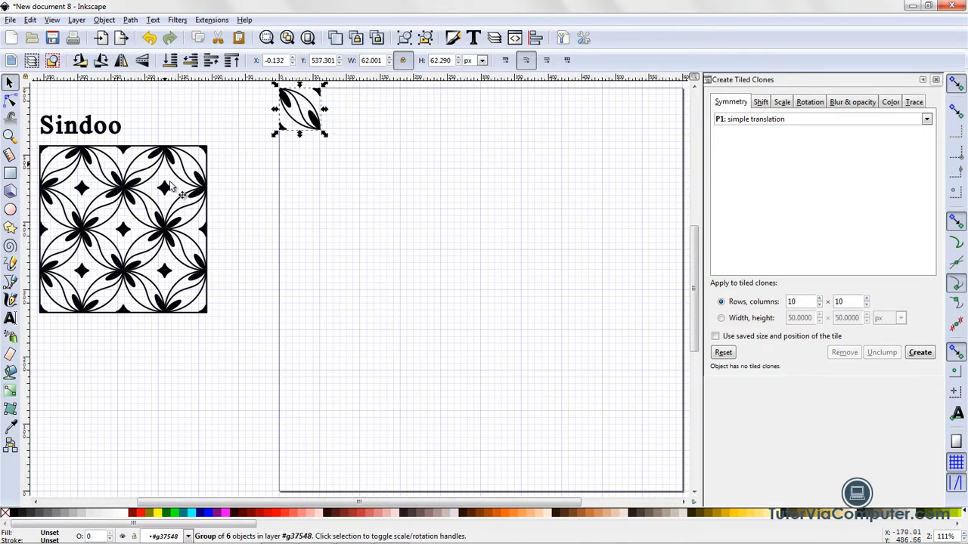
left_click(930, 119)
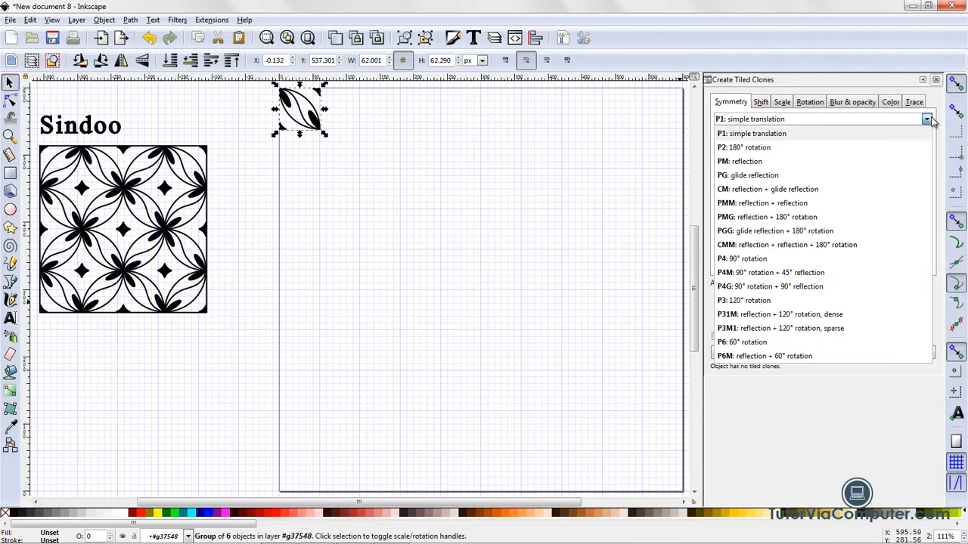
left_click(863, 265)
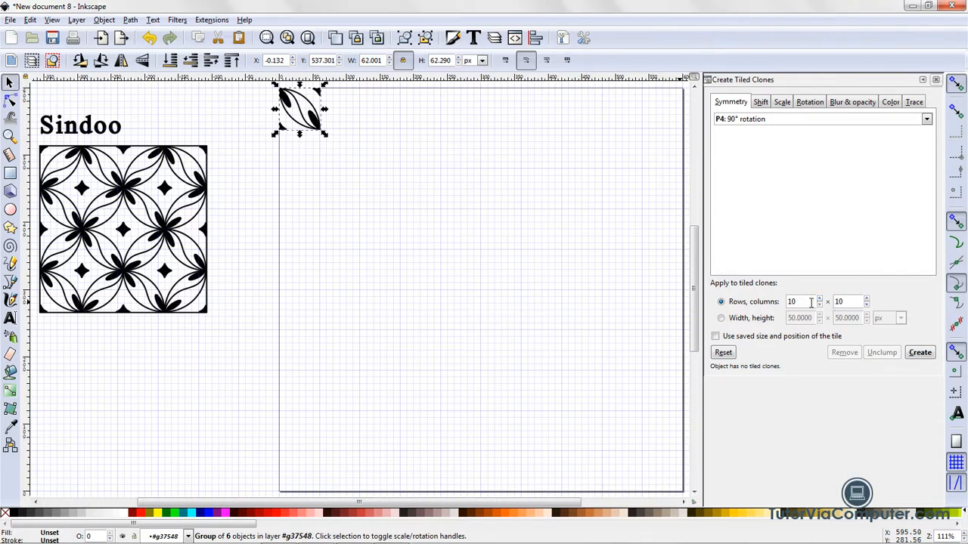
double_click(780, 301)
type("22")
left_click(922, 355)
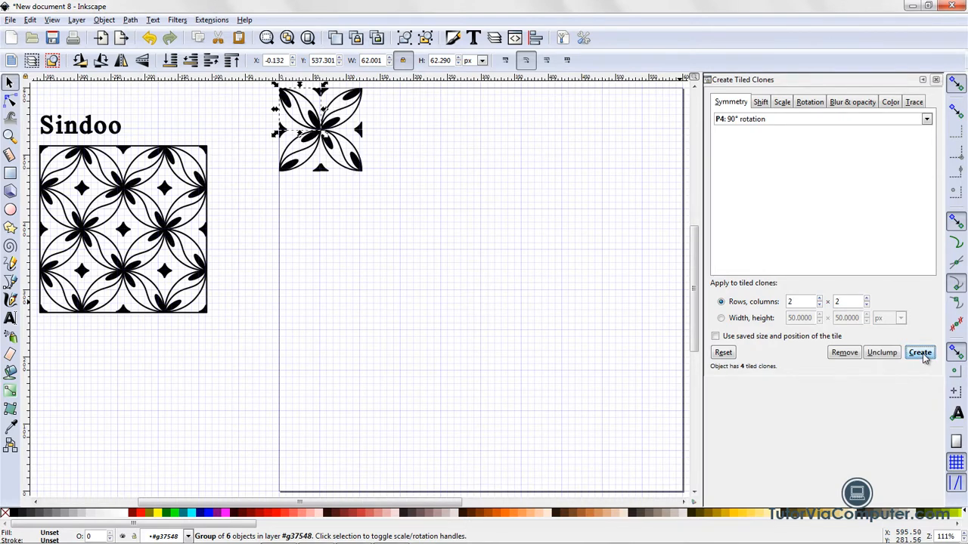
left_click(534, 245)
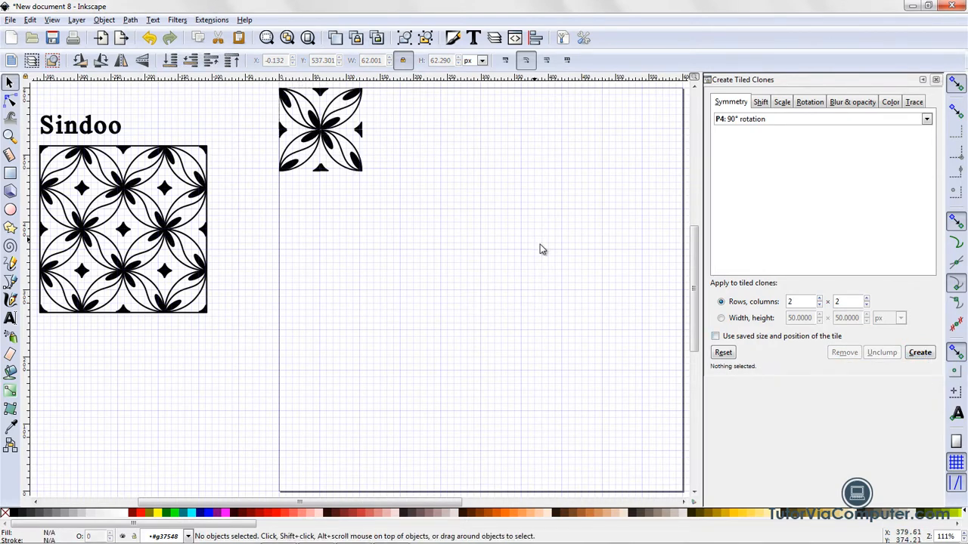
Step: Select the original tile via its lower-right clone and move it off the page, above the Sindoo sample
left_click_drag(694, 314, 693, 291)
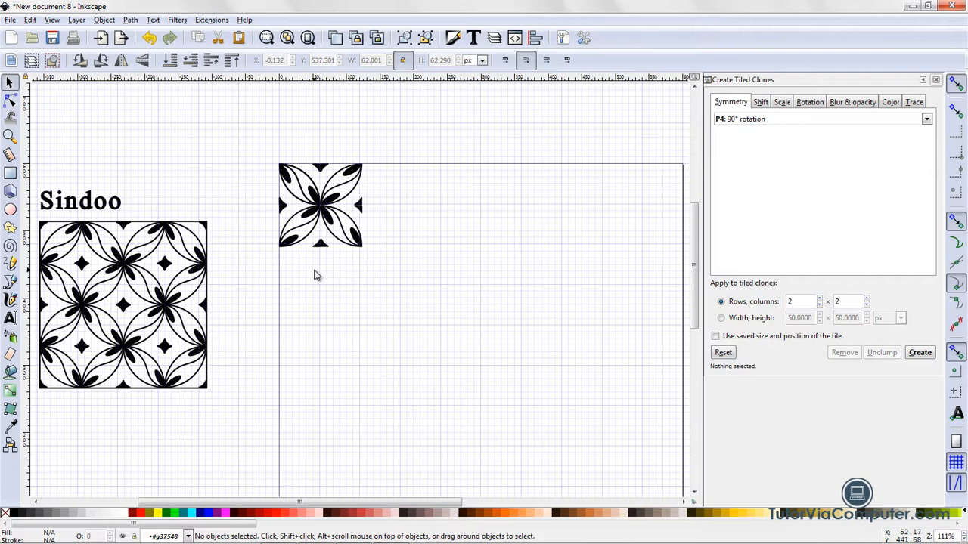
left_click(362, 248)
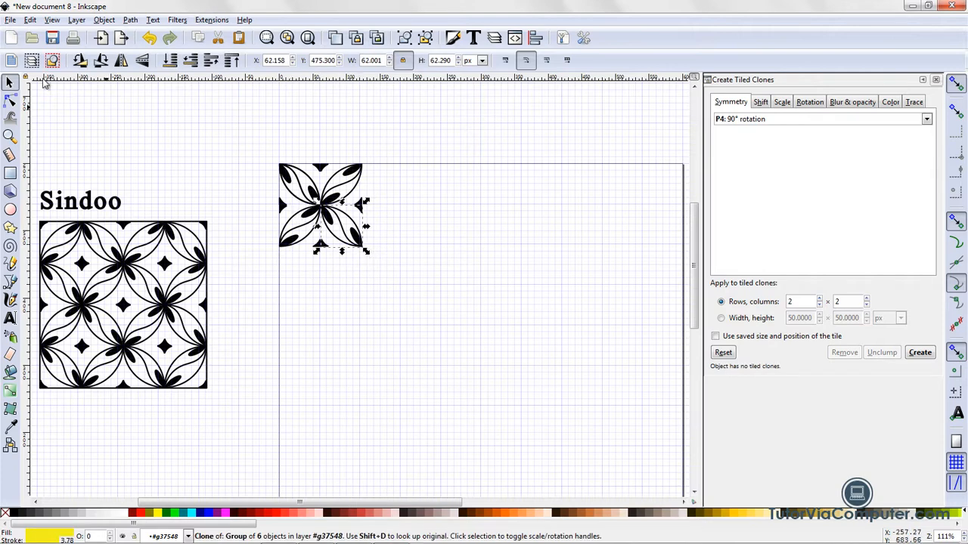
left_click(31, 20)
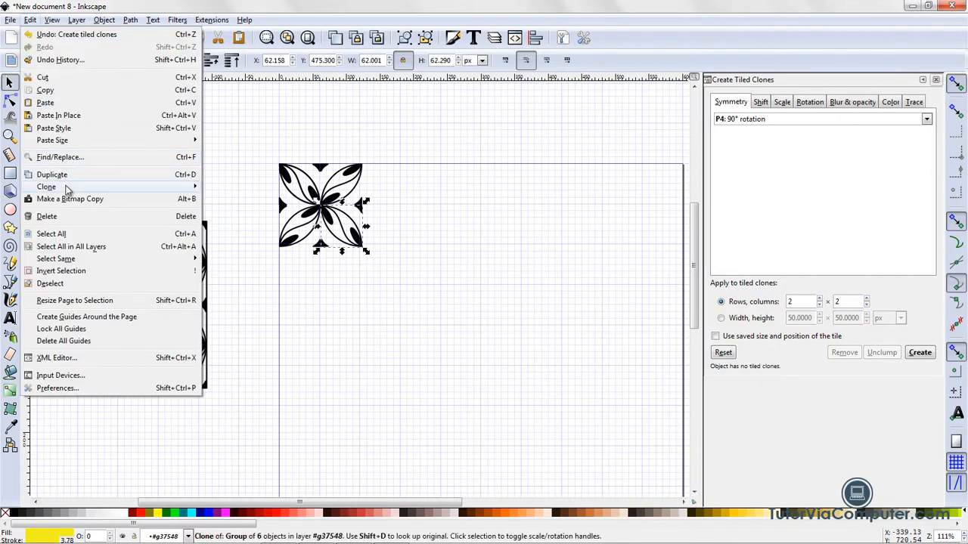
mouse_move(46, 187)
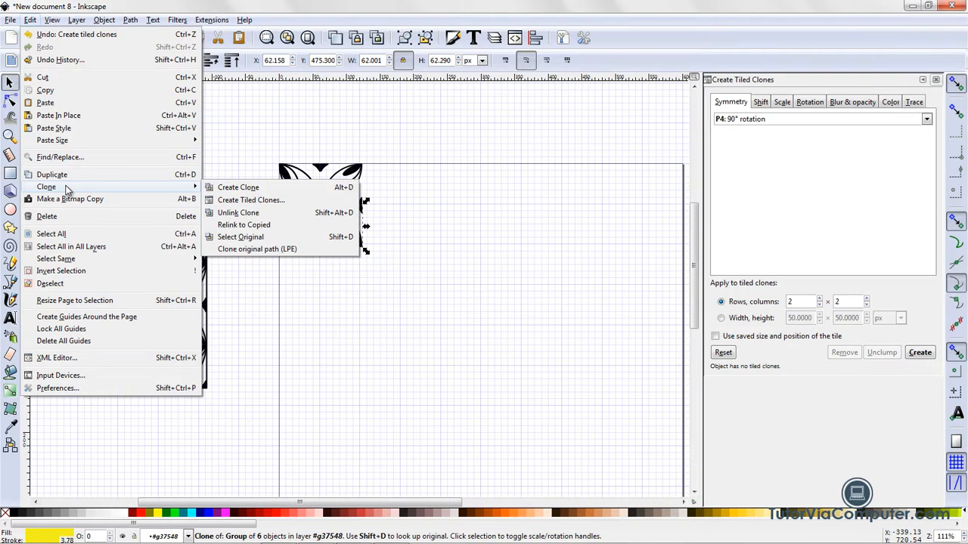
left_click(243, 239)
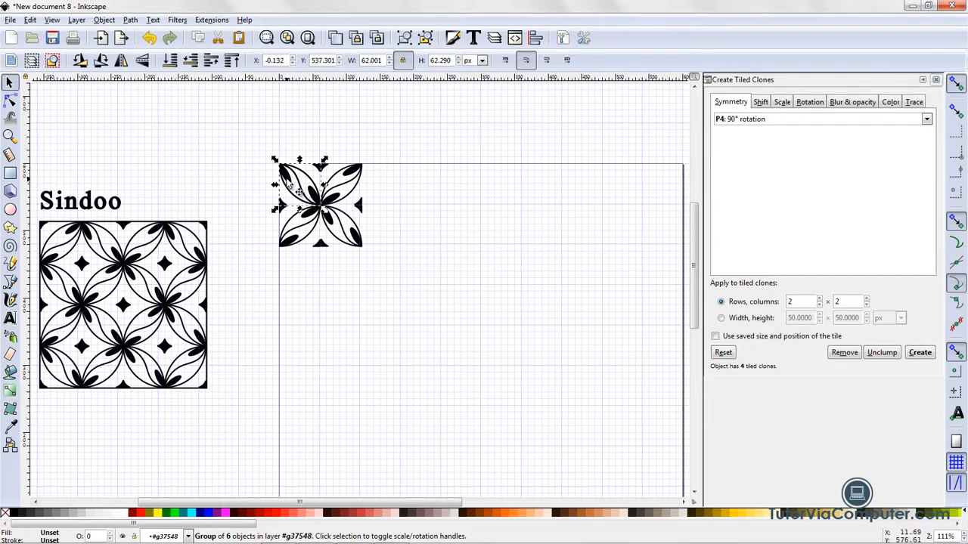
left_click_drag(287, 180, 176, 148)
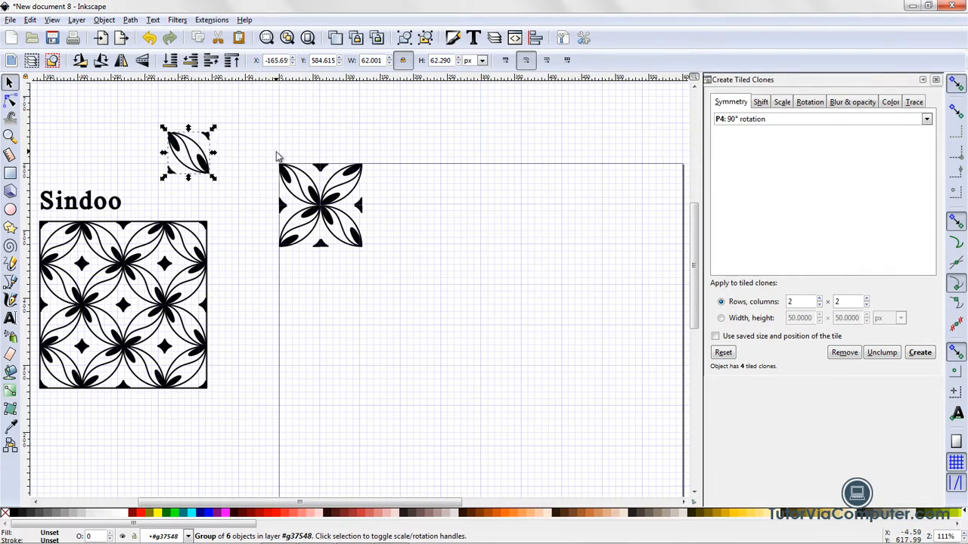
Step: Enlarge the original tile slightly to 63.734 × 64.031 px so its clones grow with it
key("alt")
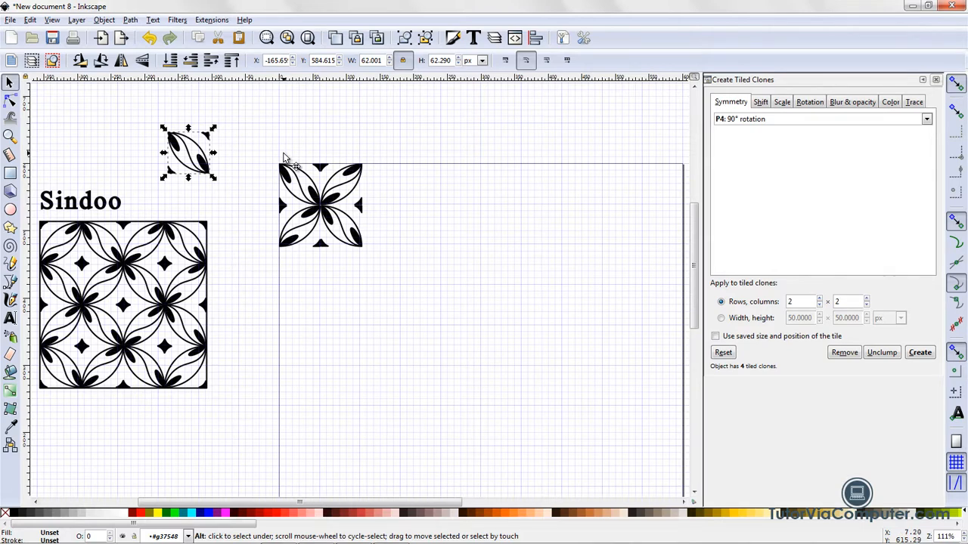
key("alt+period")
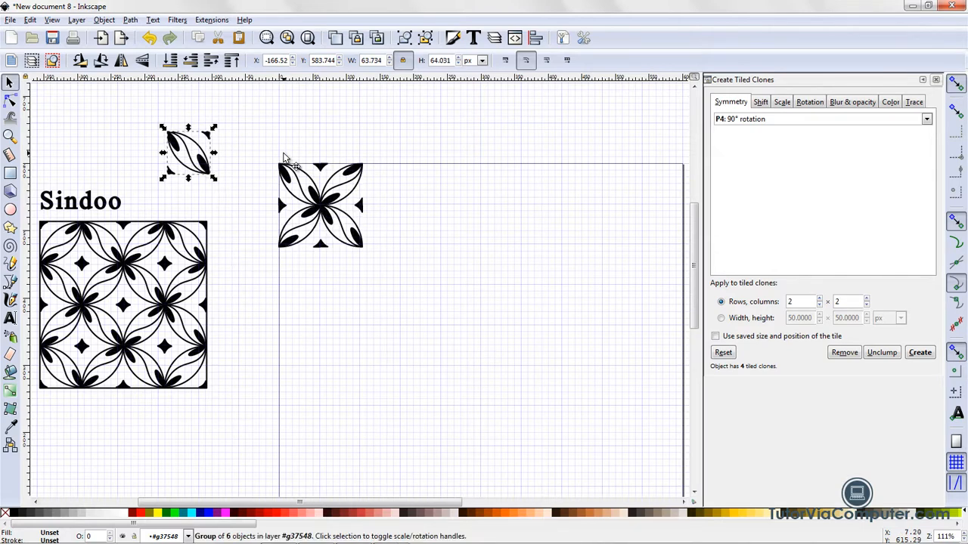
left_click(257, 274)
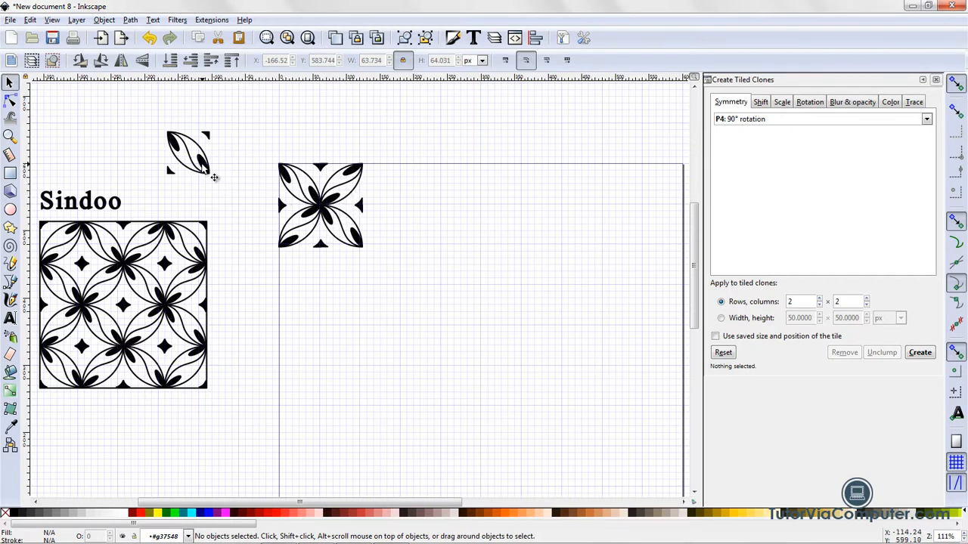
Step: Delete the original tile beside the page, keeping the four clones
left_click(208, 171)
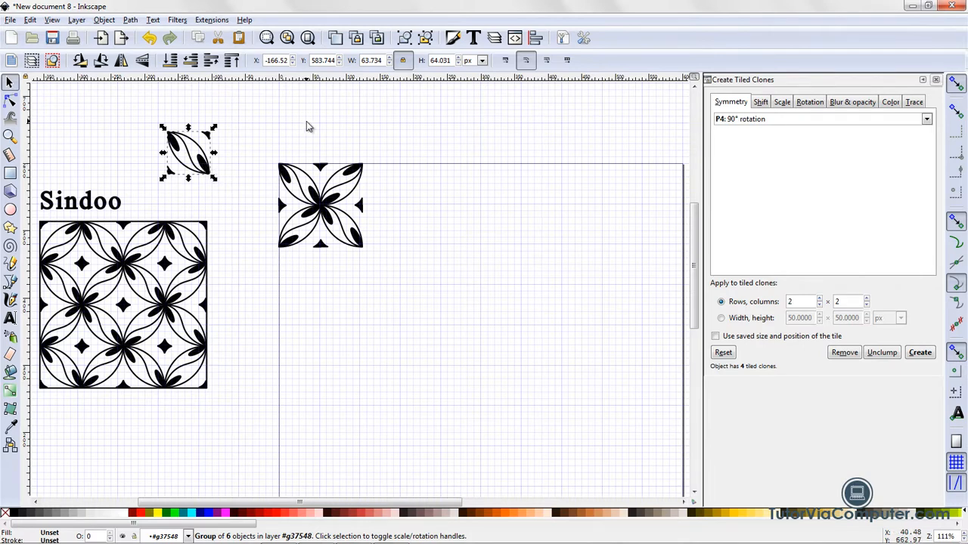
key("Delete")
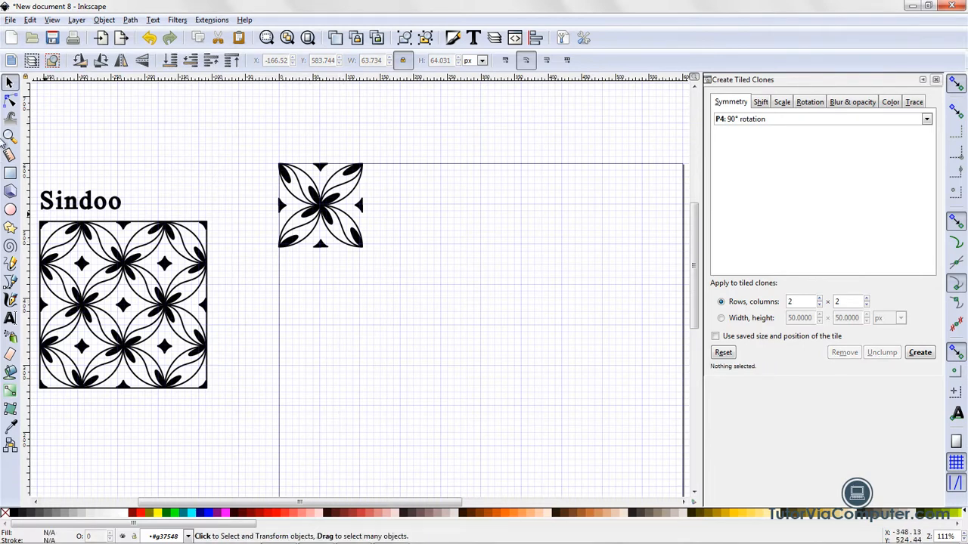
left_click(11, 100)
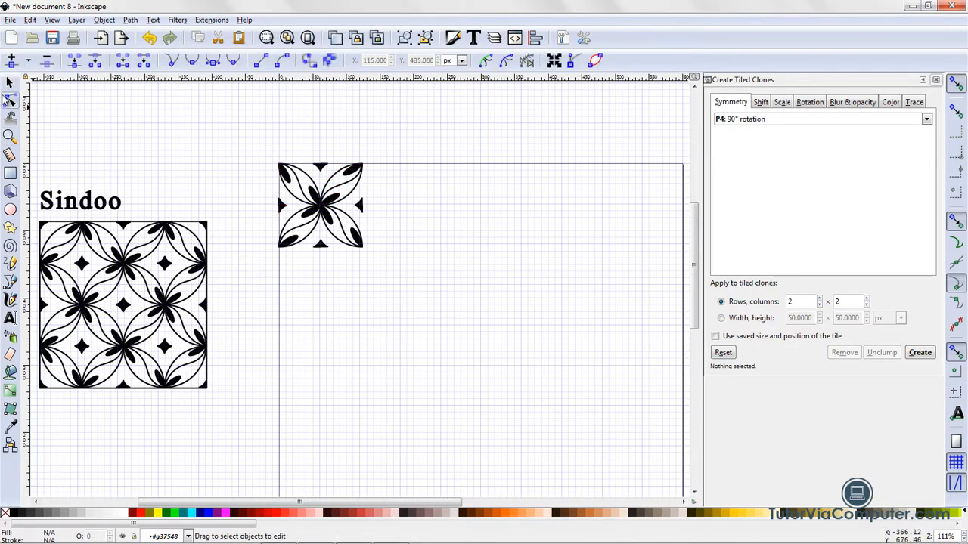
Step: Group the four tiles at the page's upper-left corner into one block
left_click(10, 81)
left_click_drag(255, 147, 384, 284)
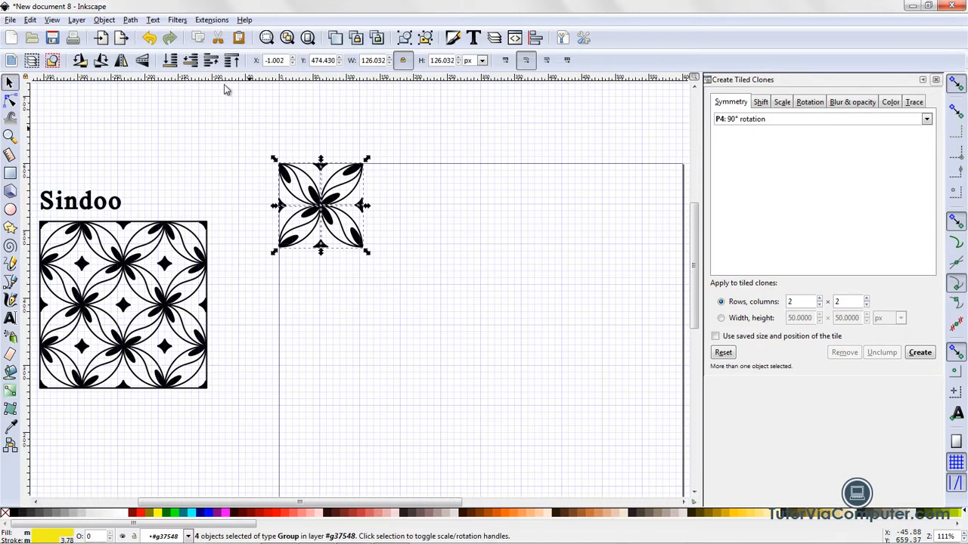
left_click(112, 20)
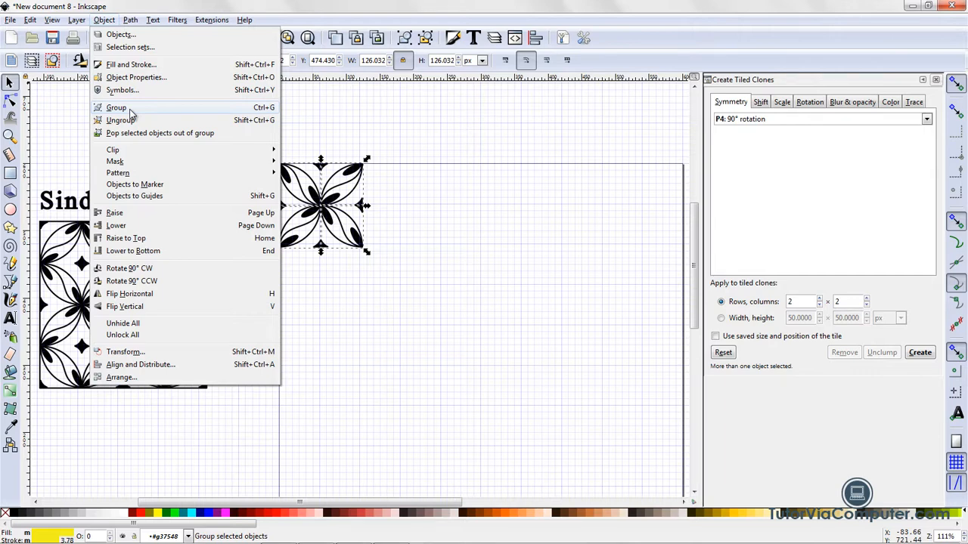
left_click(121, 108)
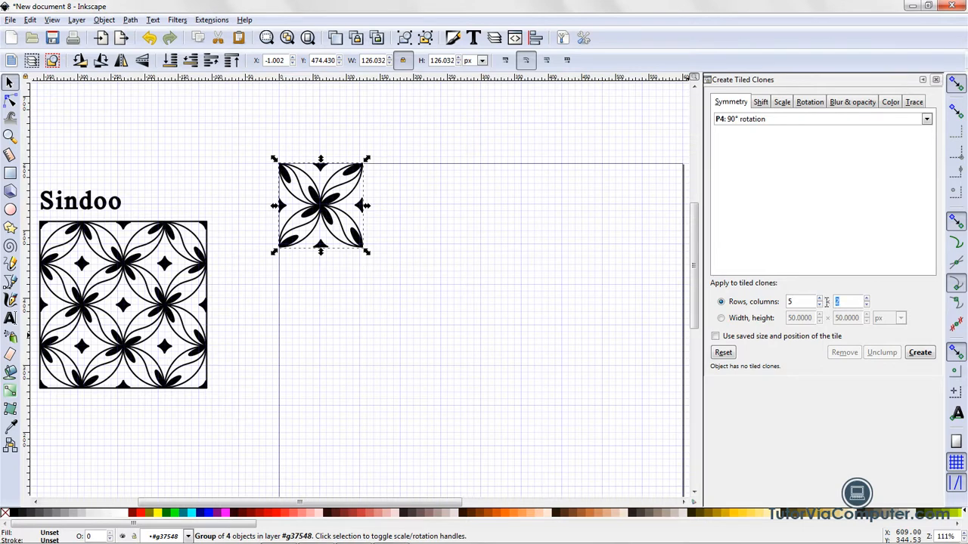
Step: Create tiled clones of the four-tile block with P1: simple translation in 5 rows and 5 columns
left_click(926, 120)
left_click(851, 139)
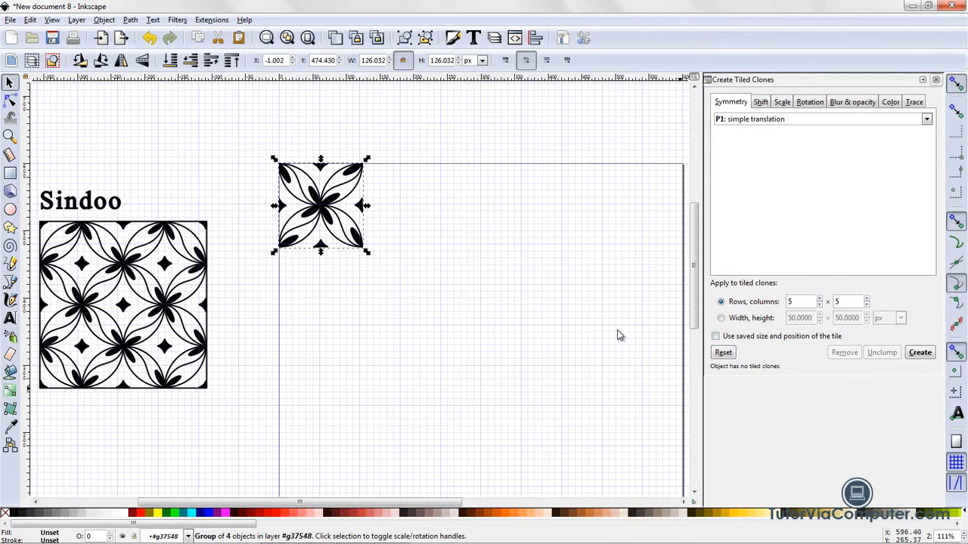
left_click(924, 354)
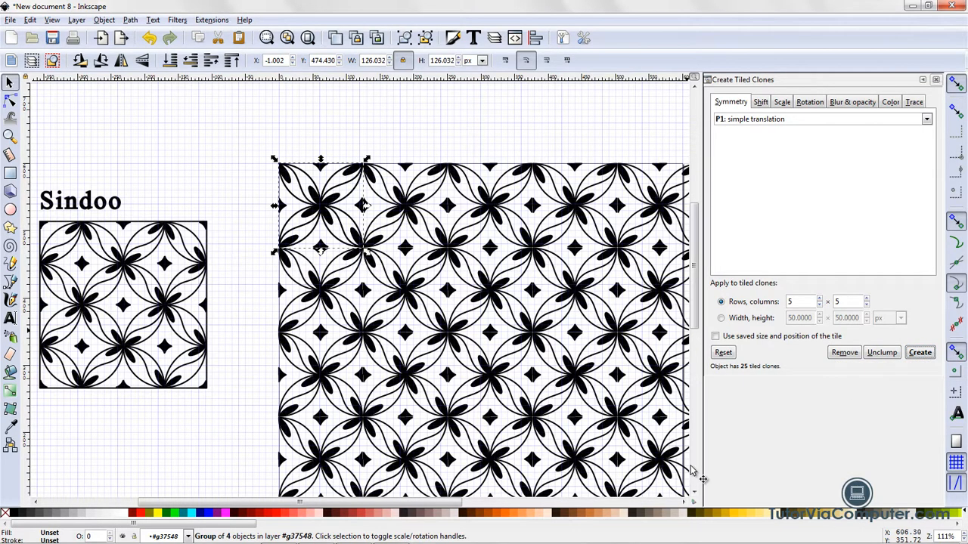
left_click(687, 318)
scroll(688, 325, "down", 5)
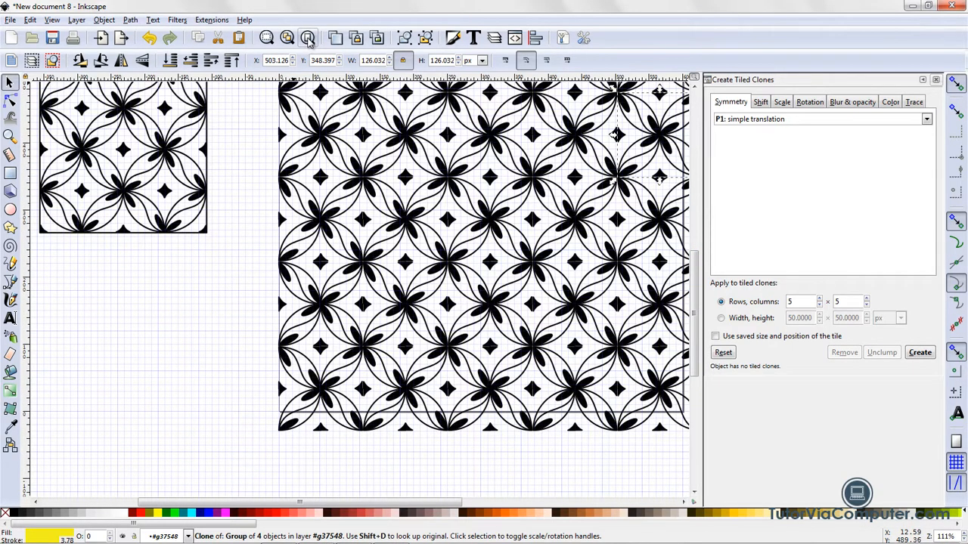
Step: Select the original of the clone at the page's lower-right corner and move that four-tile block off the page's upper-left corner
left_click(308, 37)
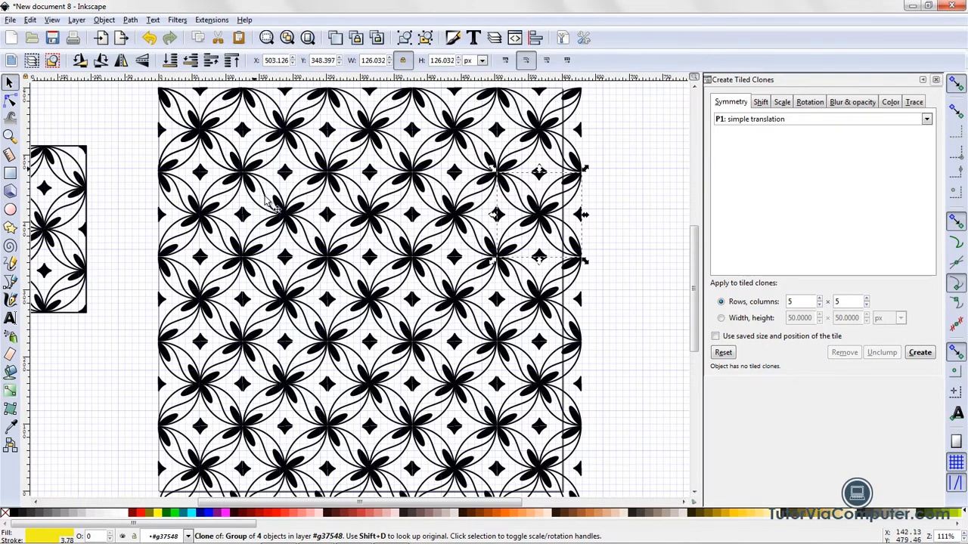
left_click(546, 480)
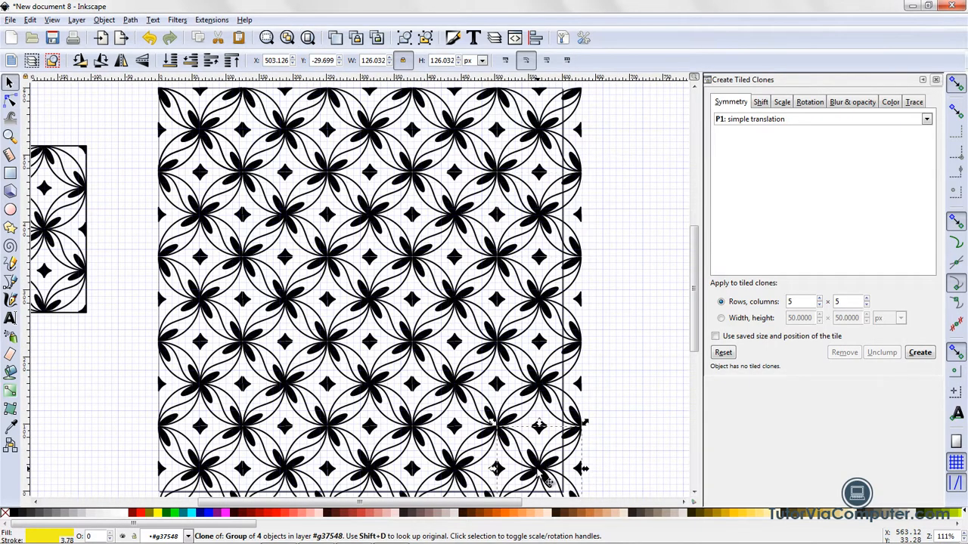
left_click(29, 20)
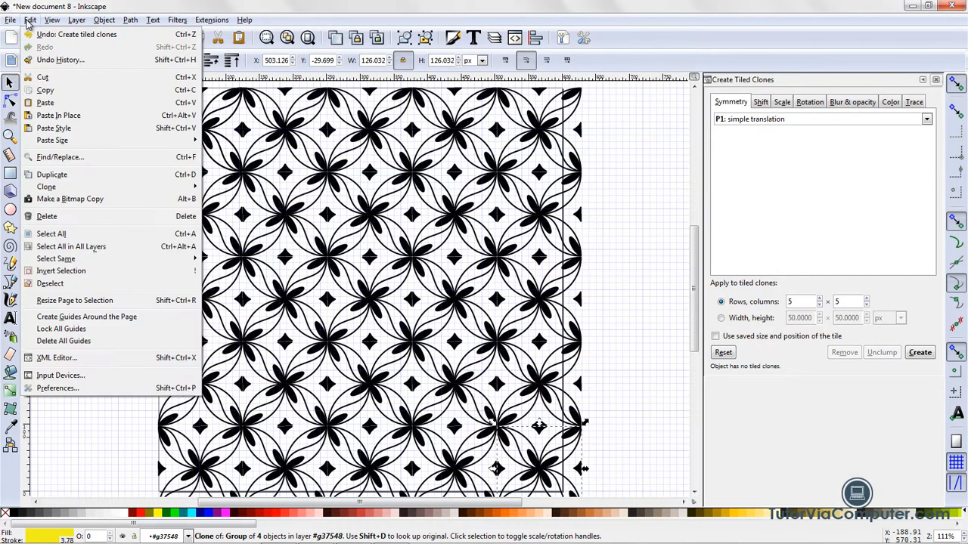
mouse_move(53, 187)
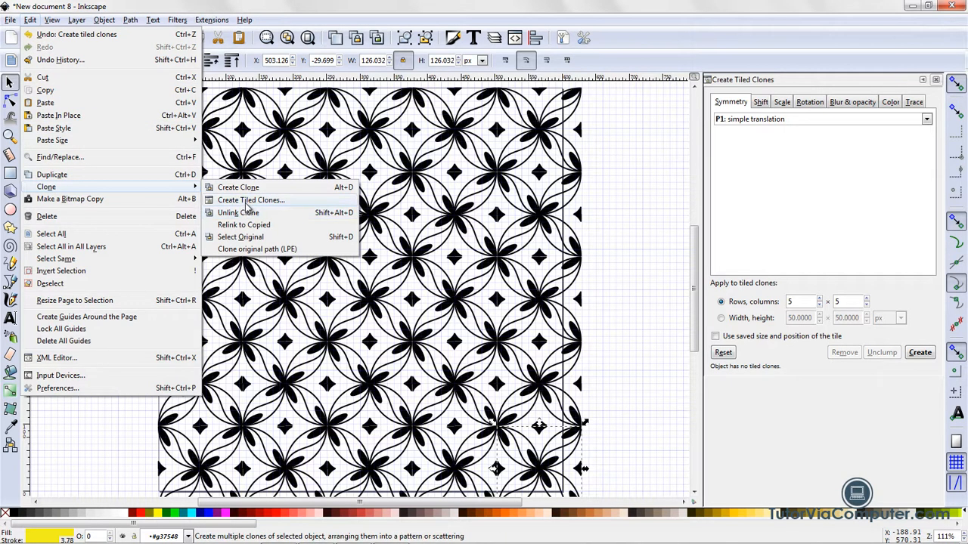
left_click(241, 237)
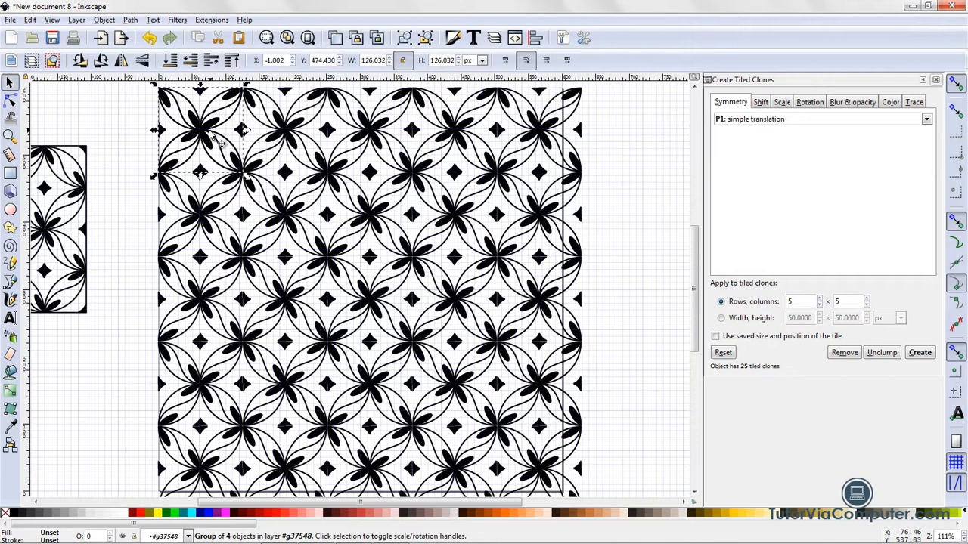
left_click_drag(221, 140, 60, 87)
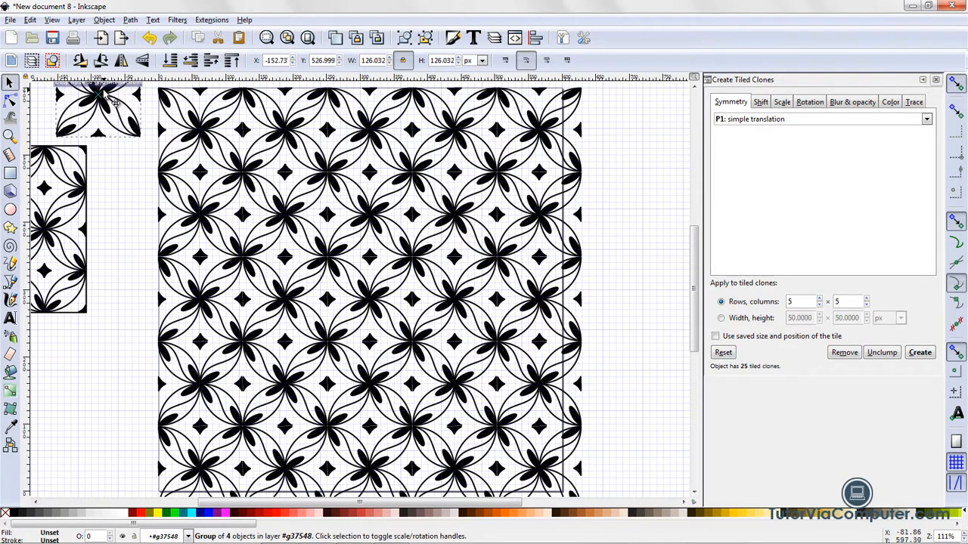
Step: Enlarge the original four-tile block slightly to 127.803 × 127.803 px so the tiled clones grow with it
left_click(11, 100)
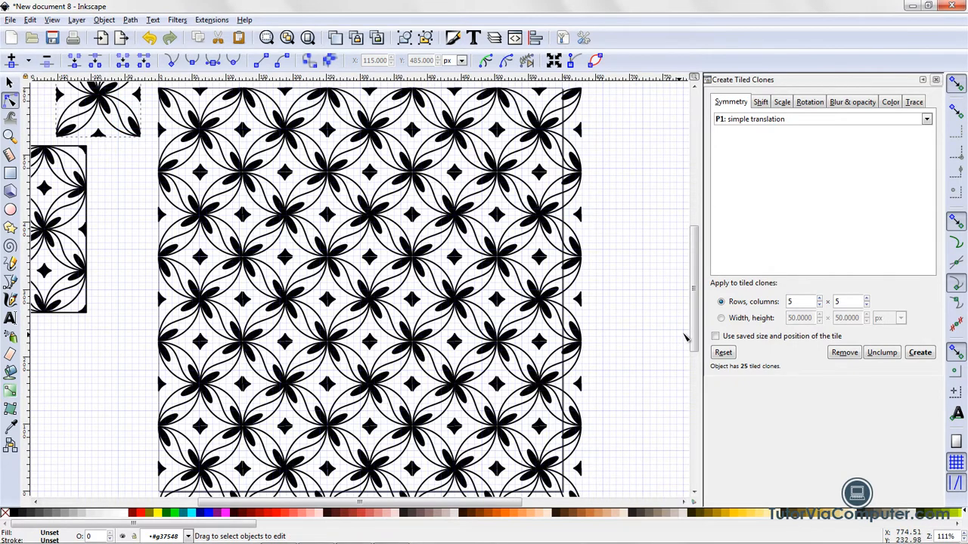
left_click_drag(694, 319, 694, 289)
left_click(10, 81)
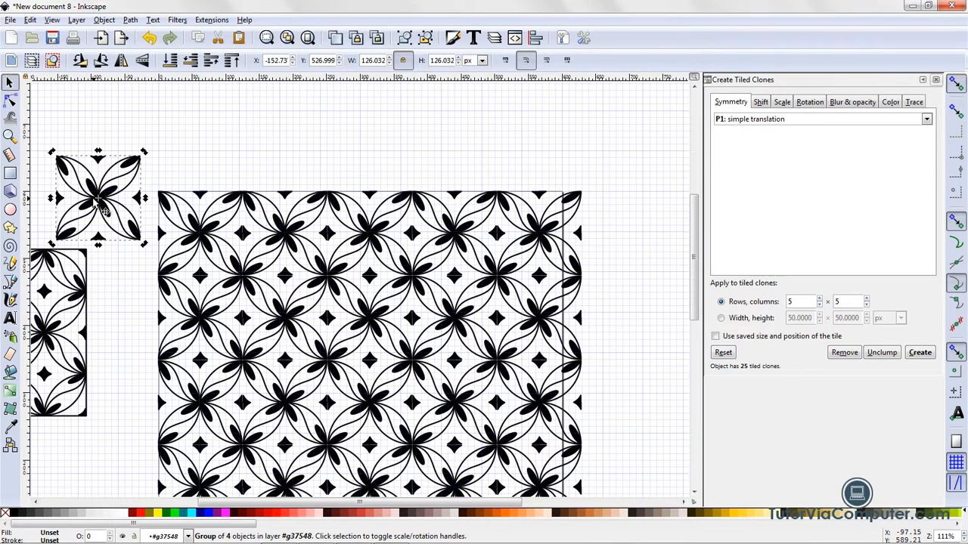
key("alt")
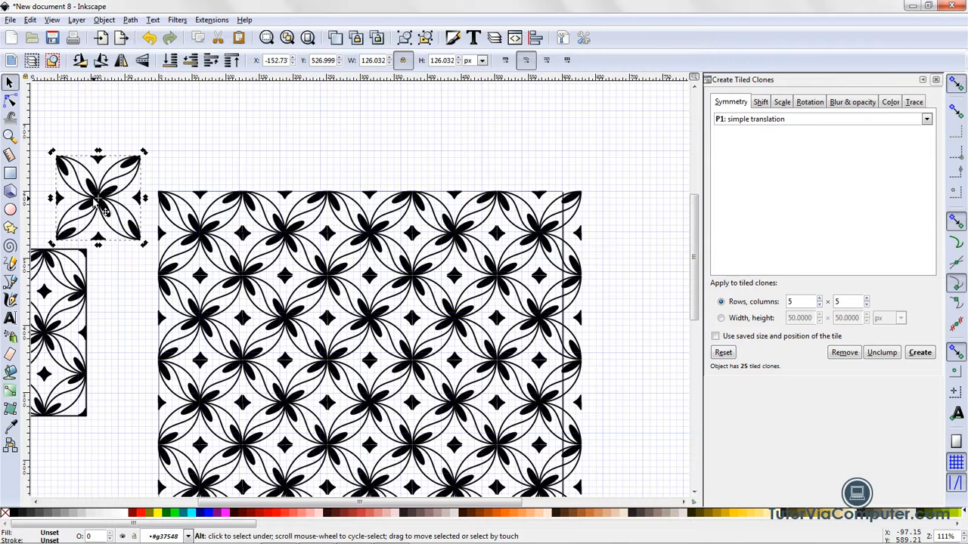
left_click(104, 212, "alt")
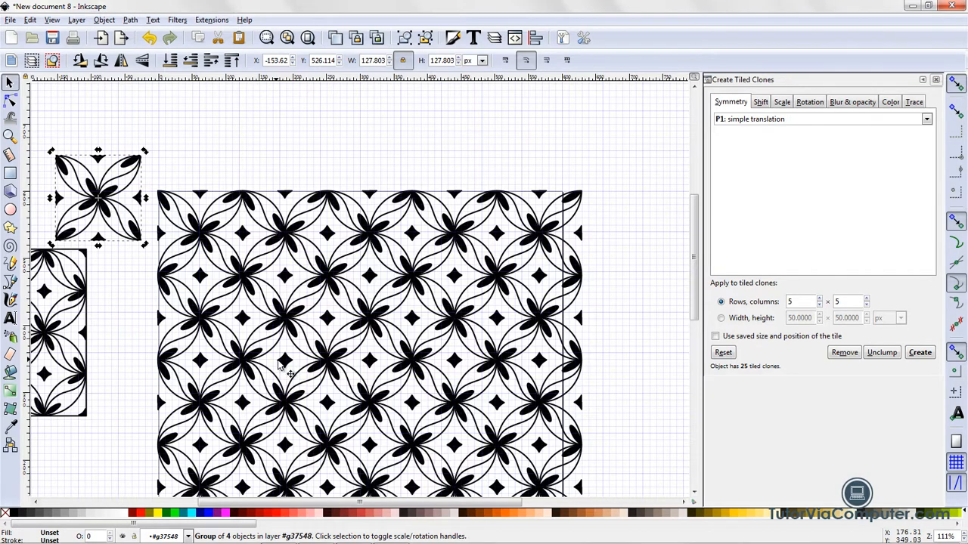
Step: Move the Sindoo title and its sample pattern together down beside the lower part of the page
mouse_move(694, 288)
left_mouse_down()
mouse_move(705, 342)
mouse_move(706, 289)
left_mouse_up()
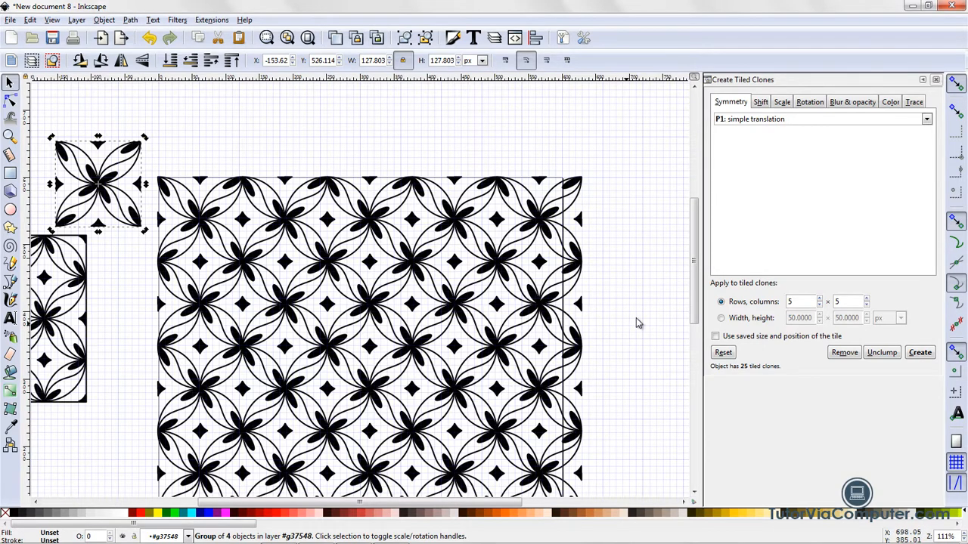
left_click_drag(694, 310, 695, 330)
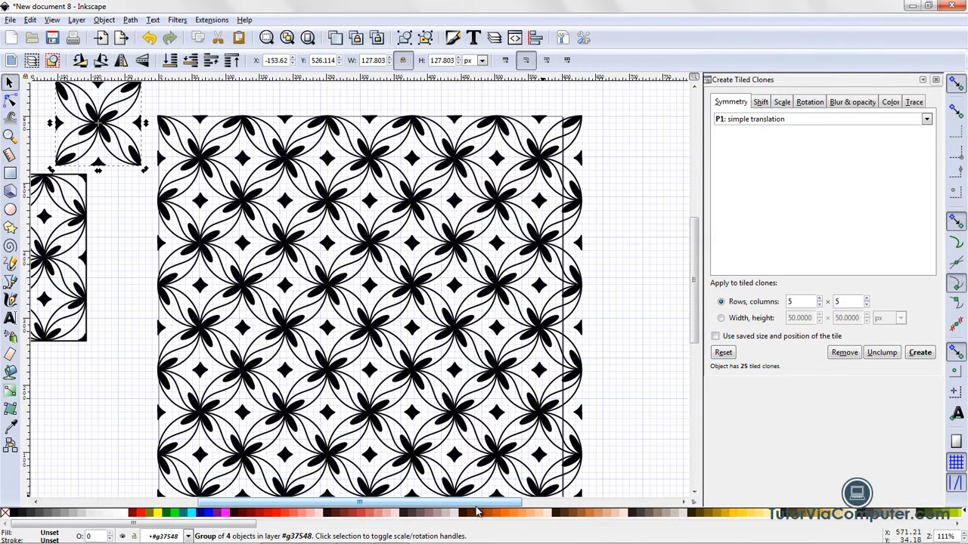
left_click_drag(476, 507, 370, 506)
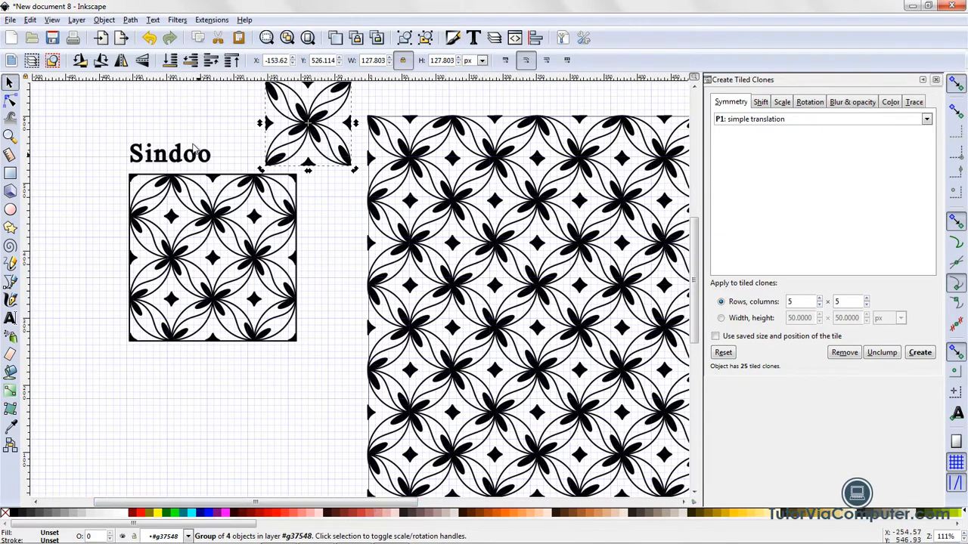
left_click_drag(64, 110, 328, 391)
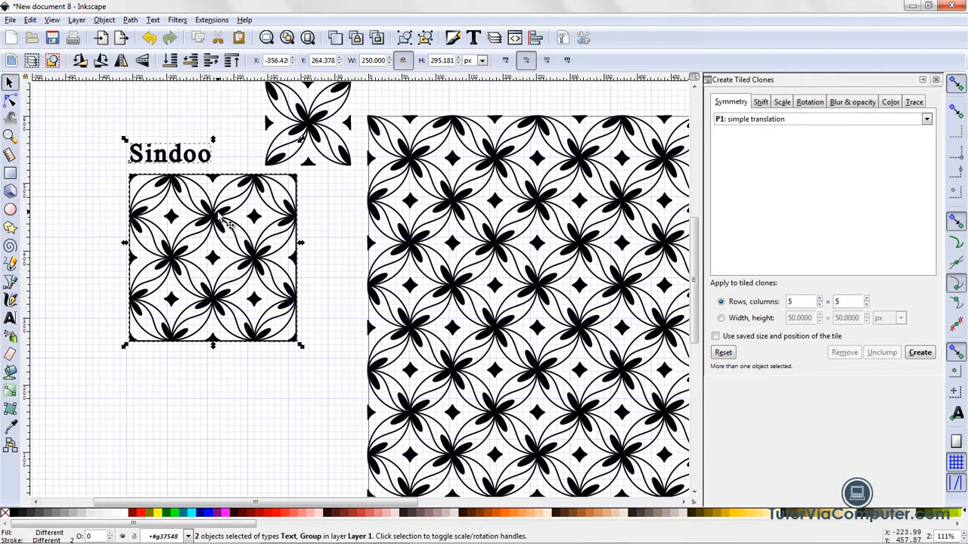
left_click_drag(226, 228, 242, 392)
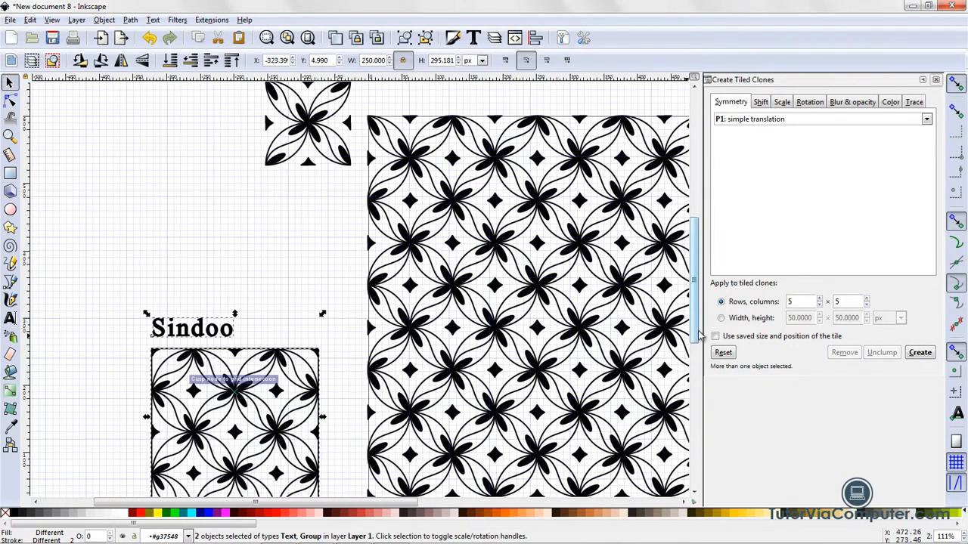
left_click_drag(697, 332, 697, 363)
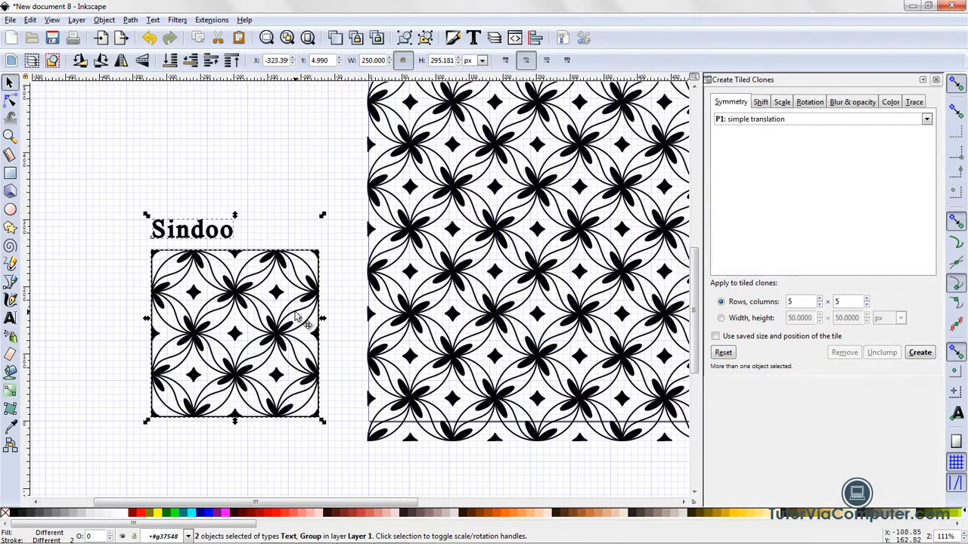
left_click_drag(299, 316, 296, 338)
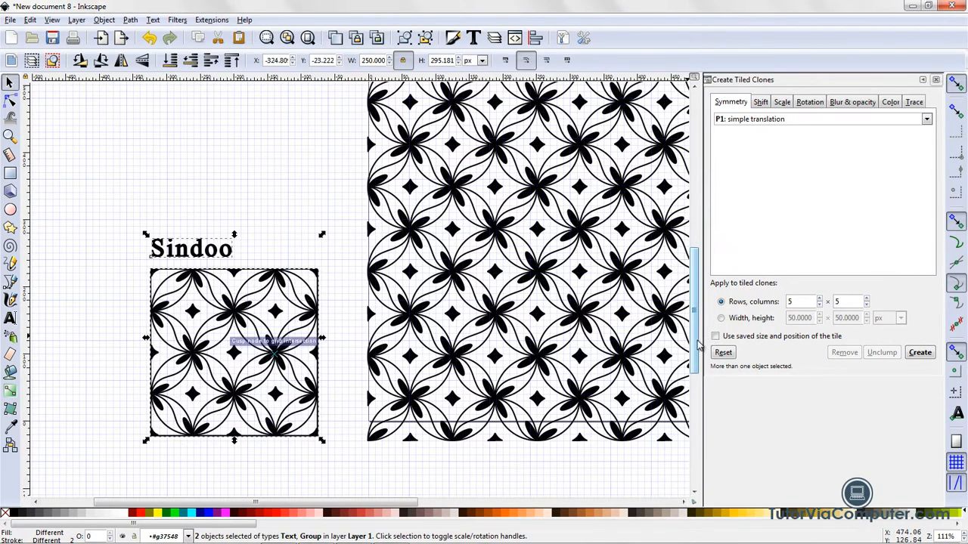
Step: Move the original four-tile block farther away from the page and add the text "Original clone" beneath it
left_click_drag(699, 340, 703, 301)
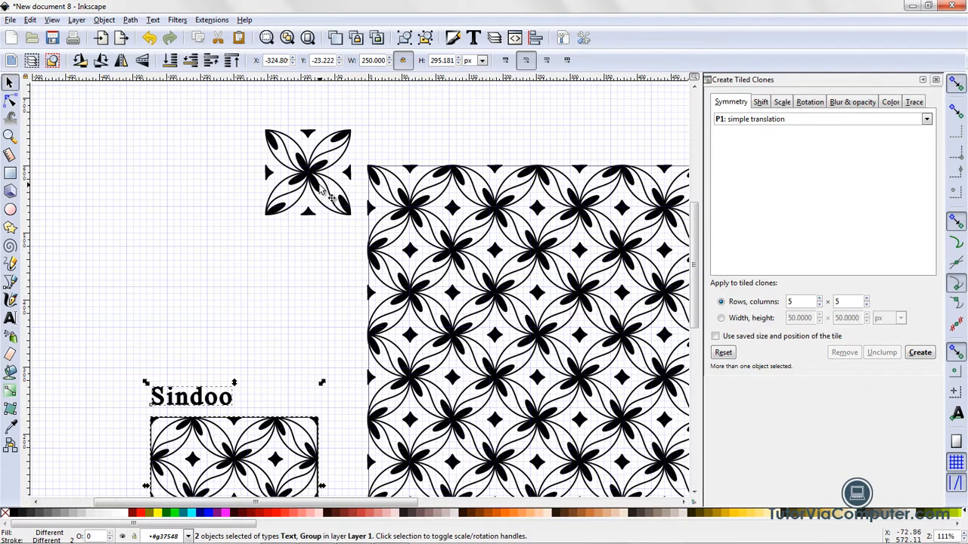
left_click_drag(300, 208, 179, 222)
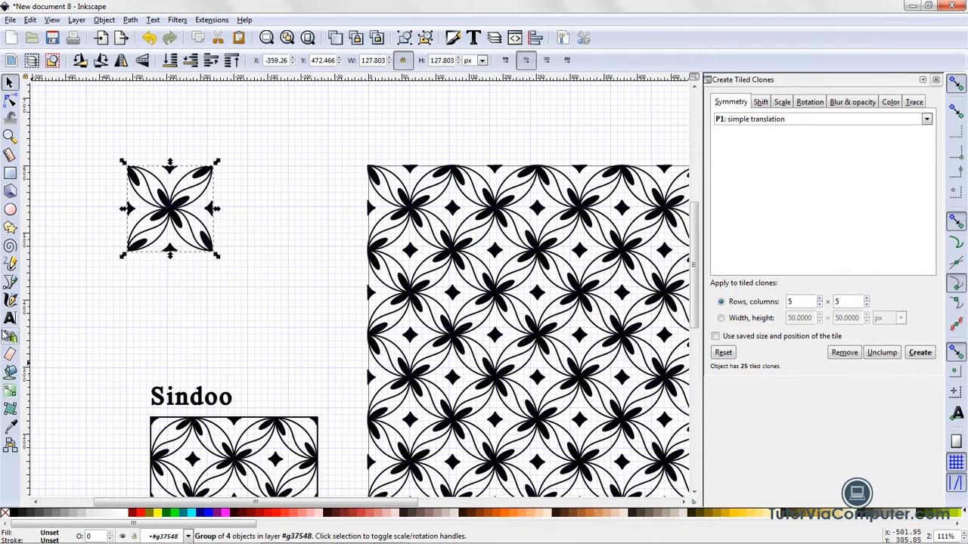
left_click(11, 318)
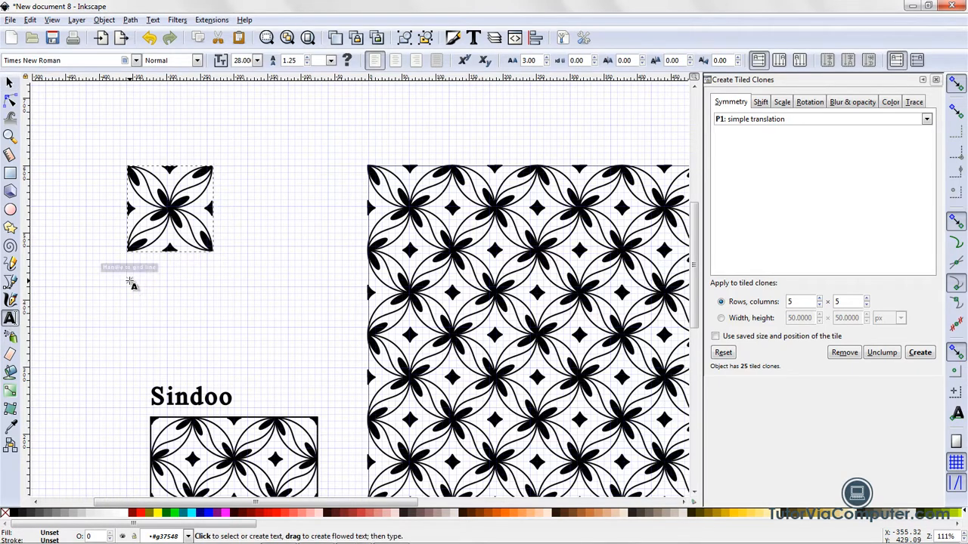
left_click(131, 282)
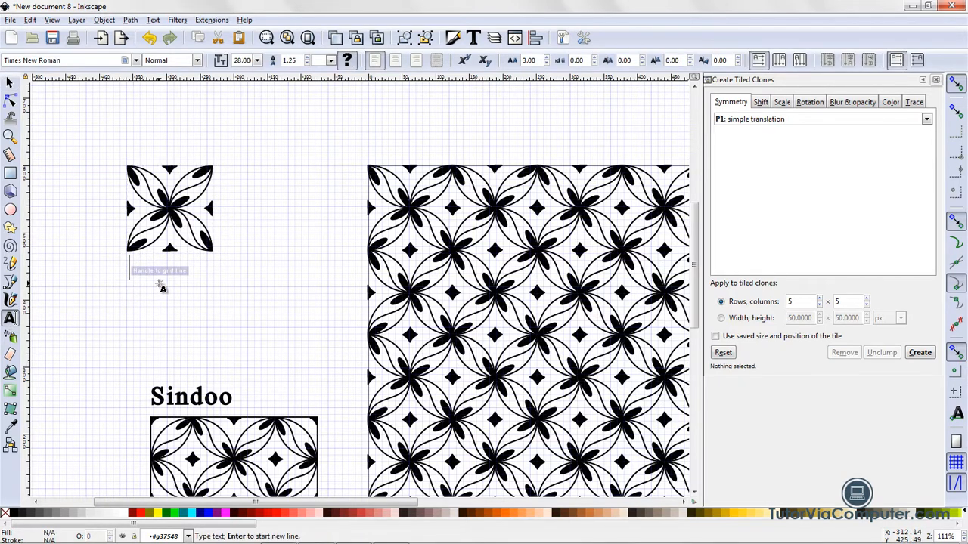
type("Ori")
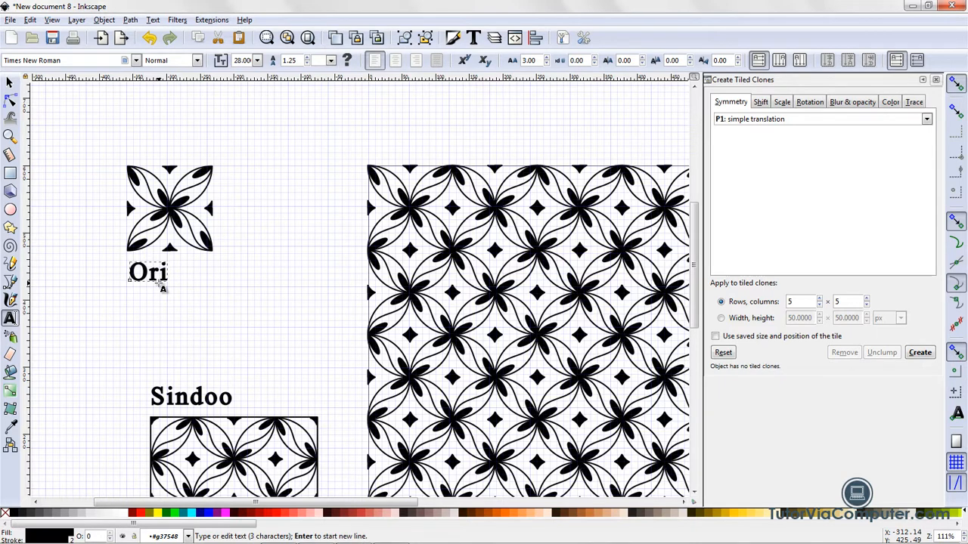
type("ginal")
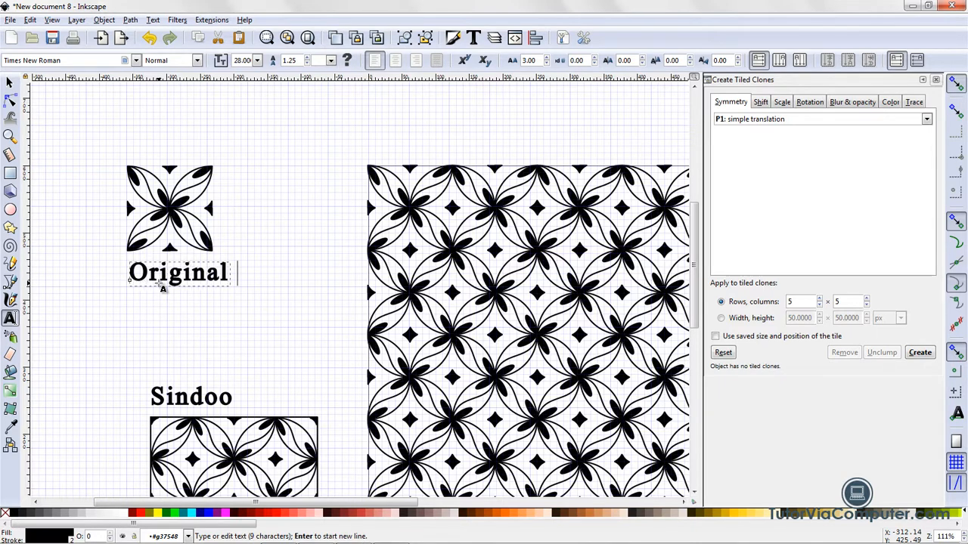
type(" clone")
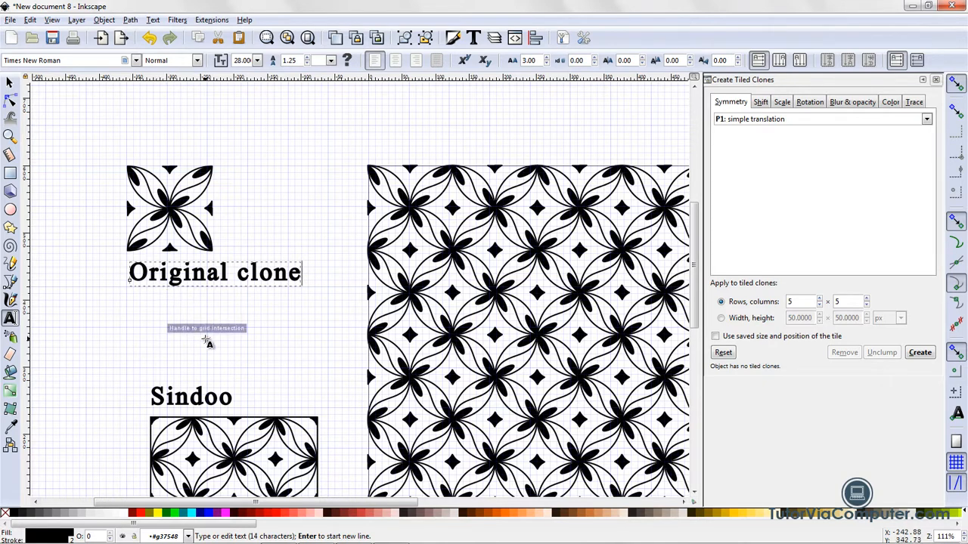
left_click(207, 341)
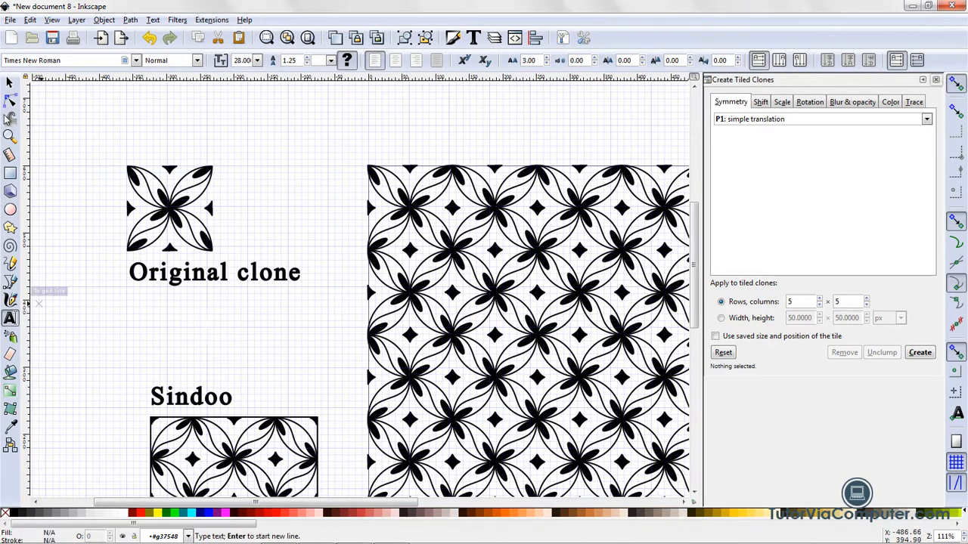
left_click(10, 82)
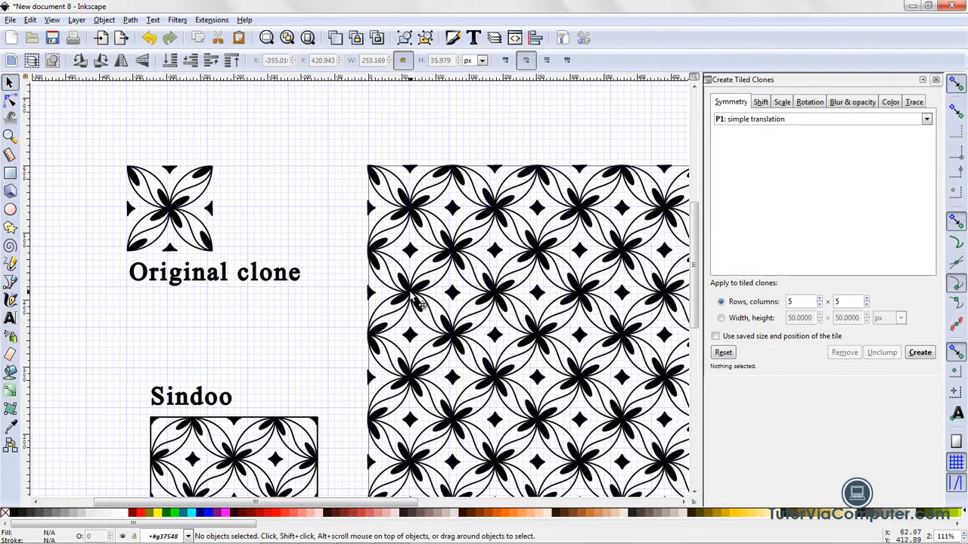
Step: Copy one clone from the tiled pattern, paste it beside the page and place it directly below the "Original clone" label
left_click(418, 303)
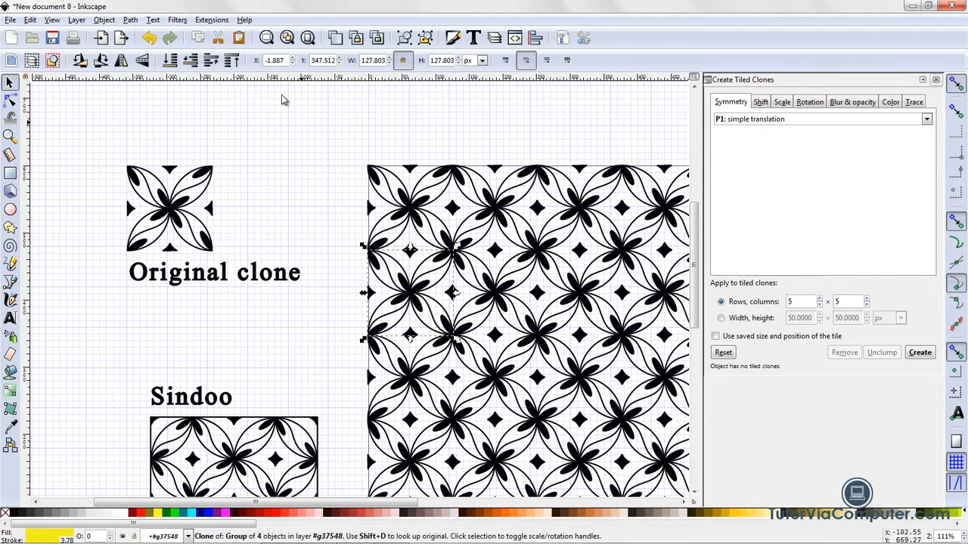
left_click(197, 41)
right_click(164, 335)
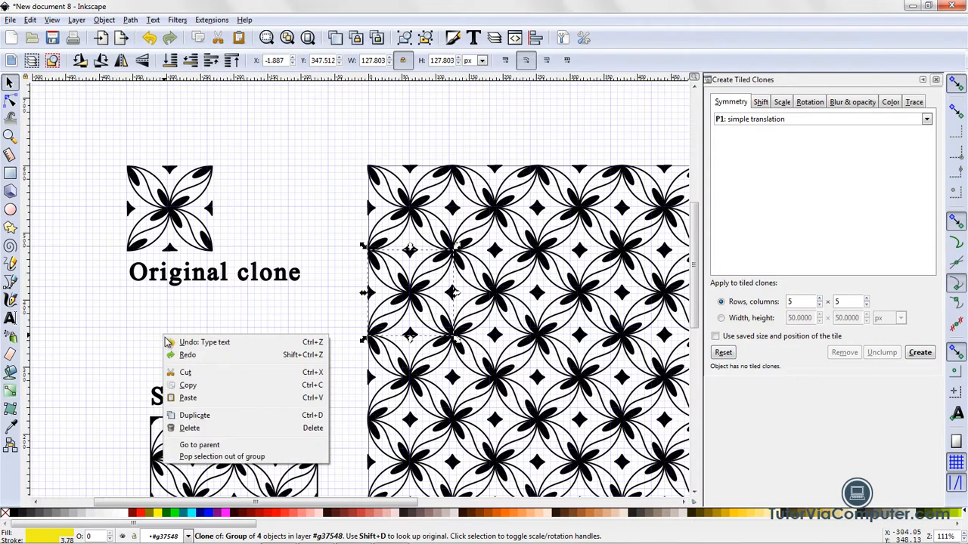
left_click(188, 398)
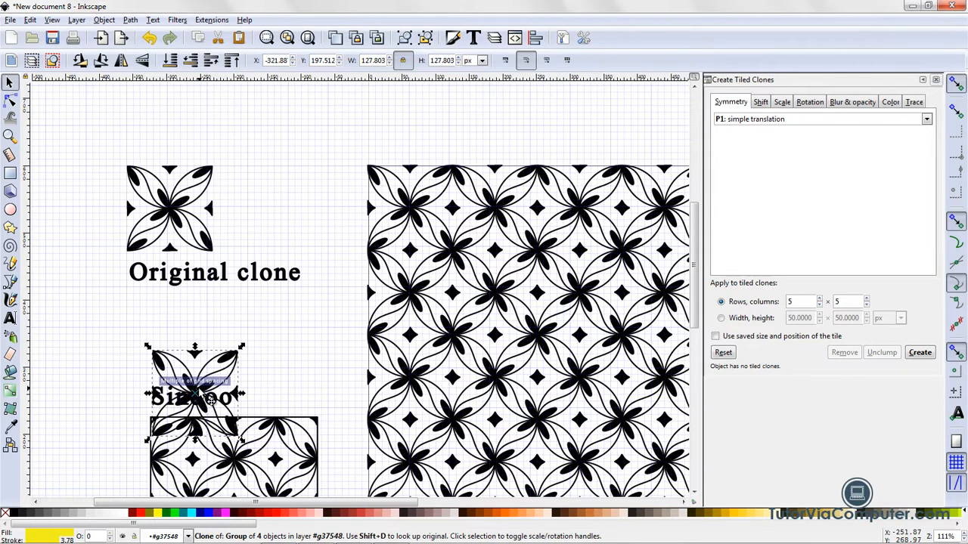
left_click_drag(207, 398, 181, 316)
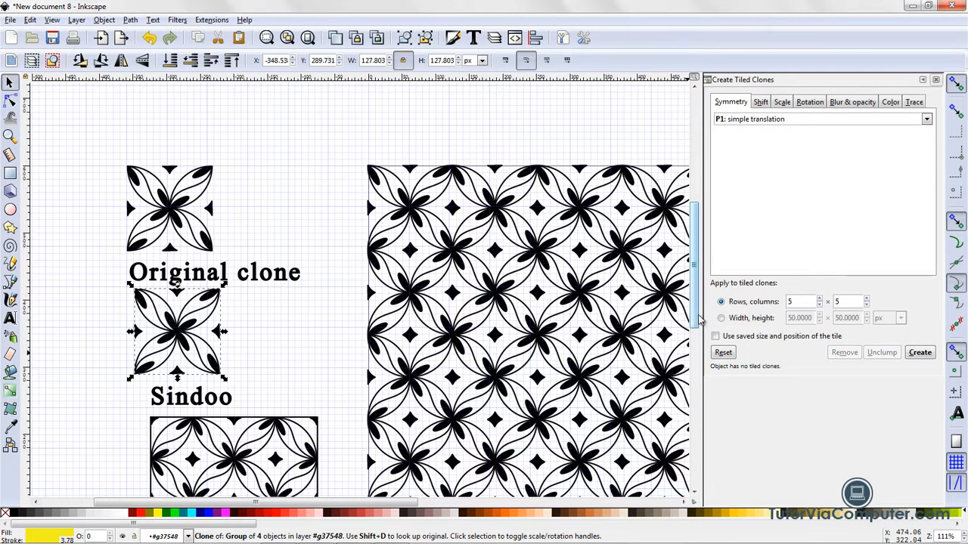
Step: Move the Sindoo title and its sample pattern farther down together to leave space below the pasted clone
scroll(158, 297, "down", 5)
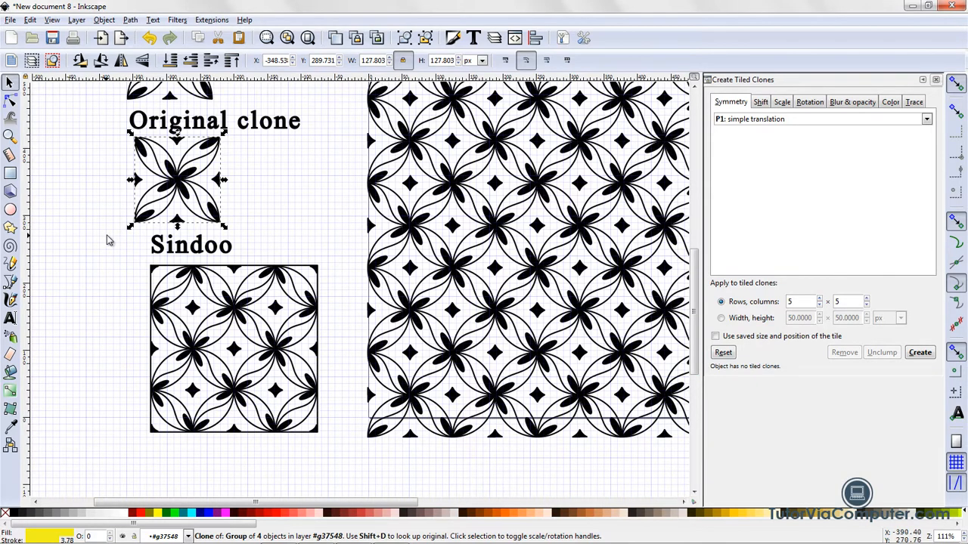
left_click_drag(106, 239, 357, 472)
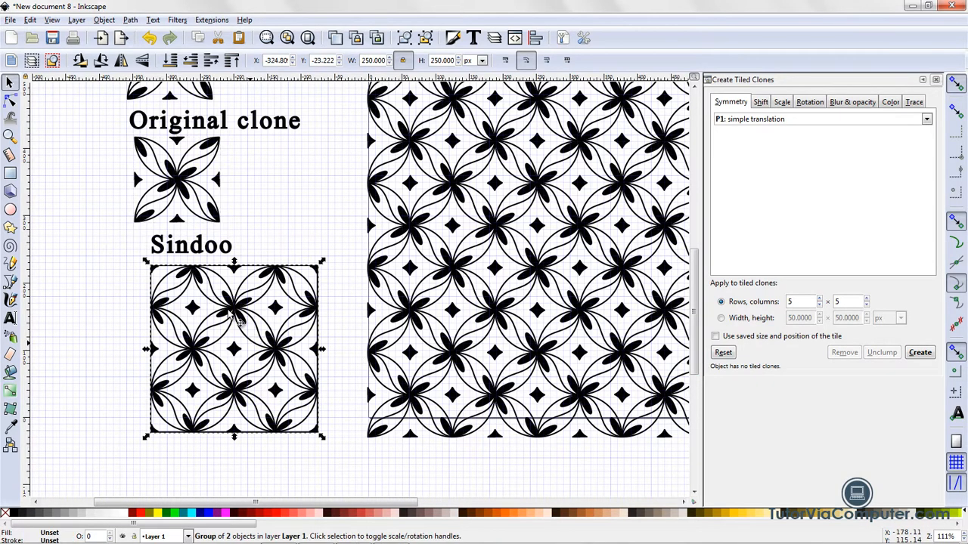
left_click(159, 249)
left_click(85, 217)
left_click_drag(83, 210, 357, 472)
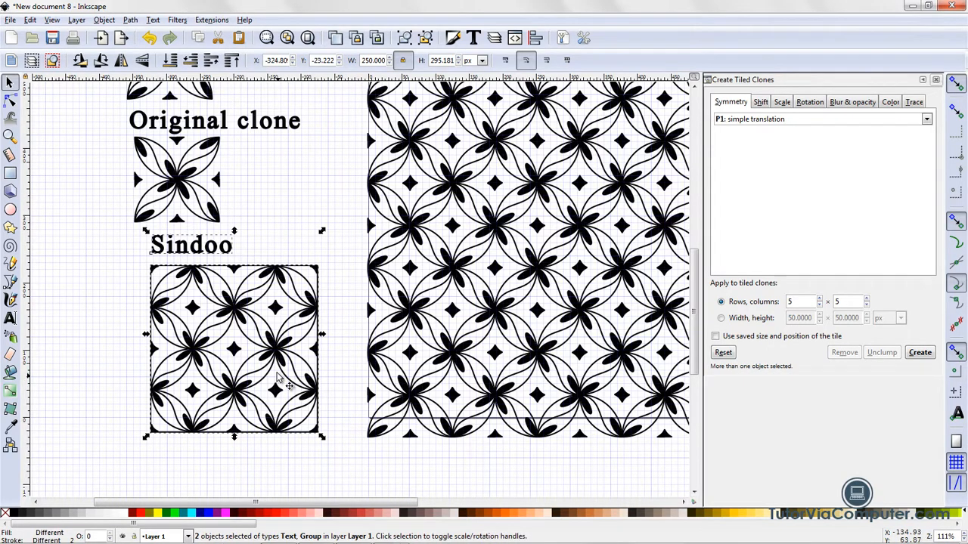
left_click_drag(275, 372, 262, 431)
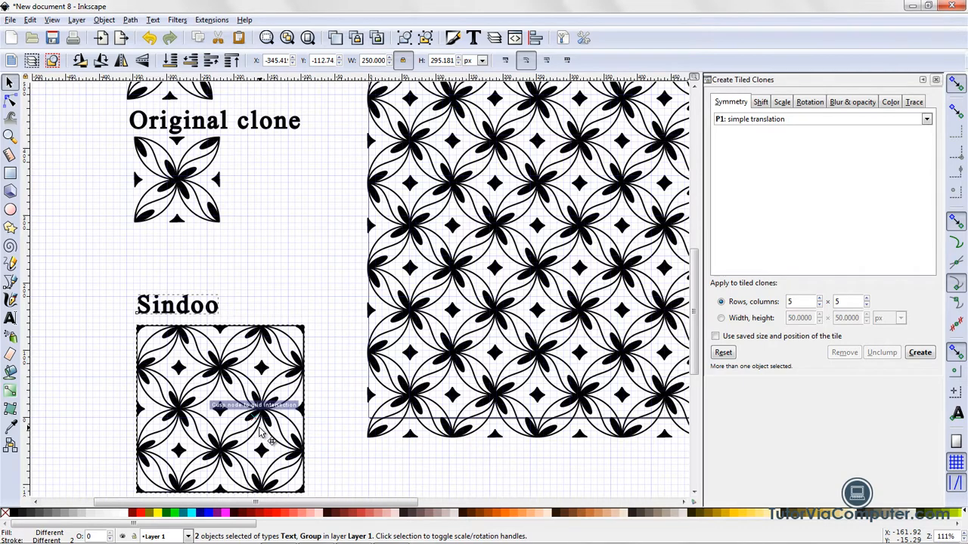
left_click_drag(190, 203, 191, 206)
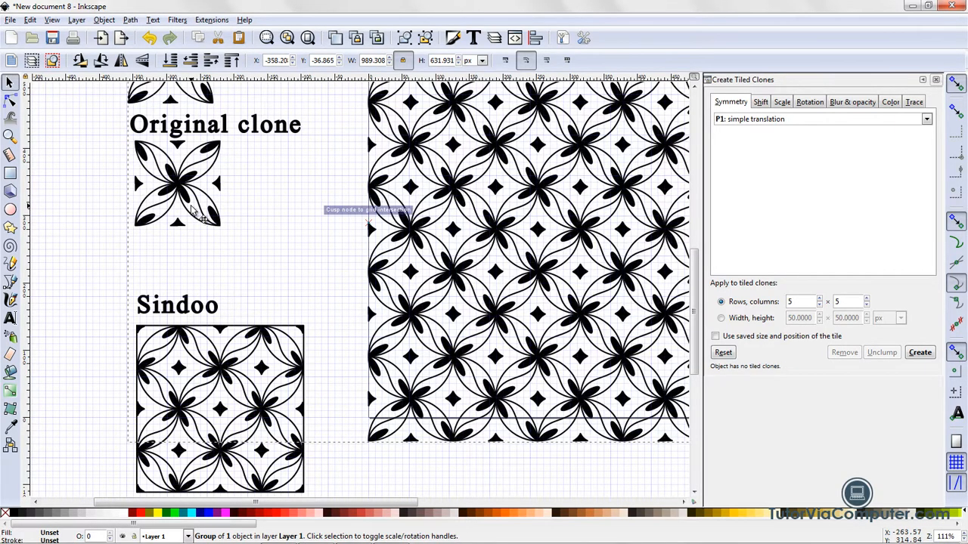
left_click(29, 20)
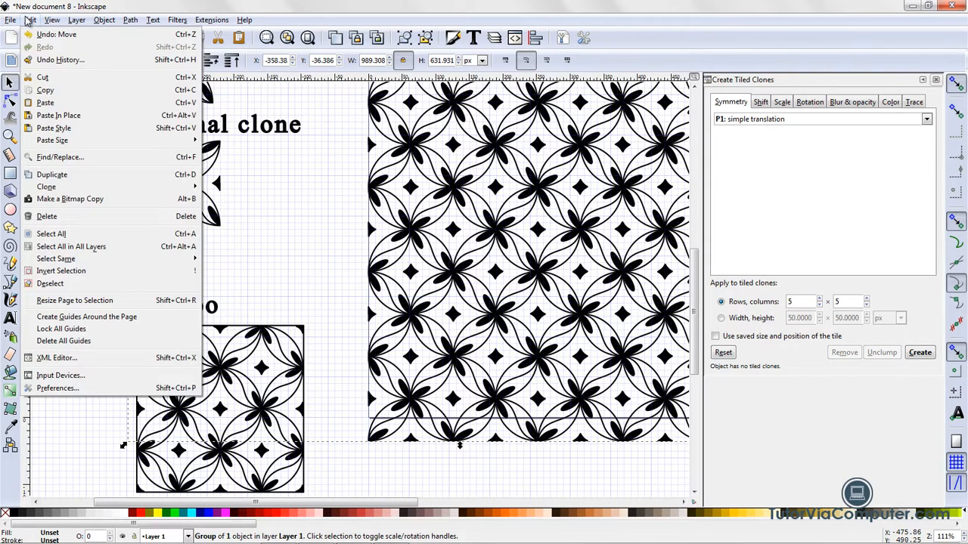
left_click(35, 32)
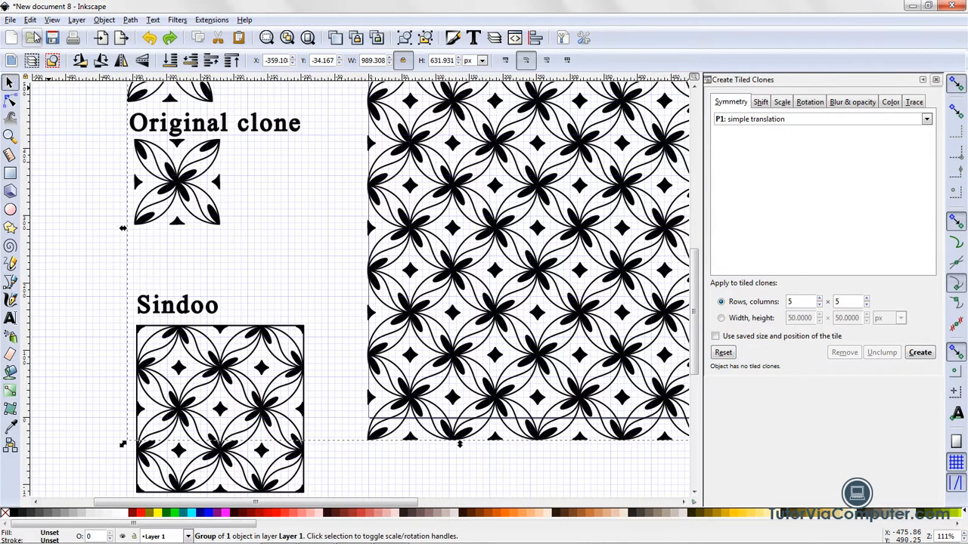
left_click(31, 20)
left_click(37, 33)
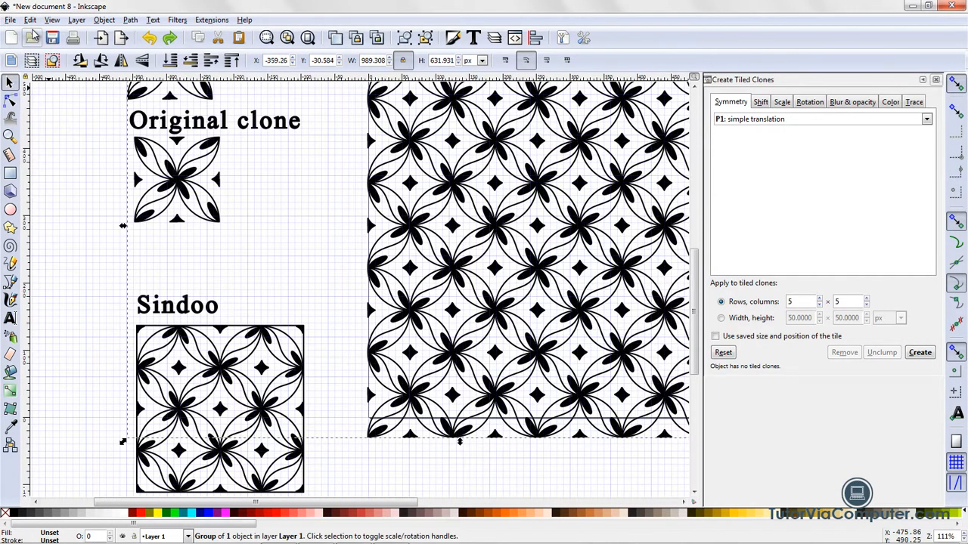
Step: Enter the group containing the pasted clone and ungroup the nested group that joins it with the tiled pattern
left_click(318, 234)
left_click(225, 230)
double_click(224, 231)
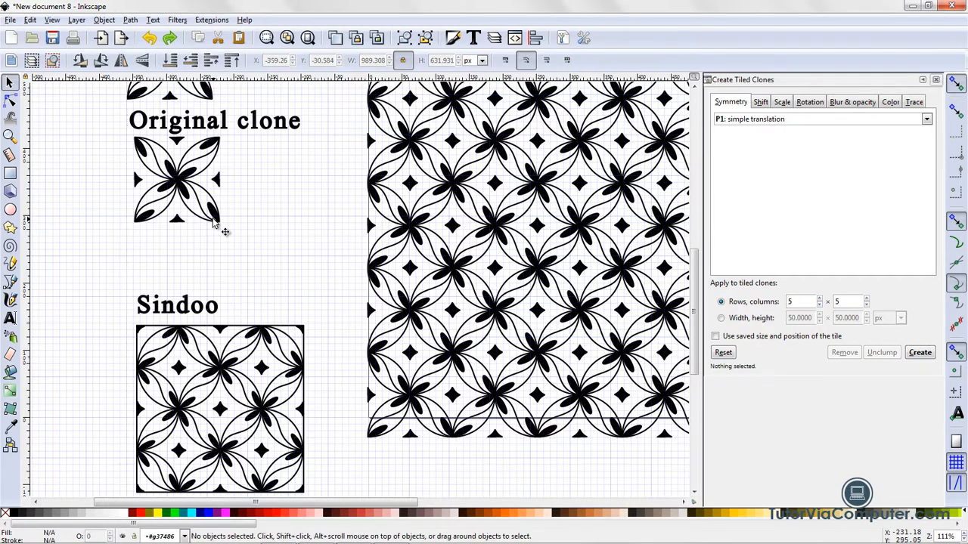
left_click(213, 220)
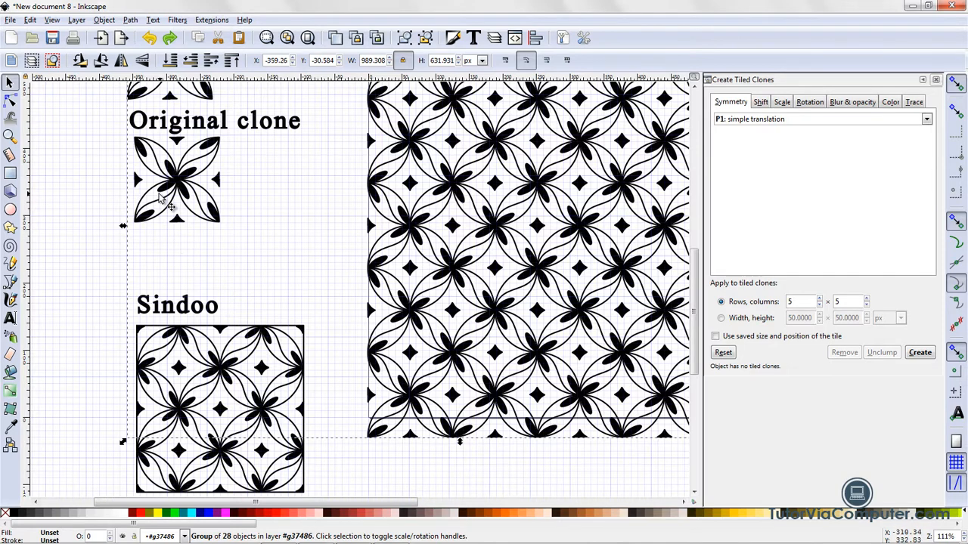
left_click(104, 20)
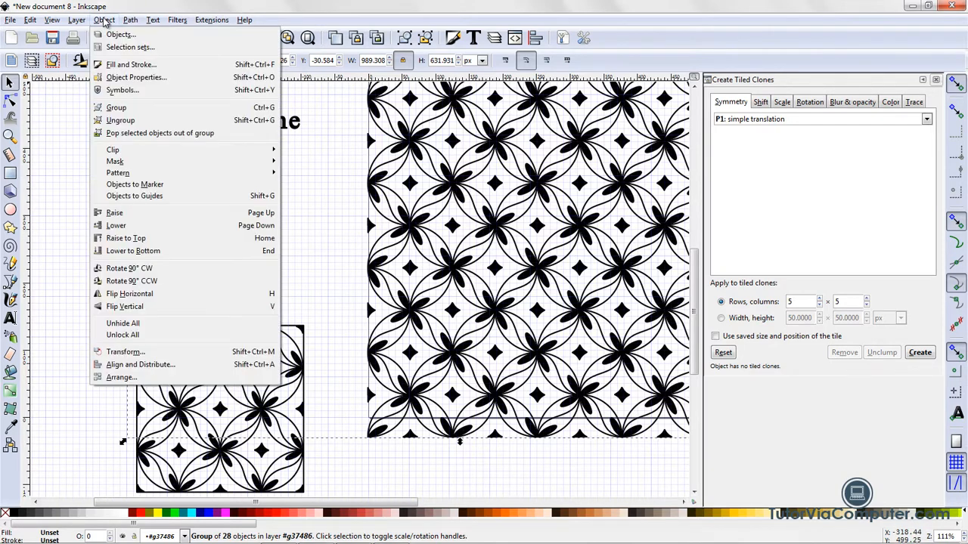
left_click(135, 120)
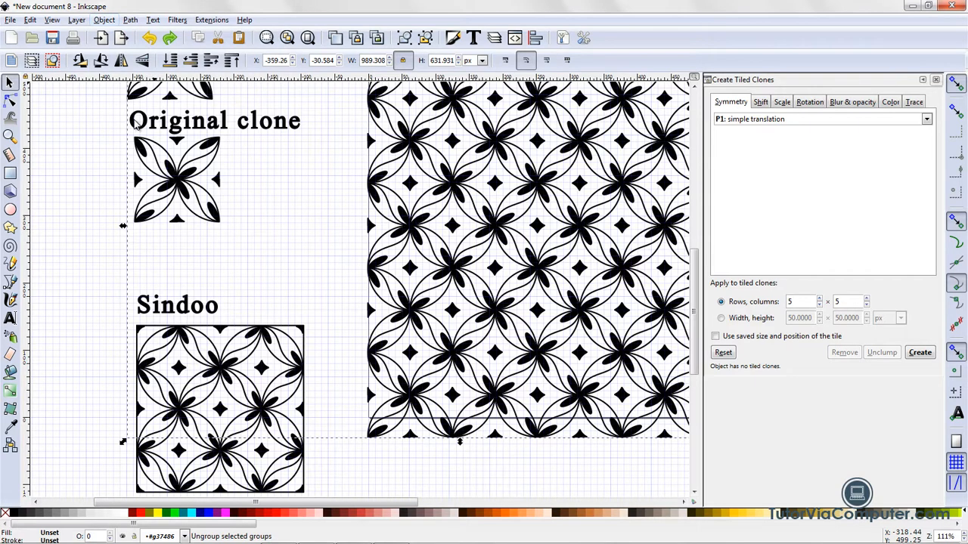
Step: Move the separated clone slightly farther down below the "Original clone" label and switch to node editing
left_click(275, 195)
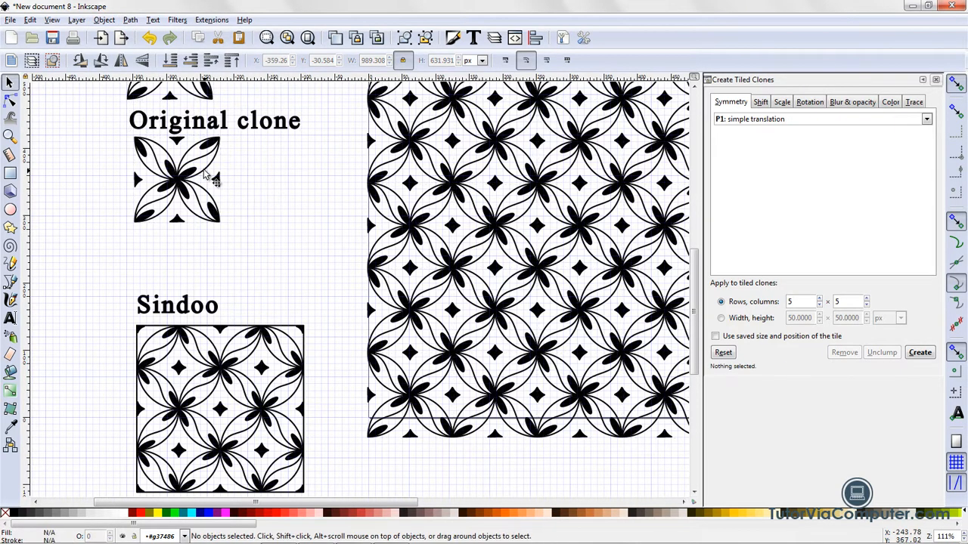
left_click_drag(202, 169, 203, 178)
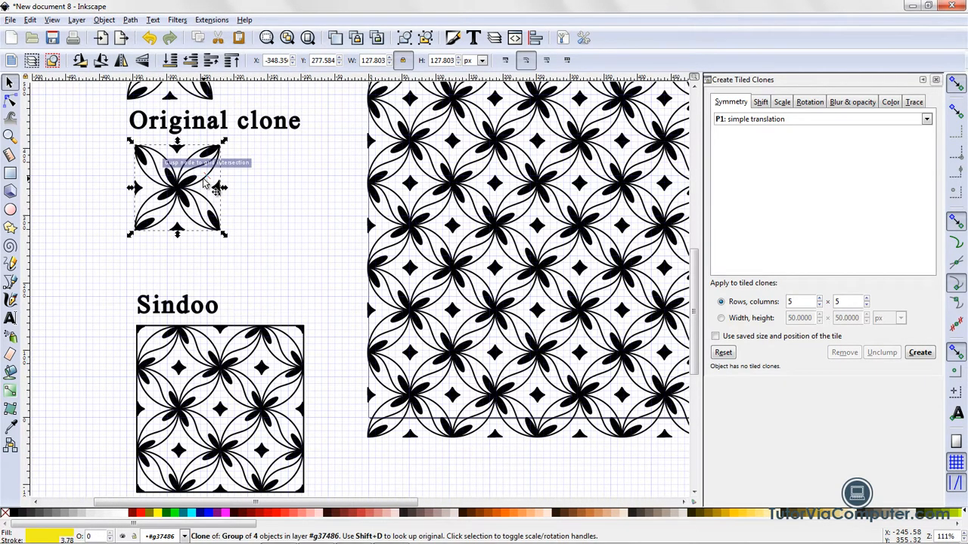
left_click(11, 101)
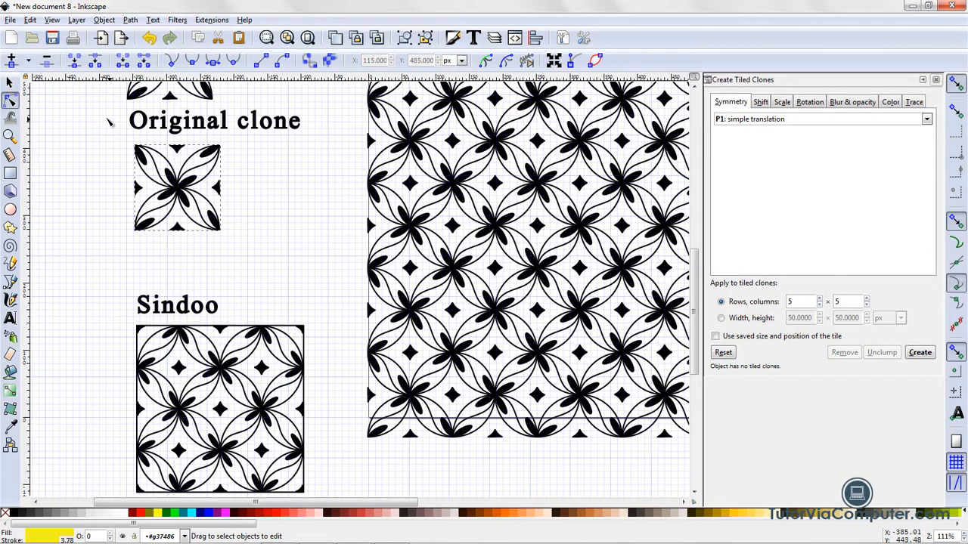
Step: Unlink the selected clone below the "Original clone" label from its original
left_click(10, 81)
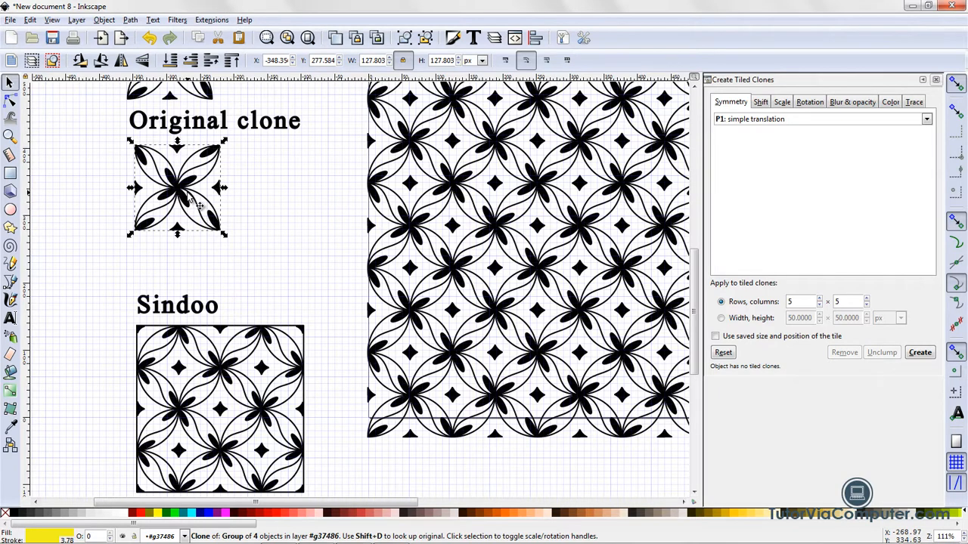
left_click(377, 37)
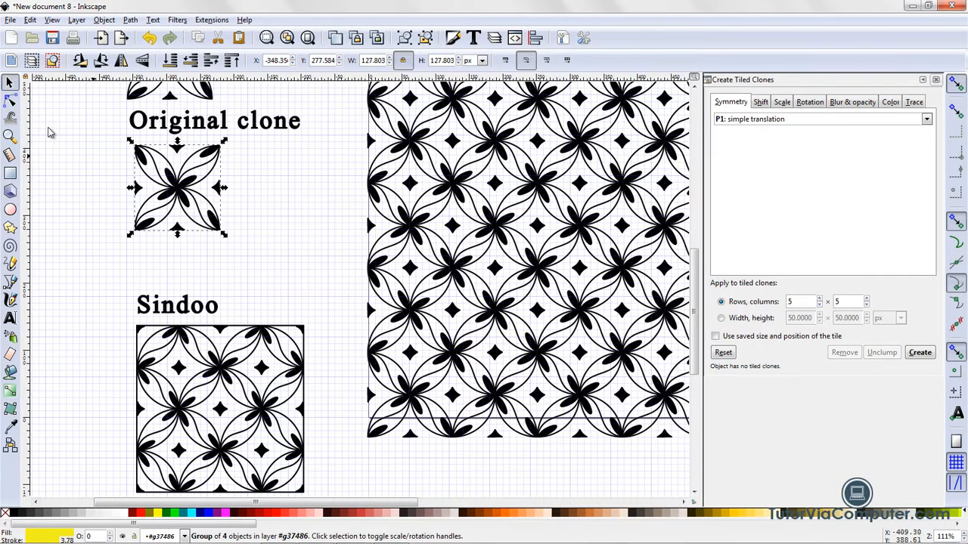
left_click(10, 100)
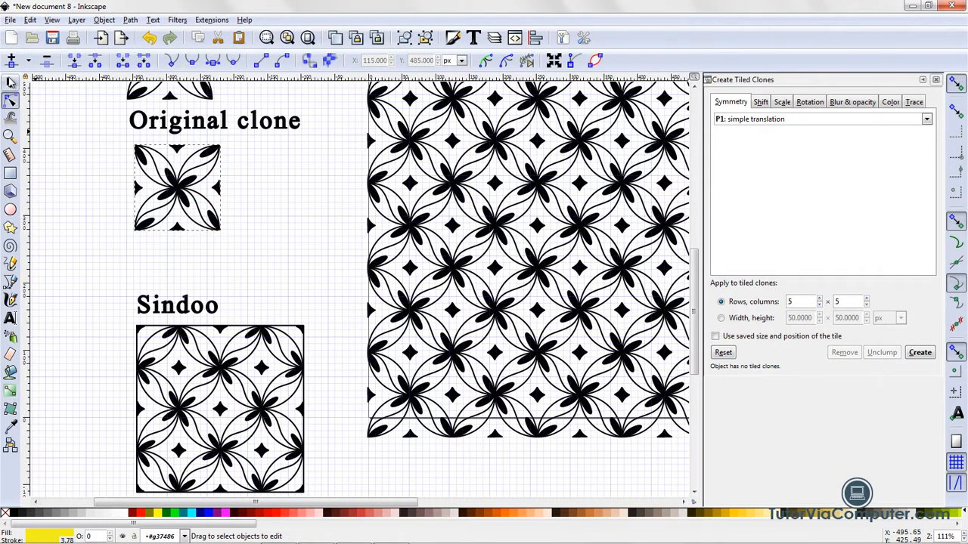
left_click(11, 82)
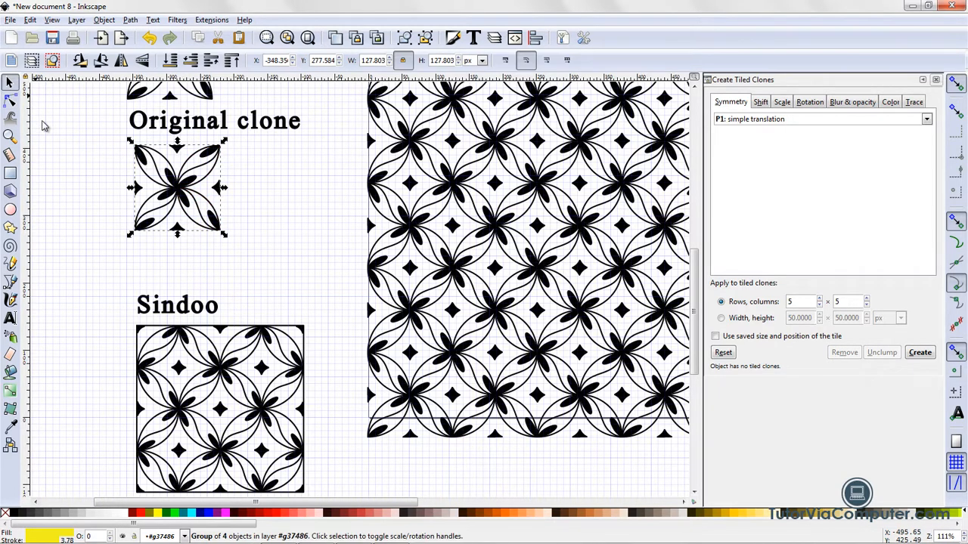
Step: Add the text label "Unlinked clone" just below the unlinked motif
left_click(10, 317)
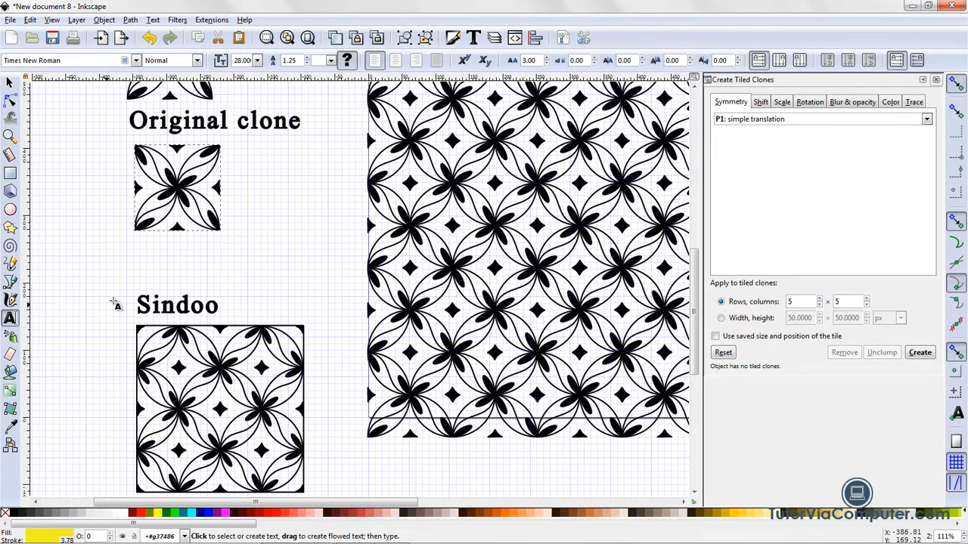
left_click(136, 252)
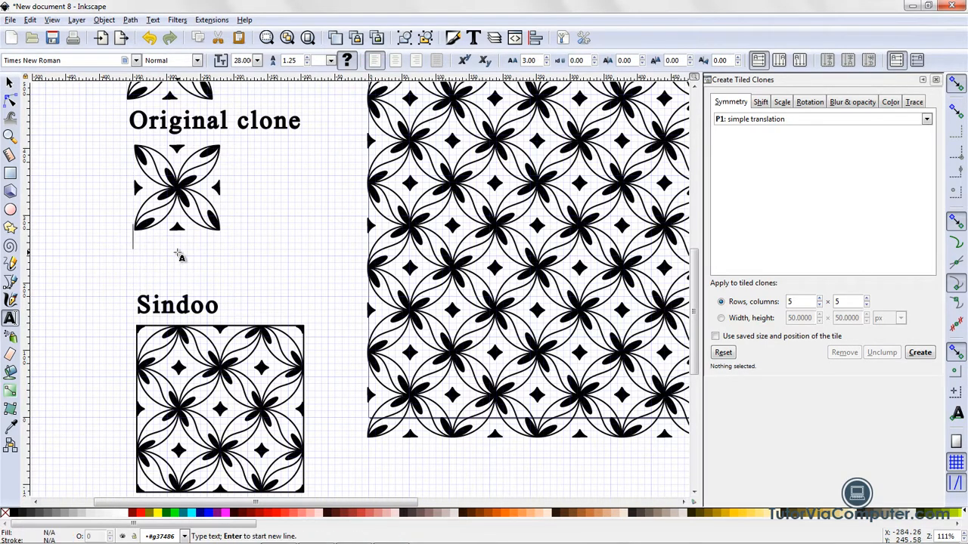
type("Unl")
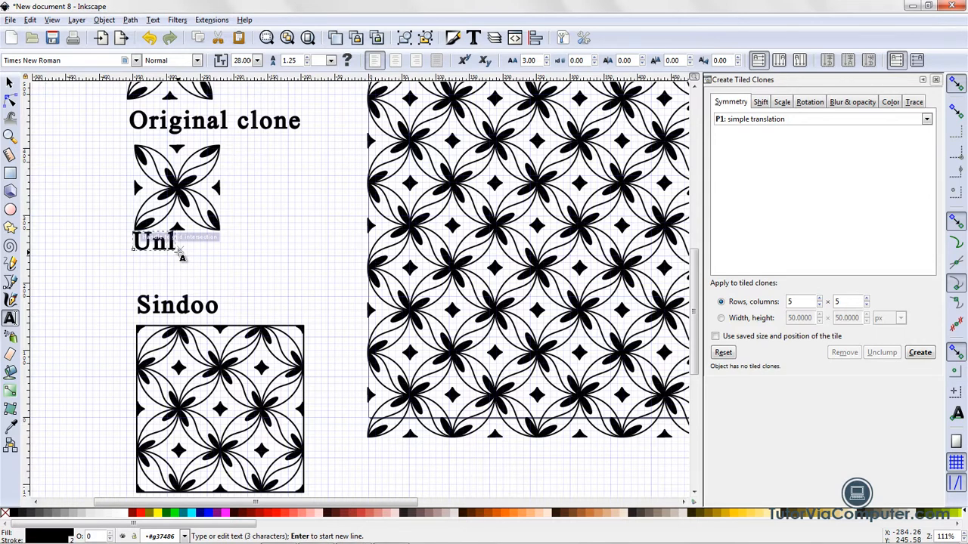
type("inke")
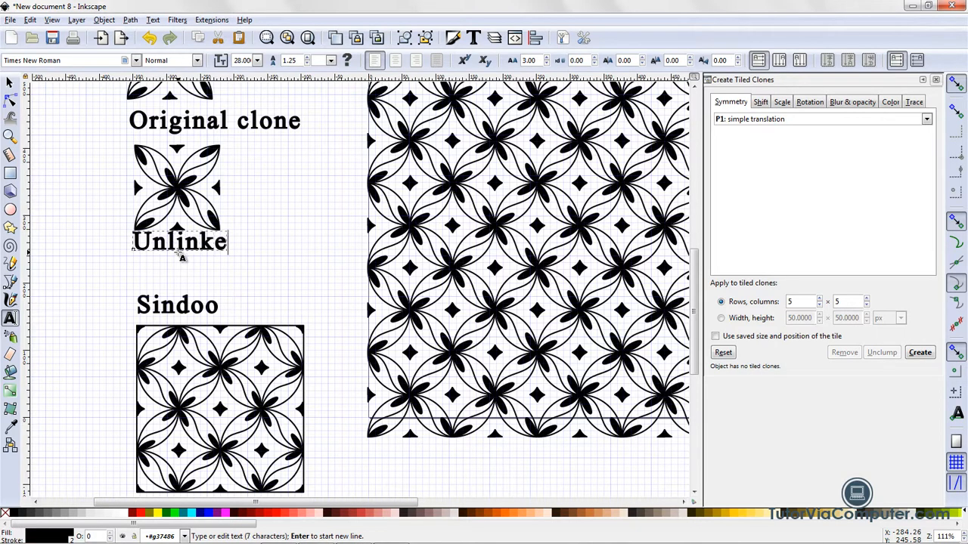
type("d clo")
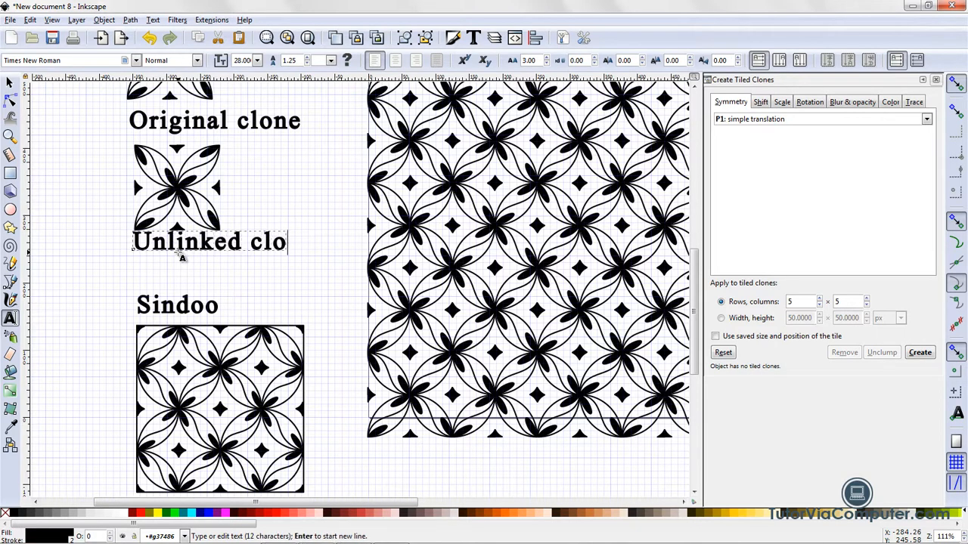
type("ne")
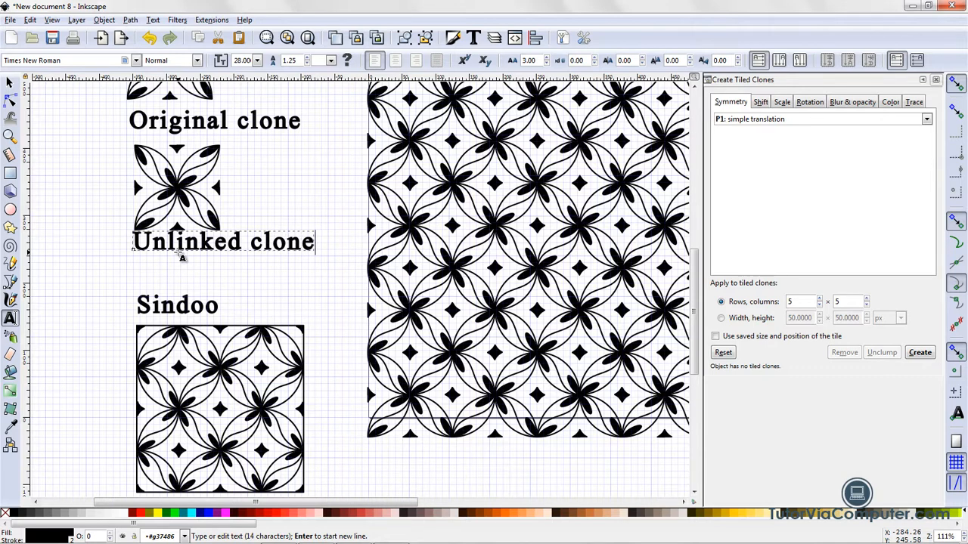
Step: Line up the unlinked motif, its label, the Sindoo label and the pattern square in one column, and close the Create Tiled Clones dialog
left_click(10, 81)
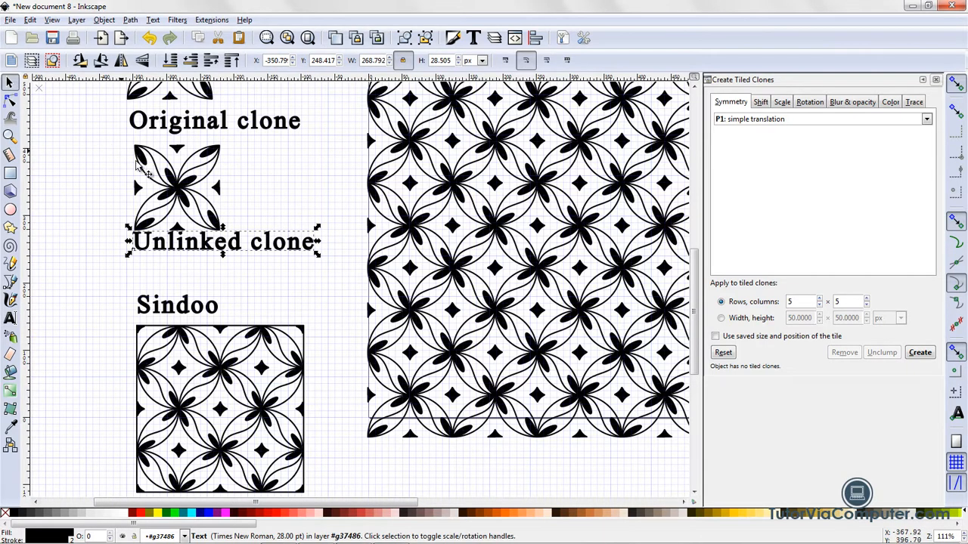
mouse_move(178, 252)
left_mouse_down()
mouse_move(174, 279)
mouse_move(174, 272)
left_mouse_up()
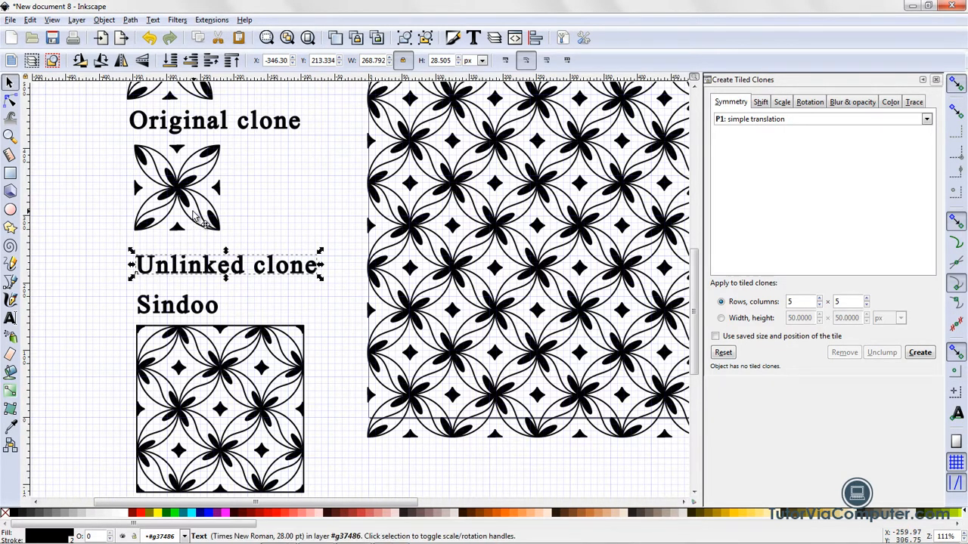
left_click_drag(198, 218, 185, 222)
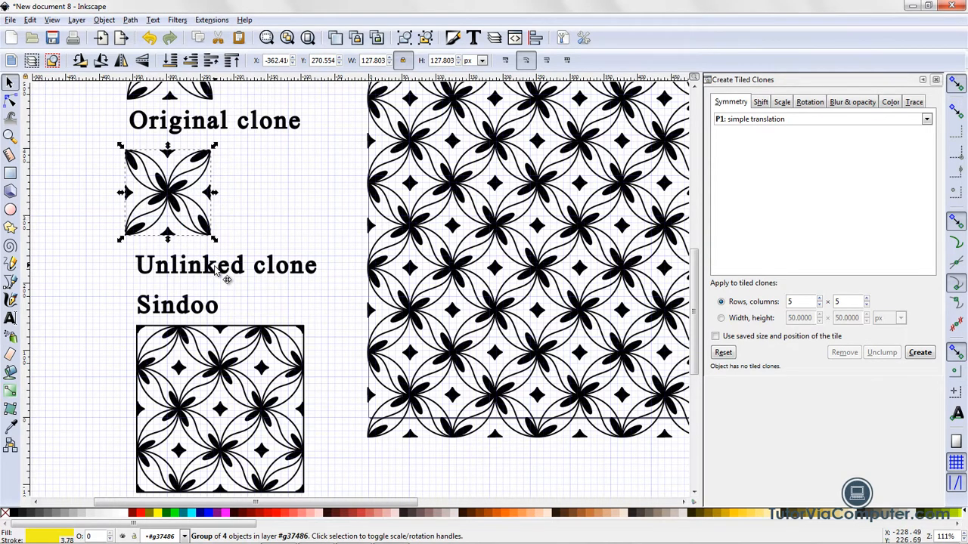
left_click_drag(225, 279, 215, 281)
left_click_drag(189, 313, 177, 317)
left_click_drag(209, 368, 218, 355)
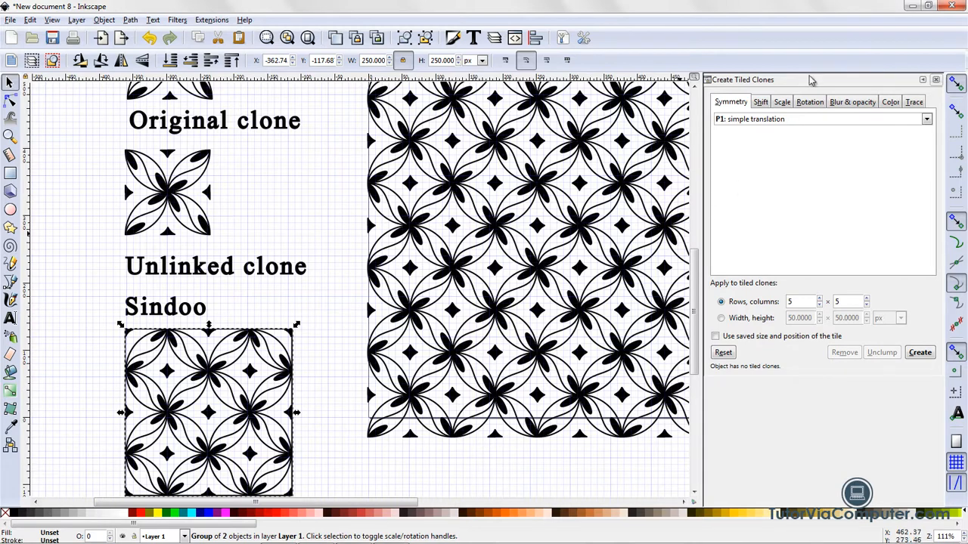
left_click(936, 80)
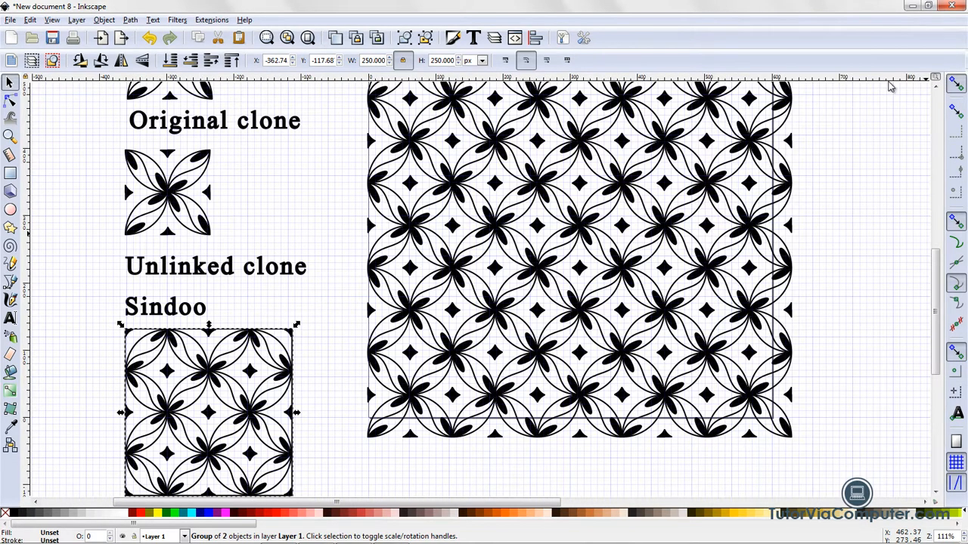
left_click(308, 39)
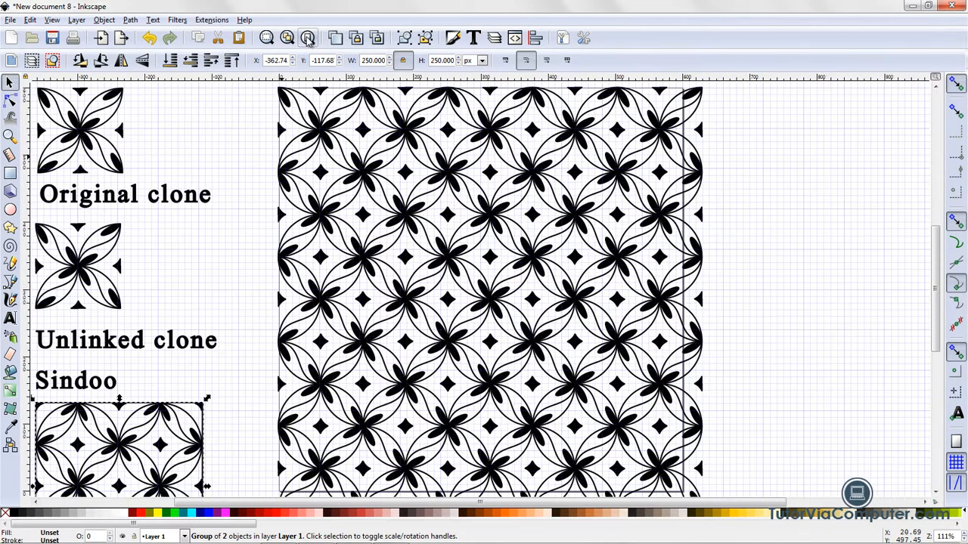
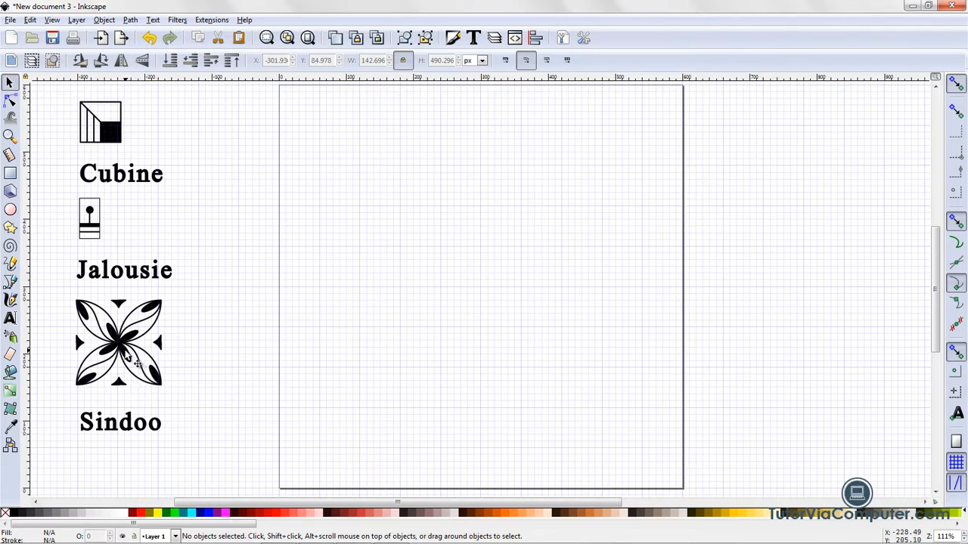
Step: In New document 3, move the Sindoo motif from beside the page onto the blank page
left_click(137, 363)
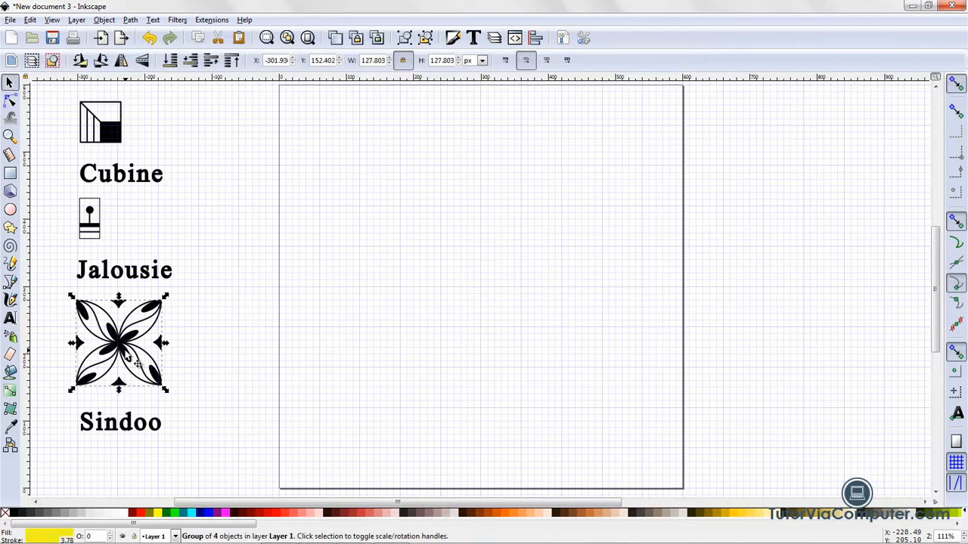
left_click_drag(137, 364, 425, 270)
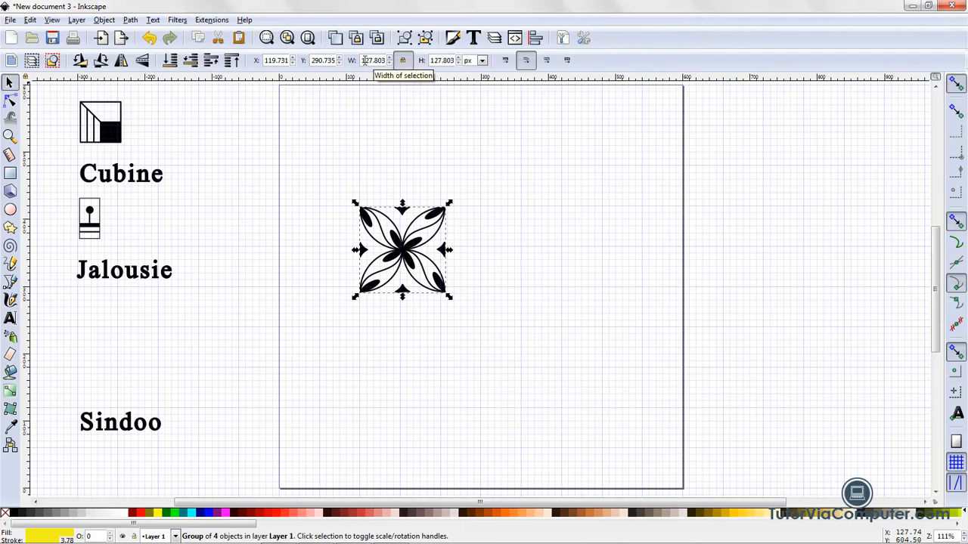
Step: Scale the Sindoo motif proportionally to a width of 120 px and snap its centre to a grid intersection
left_click(403, 61)
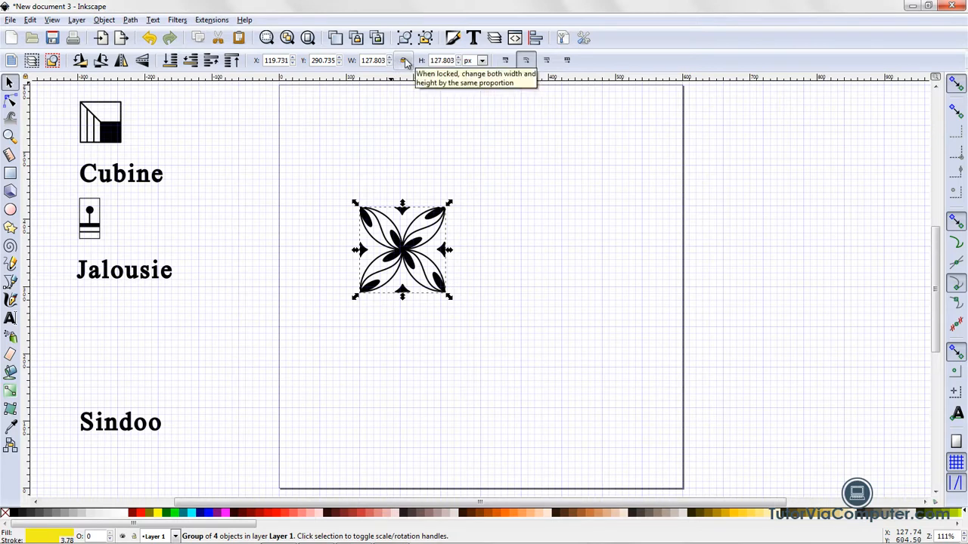
left_click(403, 62)
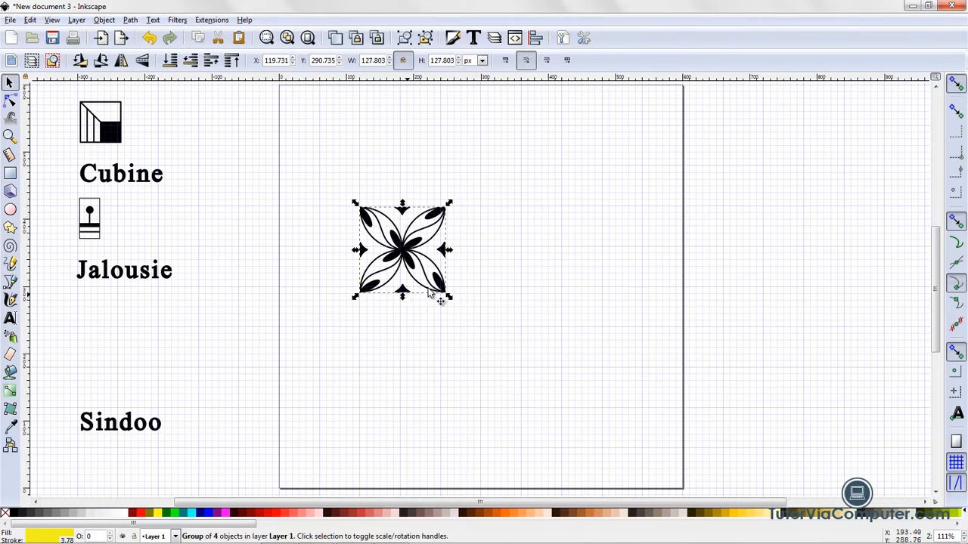
double_click(370, 60)
type("120")
key("Return")
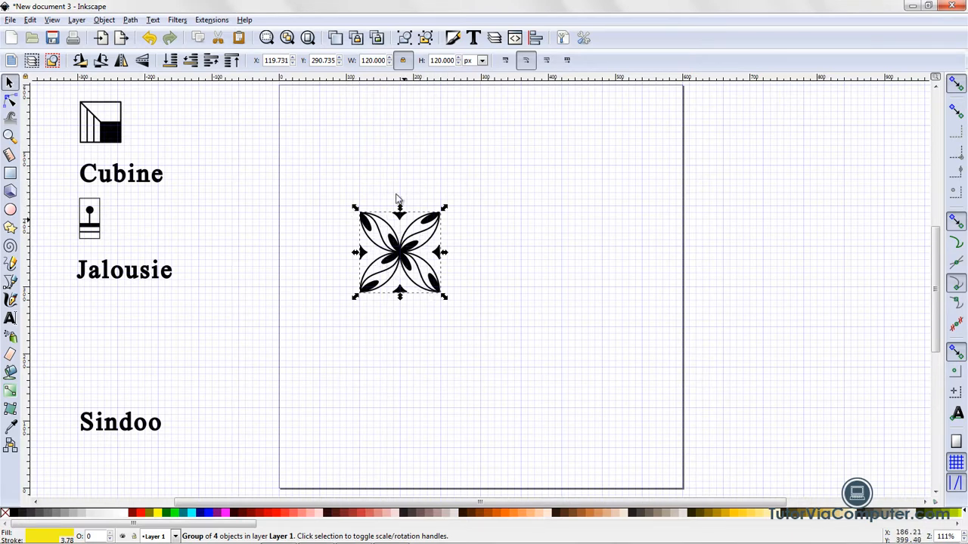
mouse_move(414, 262)
left_mouse_down()
mouse_move(405, 244)
mouse_move(416, 258)
left_mouse_up()
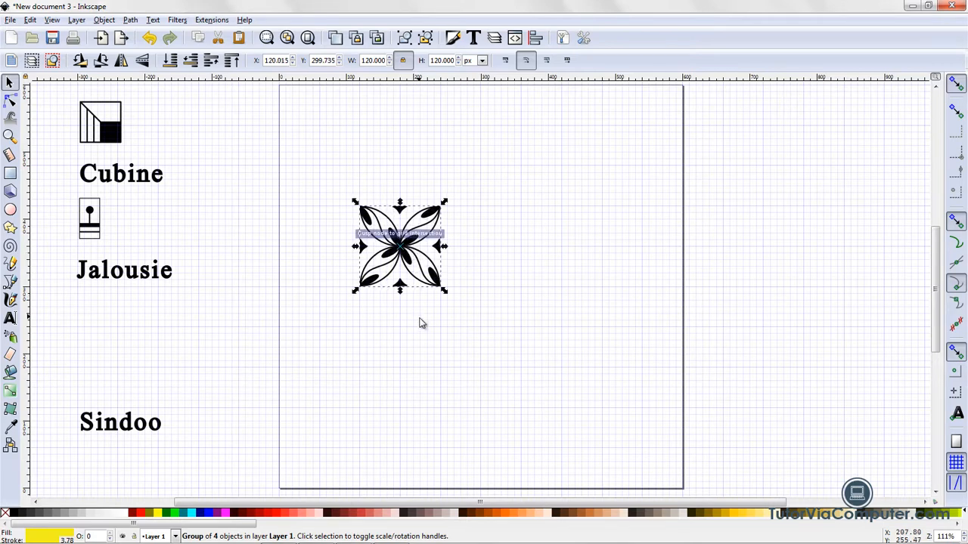
left_click(422, 325)
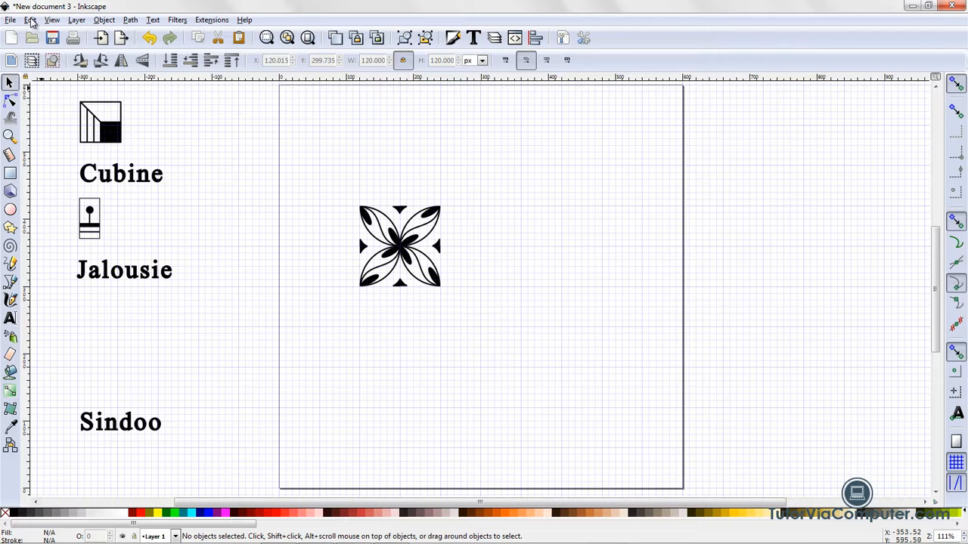
Step: Create tiled clones of the Sindoo motif in 2 rows and 2 columns with P1 simple translation symmetry
left_click(407, 250)
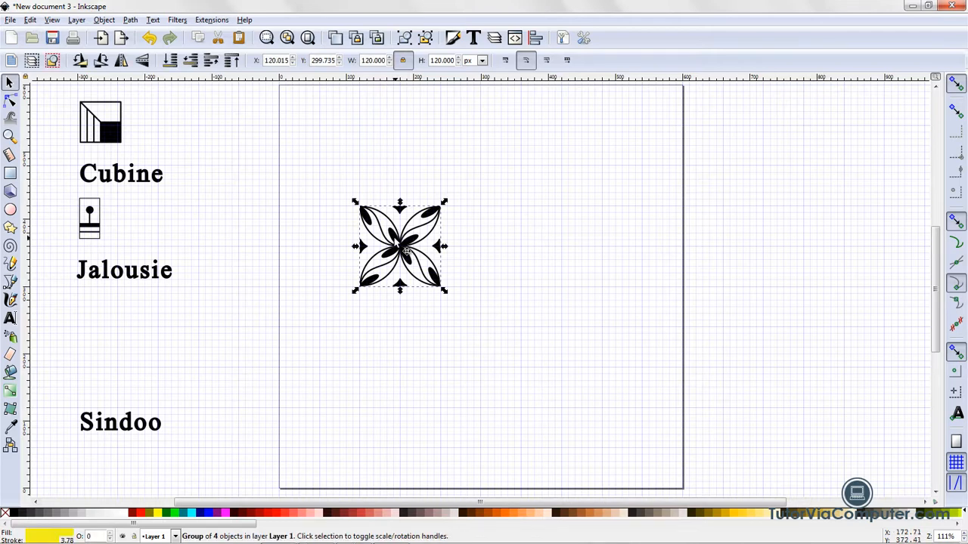
left_click(30, 20)
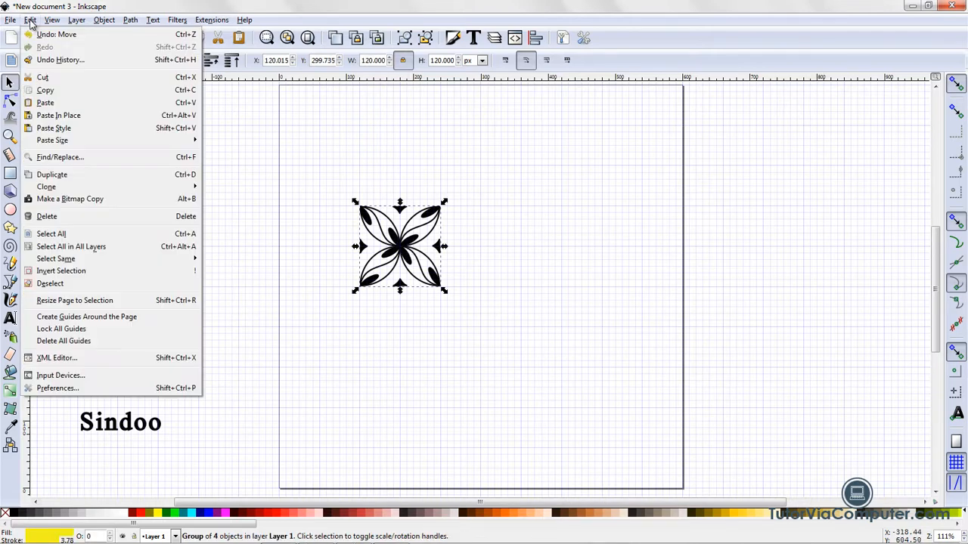
mouse_move(64, 189)
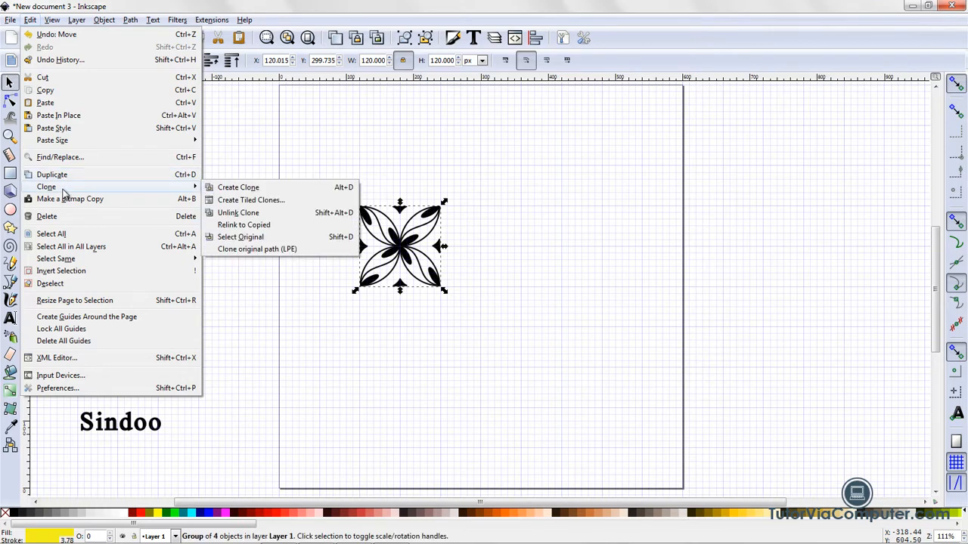
left_click(231, 200)
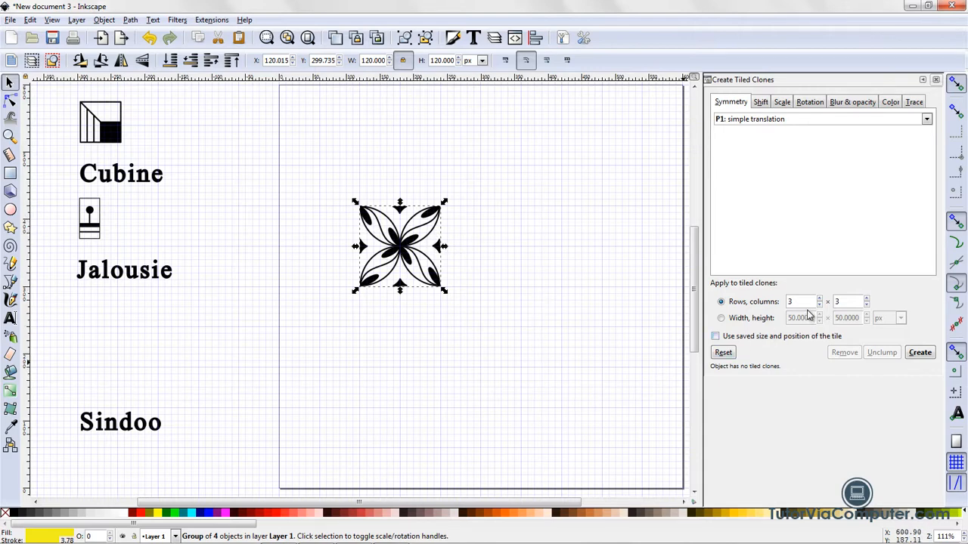
type("2")
left_click(731, 356)
left_click(920, 353)
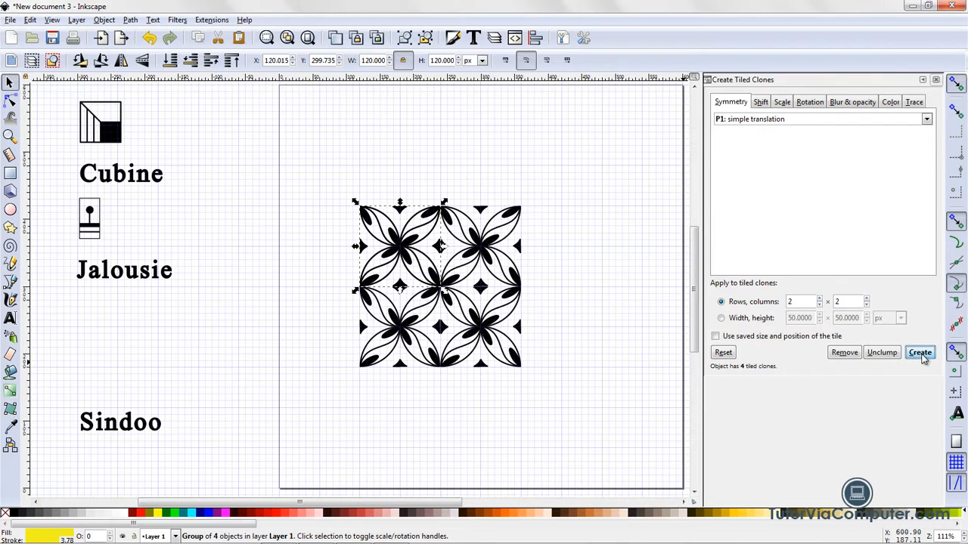
left_click(547, 406)
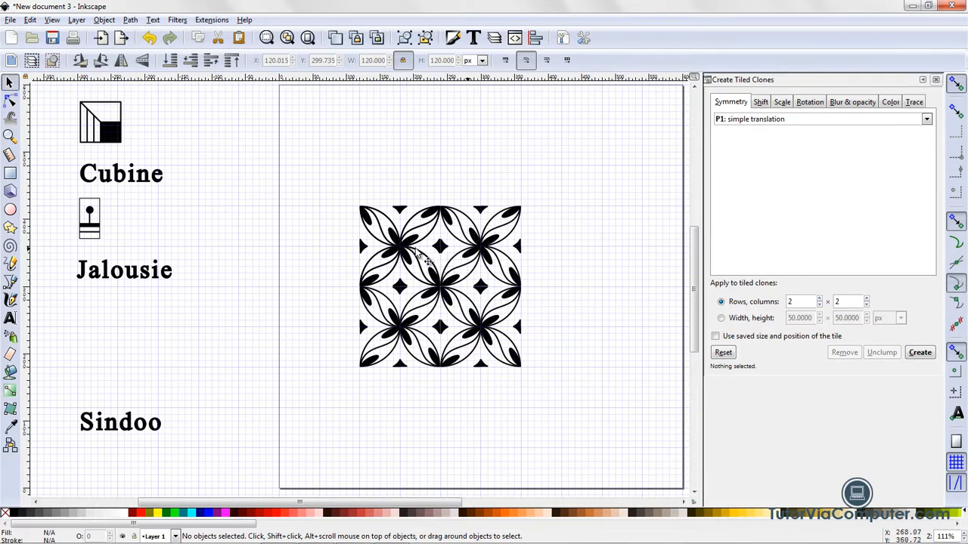
Step: Select the original from its lower-right tiled clone and move it off the page to just above the Sindoo label
left_click(518, 365)
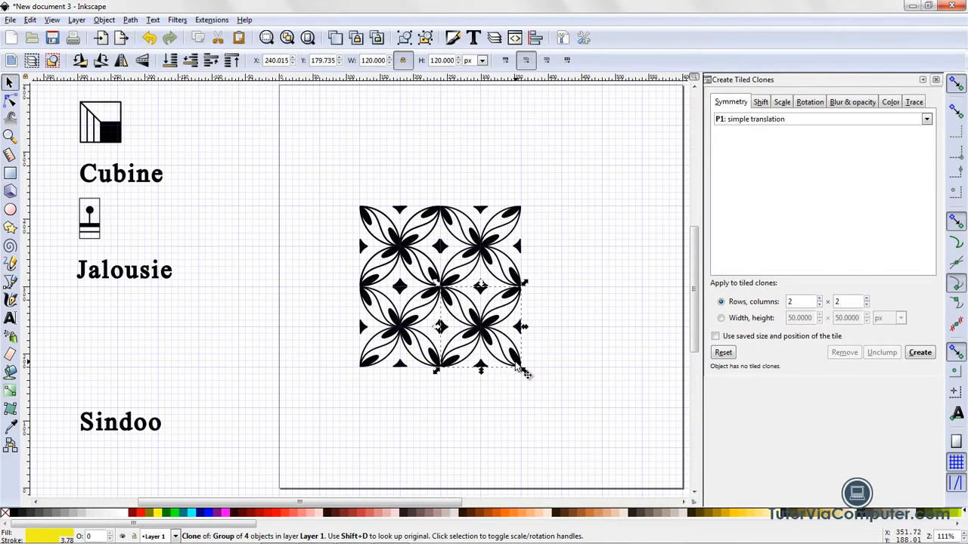
left_click(31, 19)
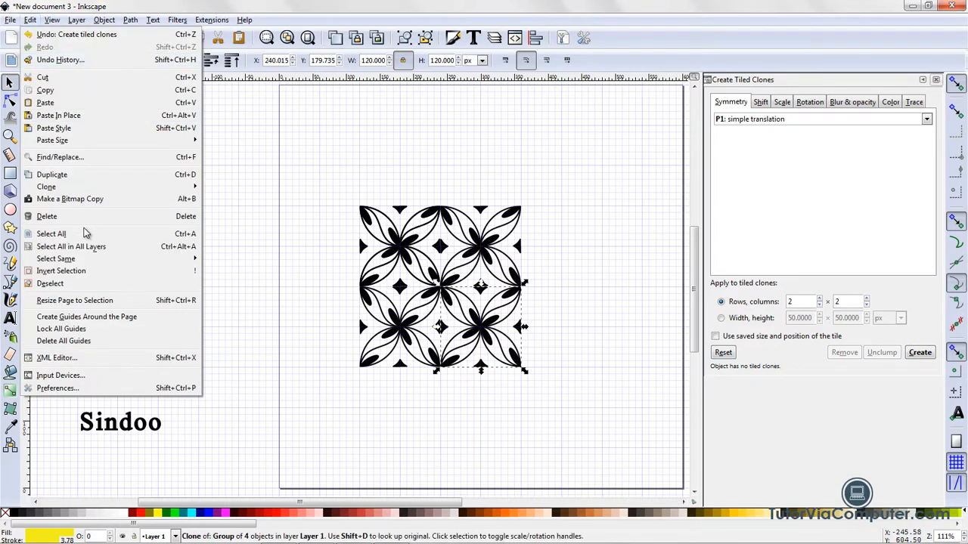
mouse_move(72, 187)
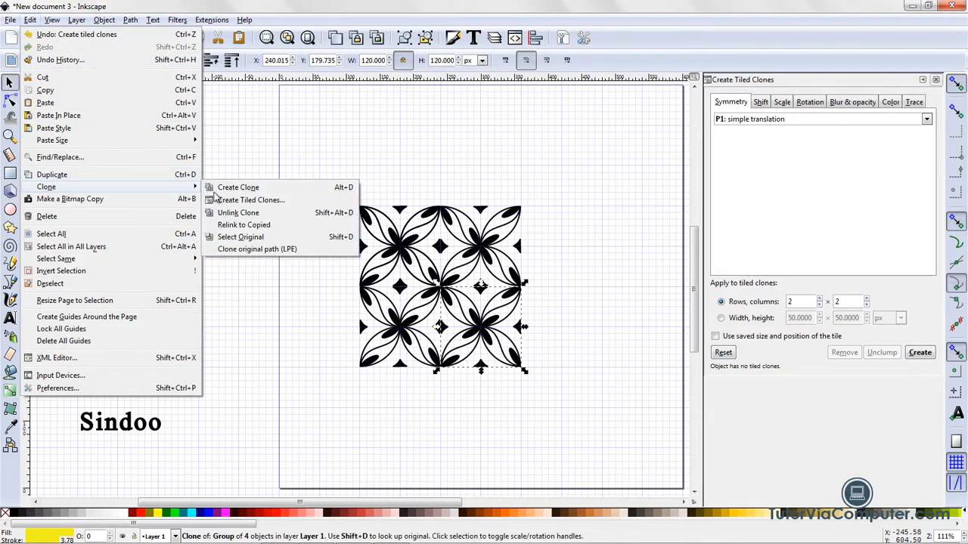
left_click(240, 236)
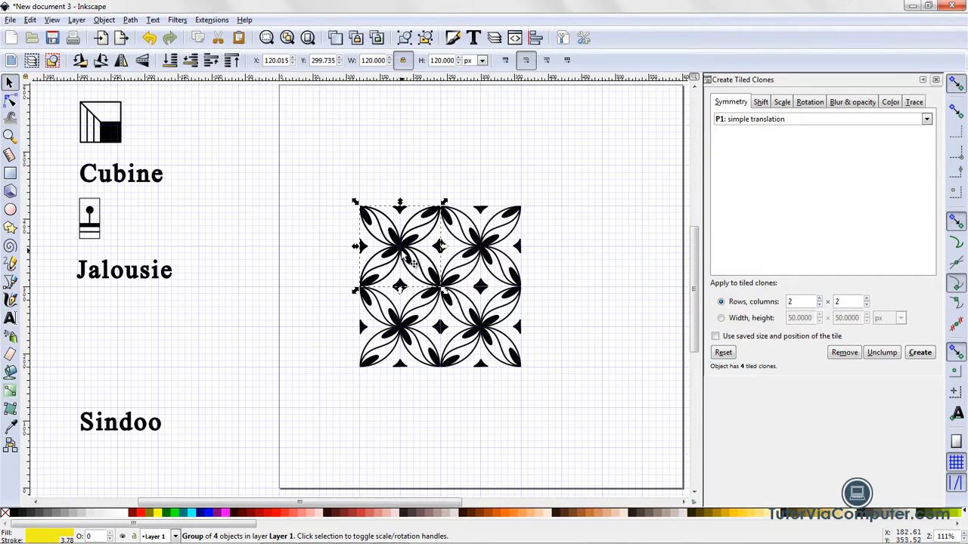
left_click_drag(409, 259, 127, 363)
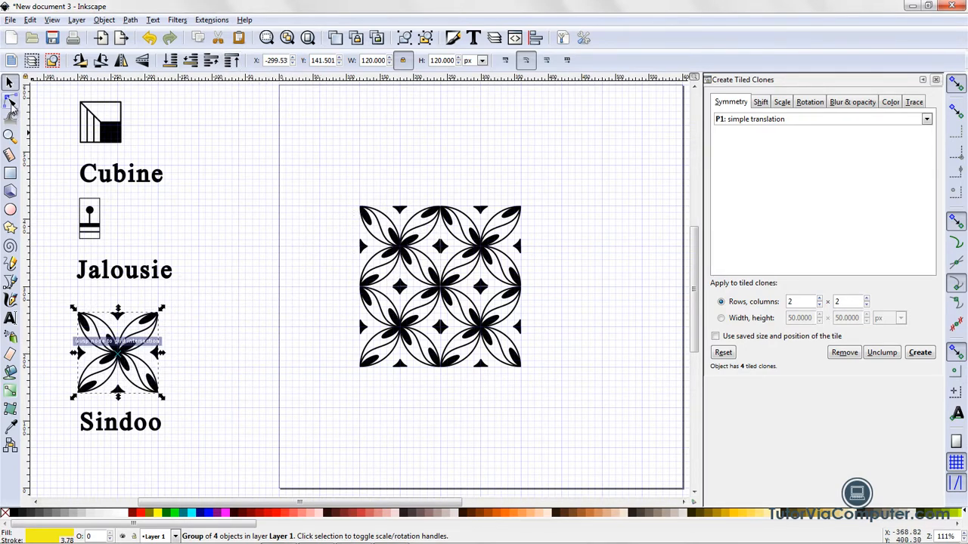
Step: Enlarge the original Sindoo motif proportionally to about 121.77 px so its tiled clones overlap slightly at the seams
left_click(10, 99)
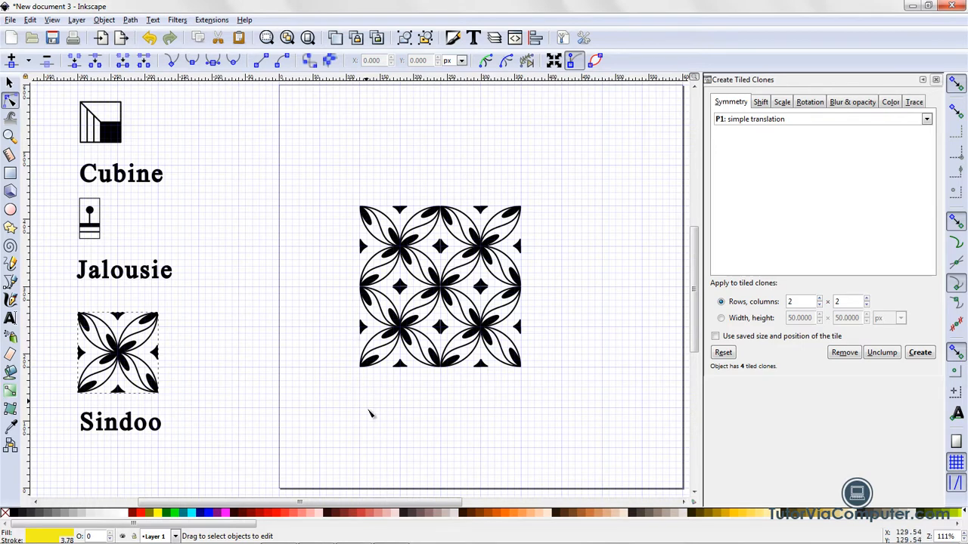
left_click(10, 81)
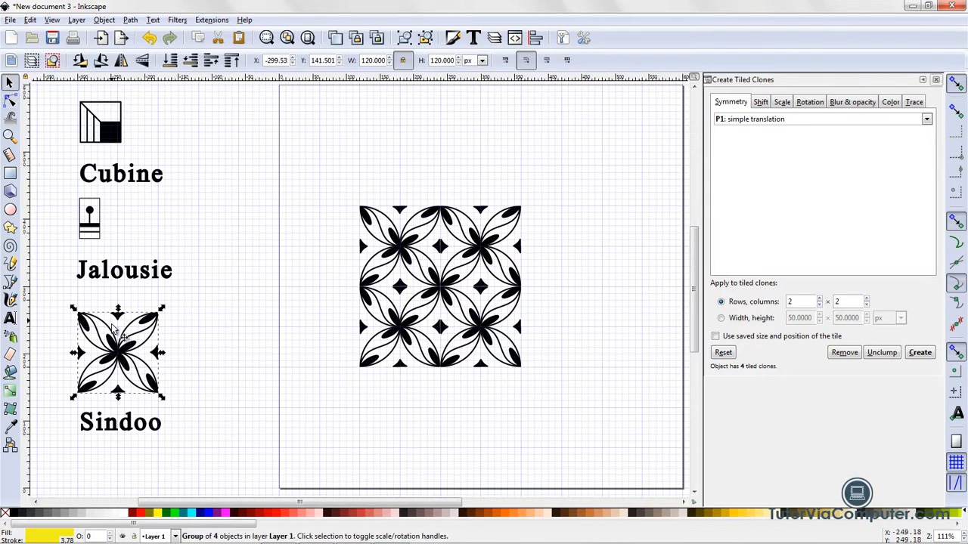
left_click(136, 361)
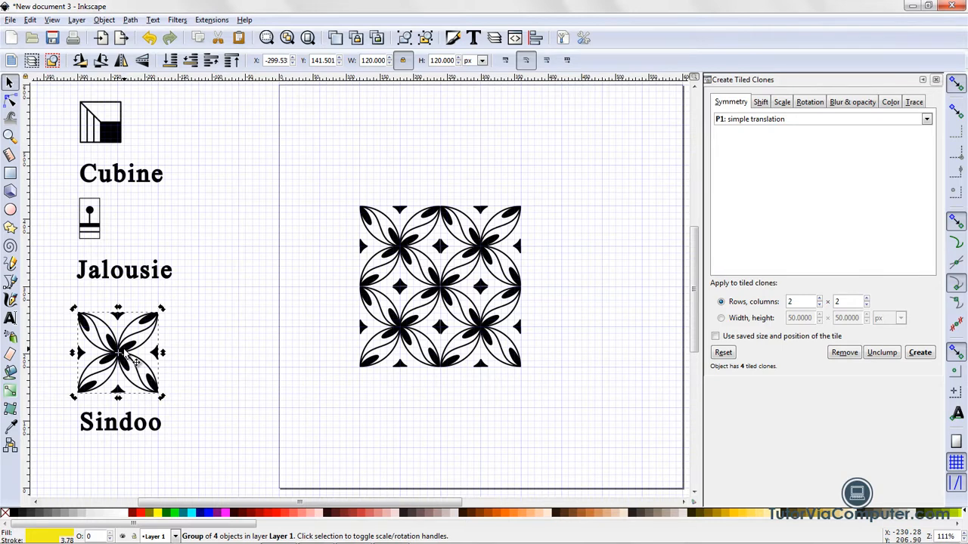
key("alt")
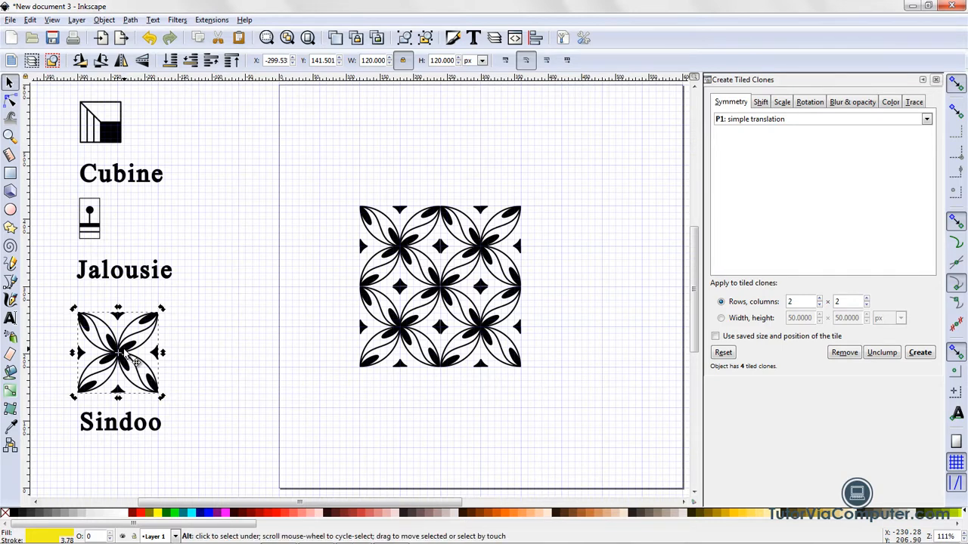
key("alt+.")
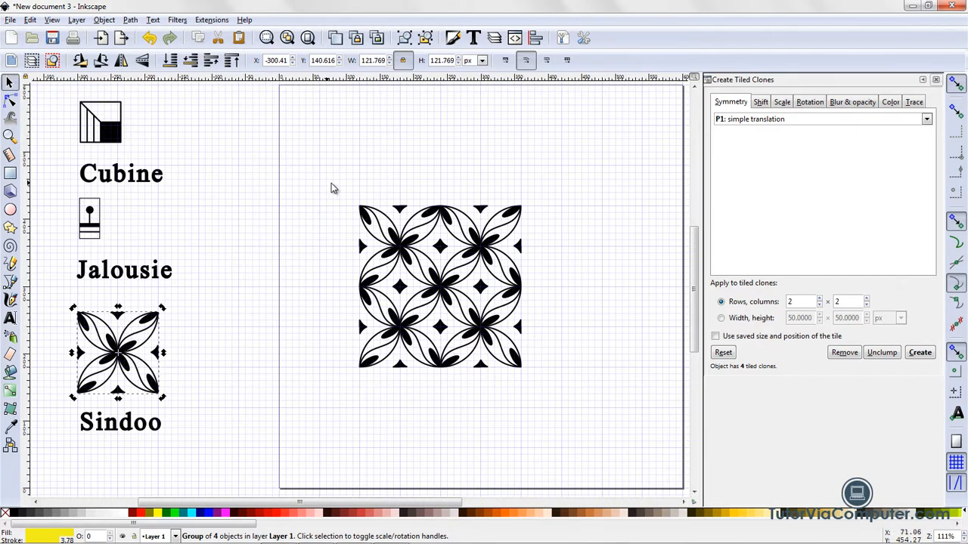
Step: Select all four Sindoo clones and move them together about 60 px to the right on the page
left_click_drag(326, 183, 561, 422)
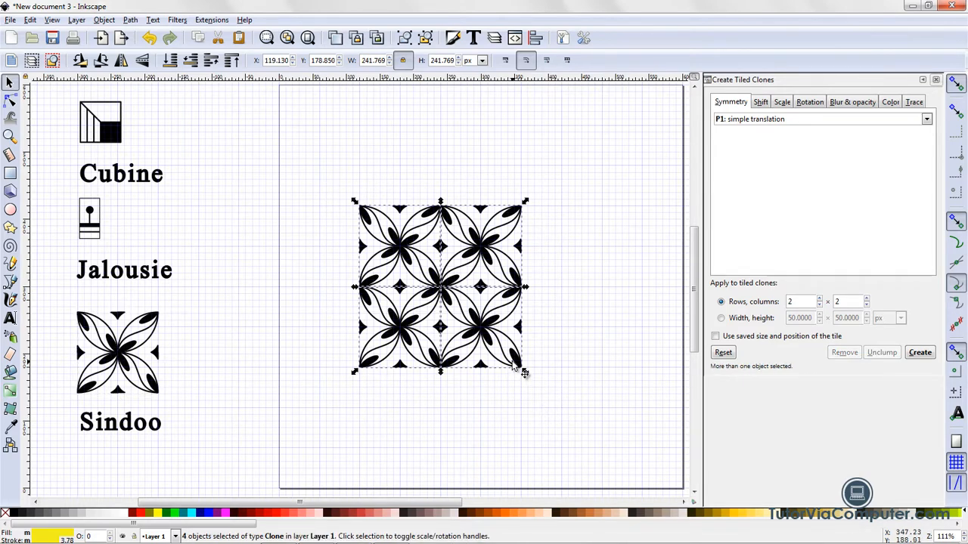
left_click_drag(512, 362, 555, 363)
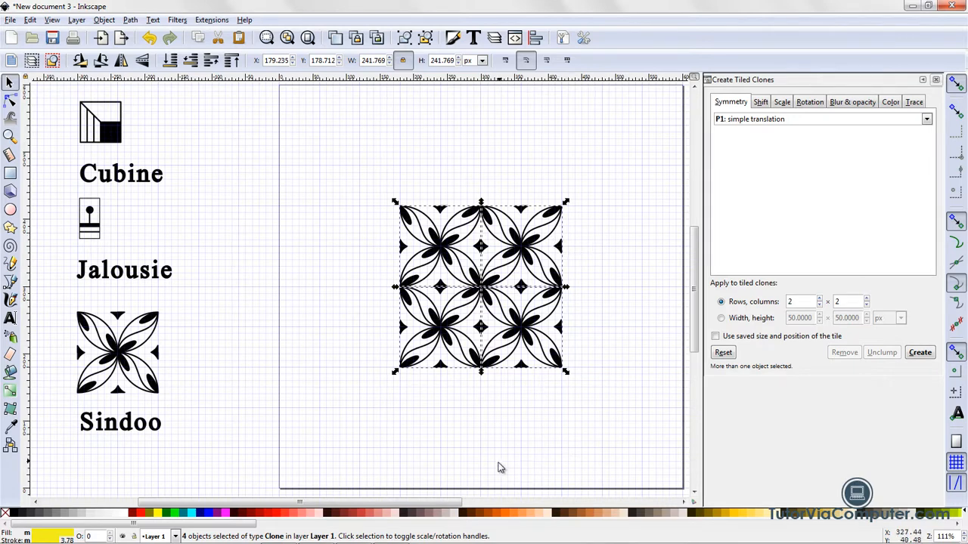
left_click(465, 438)
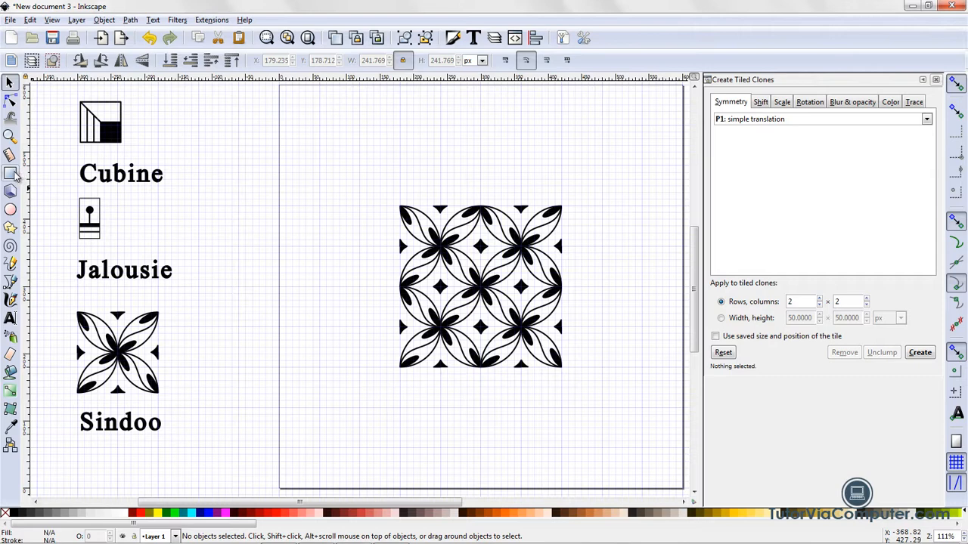
Step: Draw an unfilled 240 × 240 px rectangle with a black stroke as a frame around the Sindoo pattern
left_click(11, 173)
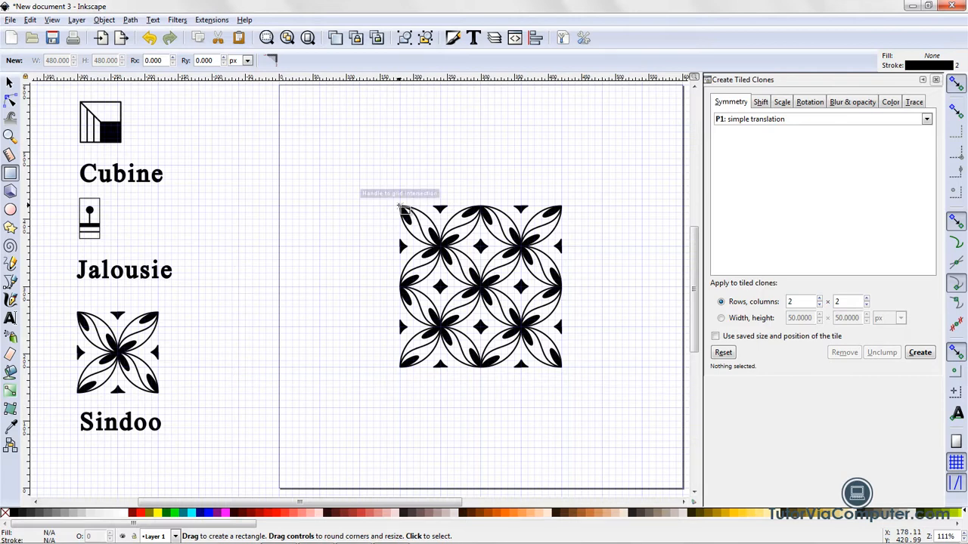
left_click_drag(402, 207, 562, 369)
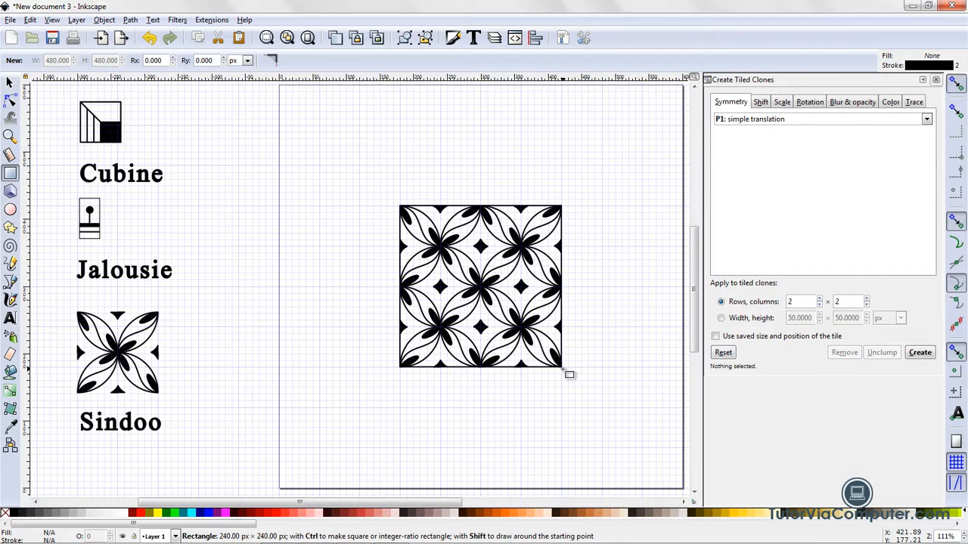
left_click_drag(562, 368, 563, 368)
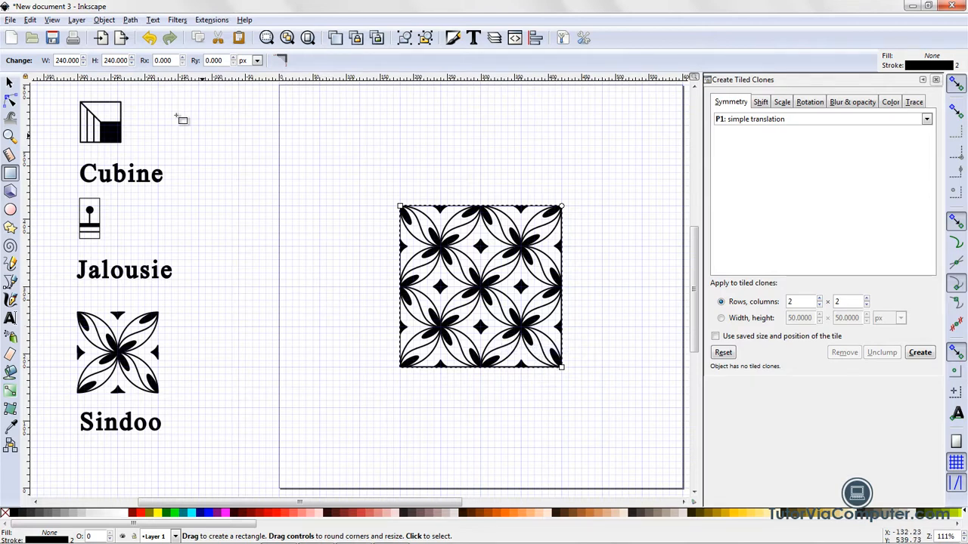
left_click(9, 83)
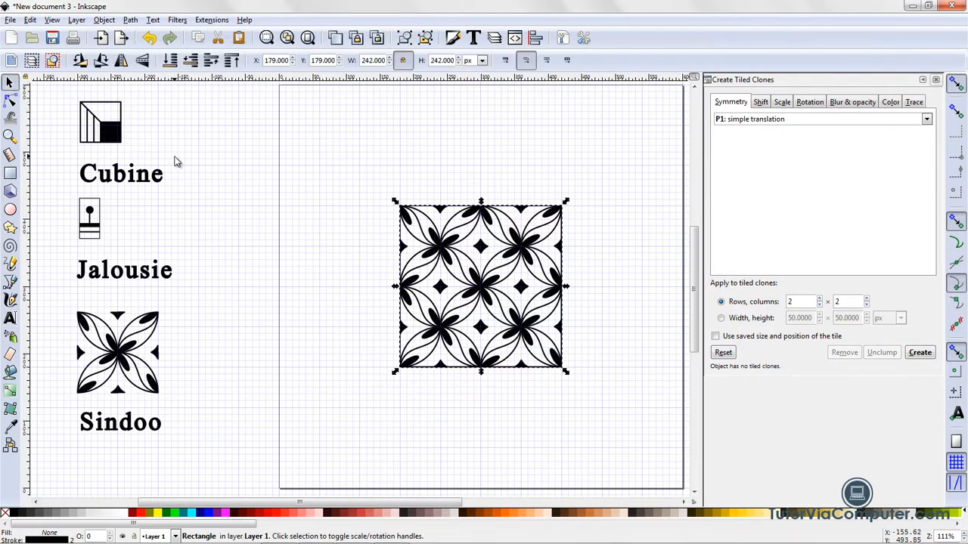
left_click(174, 161)
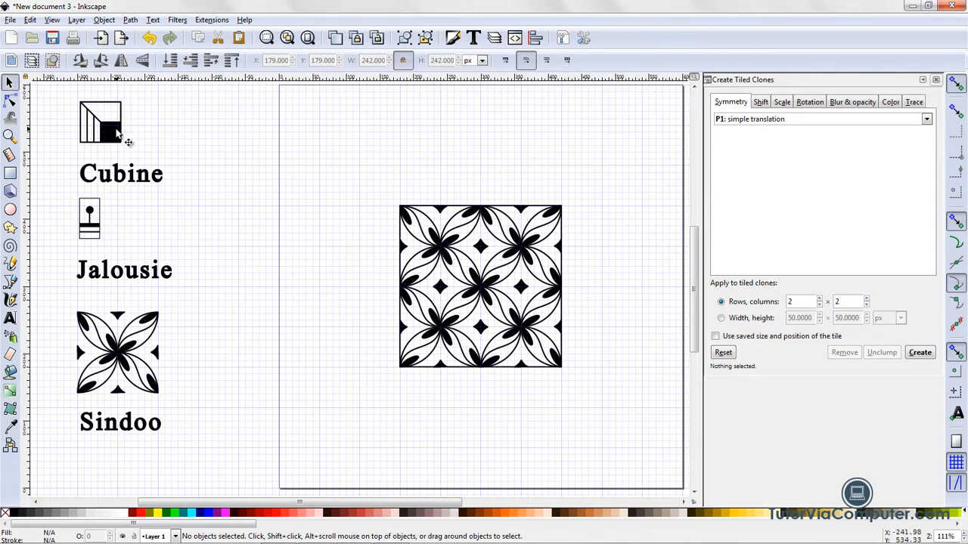
Step: Duplicate the Cubine motif and place the copy diagonally outside the frame's upper-left corner, touching it corner to corner
left_click(127, 141)
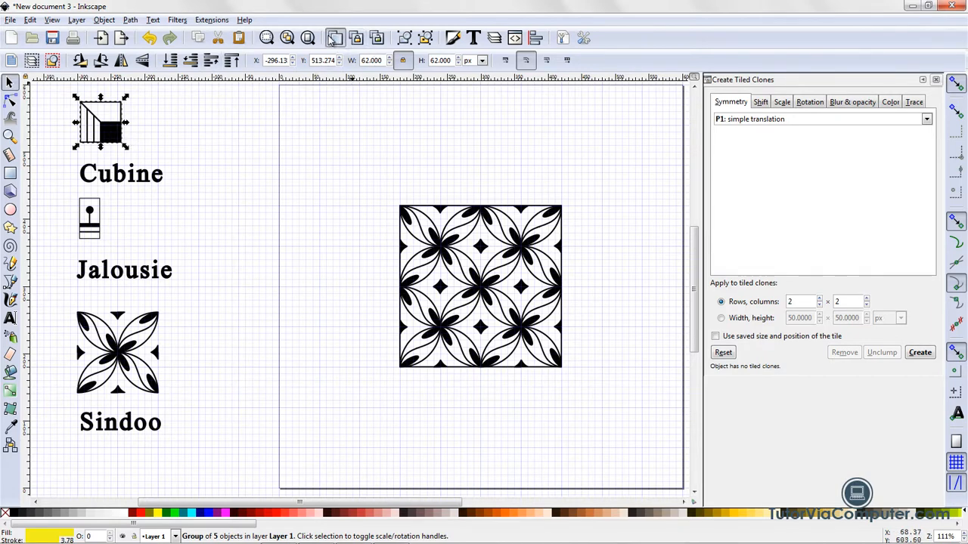
left_click(342, 40)
left_click_drag(109, 132, 388, 191)
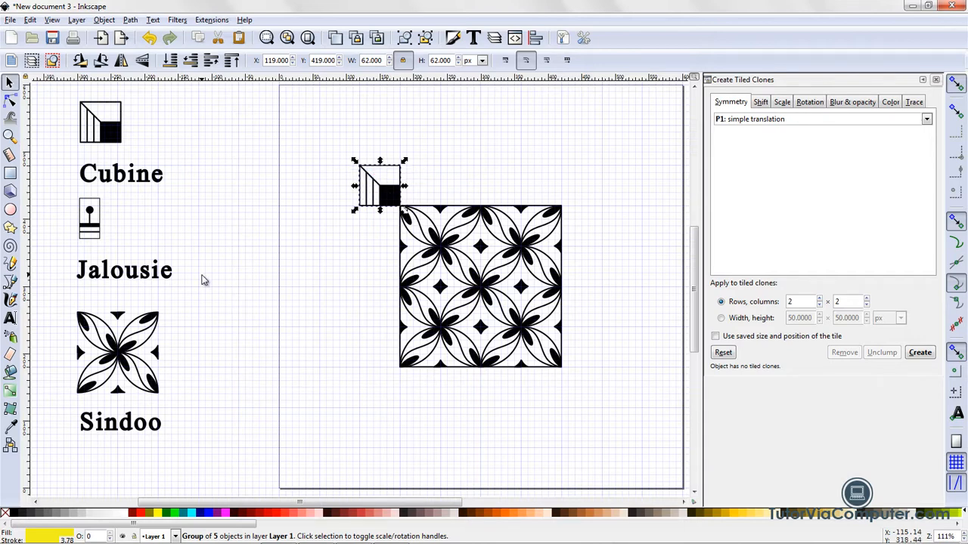
left_click(122, 63)
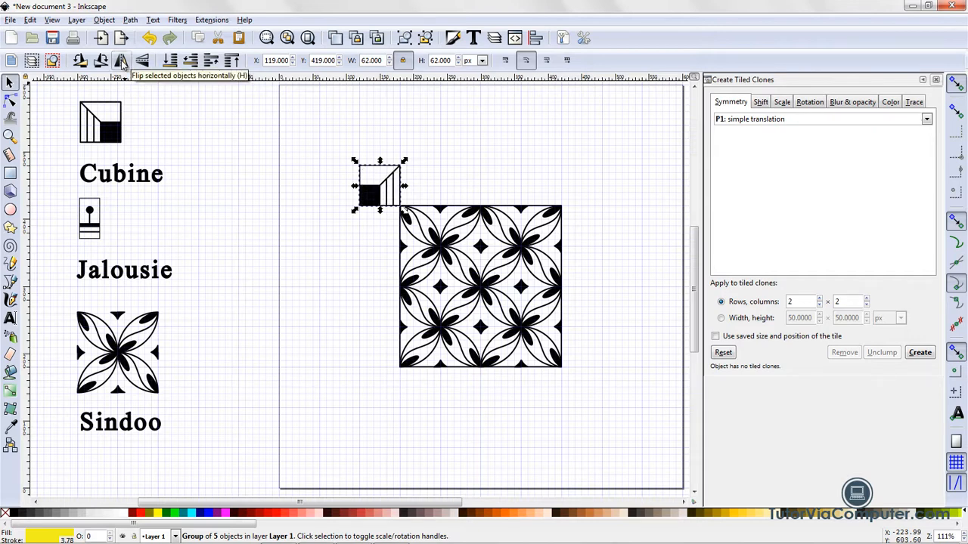
left_click(31, 21)
left_click(49, 34)
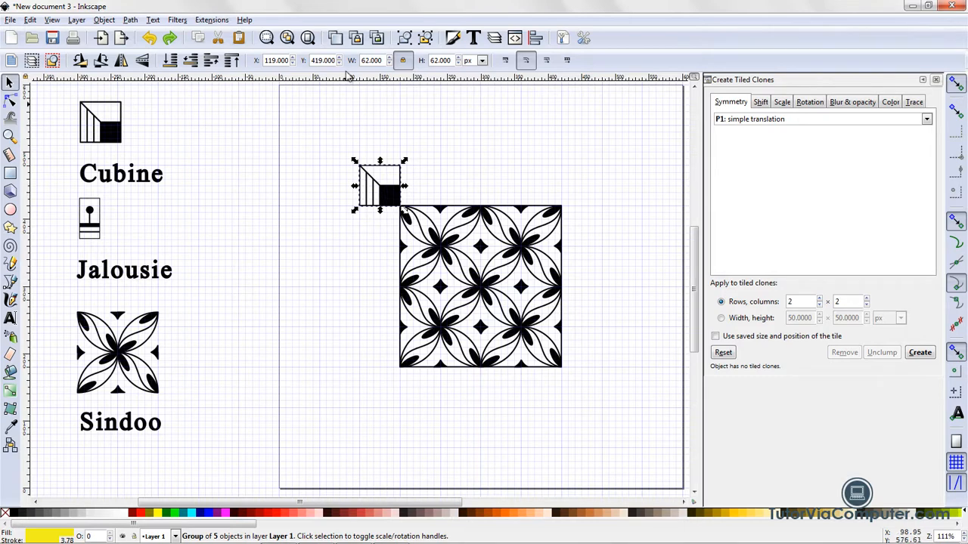
Step: Duplicate the placed Cubine tile, flip the copy horizontally, and move it outside the frame's upper-right corner
left_click(336, 38)
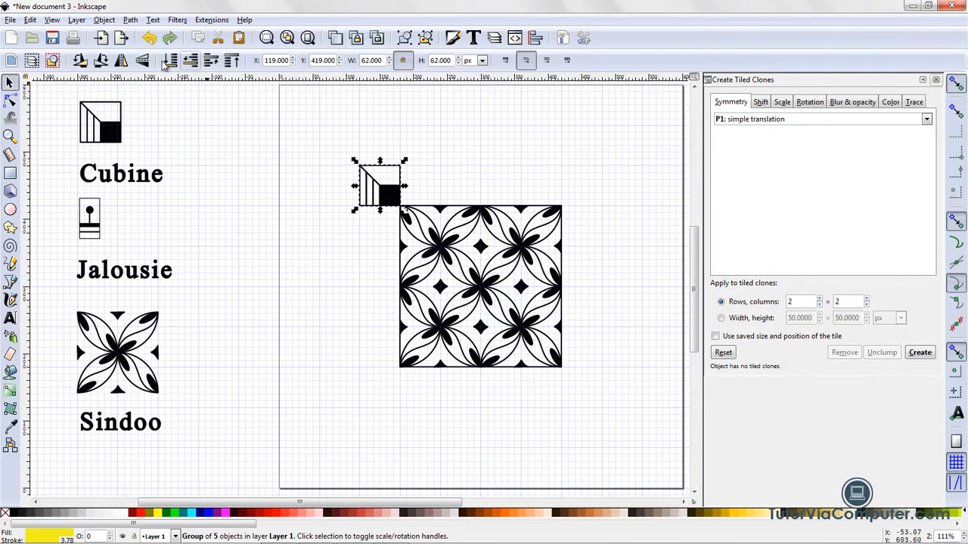
left_click(122, 64)
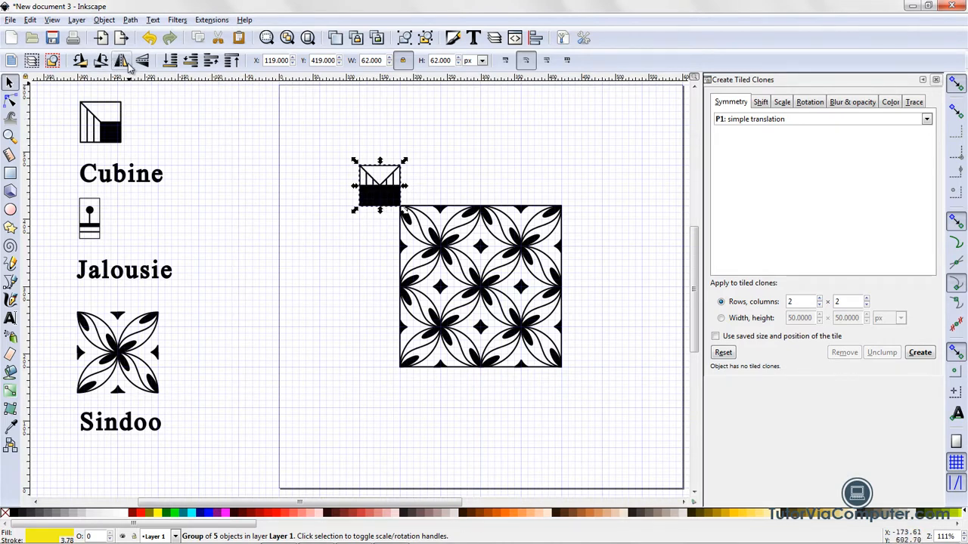
left_click_drag(390, 206, 597, 208)
left_click(581, 301)
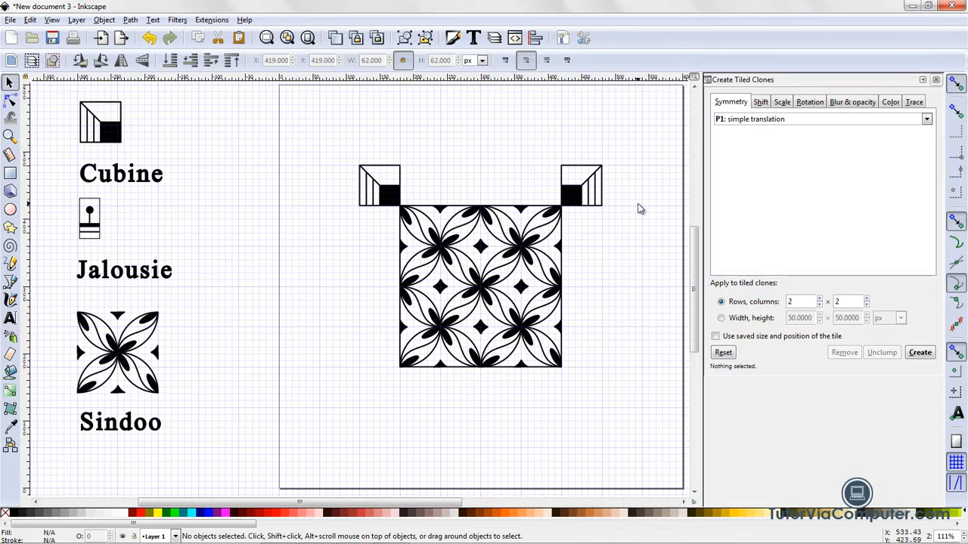
Step: Select both Cubine corner tiles and group them
left_click(576, 209)
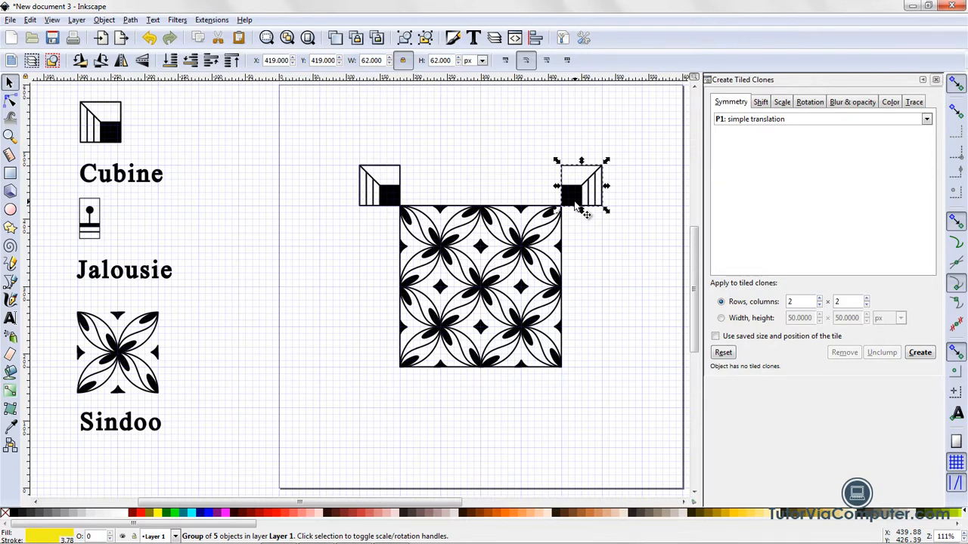
key("shift")
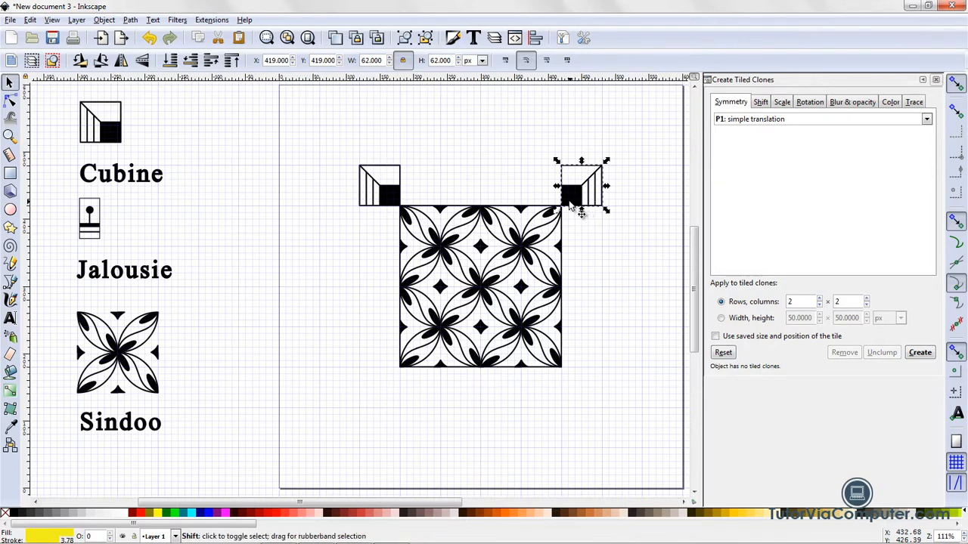
left_click(391, 207, "shift")
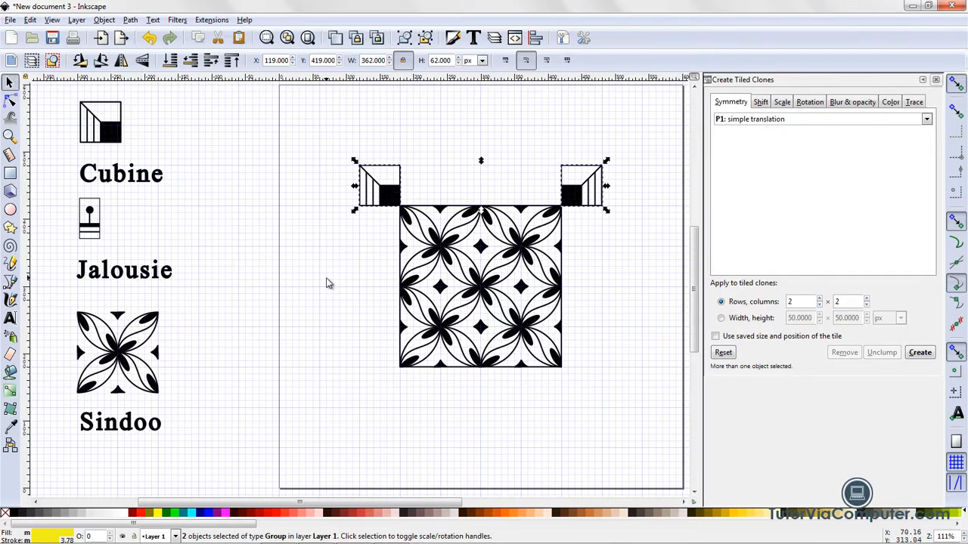
left_click(104, 19)
left_click(117, 108)
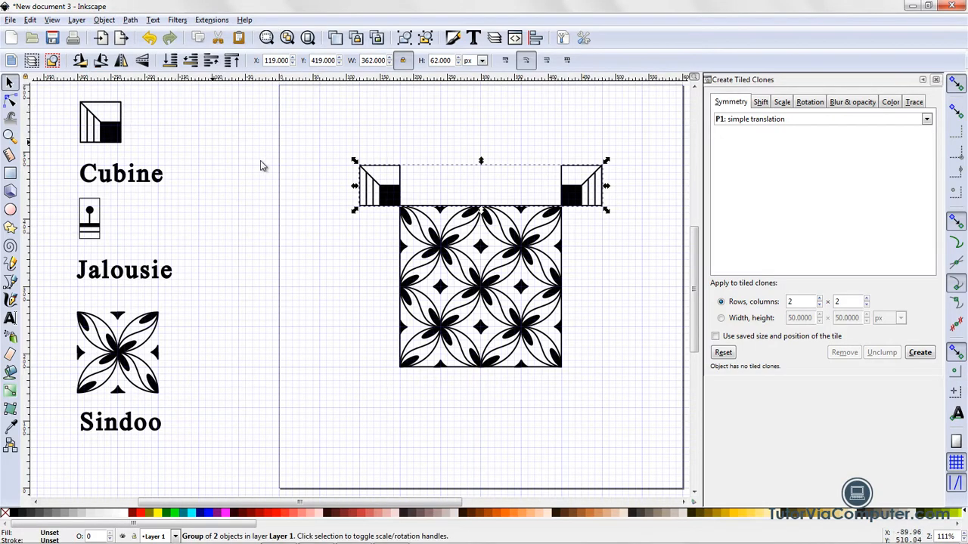
Step: Duplicate the Cubine pair, flip one pair vertically, and move the unflipped pair straight down outside the frame's lower corners
left_click(143, 62)
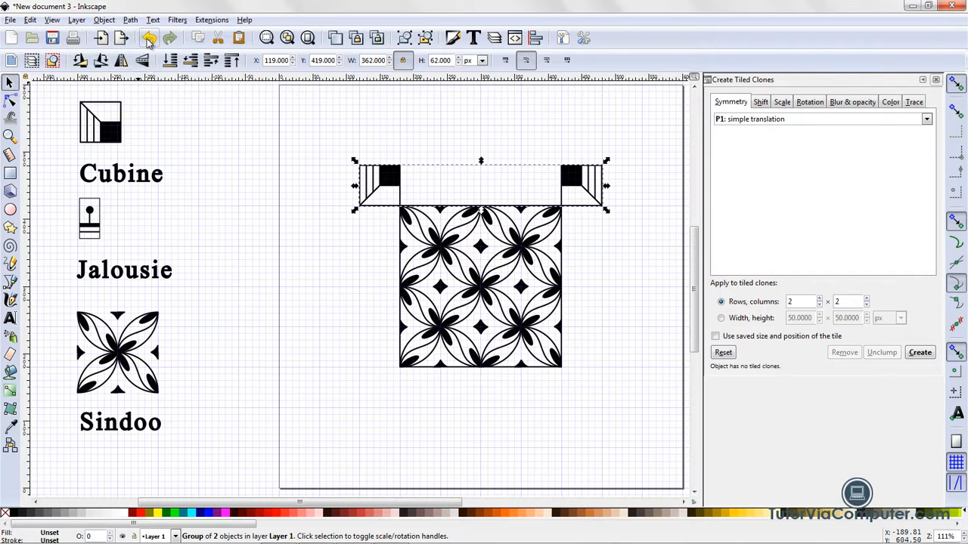
left_click(149, 39)
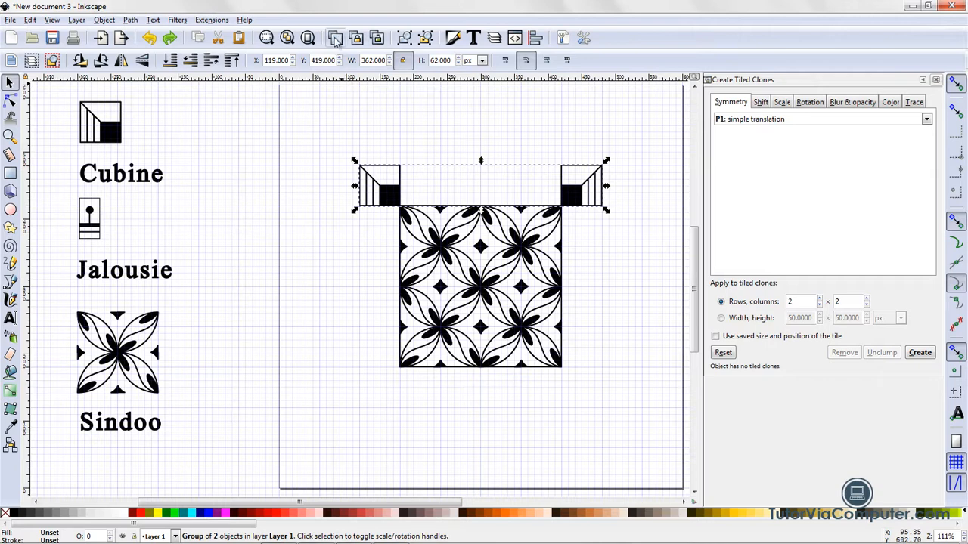
left_click(336, 40)
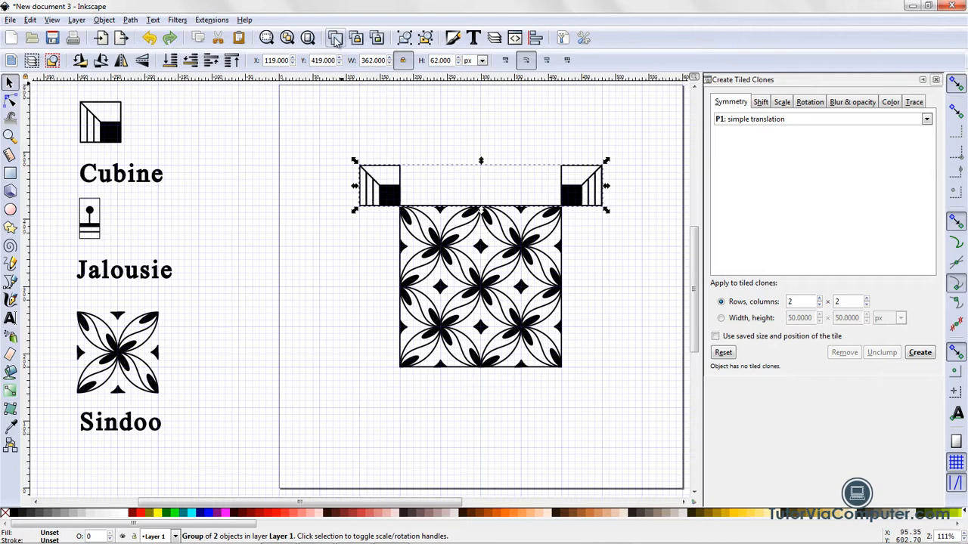
left_click(143, 66)
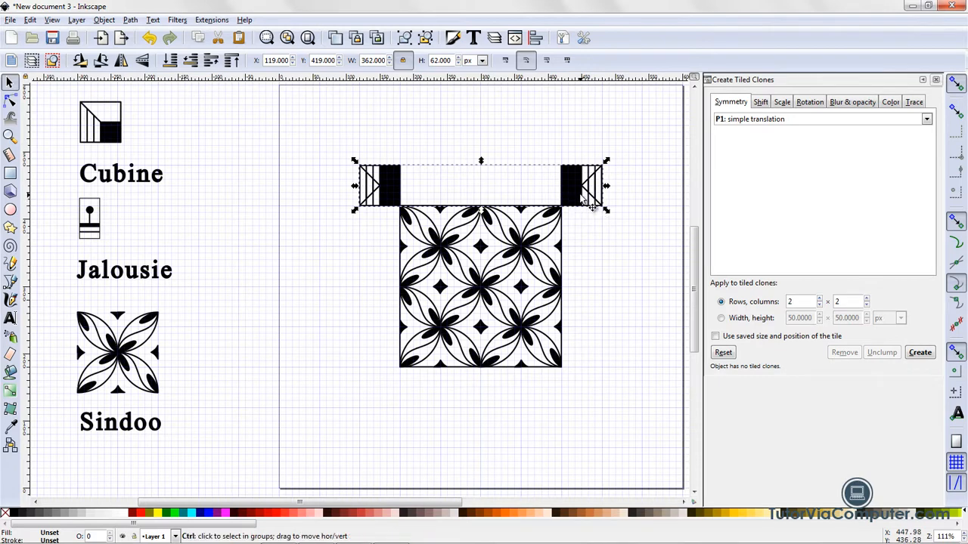
left_click_drag(573, 210, 573, 408)
left_click(224, 262)
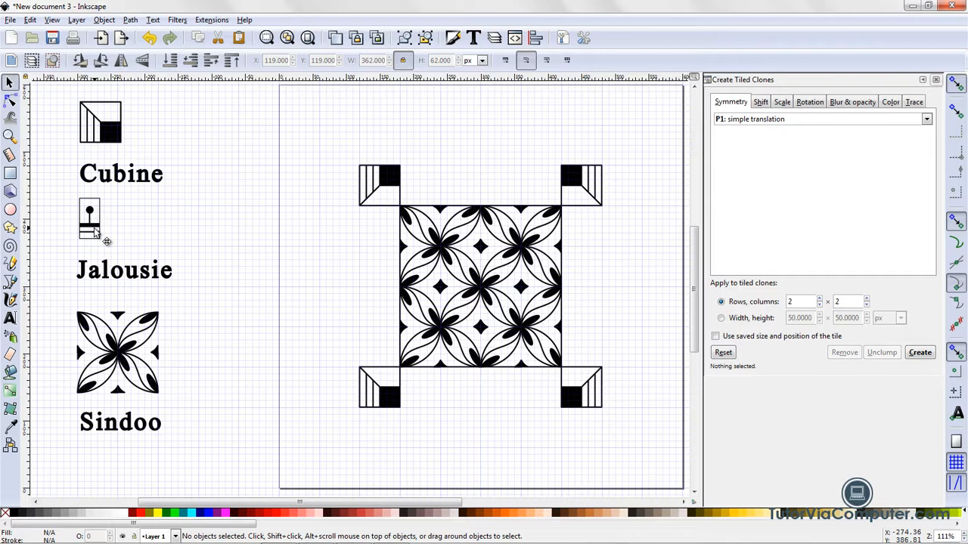
Step: Move the Jalousie motif above the frame's upper-left corner and tile clones of it with P2 180° rotation in 1 row and 8 columns
left_click_drag(92, 230, 417, 156)
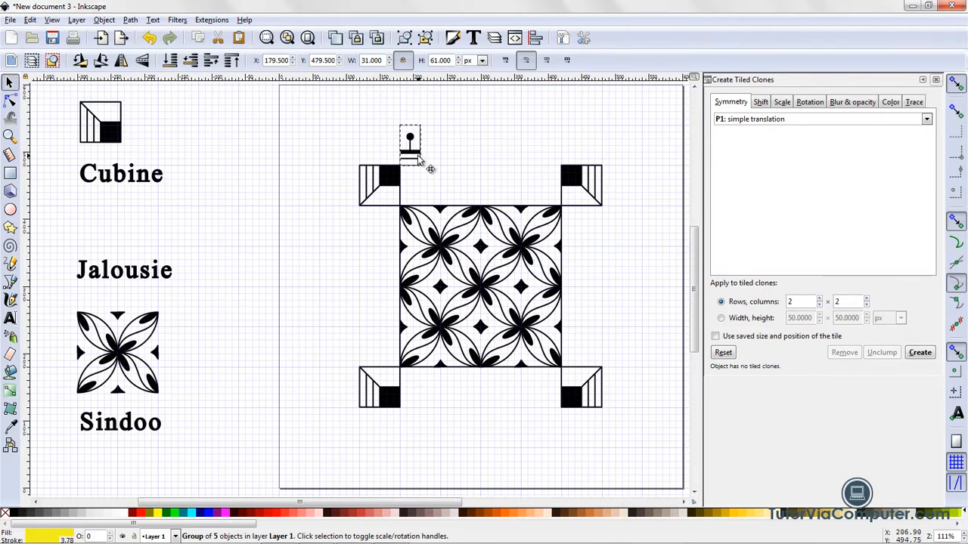
left_click_drag(417, 155, 417, 155)
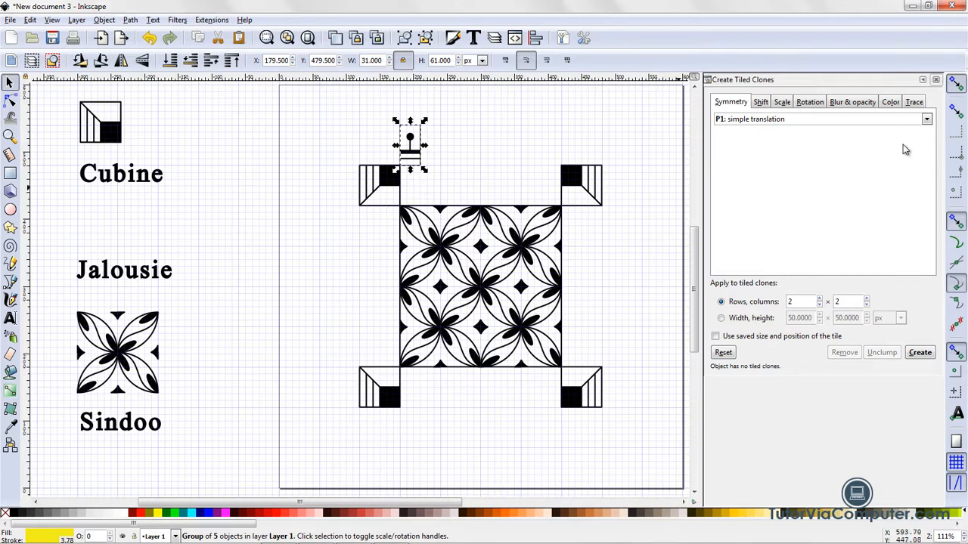
left_click(927, 121)
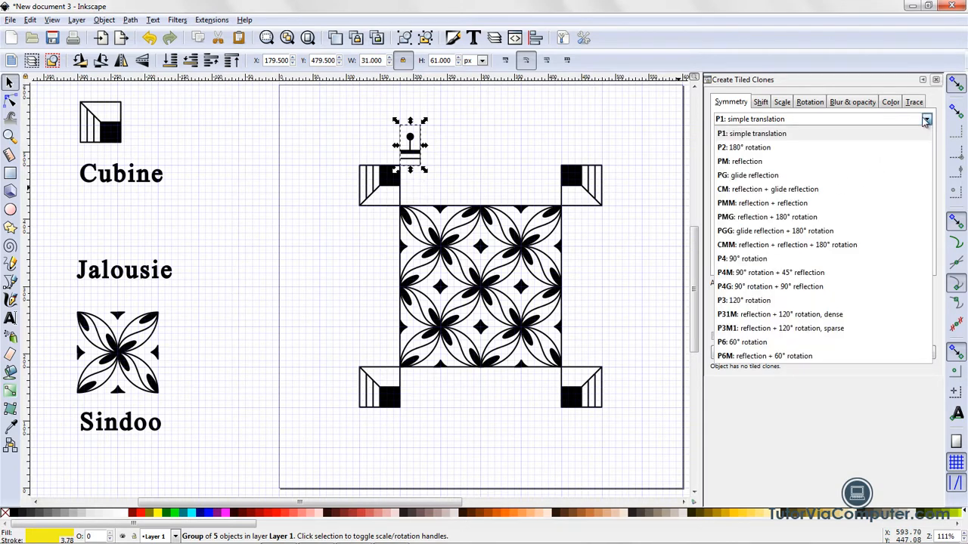
left_click(775, 148)
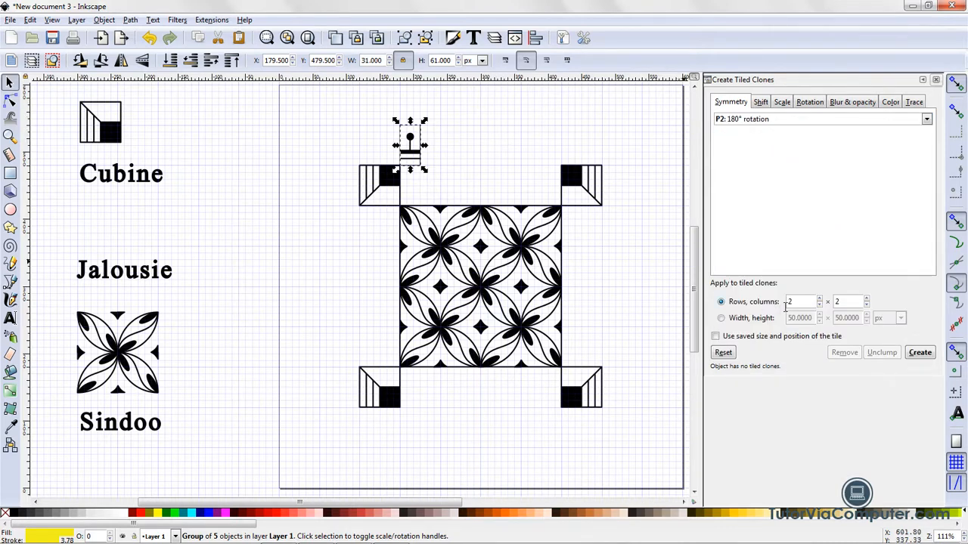
left_click_drag(801, 302, 778, 303)
type("1")
double_click(839, 301)
type("8")
left_click(922, 353)
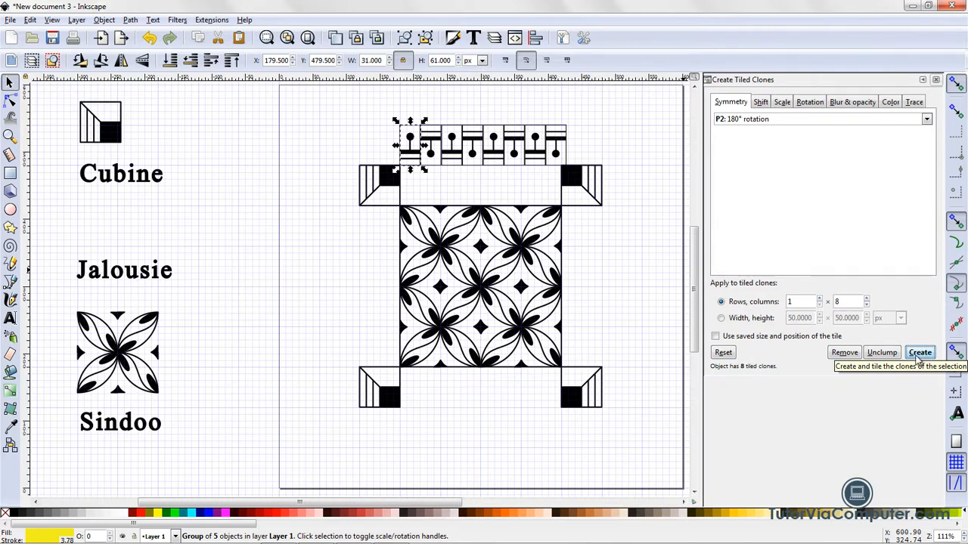
left_click(618, 273)
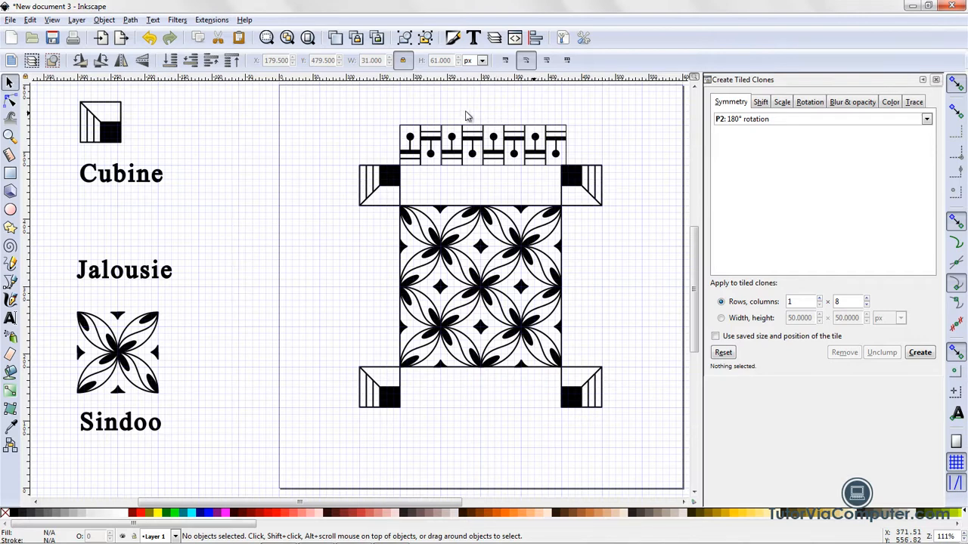
Step: Select the whole row of Jalousie clones above the frame and group it
left_click_drag(372, 111, 573, 174)
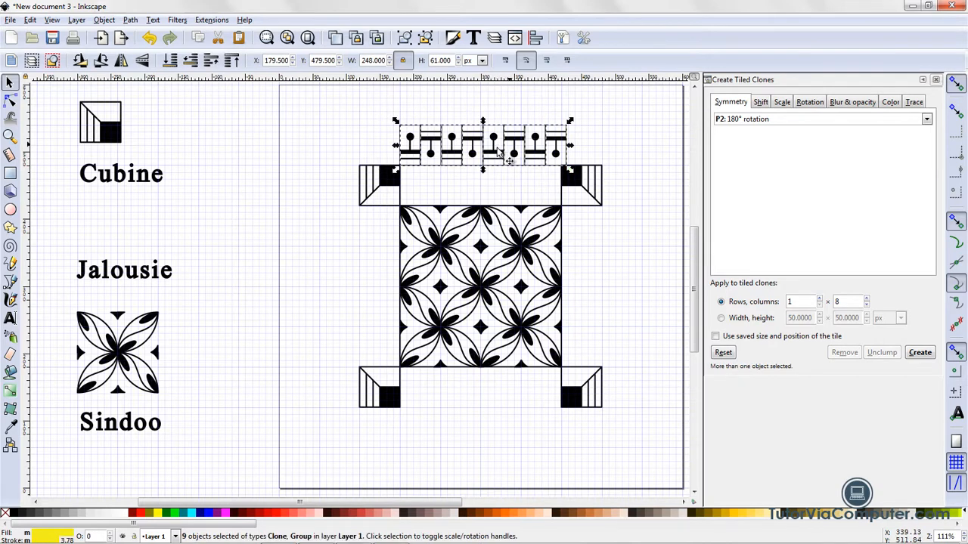
left_click(103, 20)
left_click(125, 99)
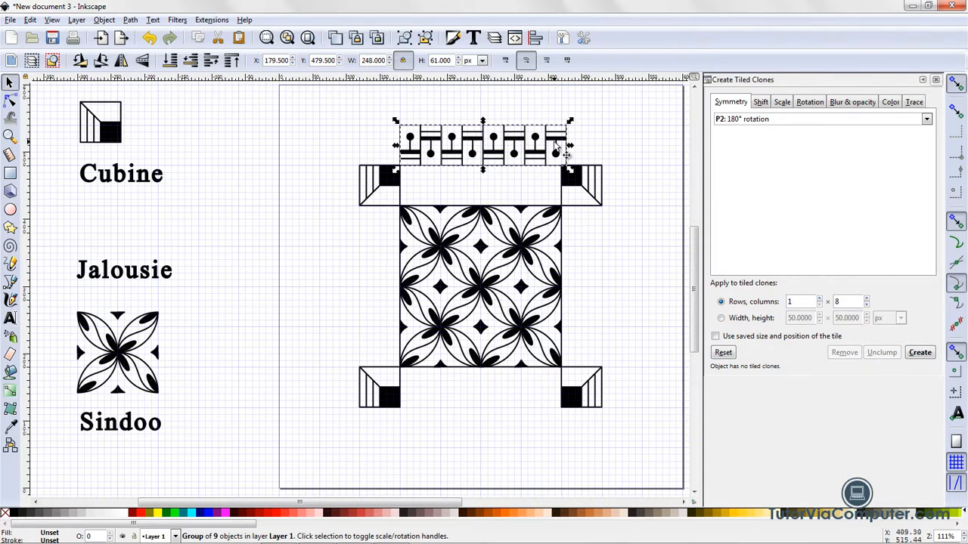
Step: Resize the Jalousie group to 240 px wide and 60 px high, with the proportions unlocked
double_click(376, 61)
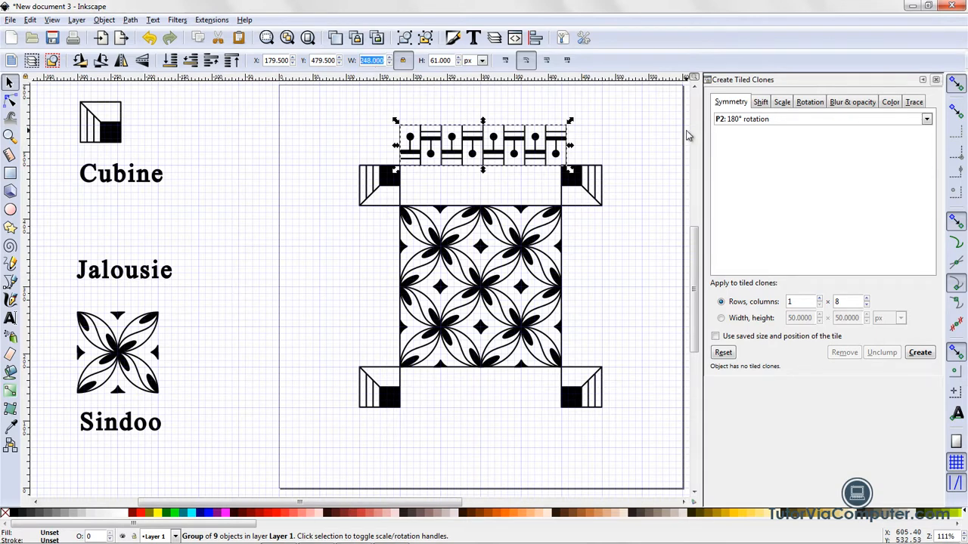
type("240")
key("Return")
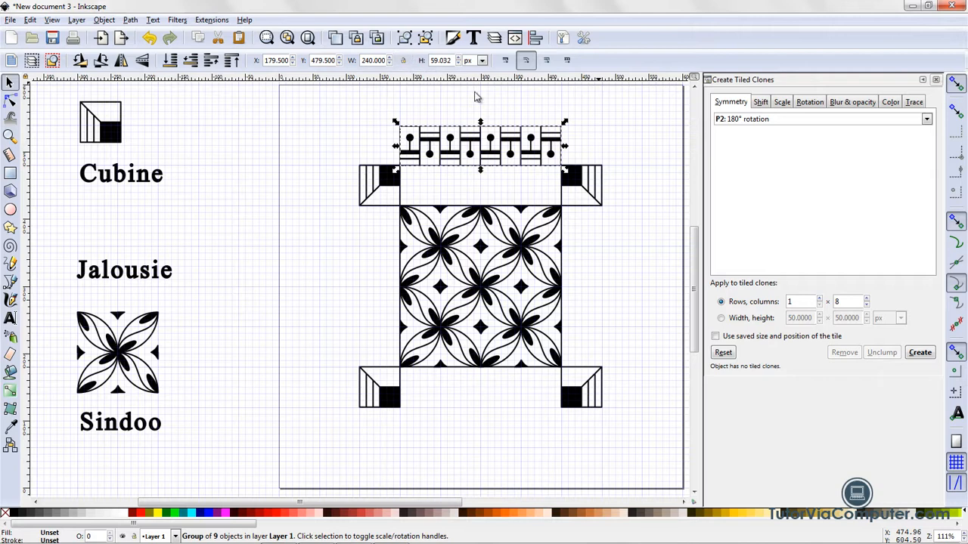
double_click(446, 60)
type("60")
key("Return")
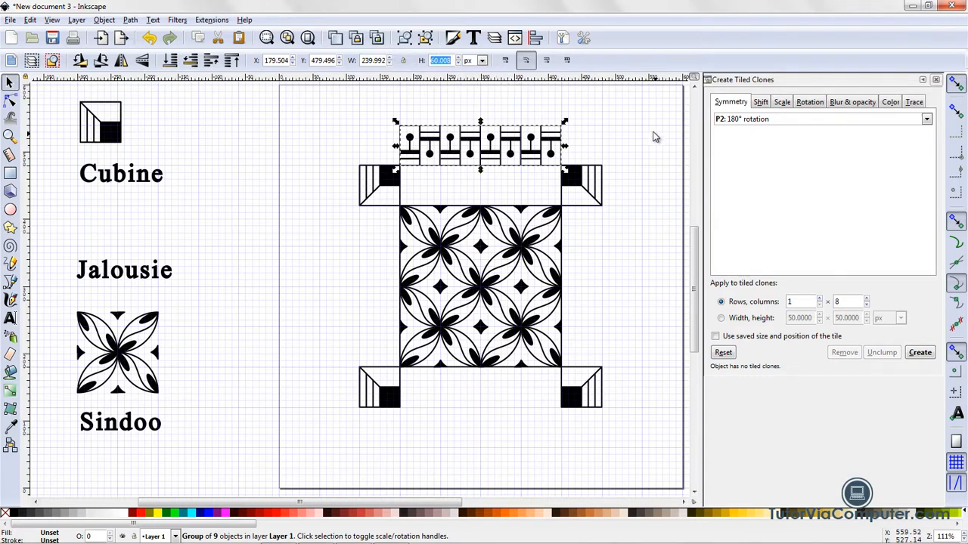
double_click(370, 62)
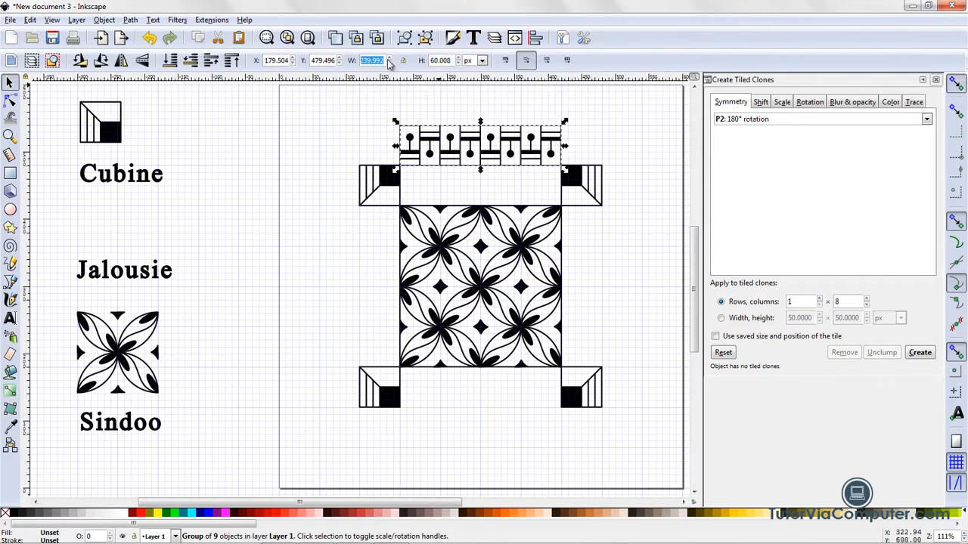
type("240")
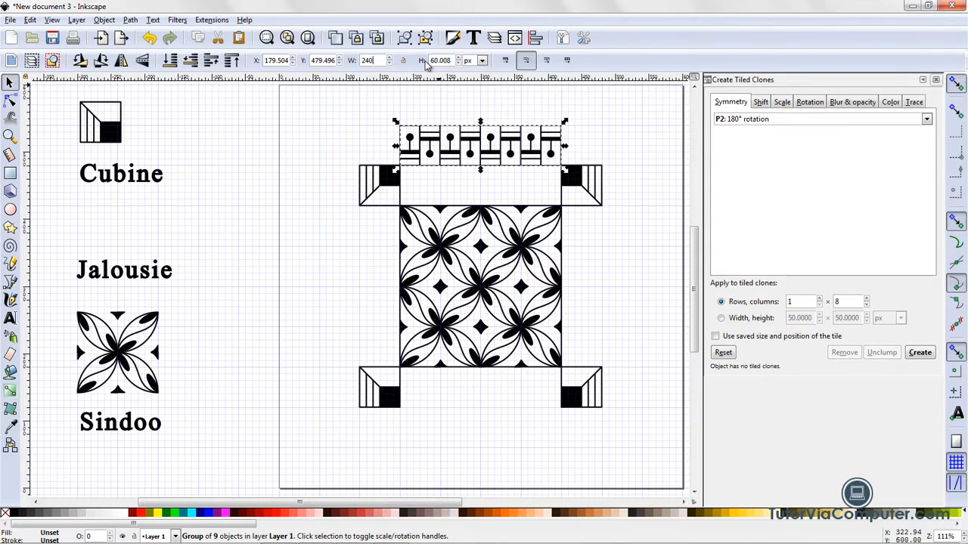
key("Tab")
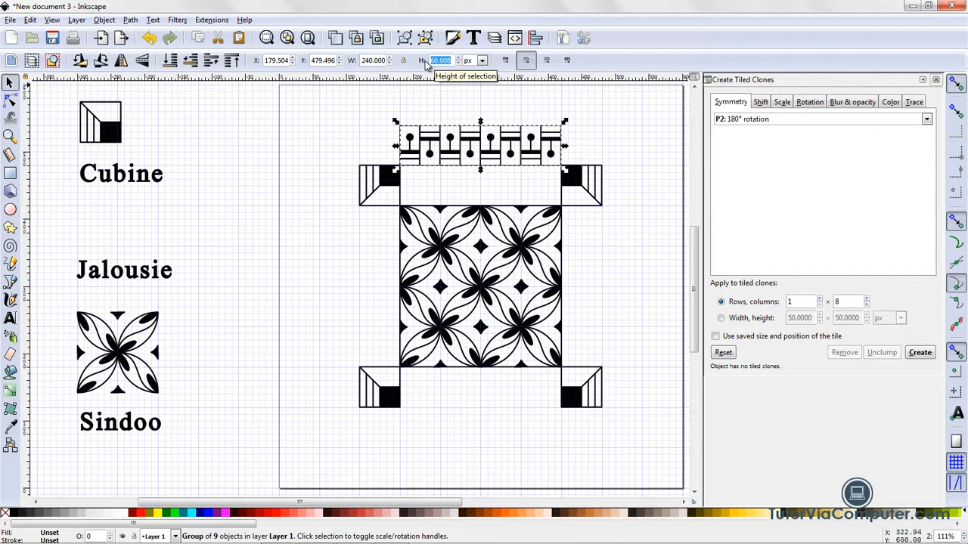
type("6")
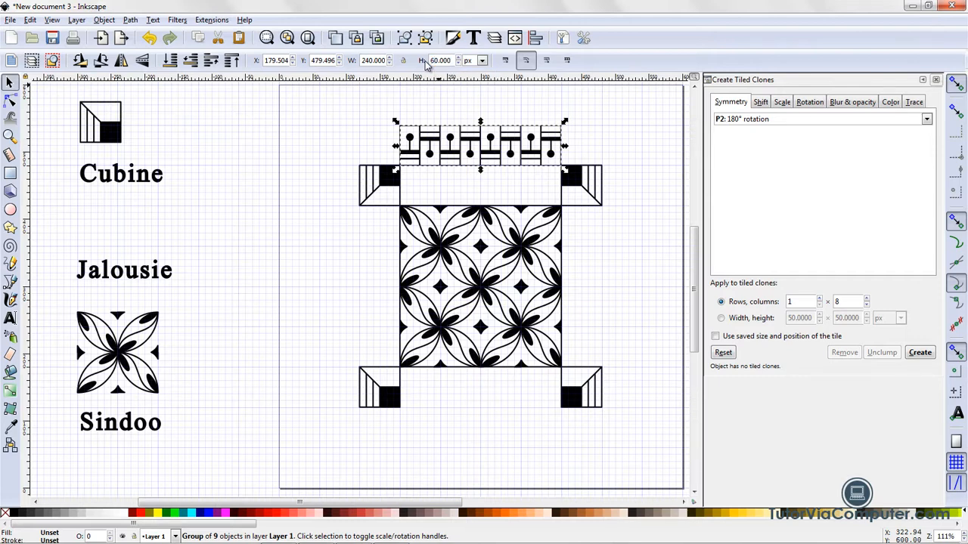
left_click(575, 138)
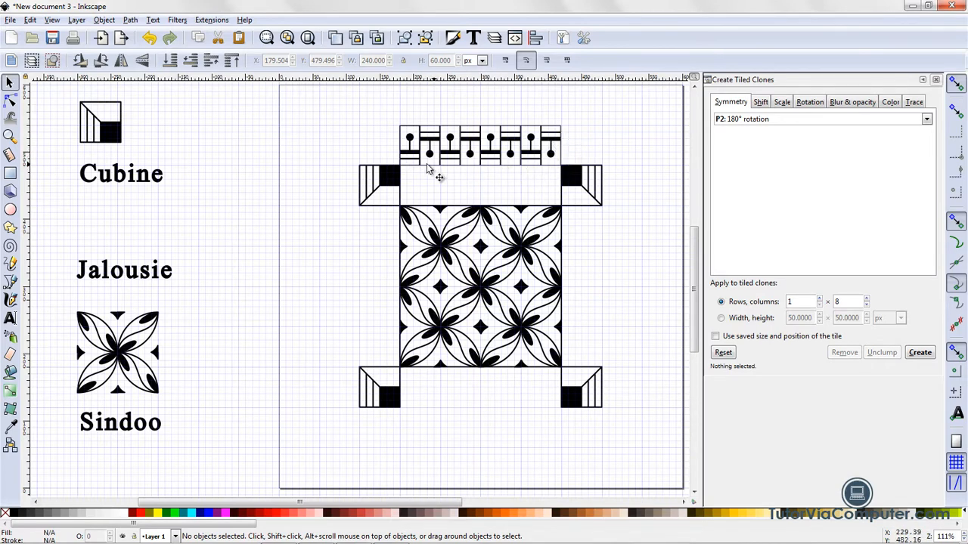
Step: Nudge the Jalousie group slightly to the right in two small moves, then deselect it
left_click(9, 82)
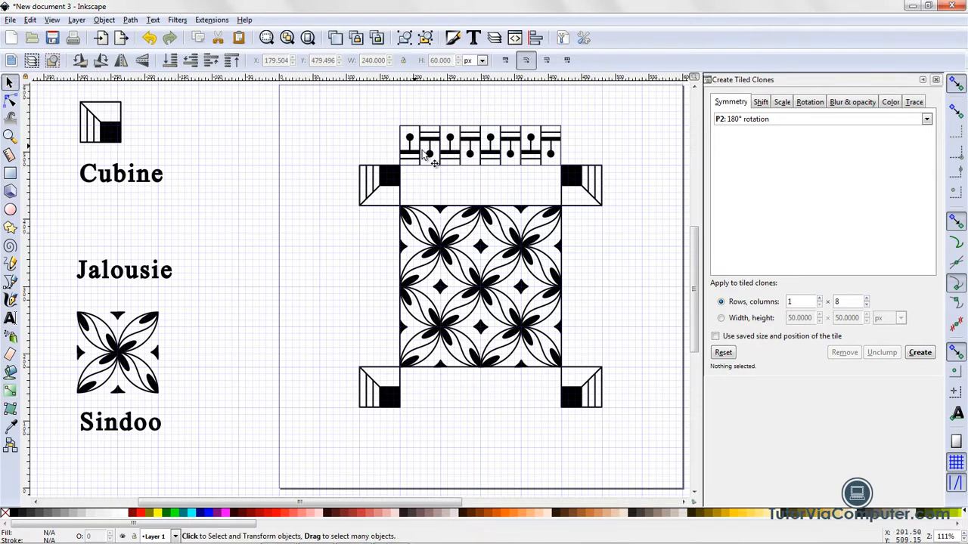
left_click(464, 165)
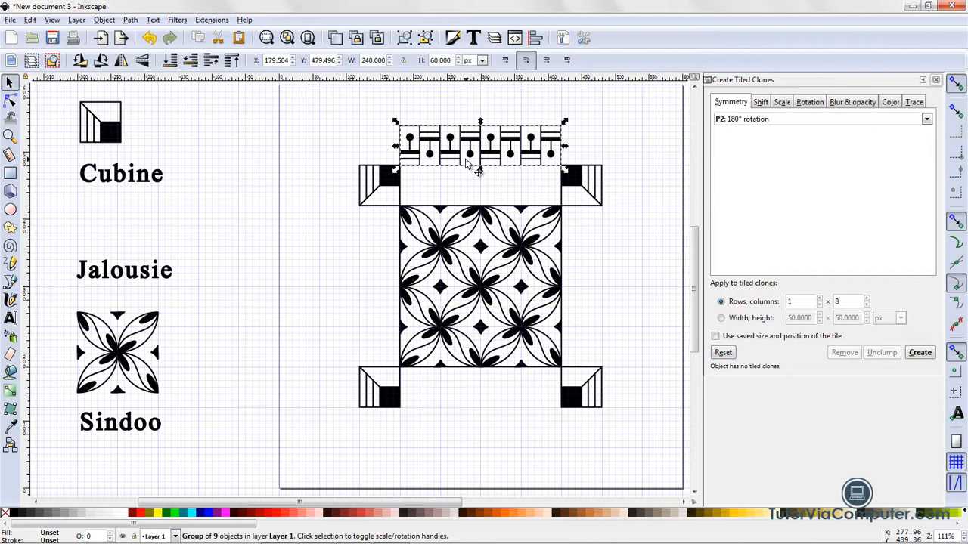
key("alt")
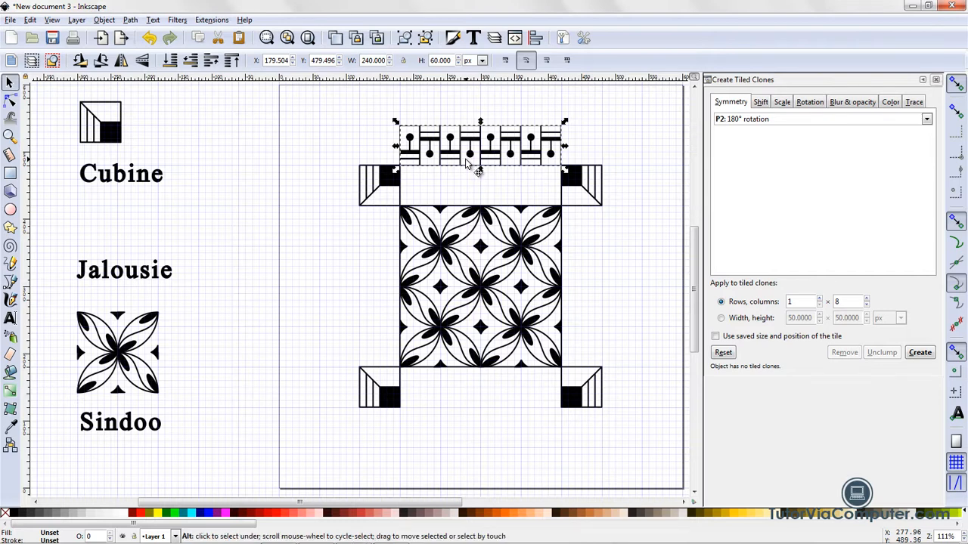
key("alt+Right")
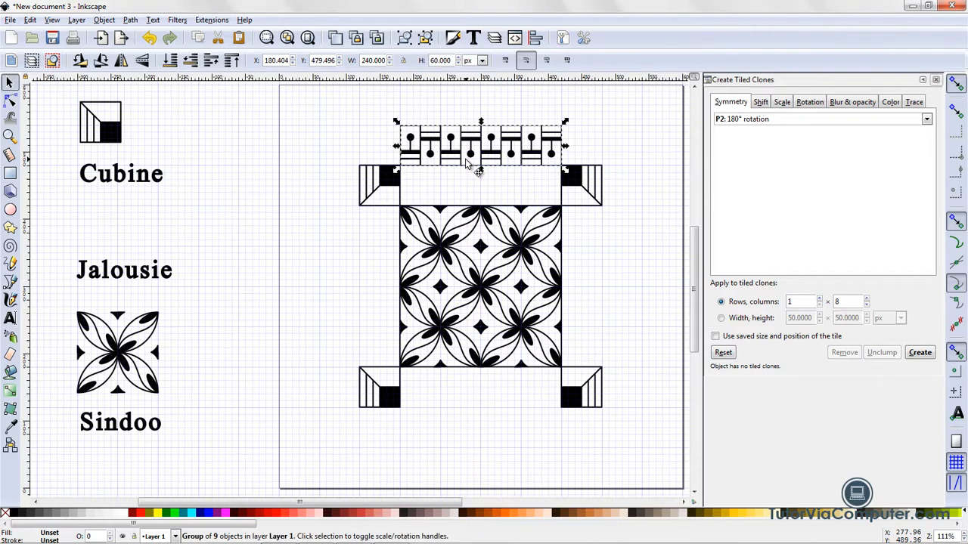
key("alt+Right")
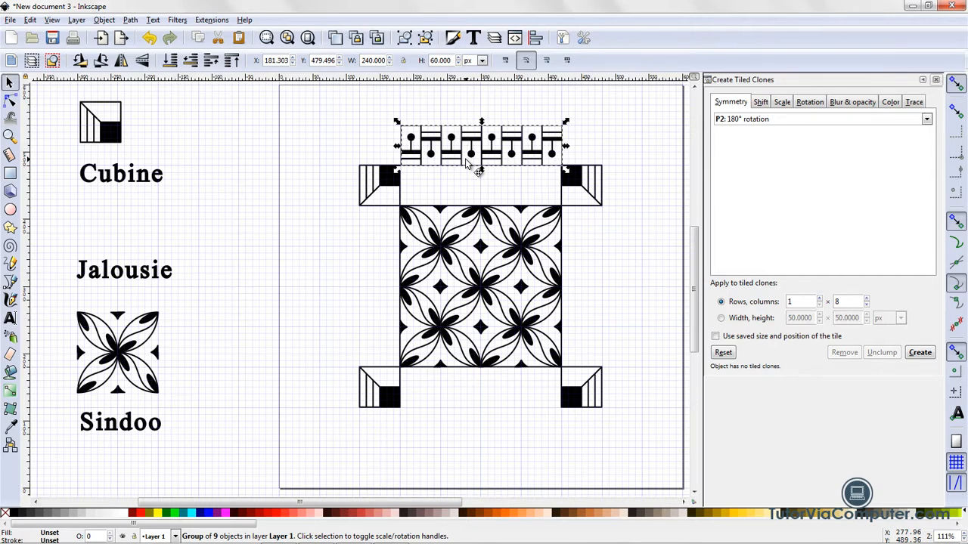
key("Escape")
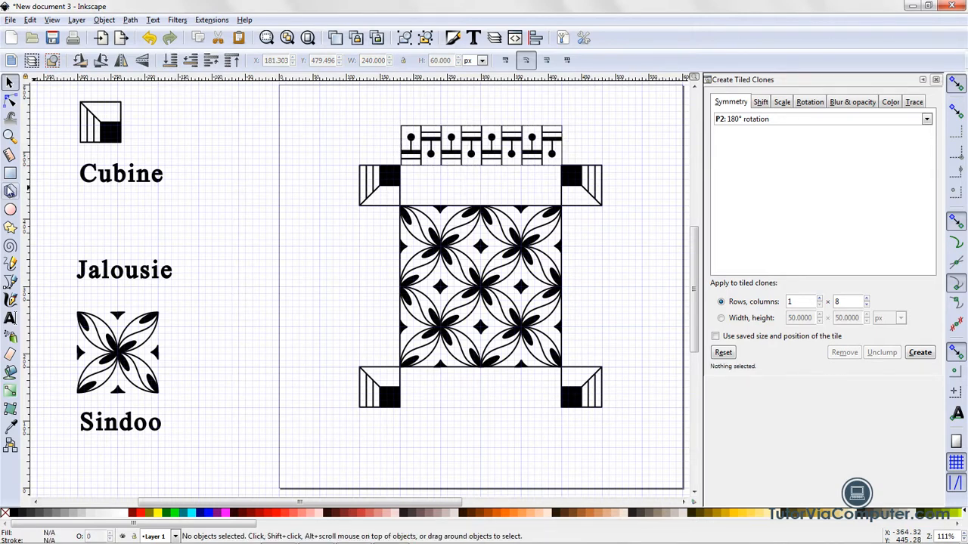
Step: Draw a 240 × 60 px unfilled rectangle as a frame around the Jalousie row
left_click(10, 174)
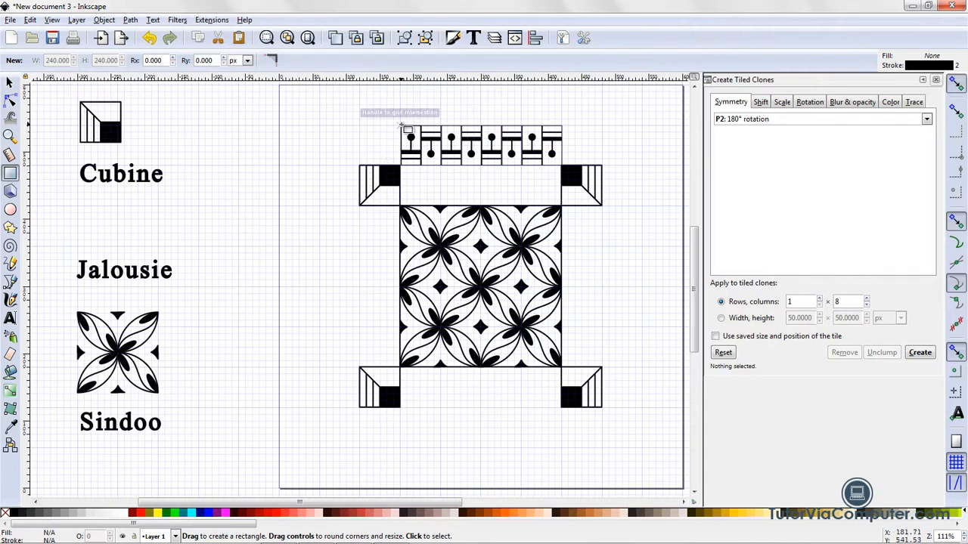
left_click_drag(401, 125, 560, 166)
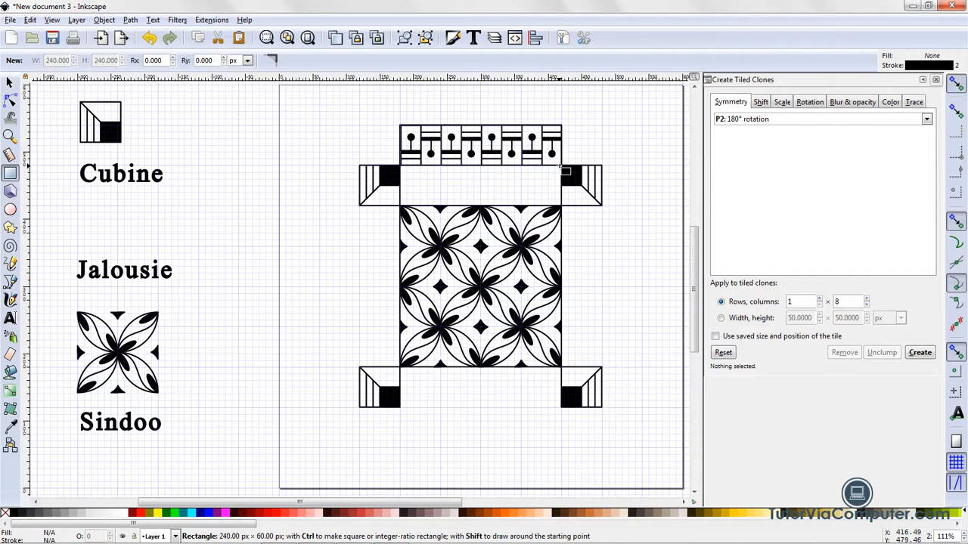
left_click_drag(561, 166, 561, 166)
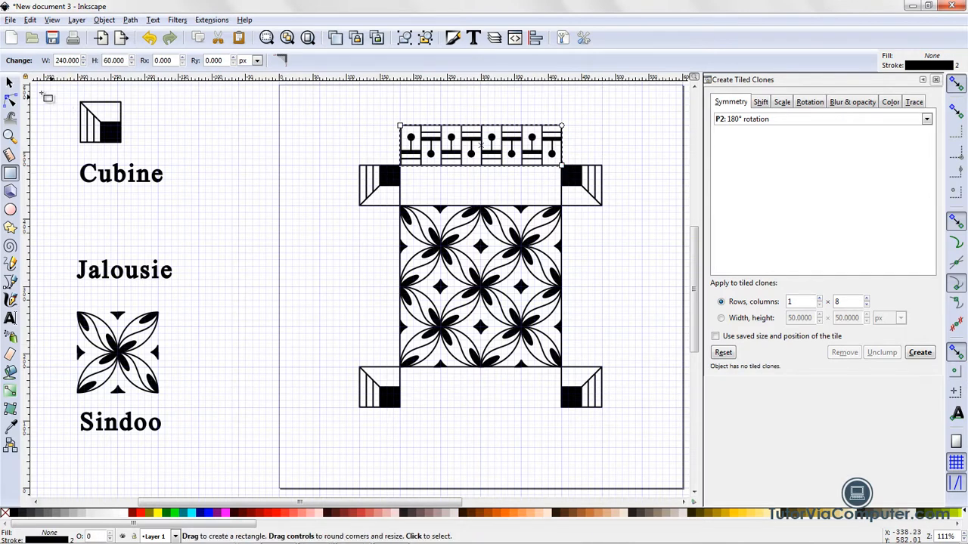
left_click(10, 83)
left_click(214, 136)
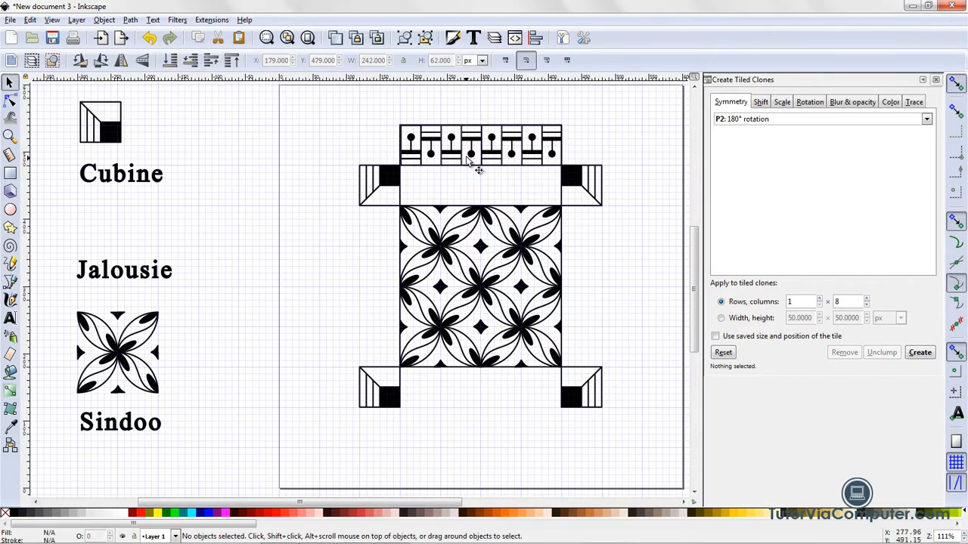
Step: Select the Jalousie frame rectangle first and the Jalousie group second, and centre them horizontally and vertically relative to First selected
left_click(495, 164)
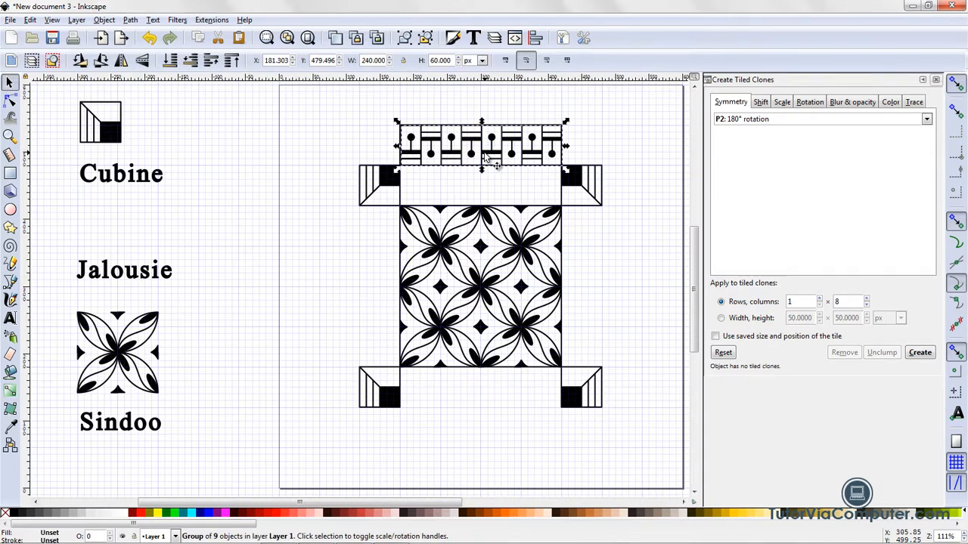
left_click(482, 188)
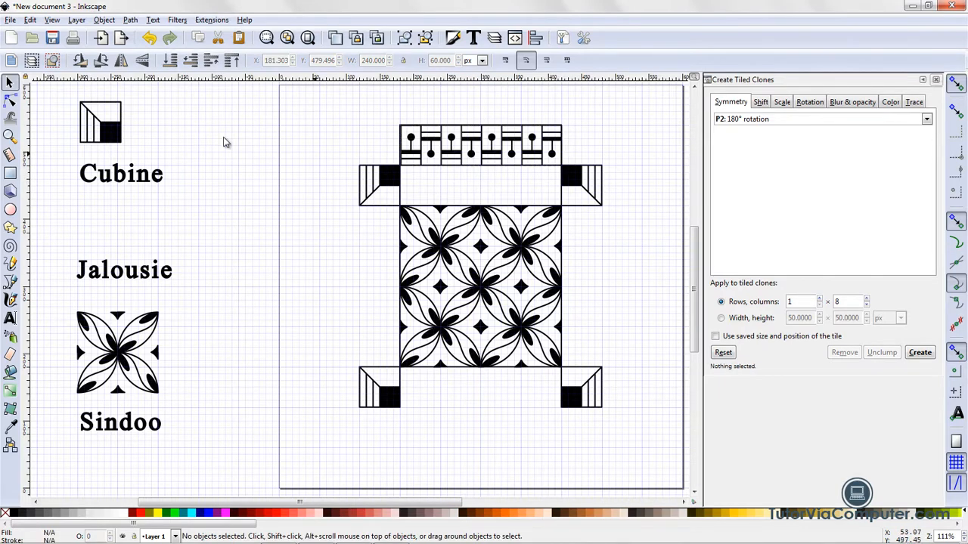
left_click(9, 136)
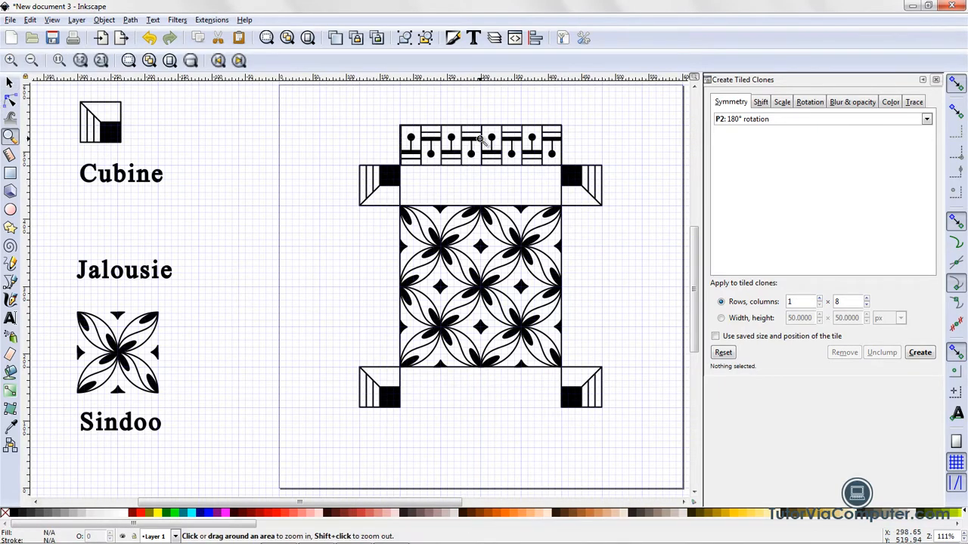
scroll(695, 289, "up", 2)
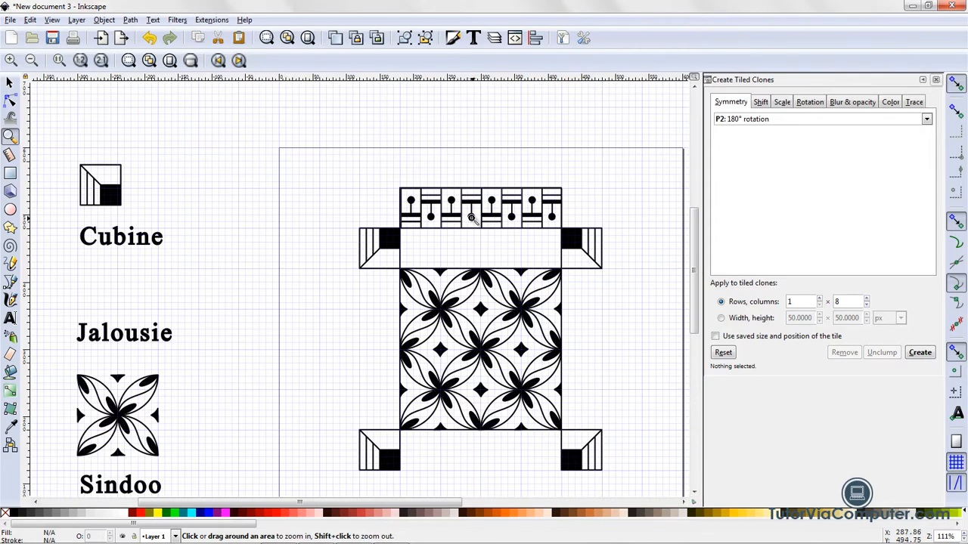
left_click(471, 218)
left_click(471, 218)
left_click(471, 218)
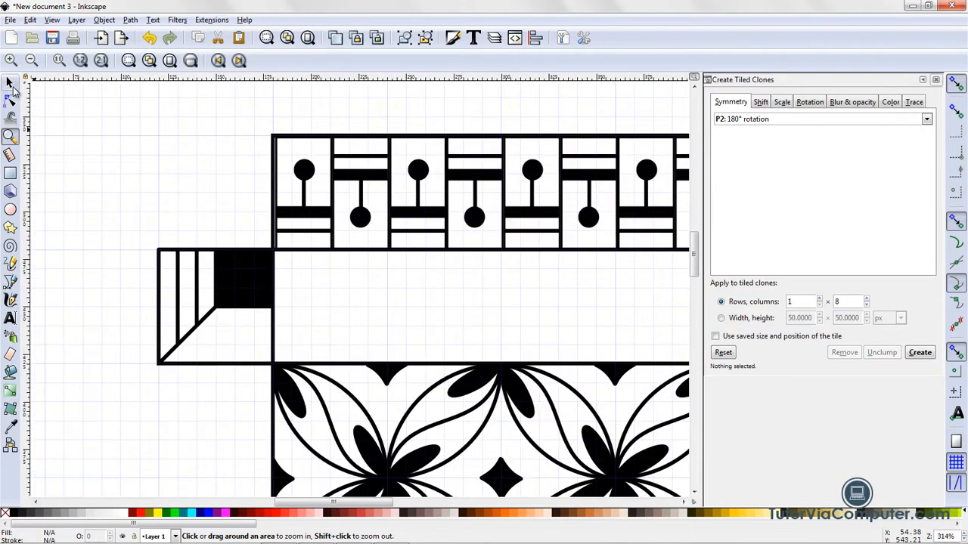
left_click(11, 83)
left_click(275, 186)
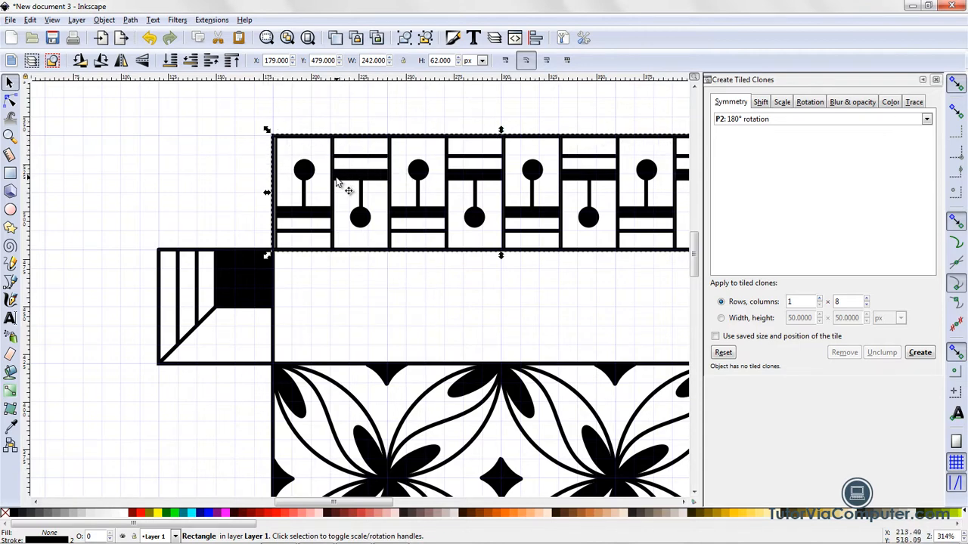
key("shift")
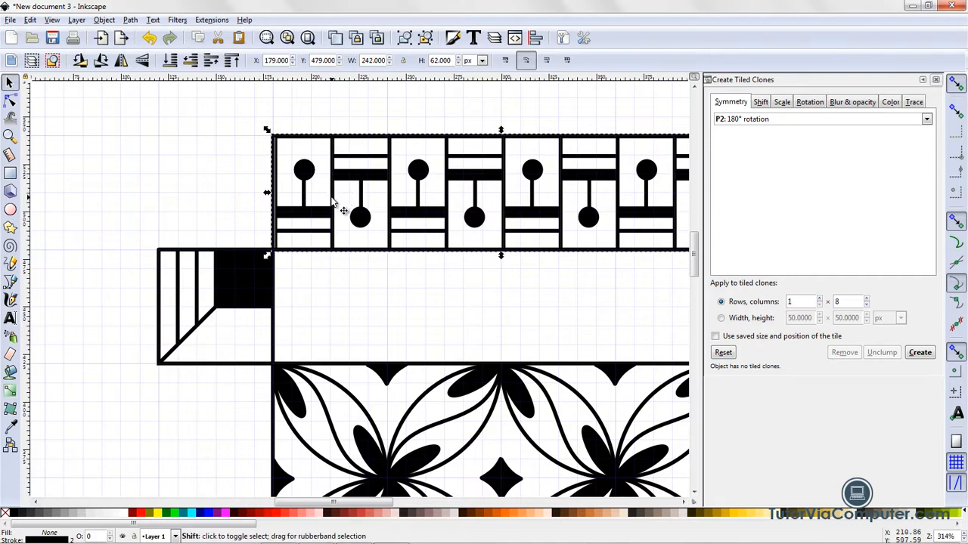
left_click(332, 201, "shift")
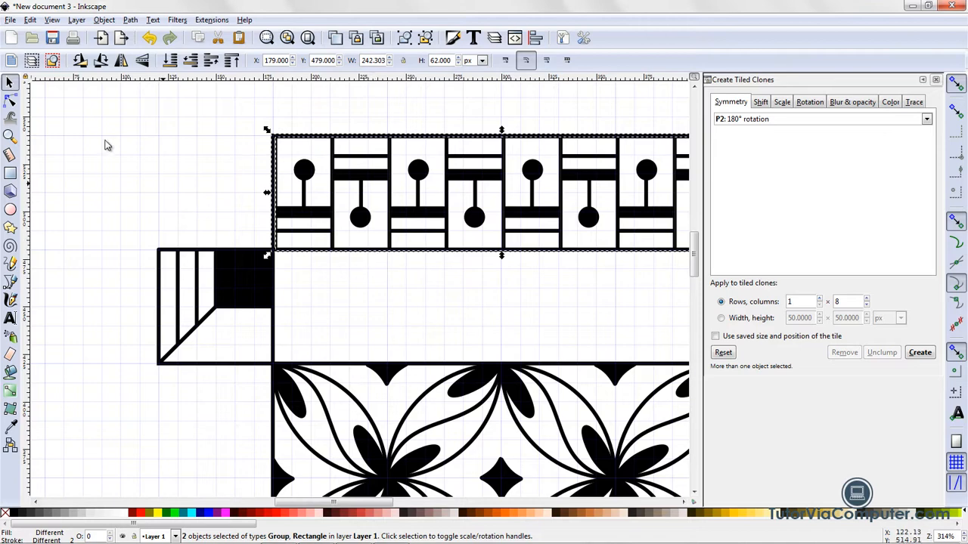
left_click(104, 21)
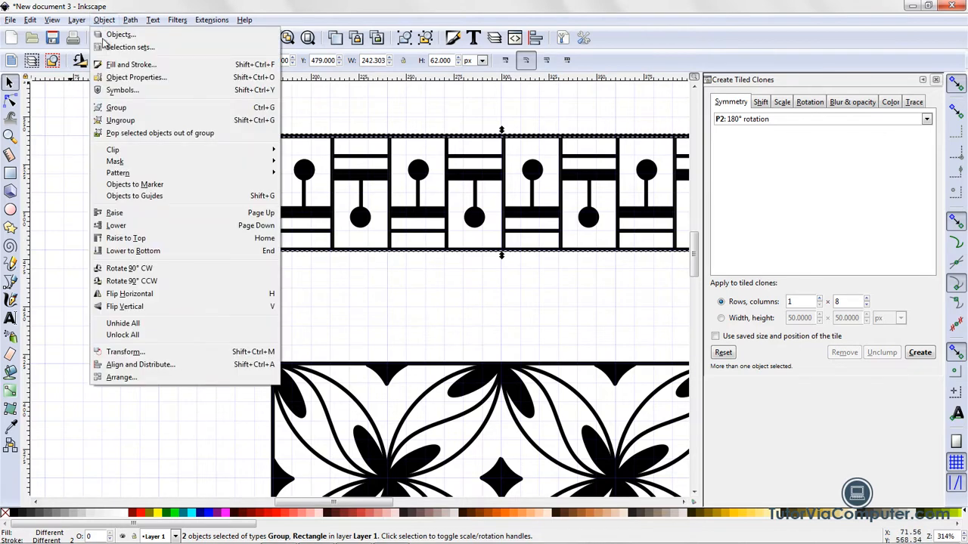
left_click(129, 366)
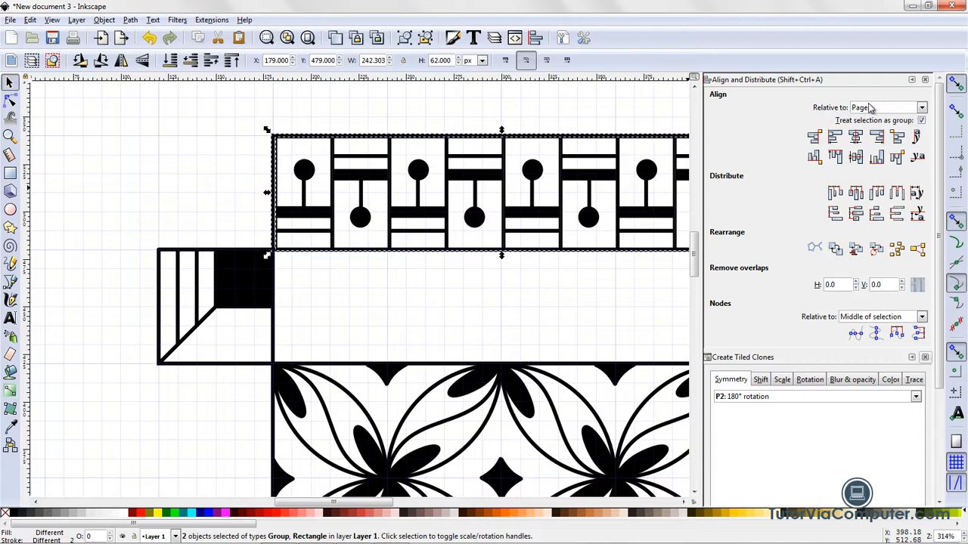
left_click(922, 109)
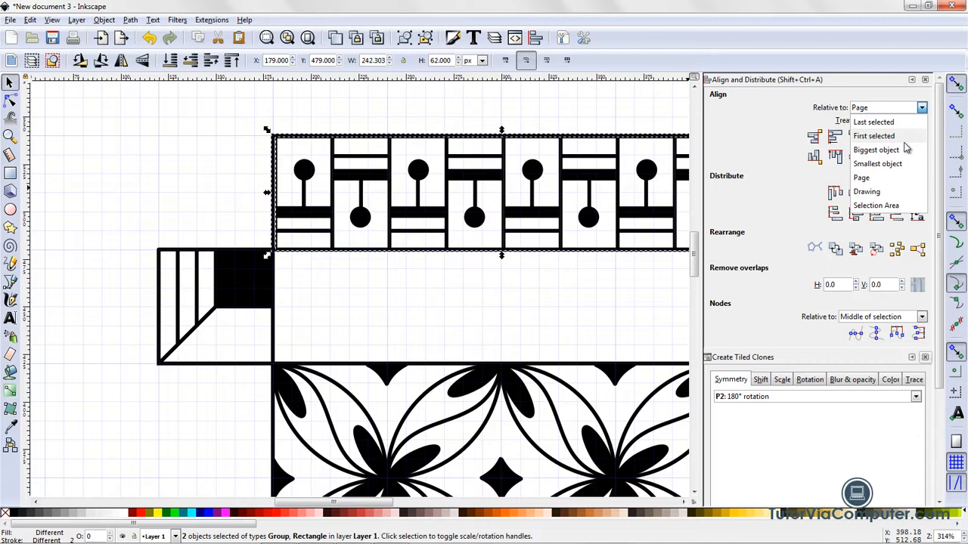
left_click(904, 141)
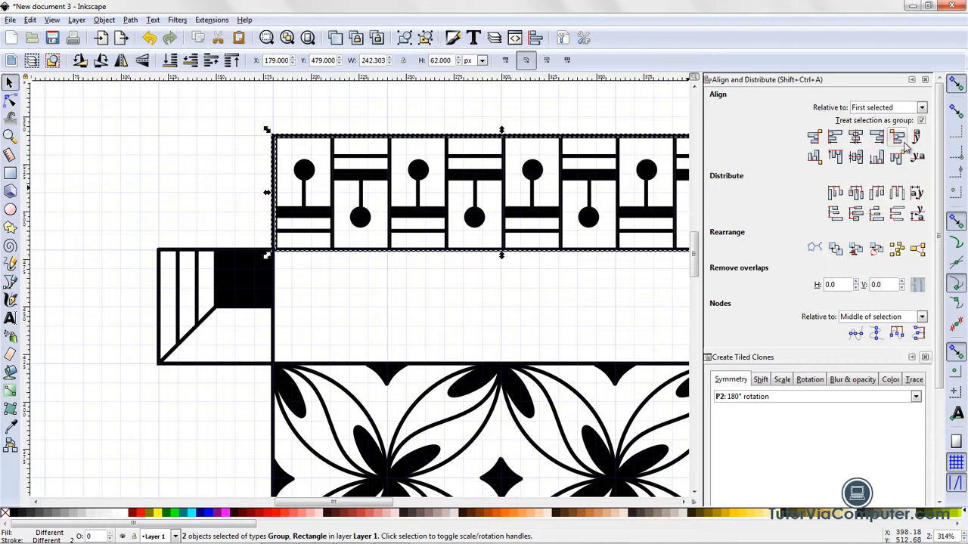
left_click(856, 139)
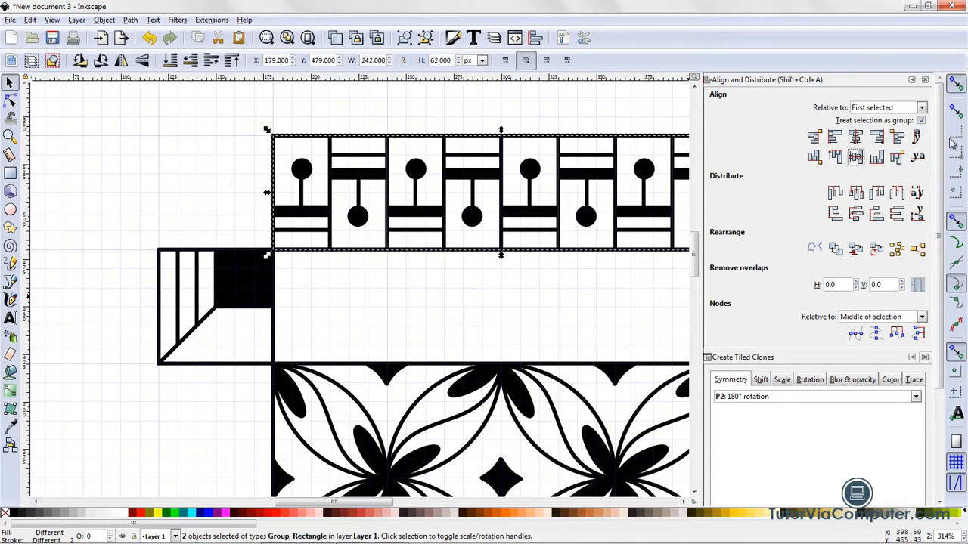
left_click(925, 80)
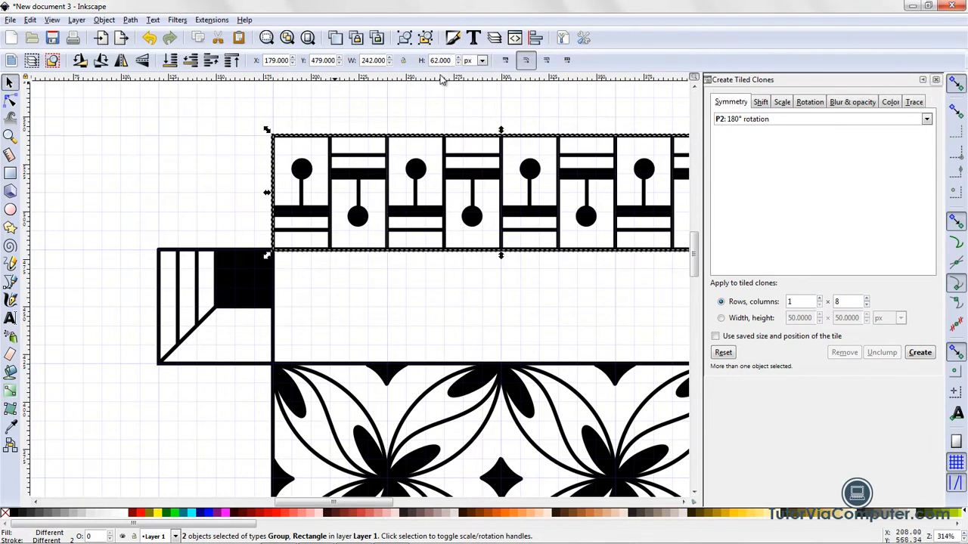
left_click(935, 80)
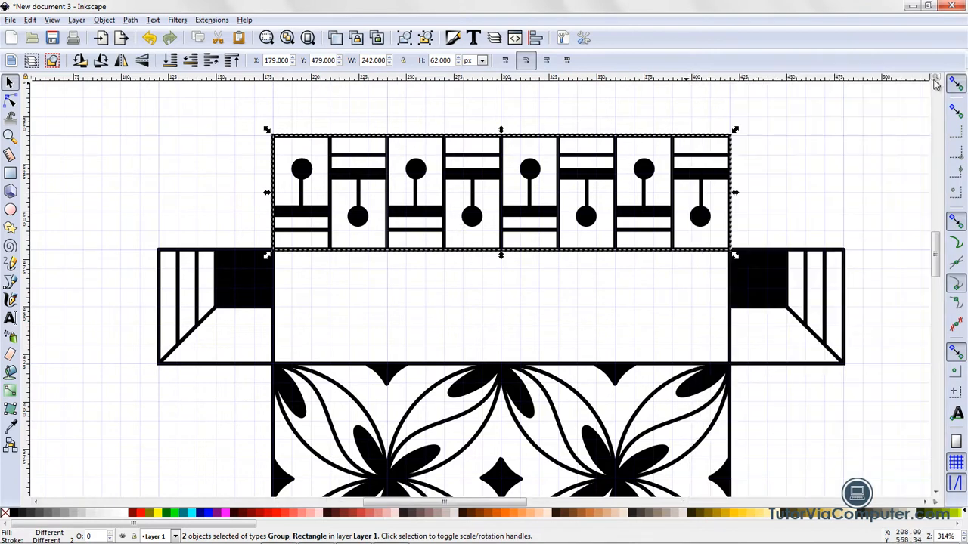
Step: Group the Jalousie row with its frame rectangle above the Sindoo square, then deselect it
left_click(823, 146)
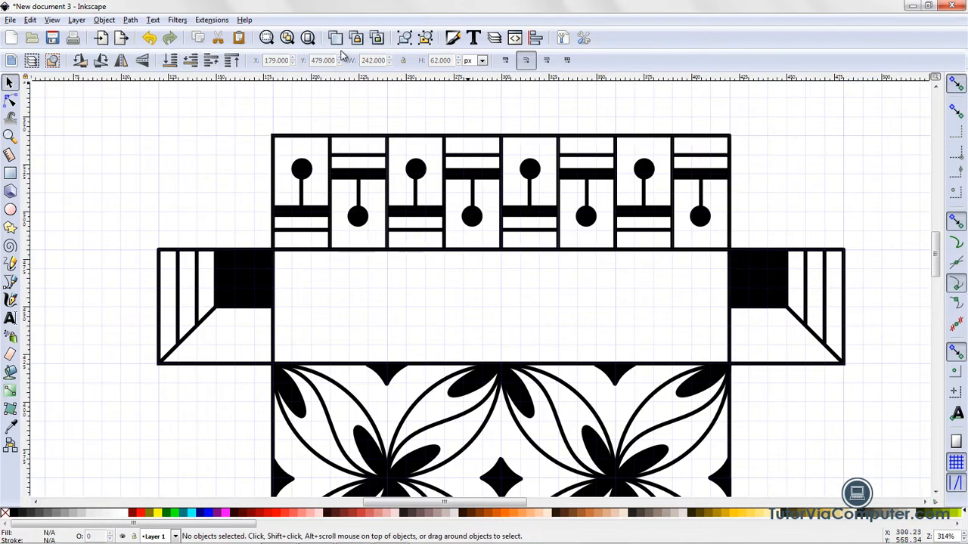
left_click(308, 38)
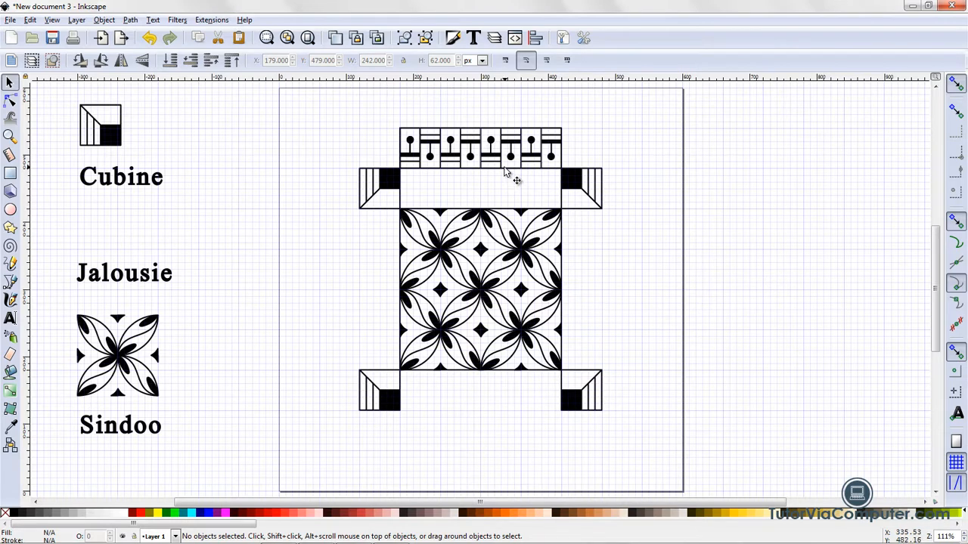
left_click_drag(369, 110, 610, 199)
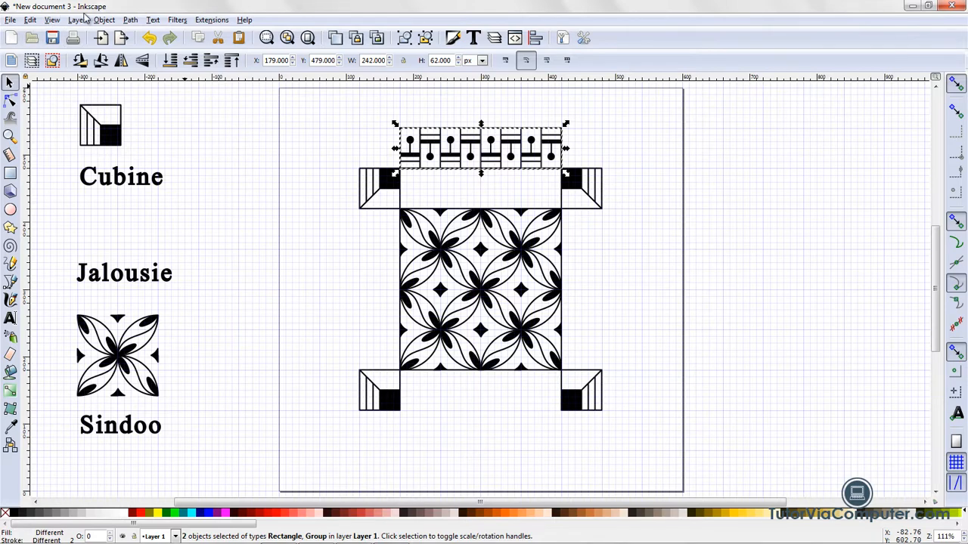
left_click(104, 20)
left_click(130, 108)
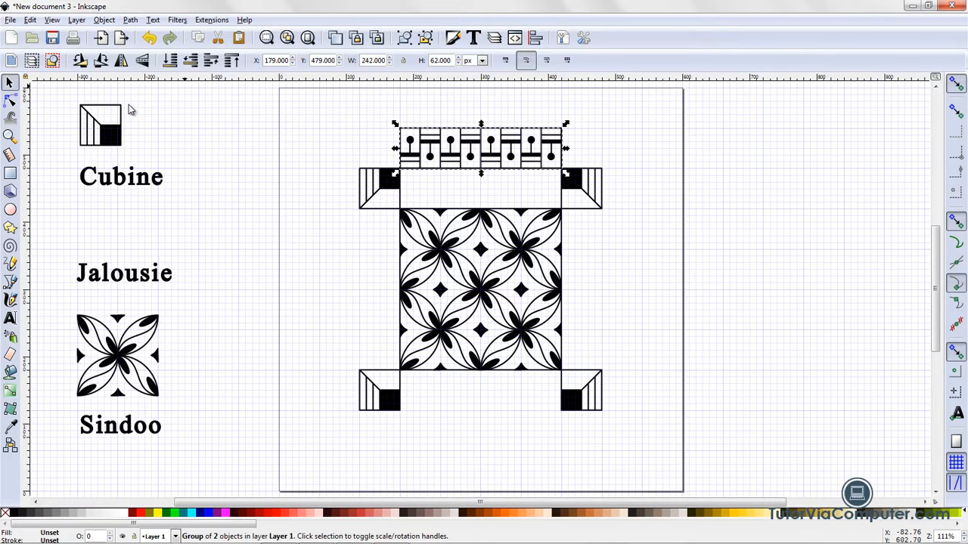
left_click(274, 162)
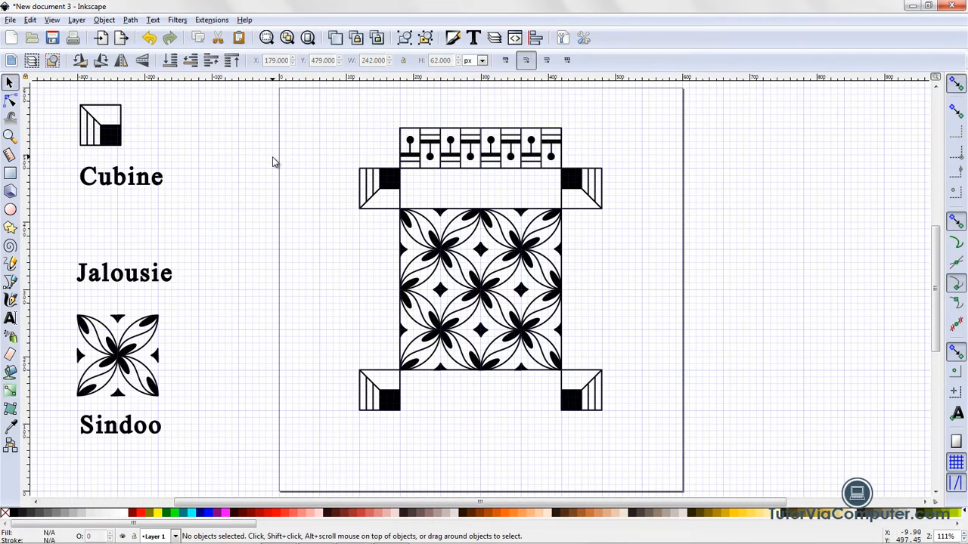
Step: Duplicate the framed Jalousie strip, rotate the copy 90° clockwise and place it outside the right-hand Cubine tiles, alongside the Sindoo square
left_click(509, 169)
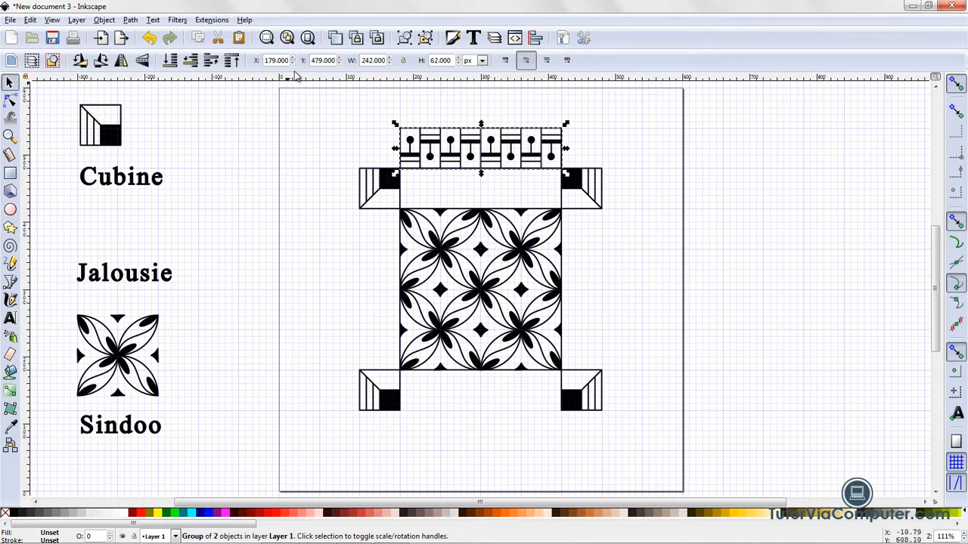
left_click(337, 40)
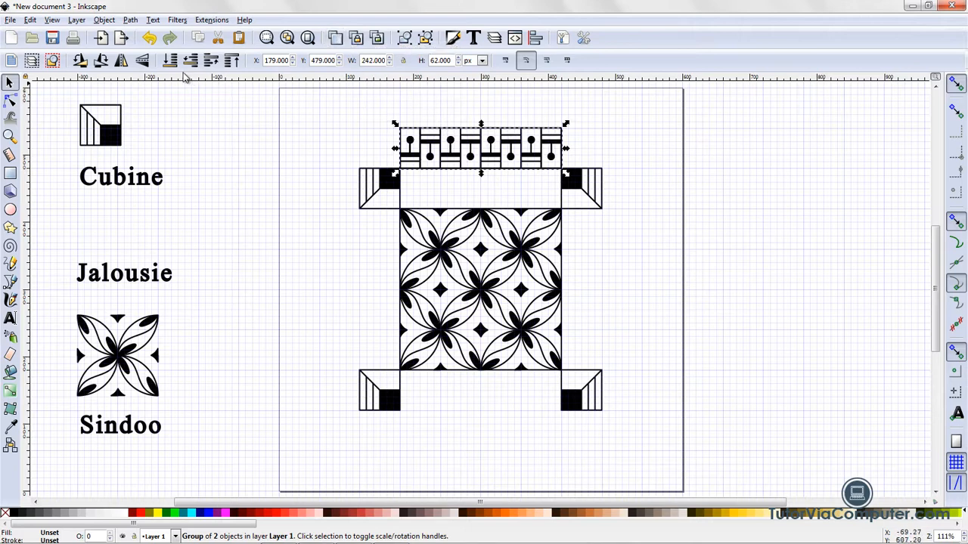
left_click(101, 60)
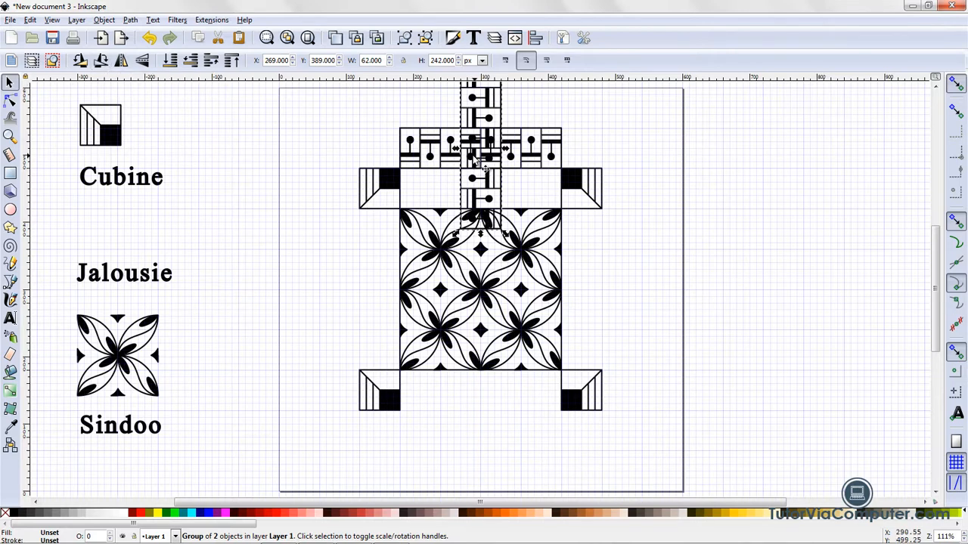
left_click_drag(476, 158, 615, 302)
left_click(658, 445)
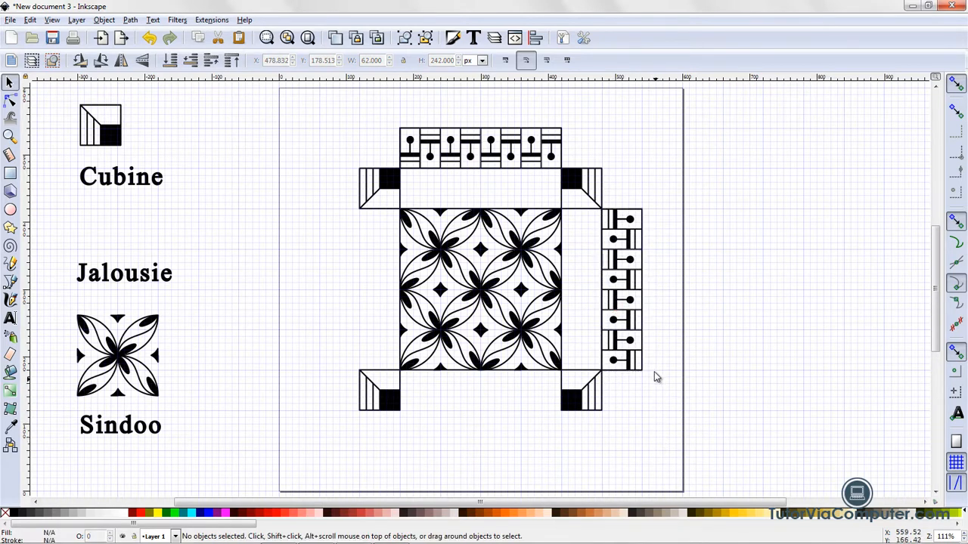
Step: Duplicate the vertical Jalousie strip, rotate the copy 90° clockwise and place it below the lower Cubine tiles
left_click(640, 331)
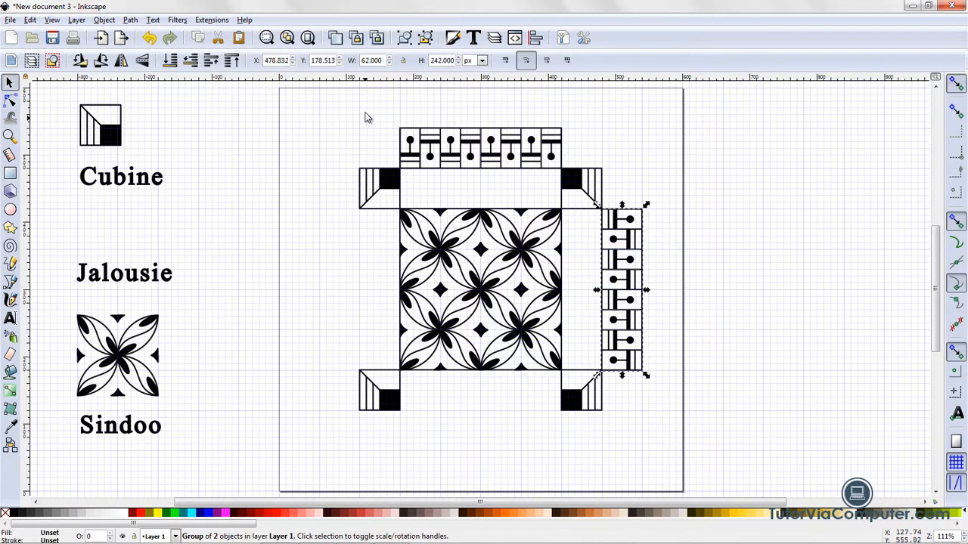
left_click(335, 39)
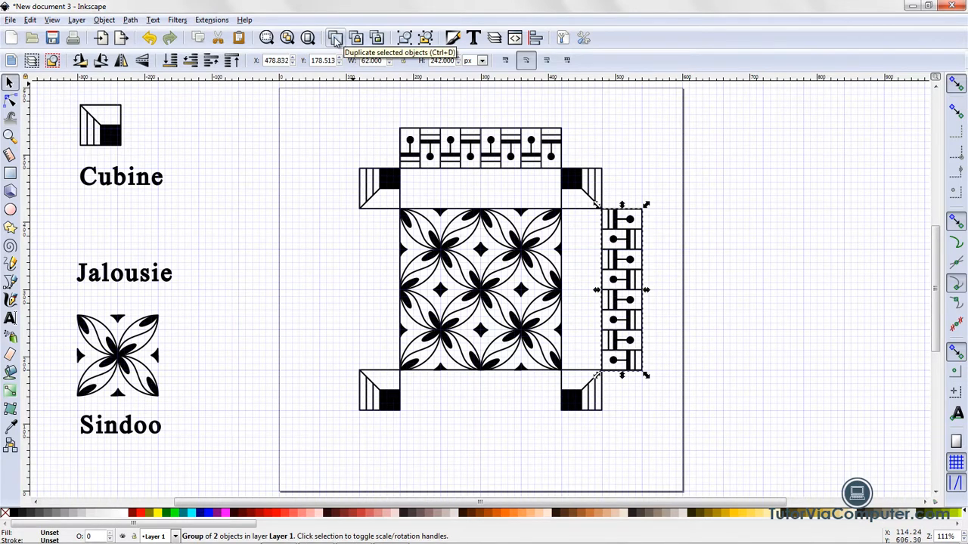
left_click(101, 62)
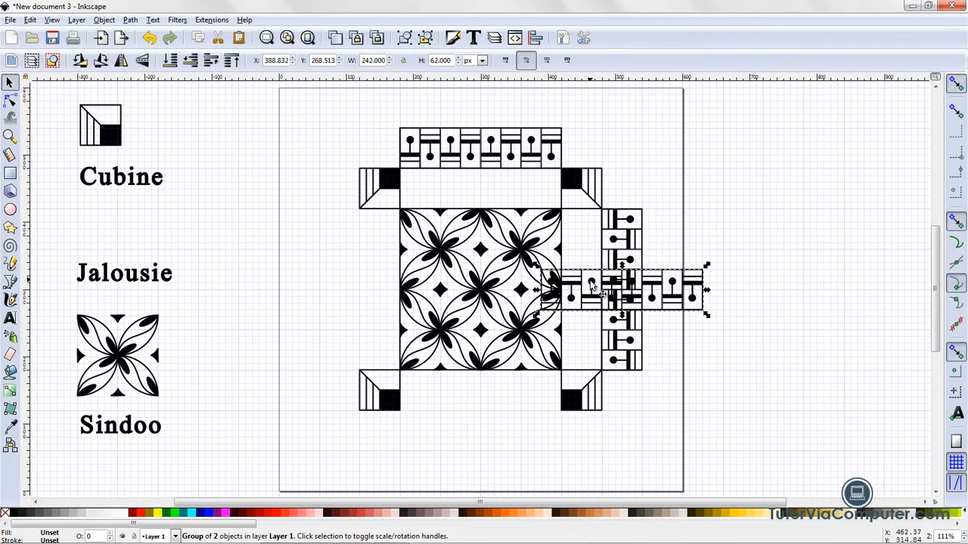
left_click_drag(591, 294, 456, 427)
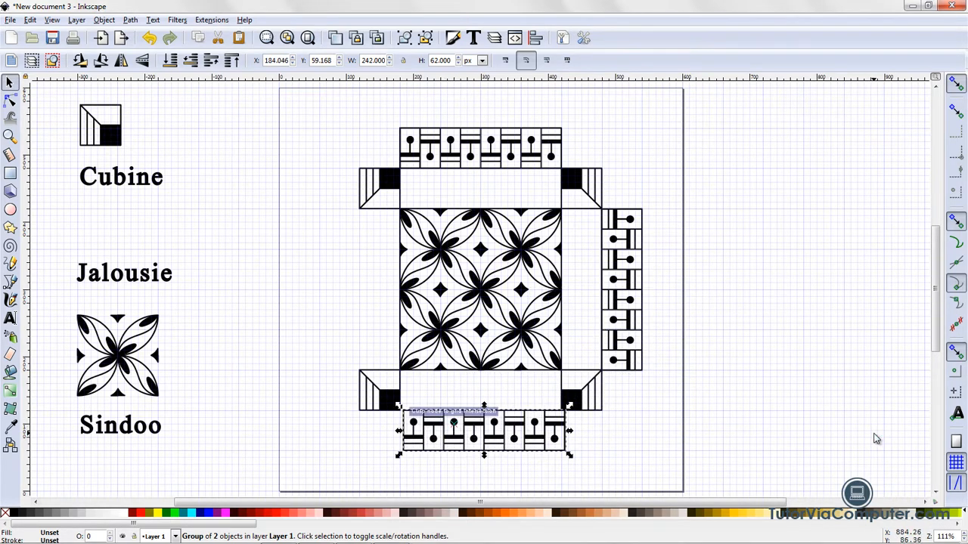
Step: Nudge the lower Jalousie strip left in five small moves to line it up with the Sindoo square, then deselect it
key("alt+Left")
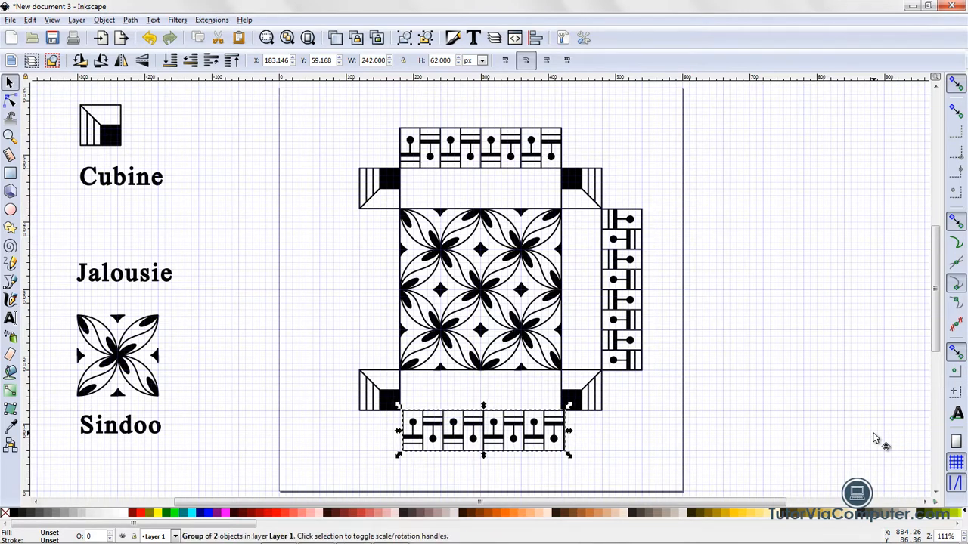
key("alt")
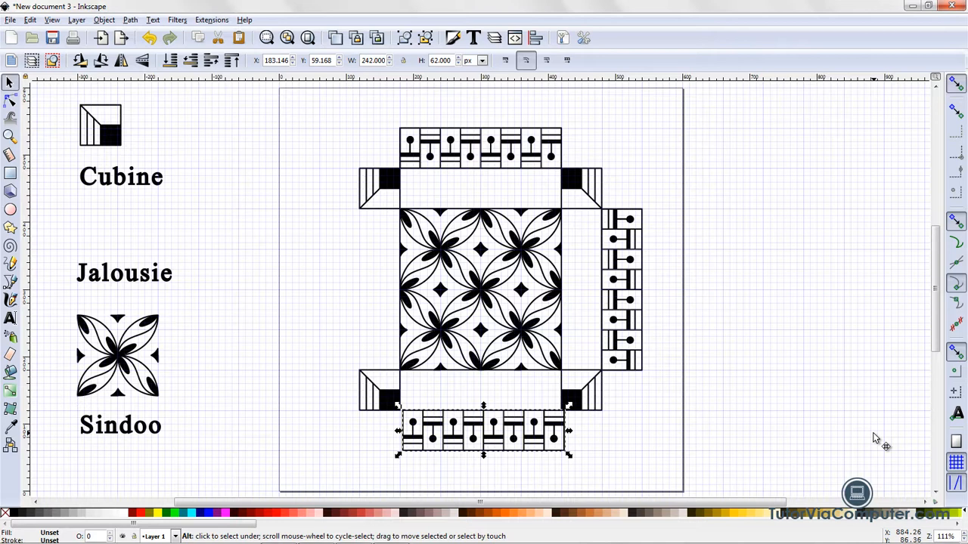
key("alt+Left")
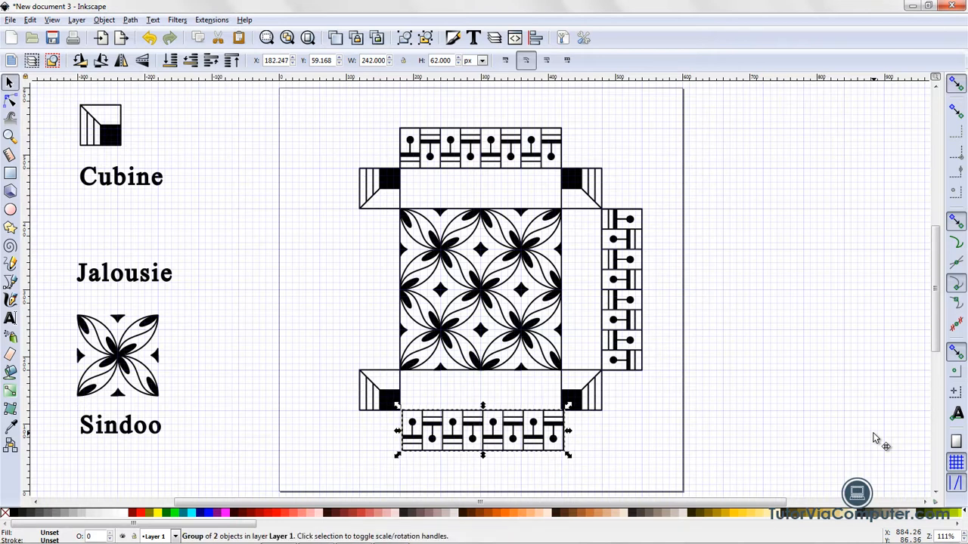
key("alt+Left")
key("alt+Left")
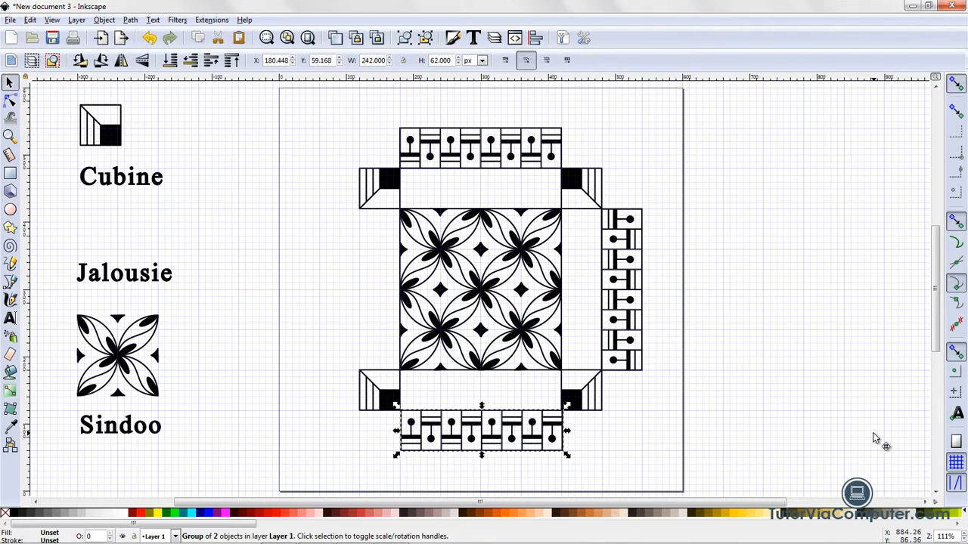
key("alt+Left")
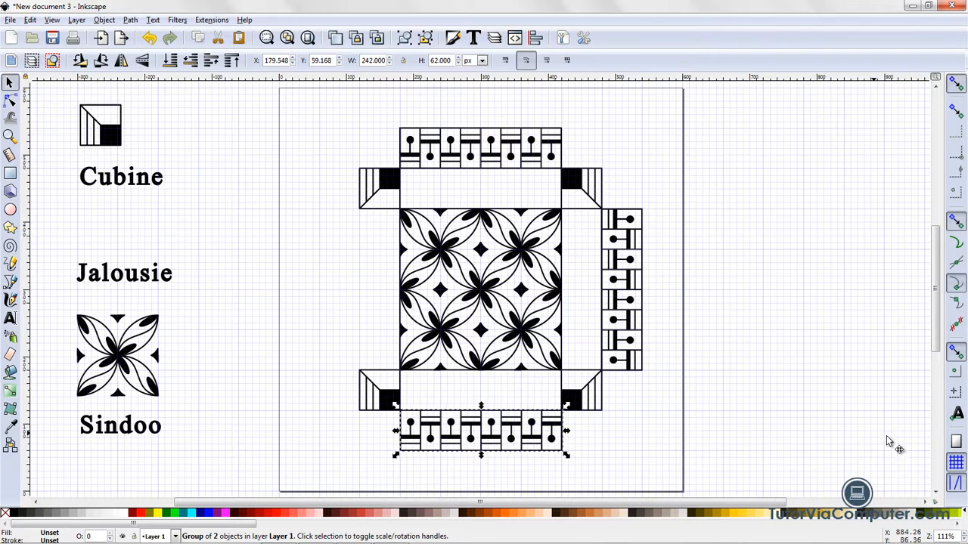
left_click(634, 469)
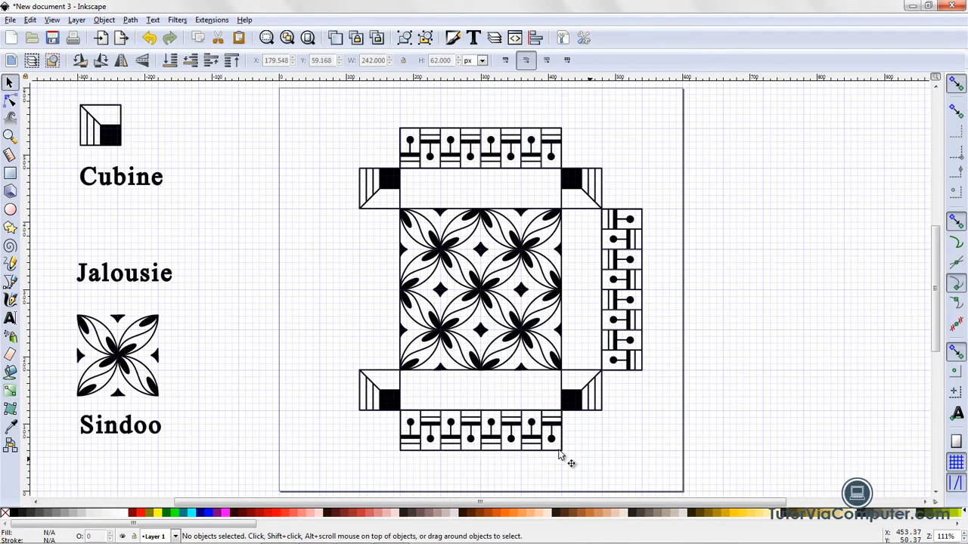
Step: Duplicate the lower Jalousie strip, rotate the copy 90° clockwise and place it outside the left-hand Cubine tiles
left_click(517, 449)
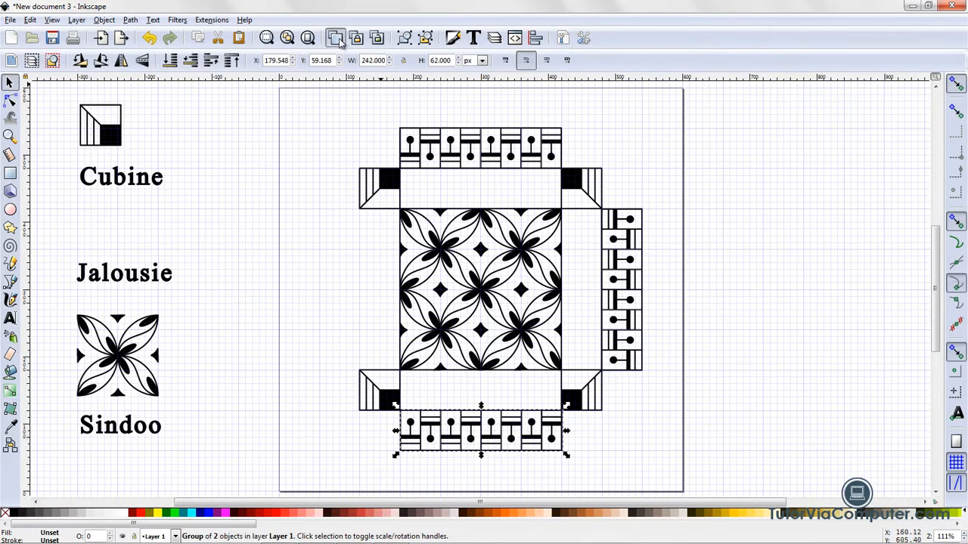
left_click(100, 60)
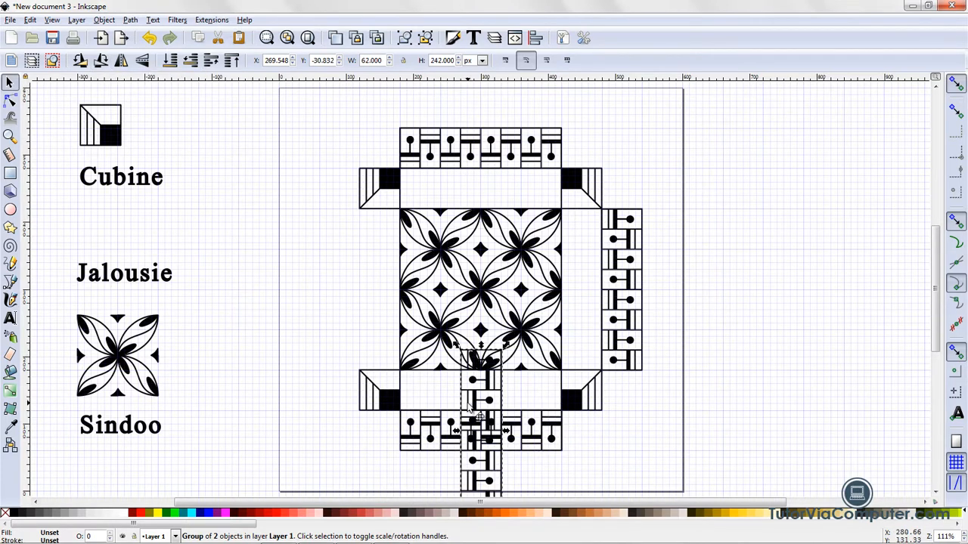
left_click_drag(469, 409, 324, 258)
left_click(224, 277)
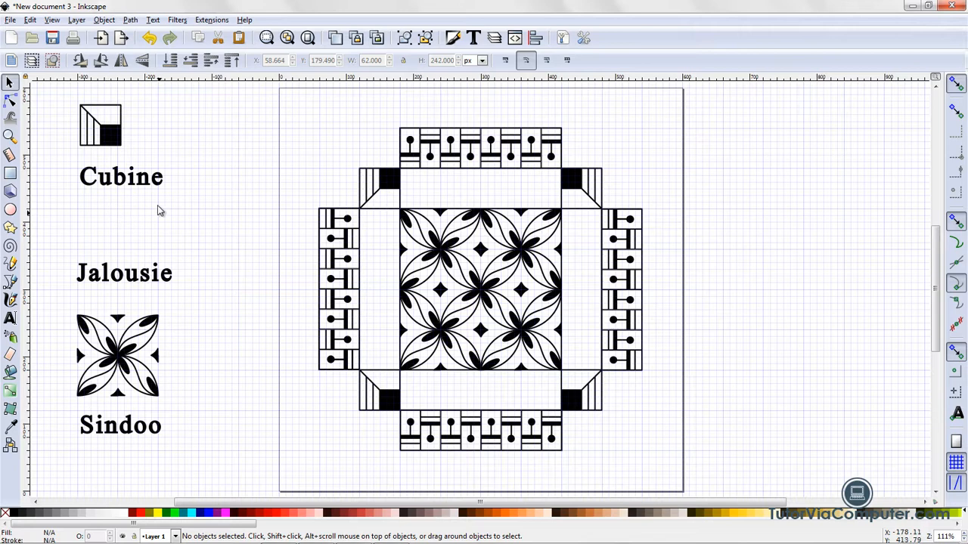
Step: Inside the top Jalousie strip, select the original of the rightmost clone and move that original tile above the Jalousie label
left_click(557, 148)
double_click(554, 146)
double_click(554, 146)
left_click(554, 146)
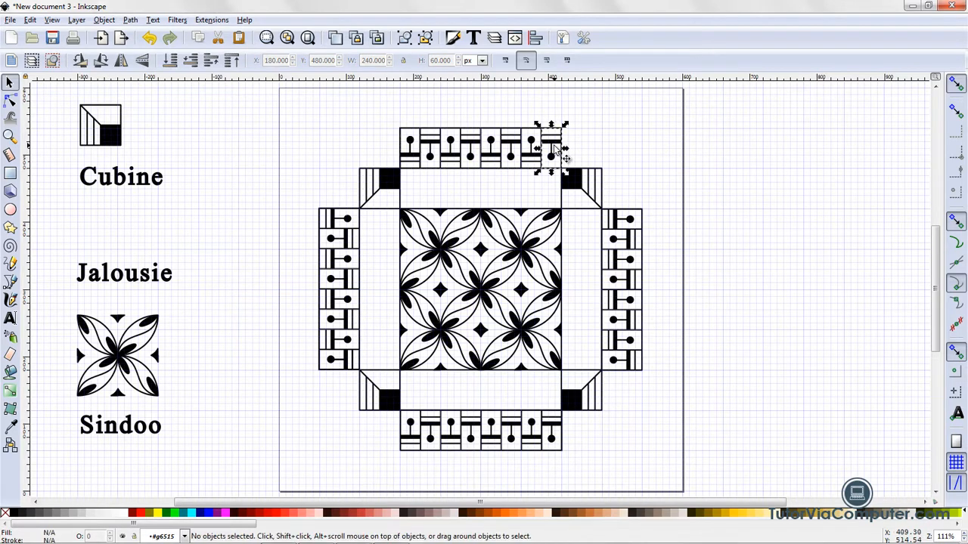
left_click(554, 146)
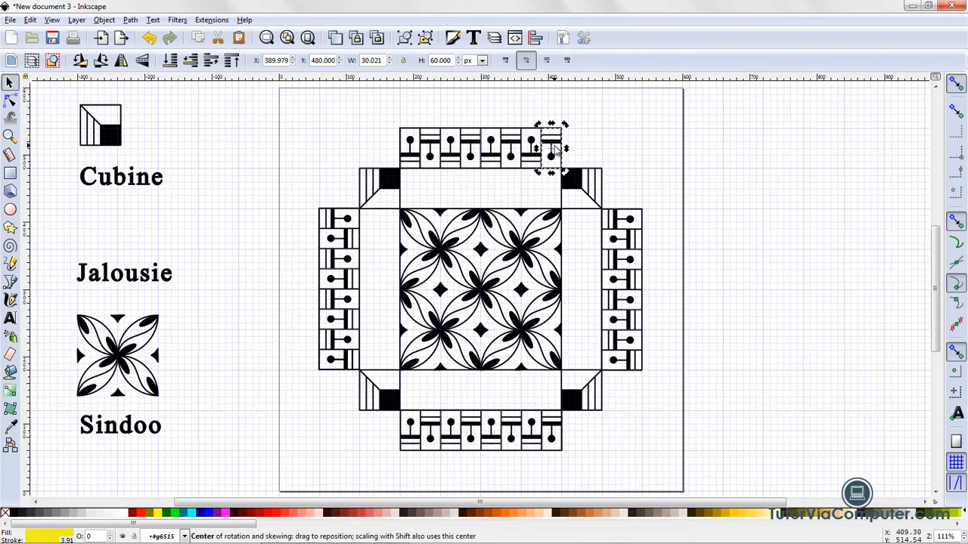
left_click(27, 20)
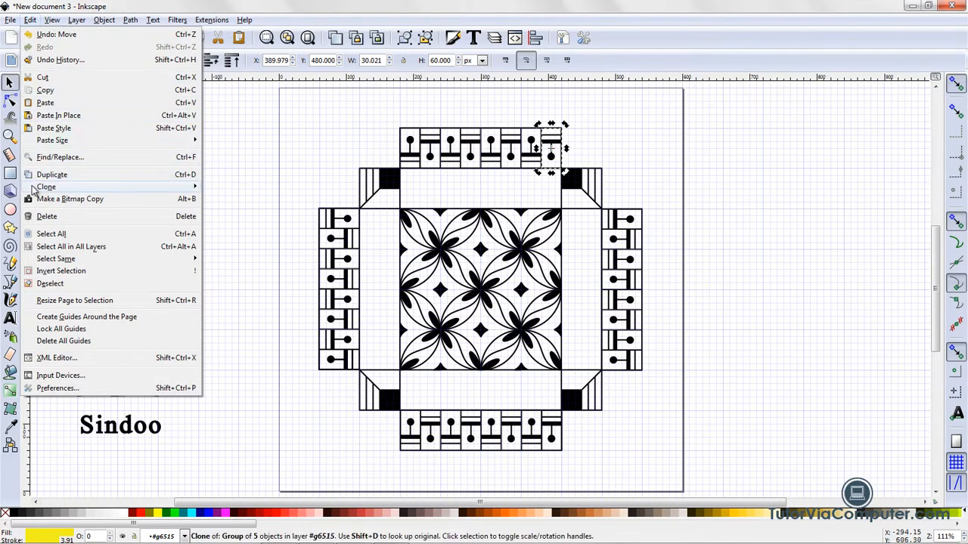
mouse_move(152, 187)
left_click(226, 236)
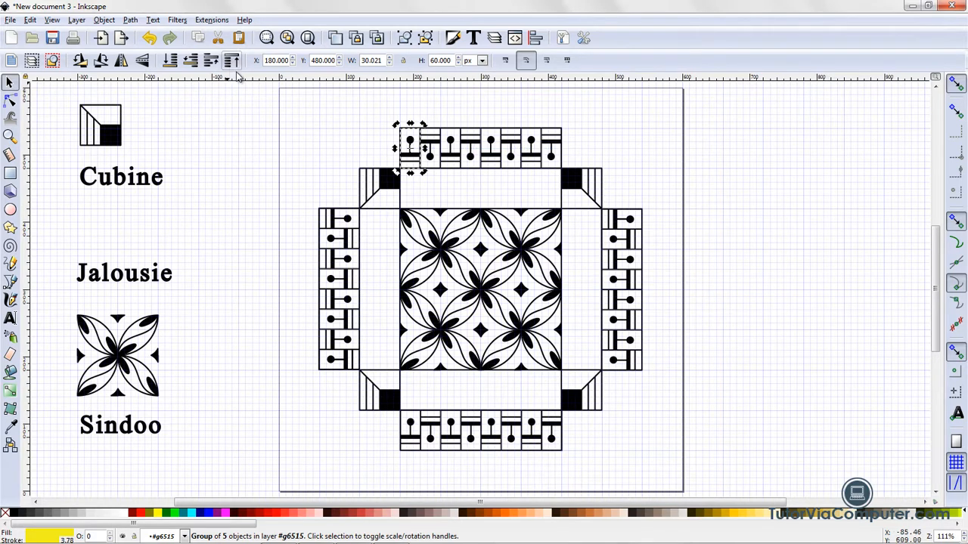
left_click_drag(410, 143, 99, 221)
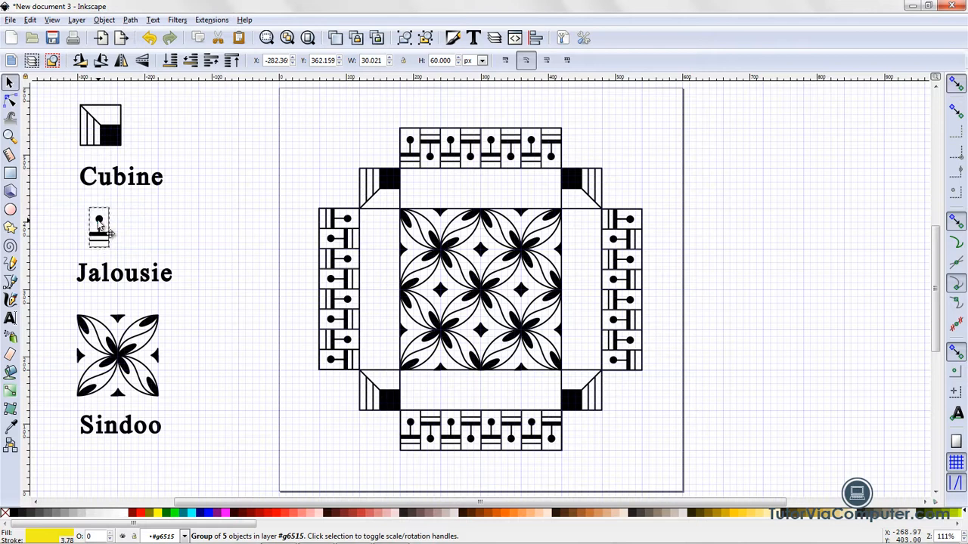
left_click(222, 199)
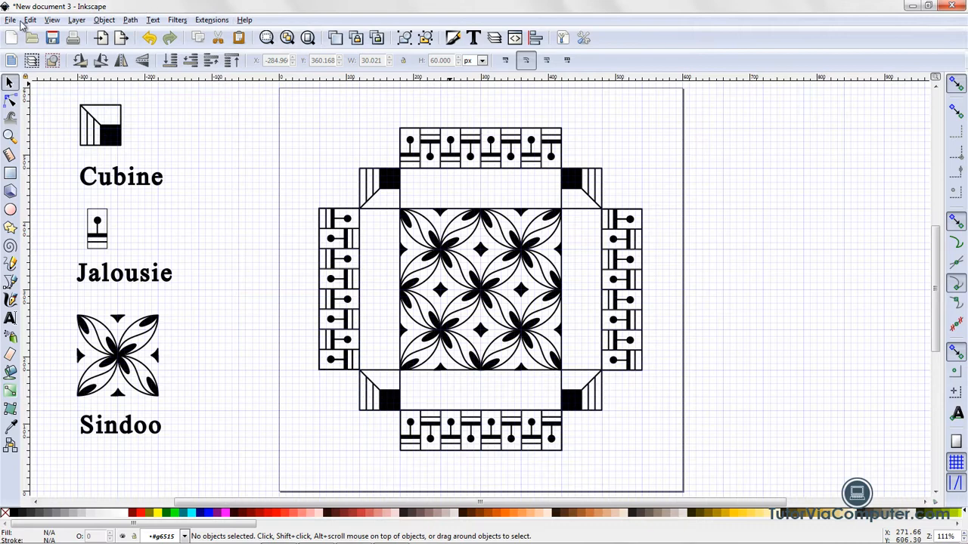
Step: Show the document's layers and rename Layer 1 to Design
left_click(77, 20)
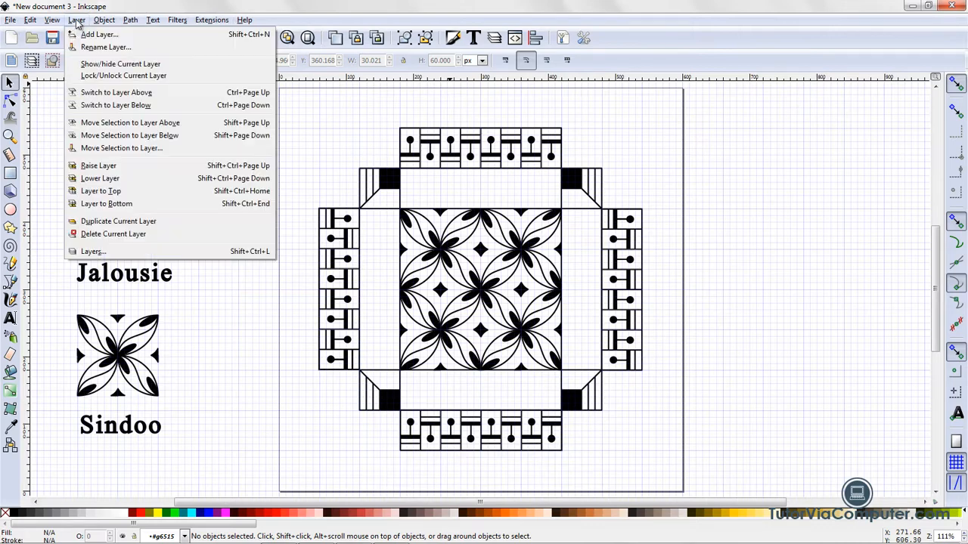
left_click(85, 251)
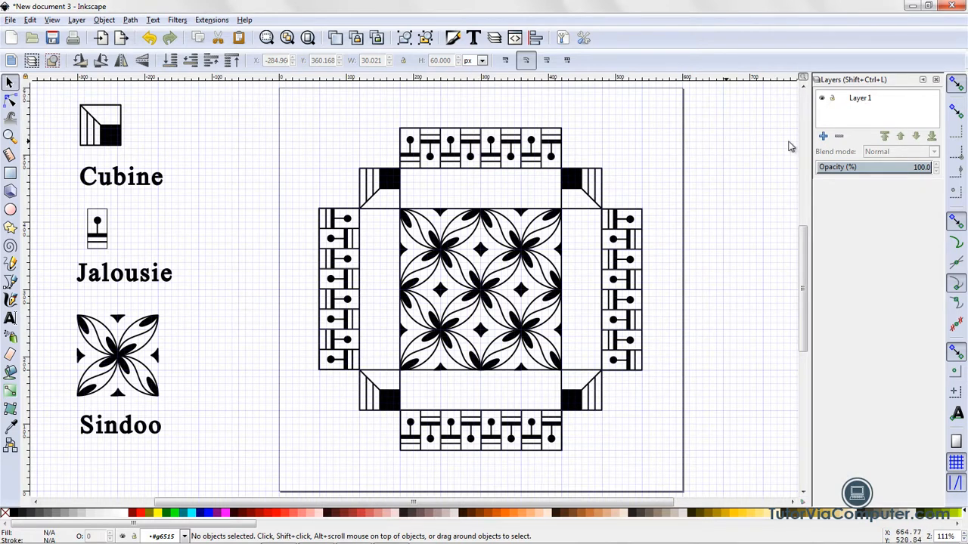
left_click(860, 104)
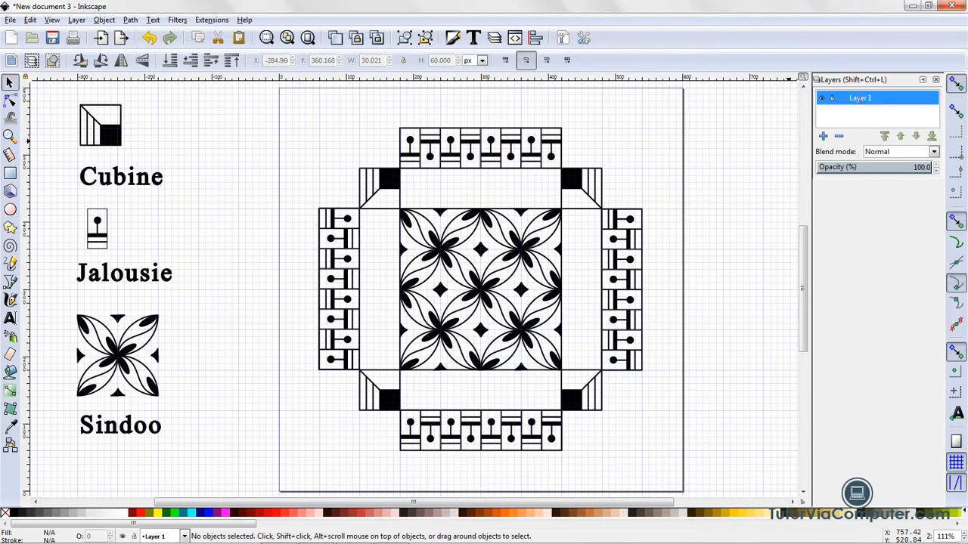
left_click(859, 99)
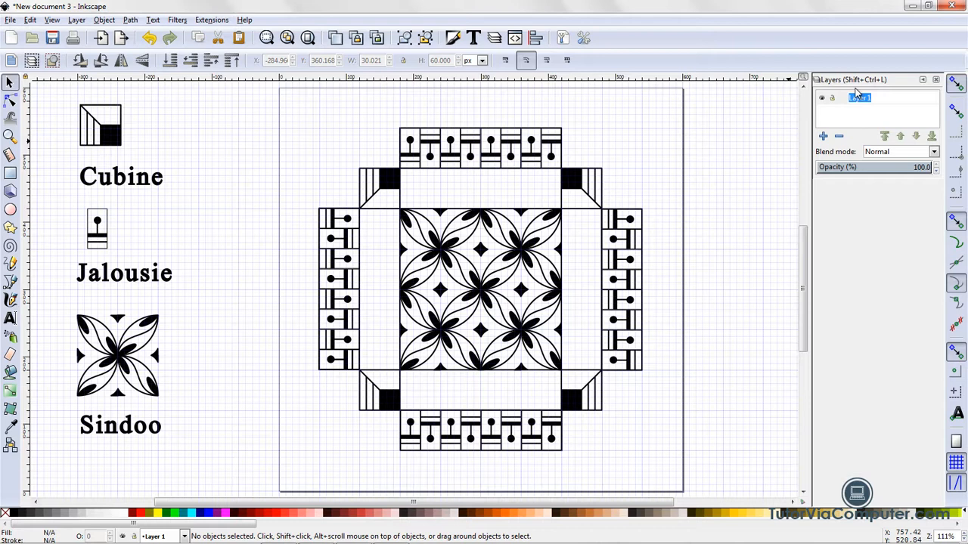
type("Design")
key("Return")
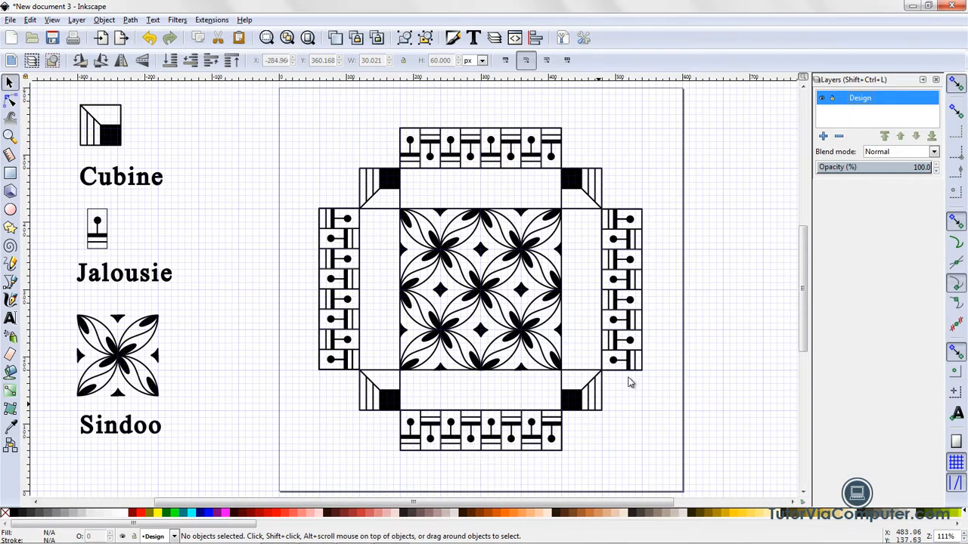
Step: Lock the Design layer and add a new layer named Background below it
left_click(833, 99)
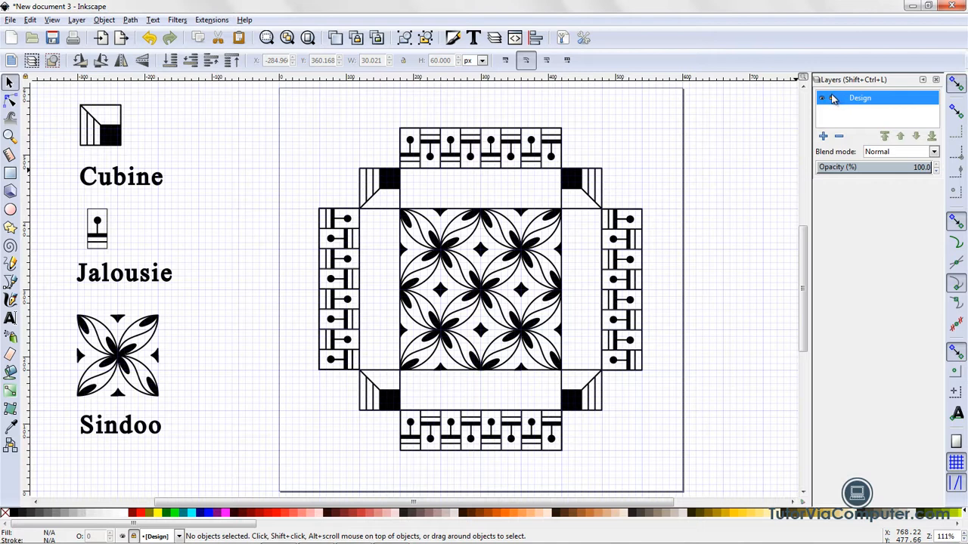
left_click(823, 138)
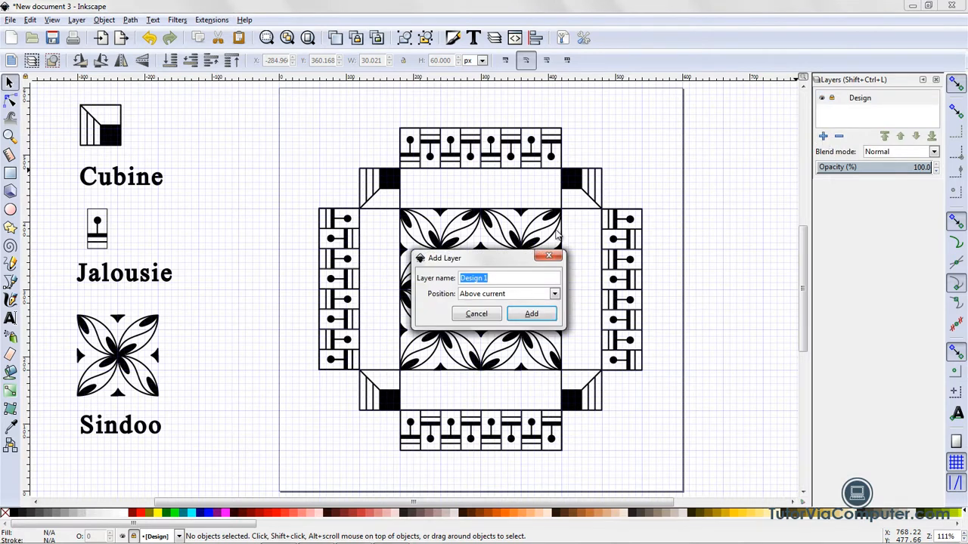
left_click_drag(495, 261, 679, 155)
left_click(717, 160)
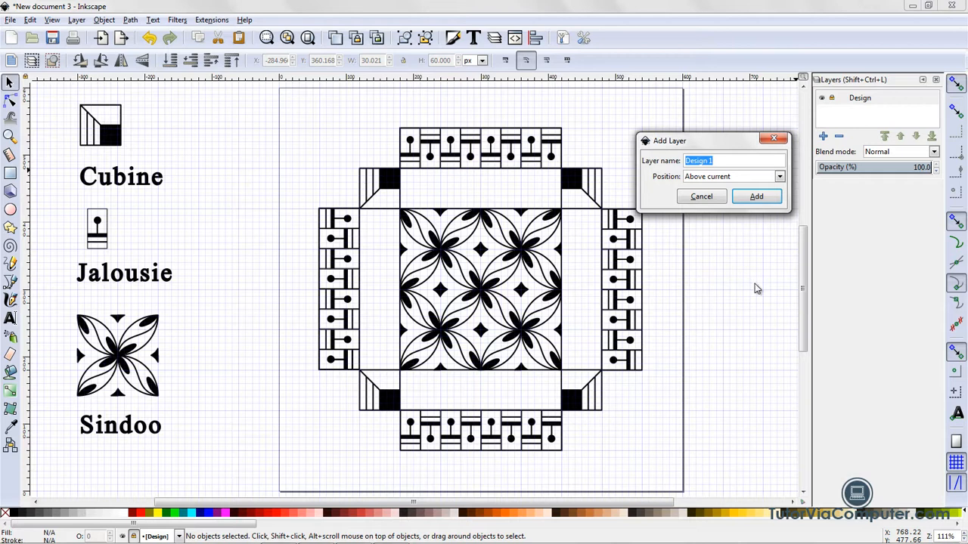
type("Background")
left_click(778, 177)
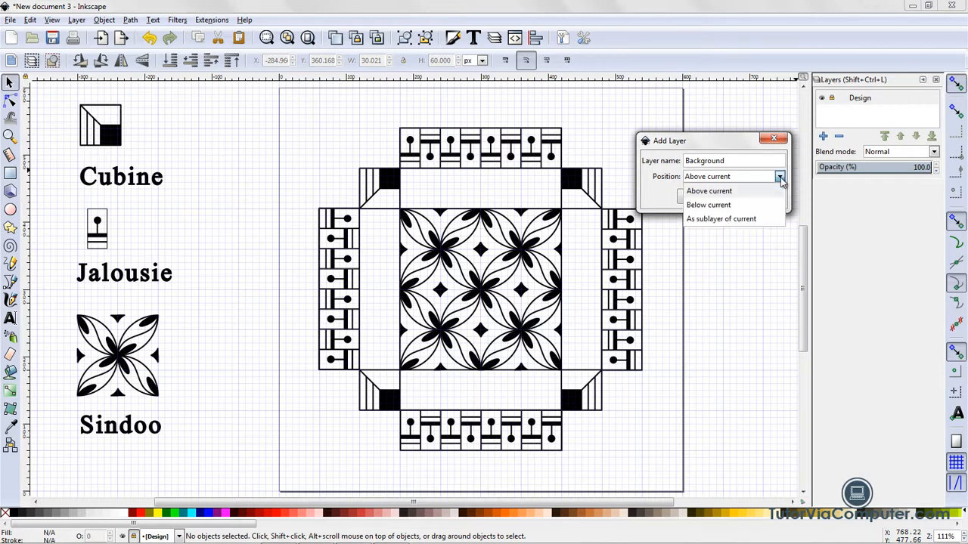
left_click(747, 205)
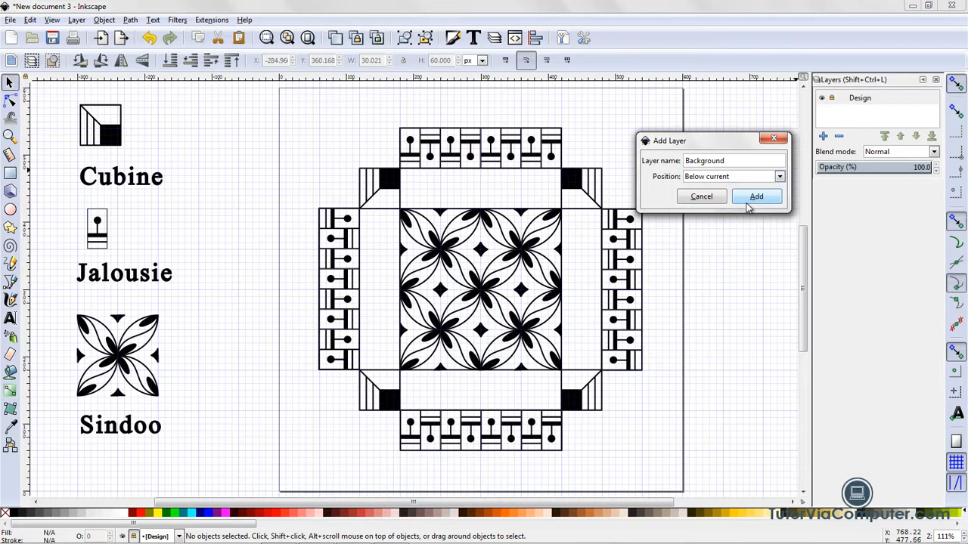
left_click(753, 199)
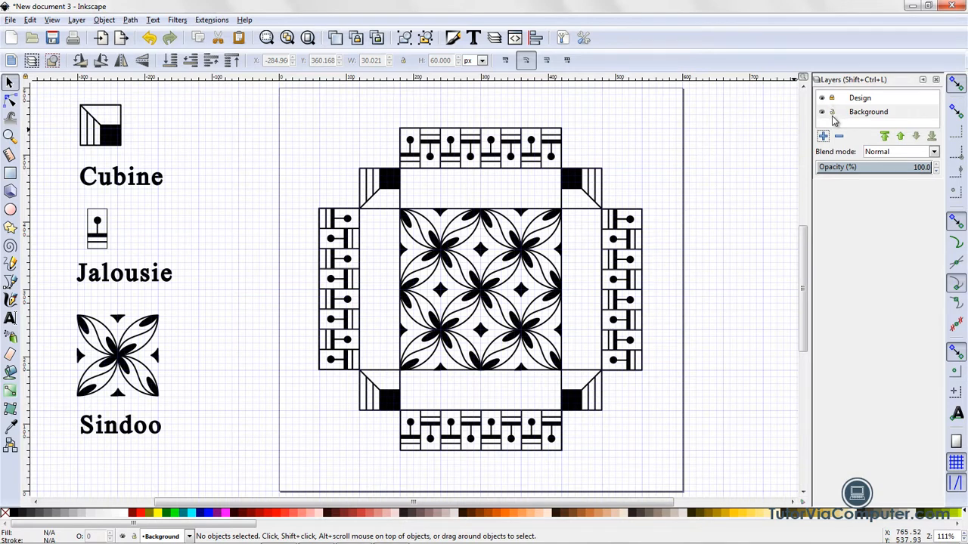
Step: Add a layer named Yellow box directly above the Background layer
left_click(867, 117)
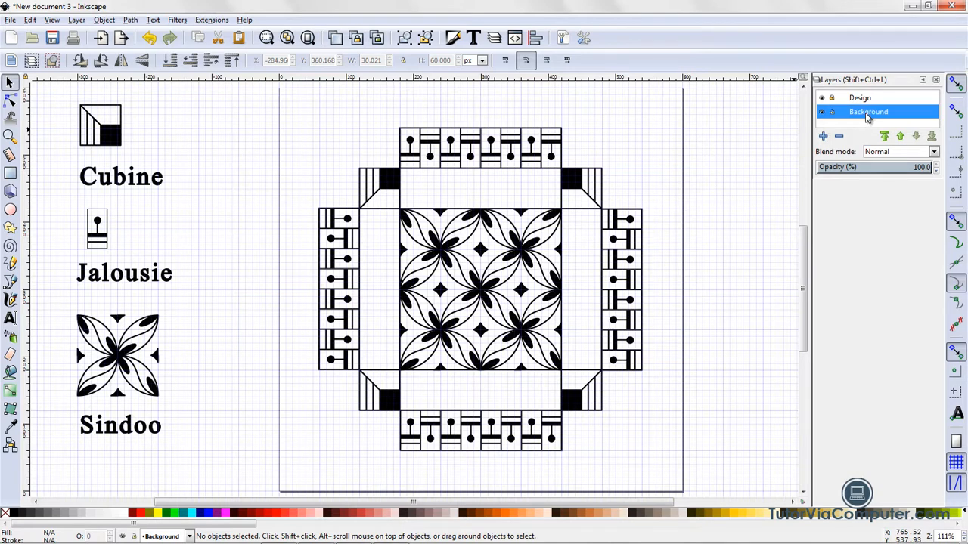
left_click(823, 138)
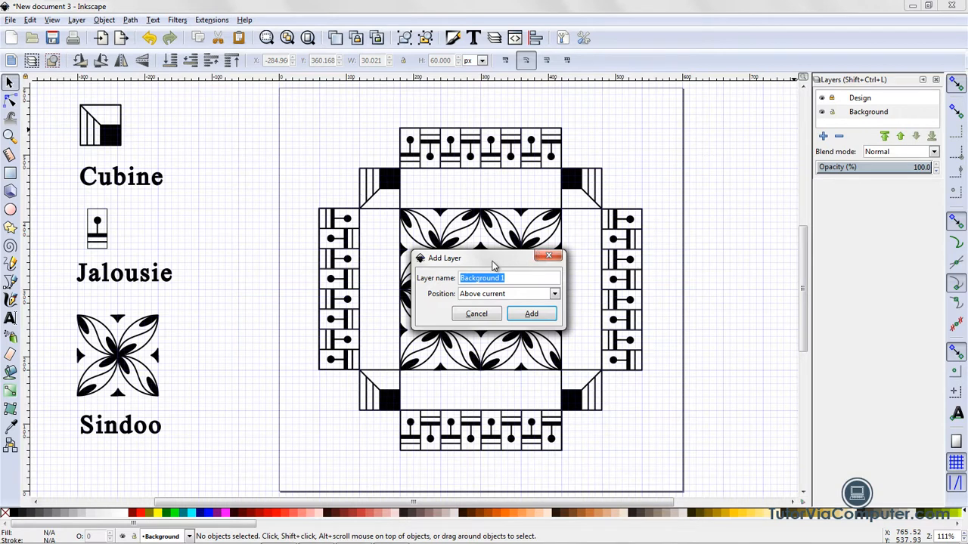
left_click_drag(495, 261, 715, 181)
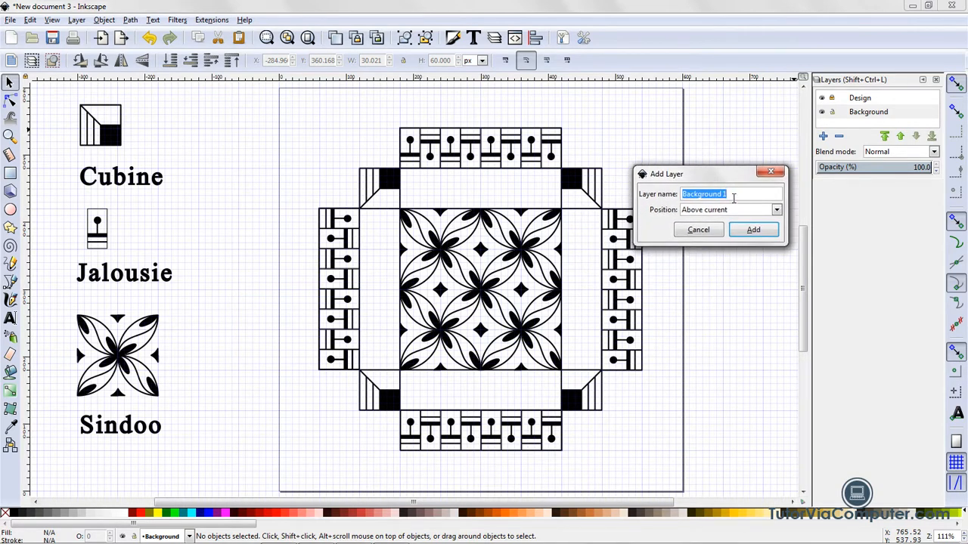
type("y")
left_click_drag(683, 194, 681, 195)
type("Yellow box")
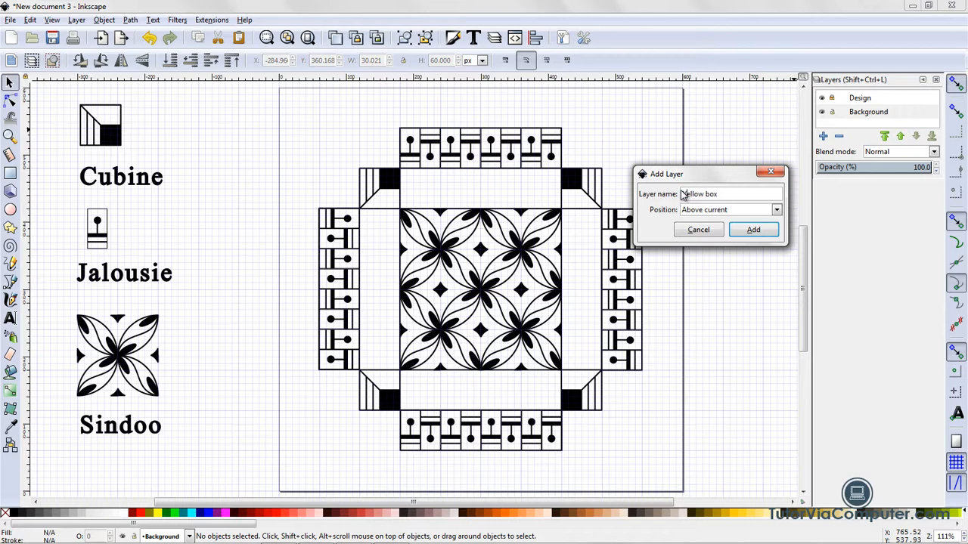
left_click(754, 229)
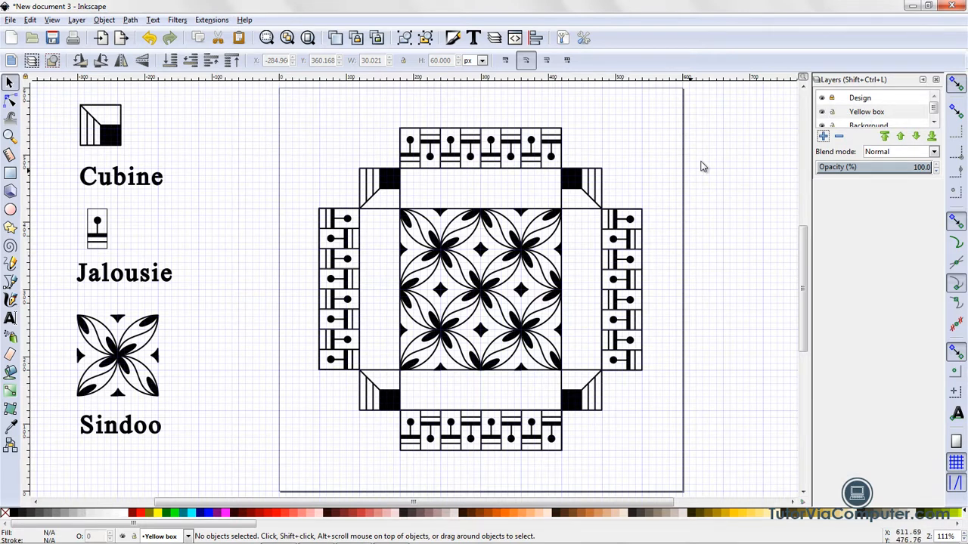
Step: Hide the Design layer and make the Background layer the current one
left_click(822, 98)
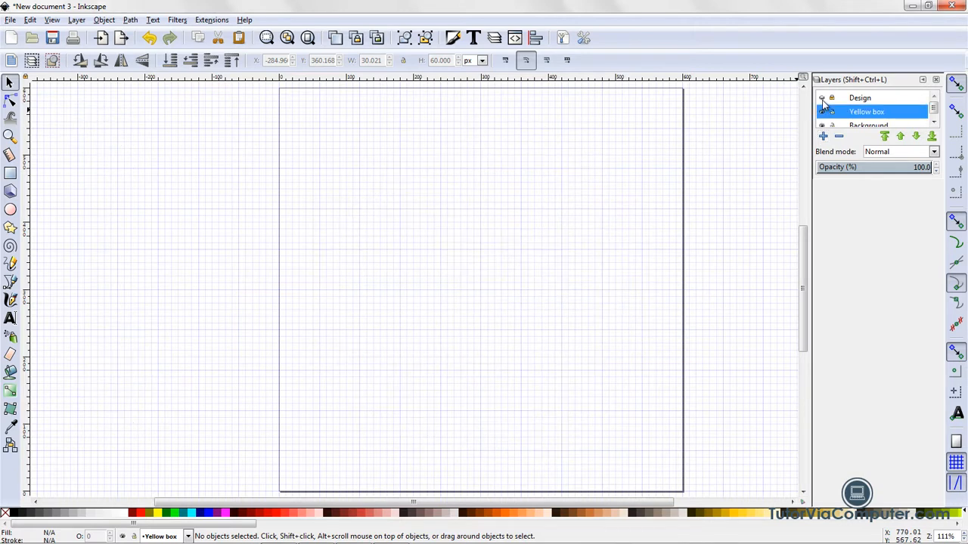
scroll(935, 112, "down", 1)
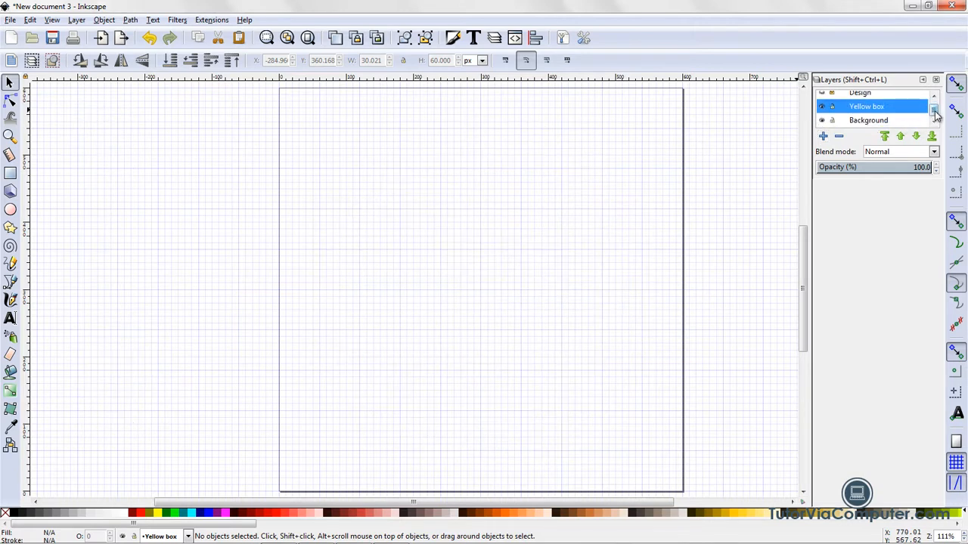
scroll(935, 112, "up", 1)
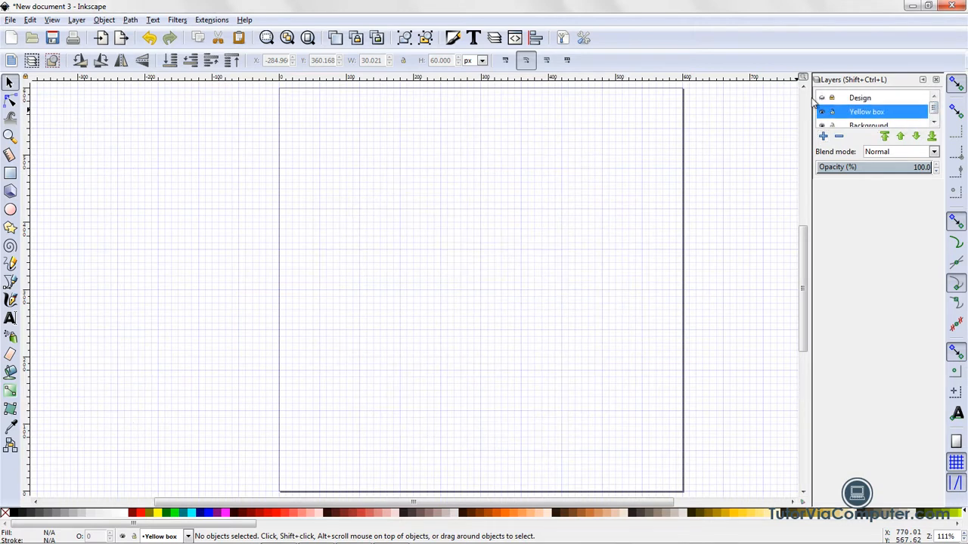
left_click(822, 99)
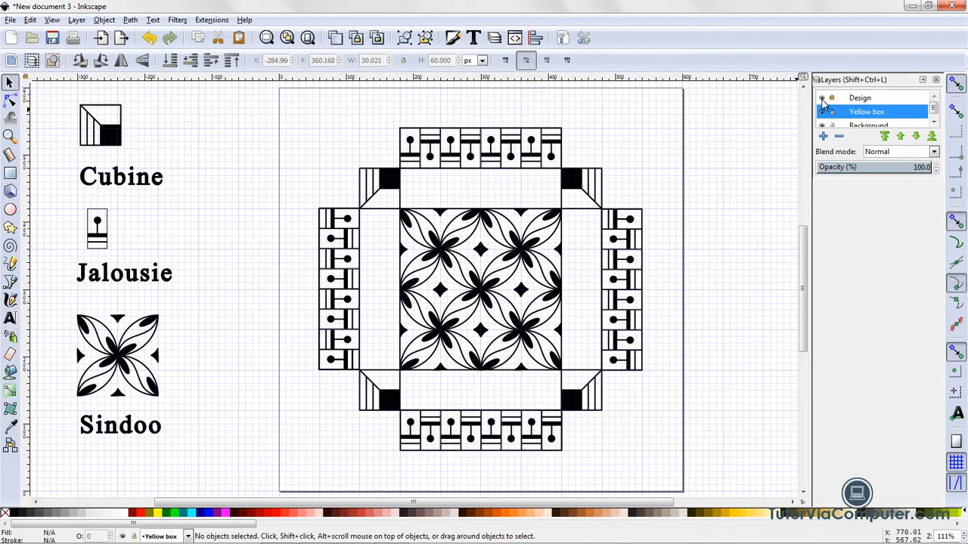
left_click(822, 99)
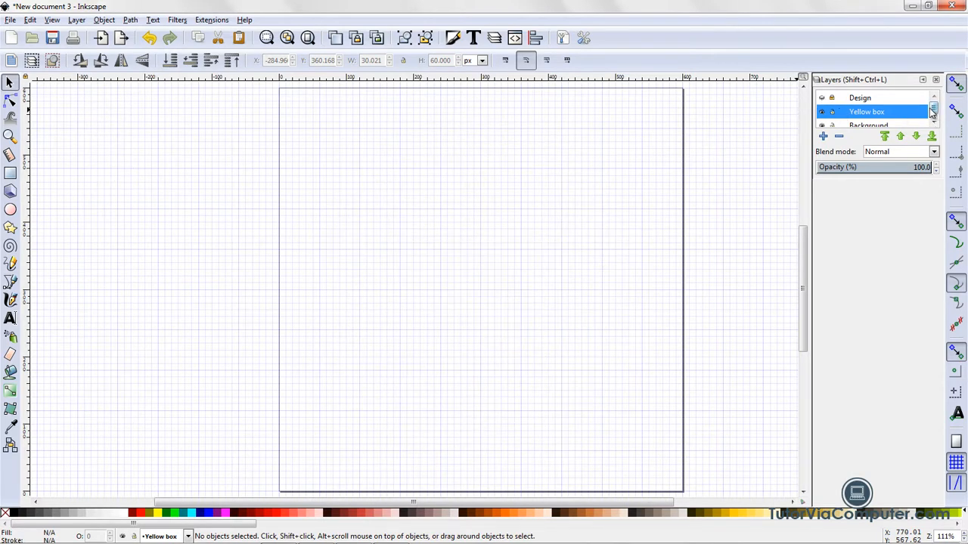
scroll(931, 120, "down", 1)
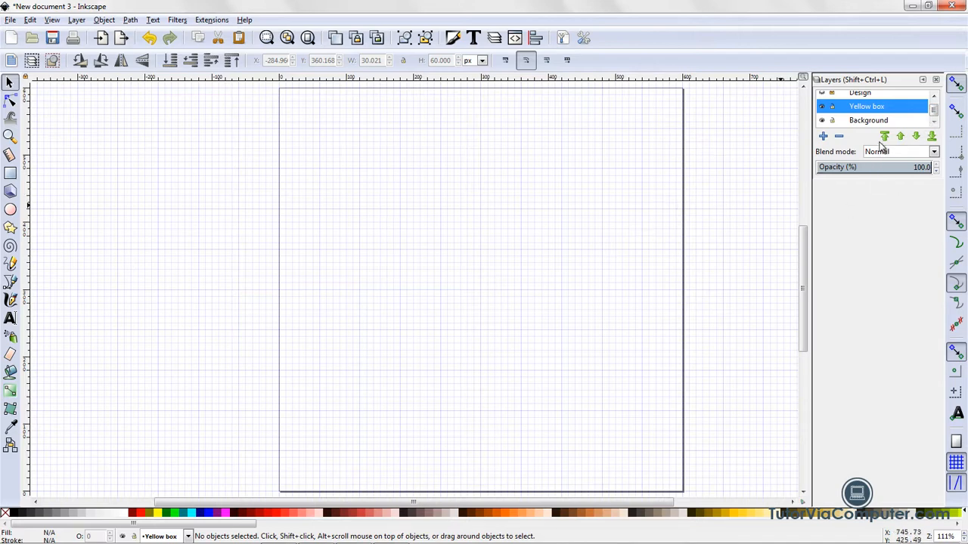
left_click(867, 122)
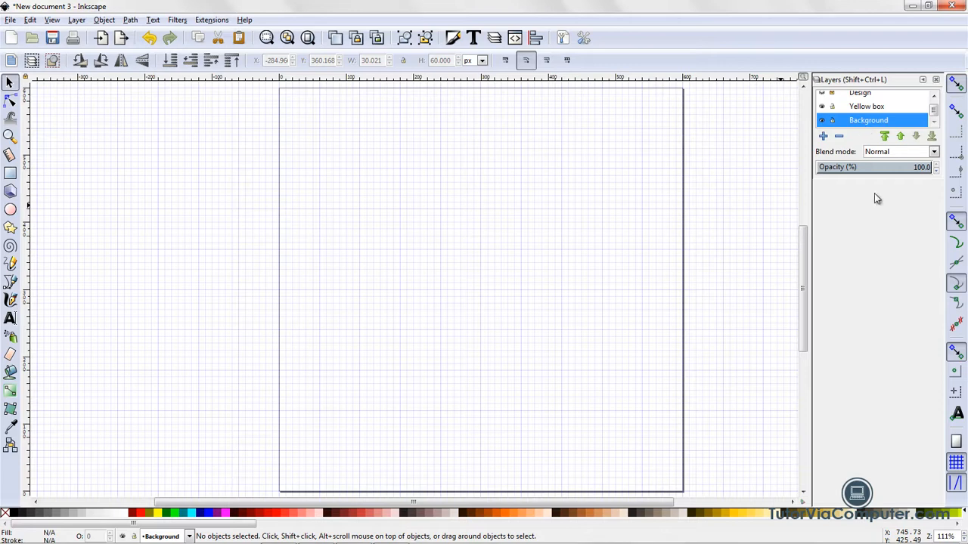
Step: Snapping to the page border, draw a 600 × 600 px rectangle over the whole page on the Background layer and fill it black
left_click(956, 444)
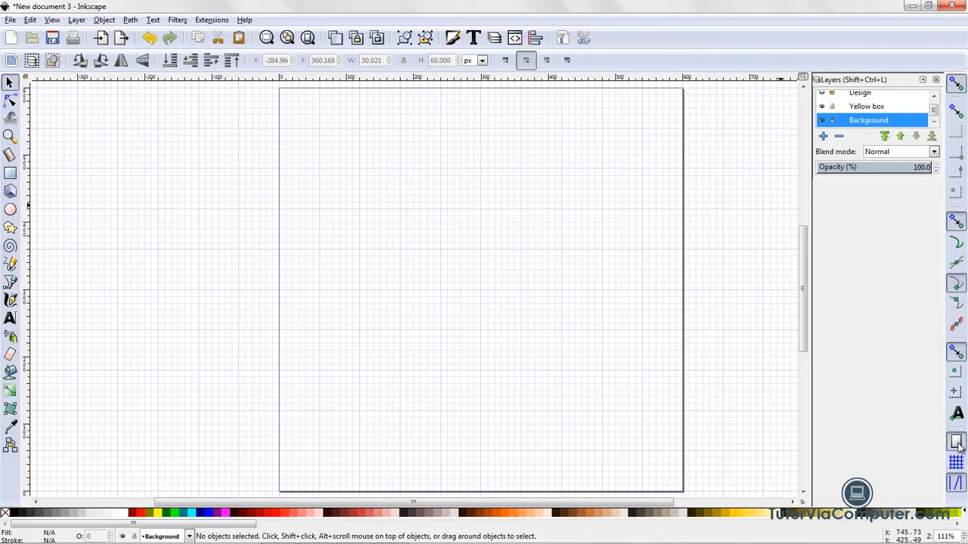
left_click(11, 174)
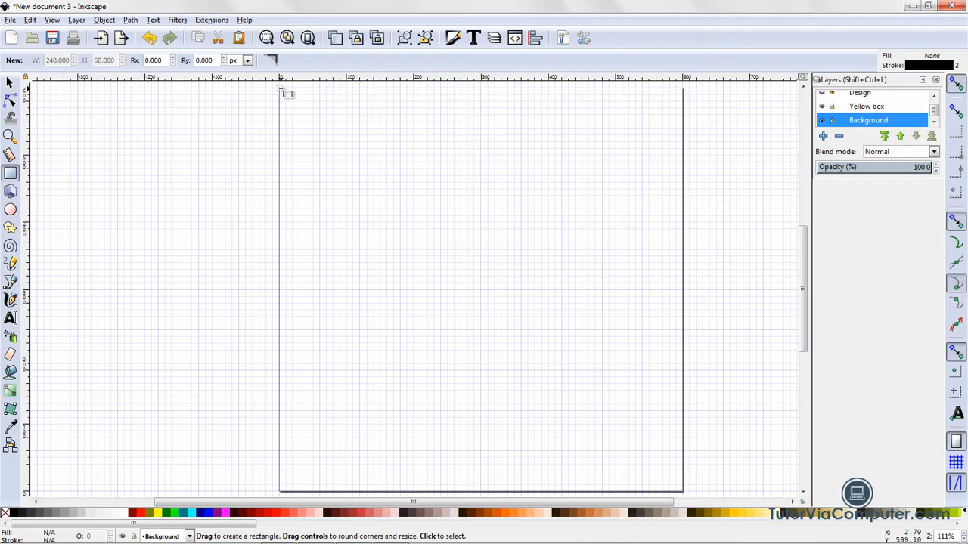
left_click_drag(802, 292, 802, 283)
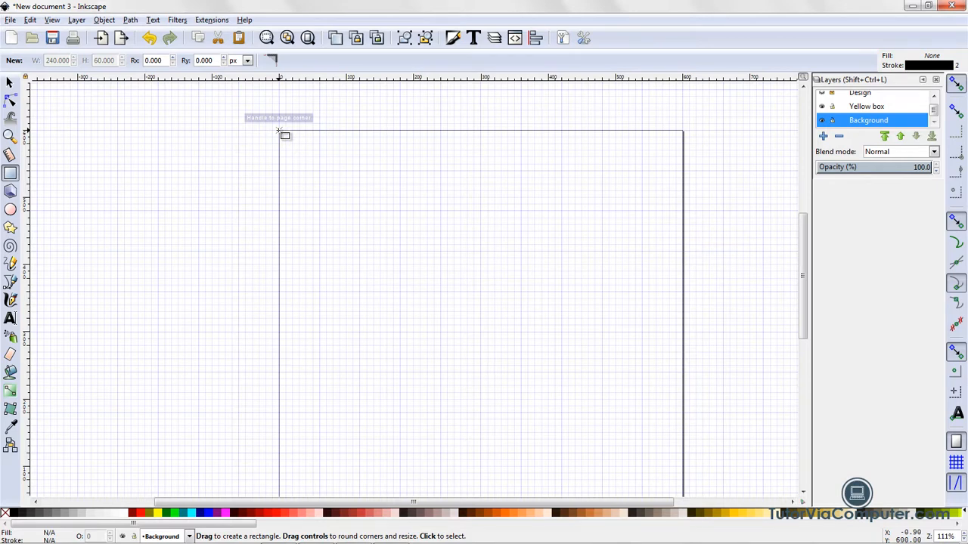
mouse_move(279, 130)
left_mouse_down()
mouse_move(657, 375)
mouse_move(684, 419)
left_mouse_up()
left_click_drag(806, 330, 808, 386)
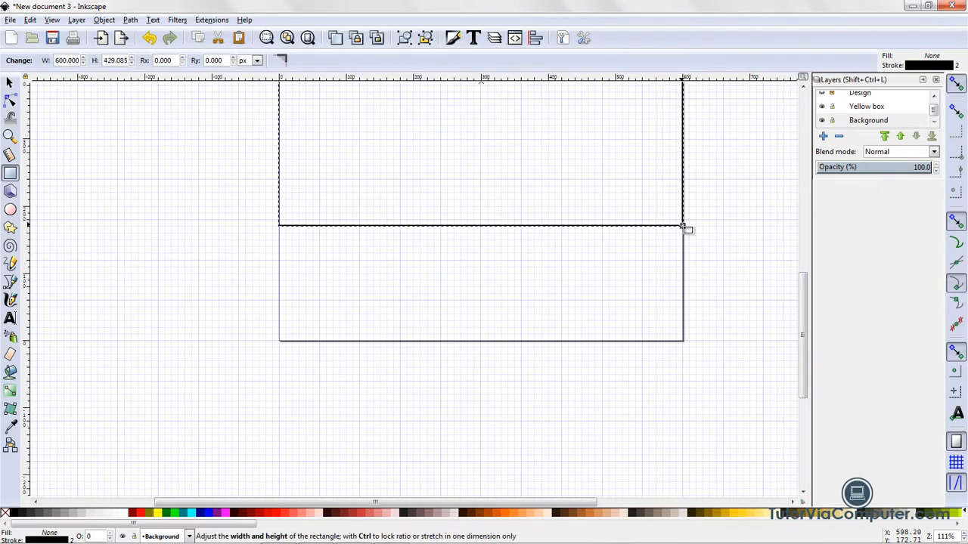
left_click_drag(683, 226, 683, 342)
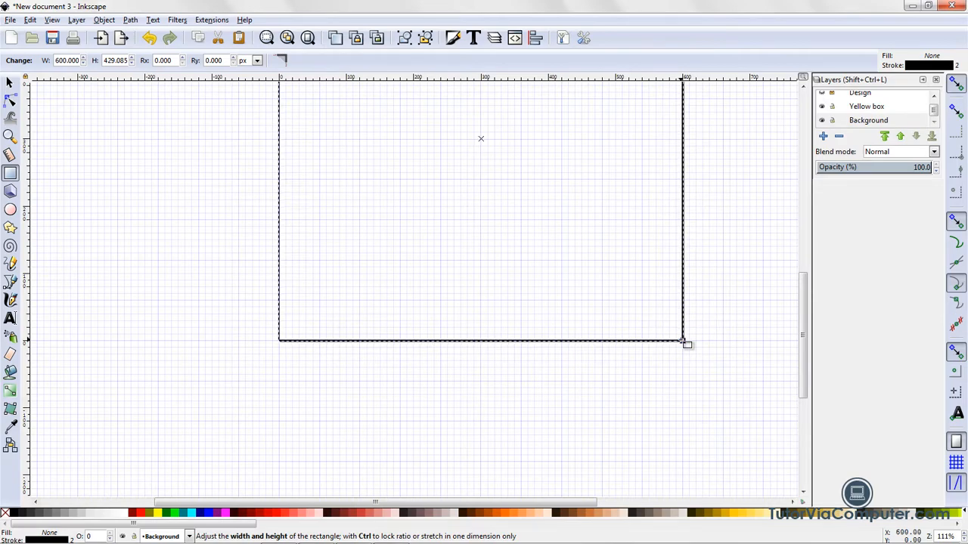
left_click_drag(684, 342, 684, 342)
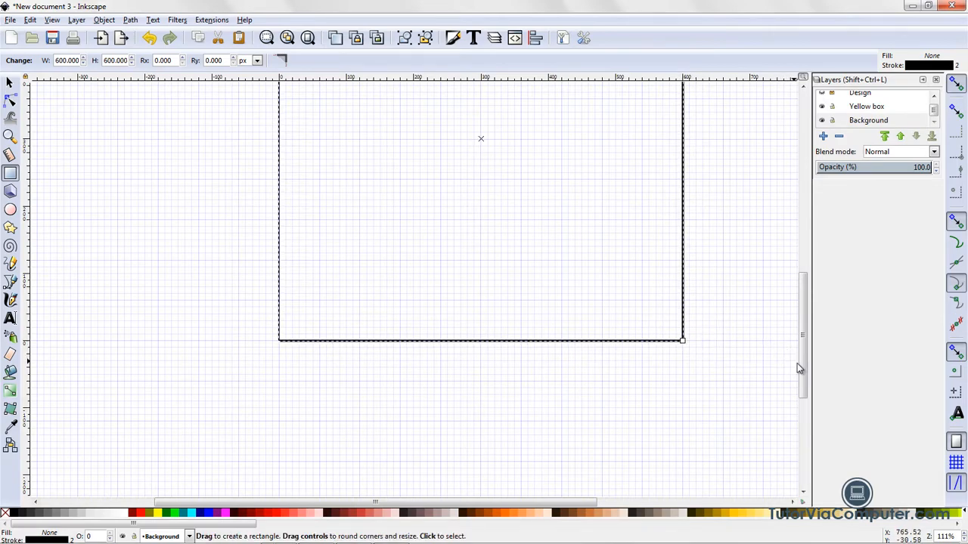
left_click_drag(804, 375, 785, 324)
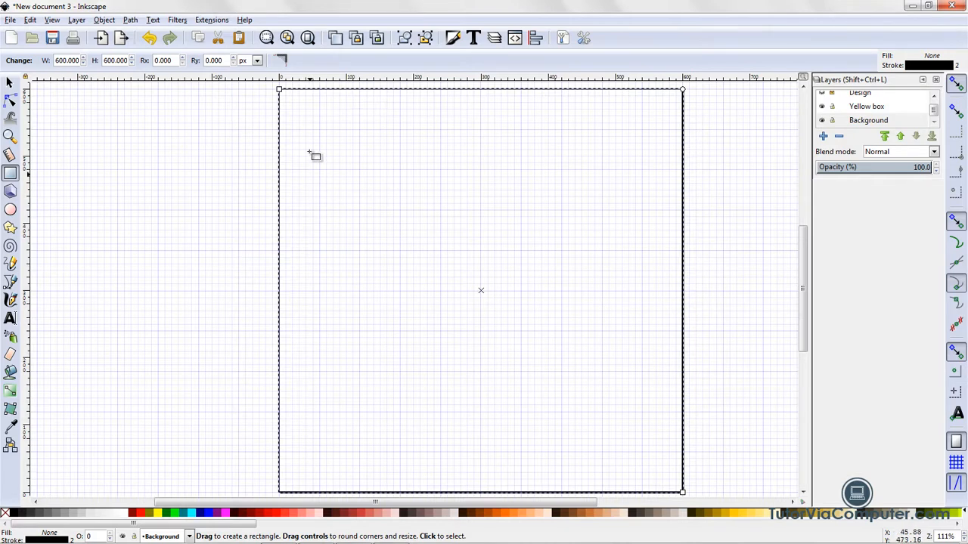
left_click(16, 515)
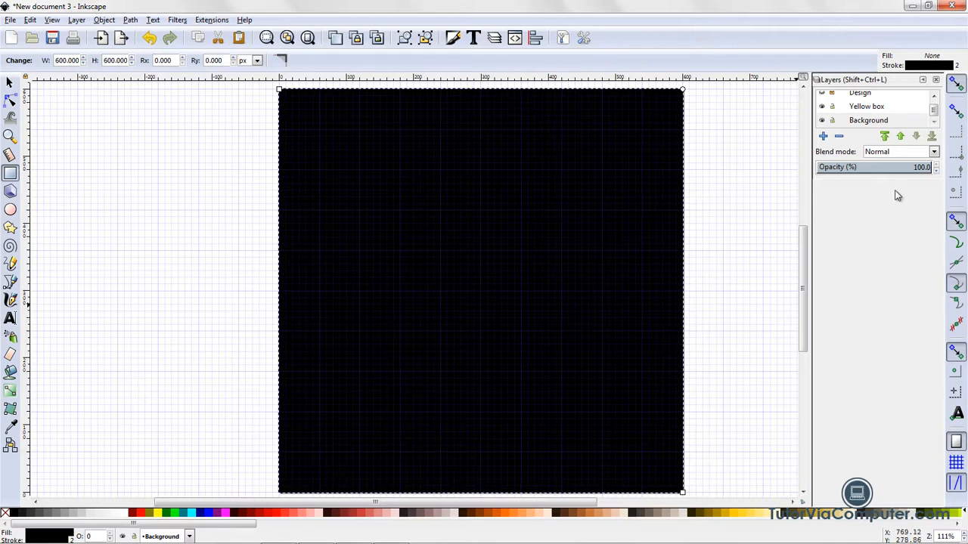
Step: Lock and hide the Background layer, make Yellow box the current layer and show the Design layer again
left_click(831, 121)
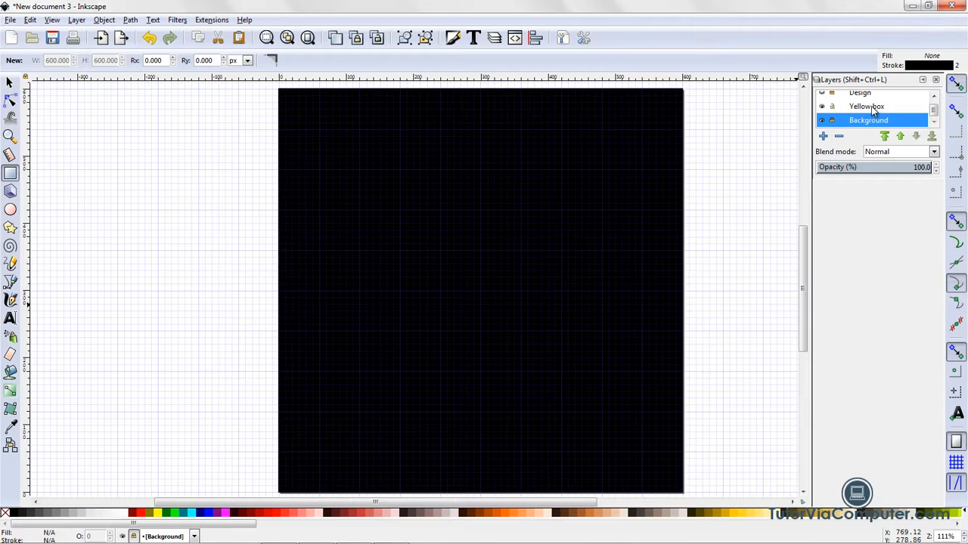
left_click(864, 109)
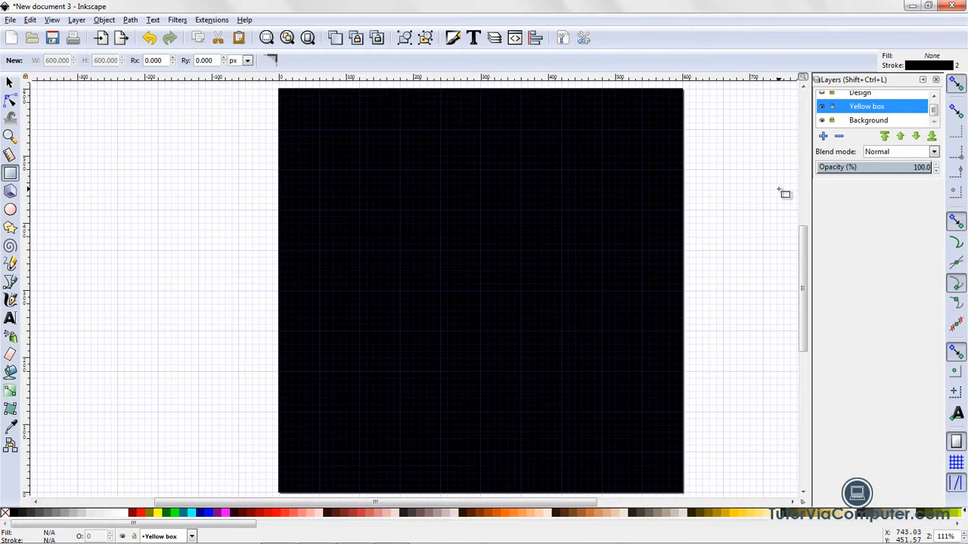
left_click(822, 121)
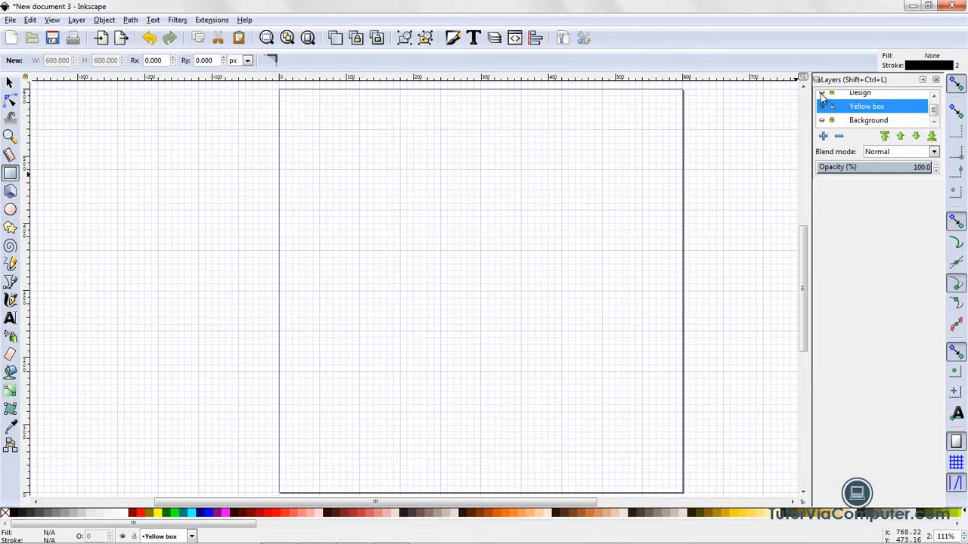
left_click(823, 99)
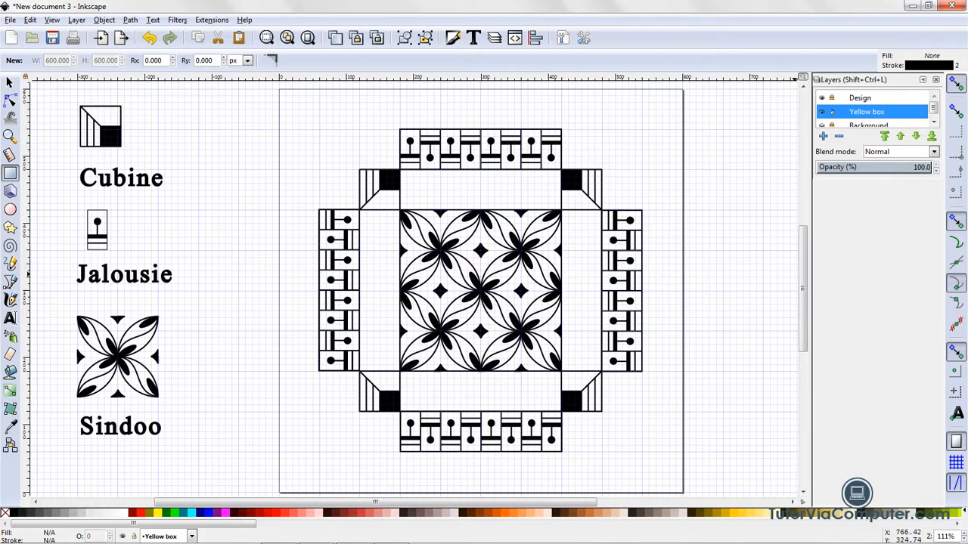
Step: Snapping to the grid, draw a 480 × 480 px square around the outer edges of the Jalousie strips and fill it pale yellow
left_click(957, 464)
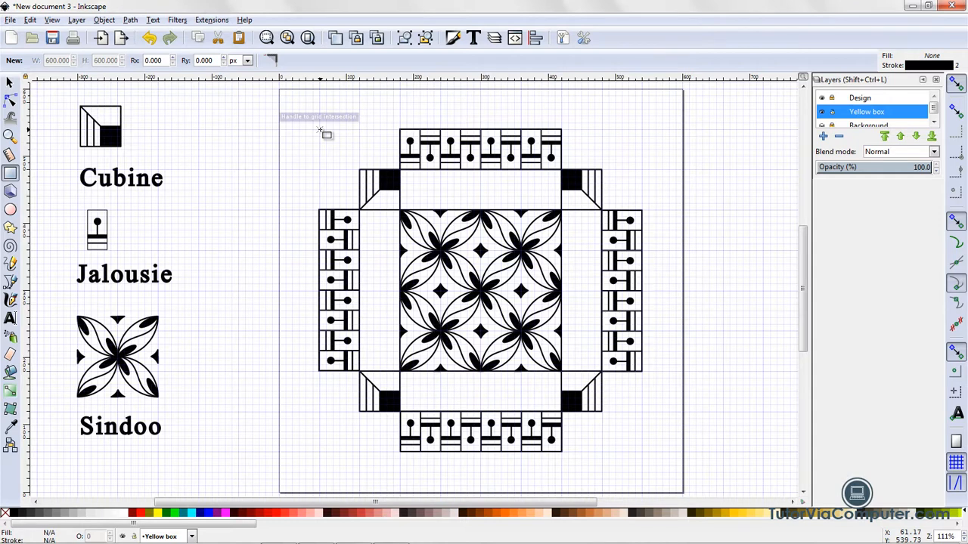
left_click_drag(319, 129, 641, 452)
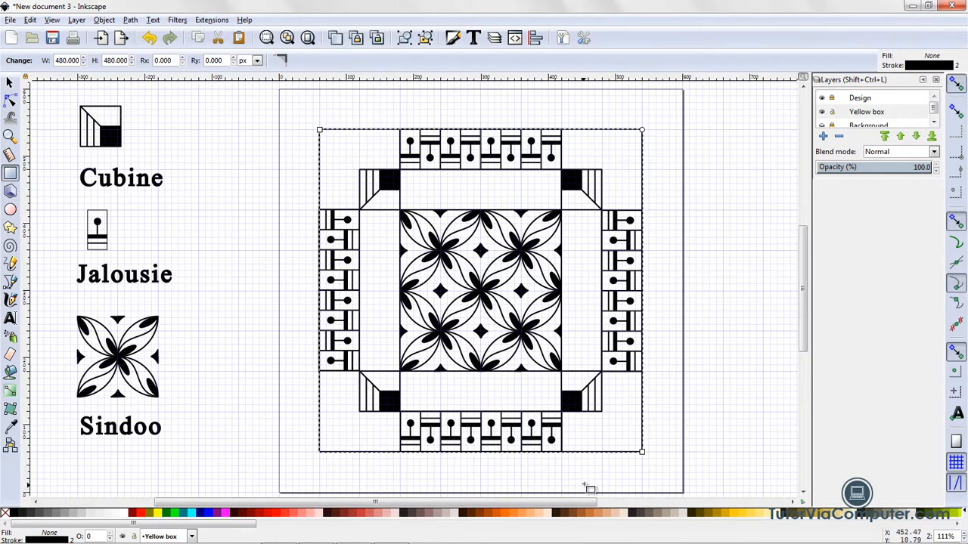
left_click(768, 514)
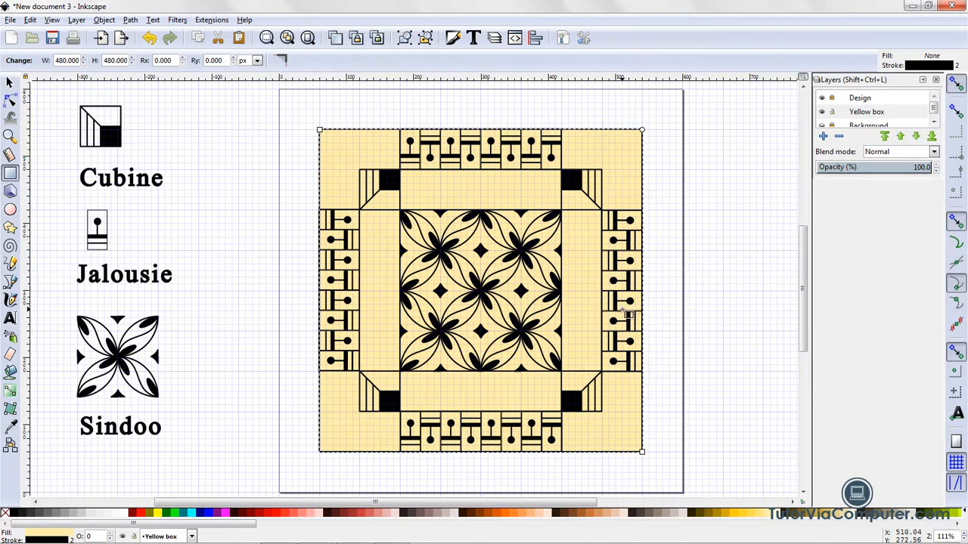
Step: Generate Lorem ipsum placeholder text with 5 paragraphs, 16 sentences per paragraph and a paragraph length fluctuation of 4 sentences
left_click(210, 21)
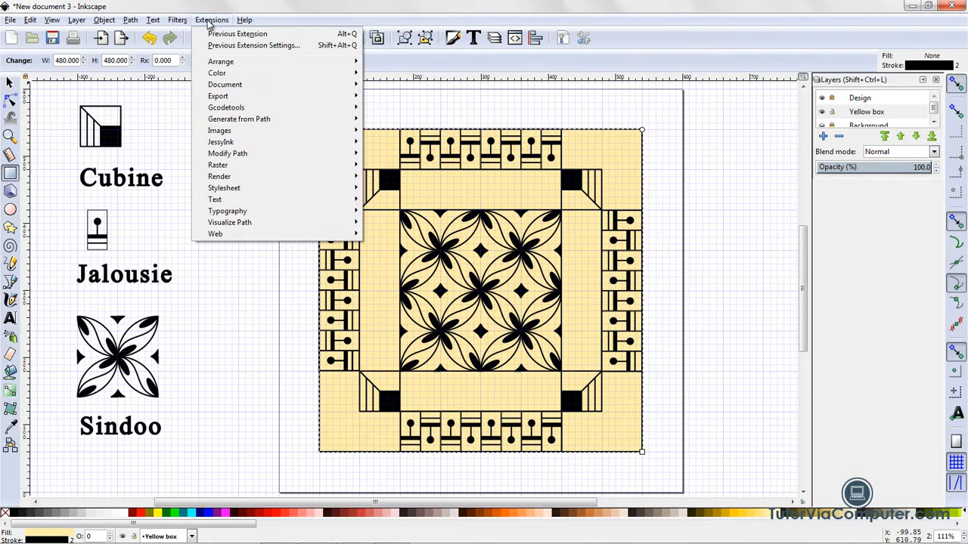
mouse_move(216, 203)
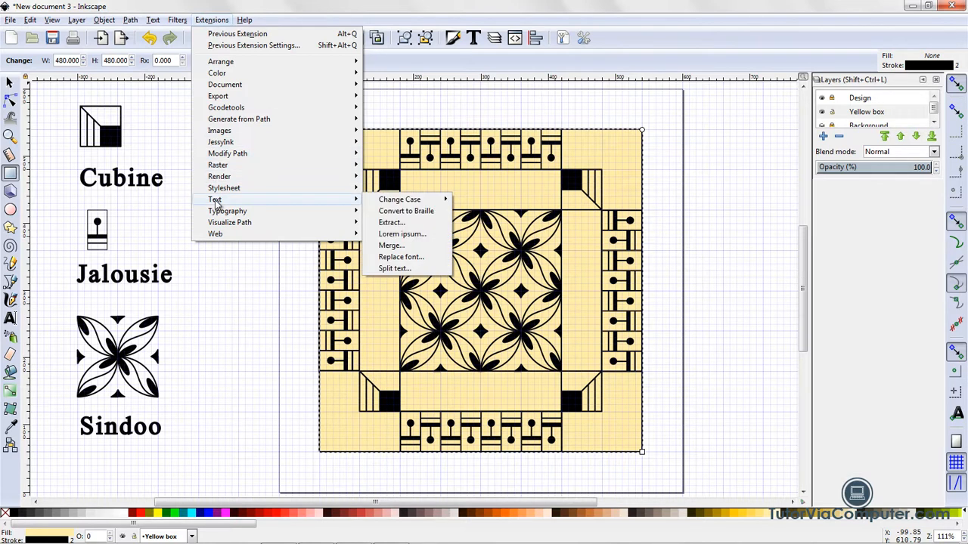
left_click(403, 236)
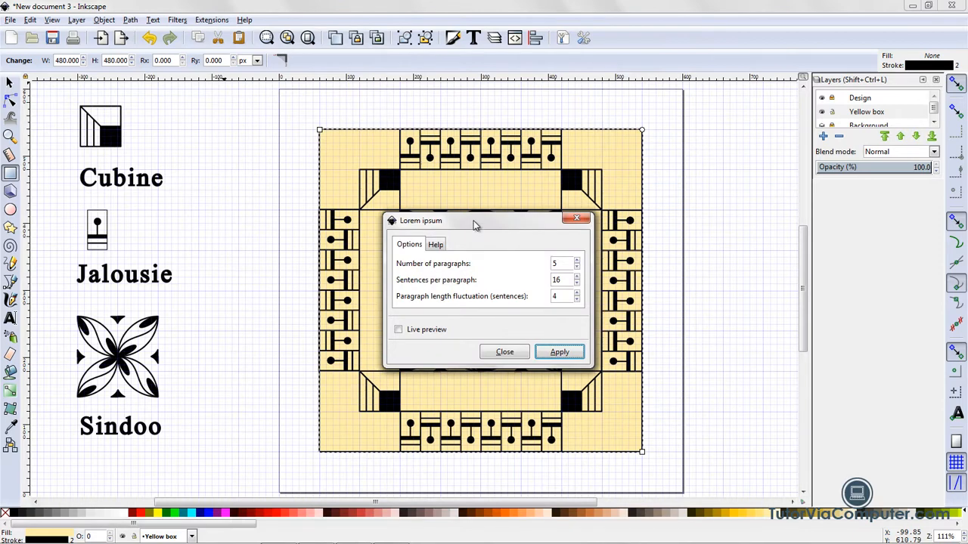
left_click_drag(476, 224, 636, 129)
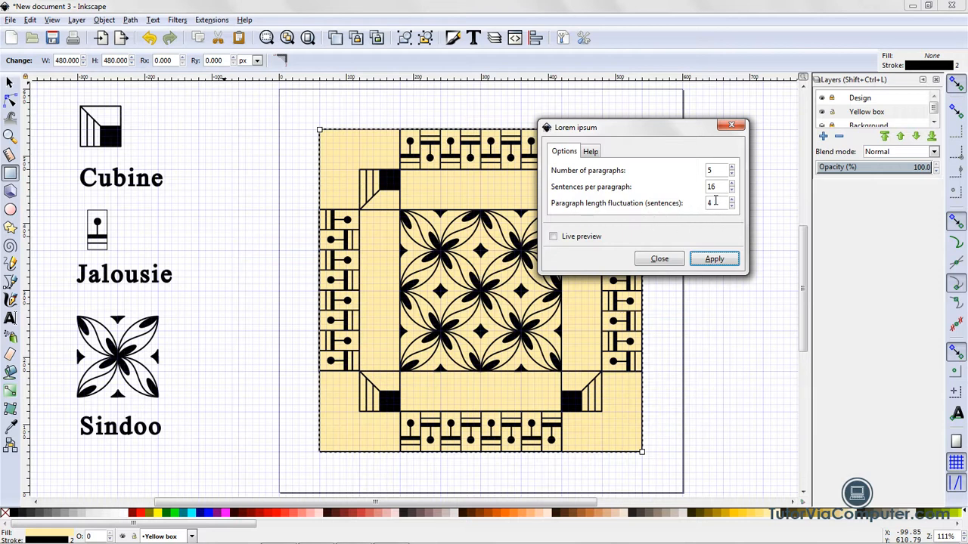
left_click(554, 238)
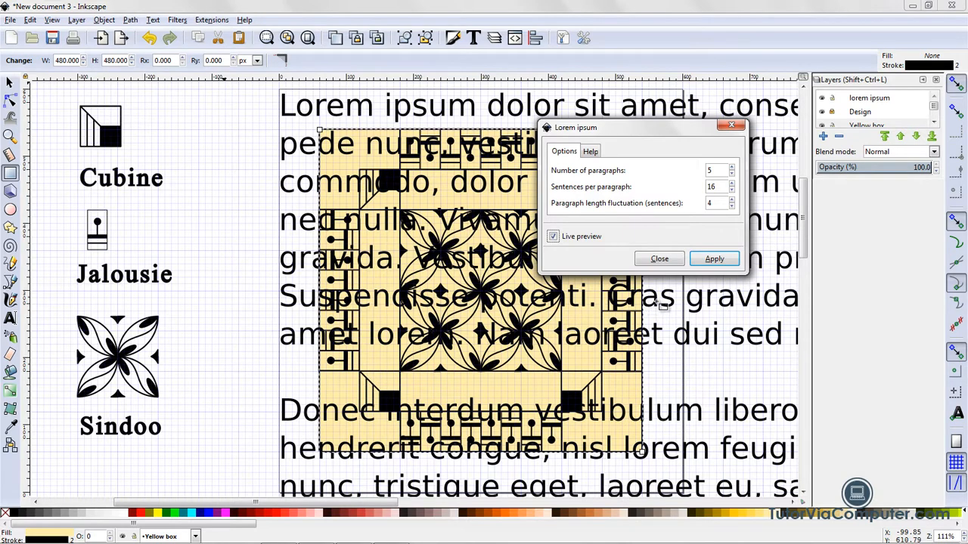
left_click(715, 261)
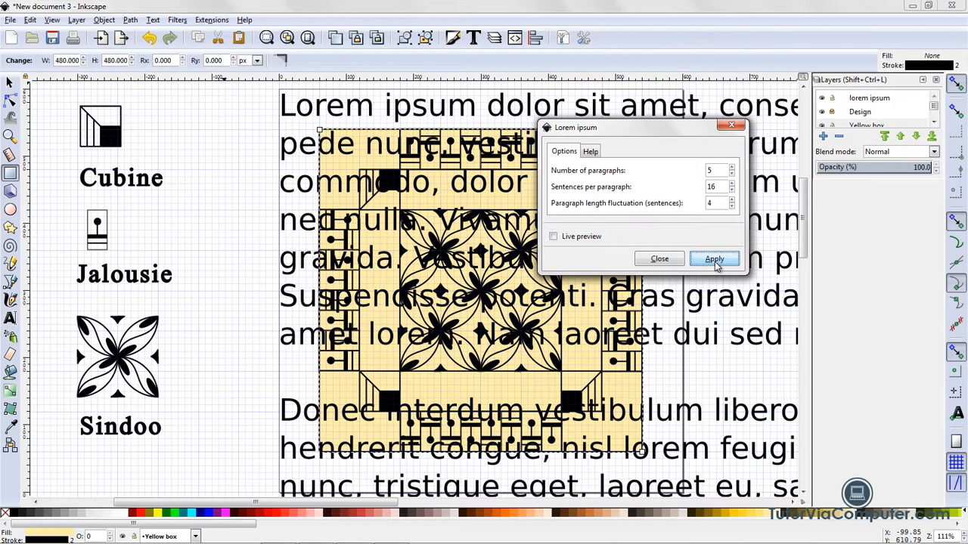
left_click(659, 259)
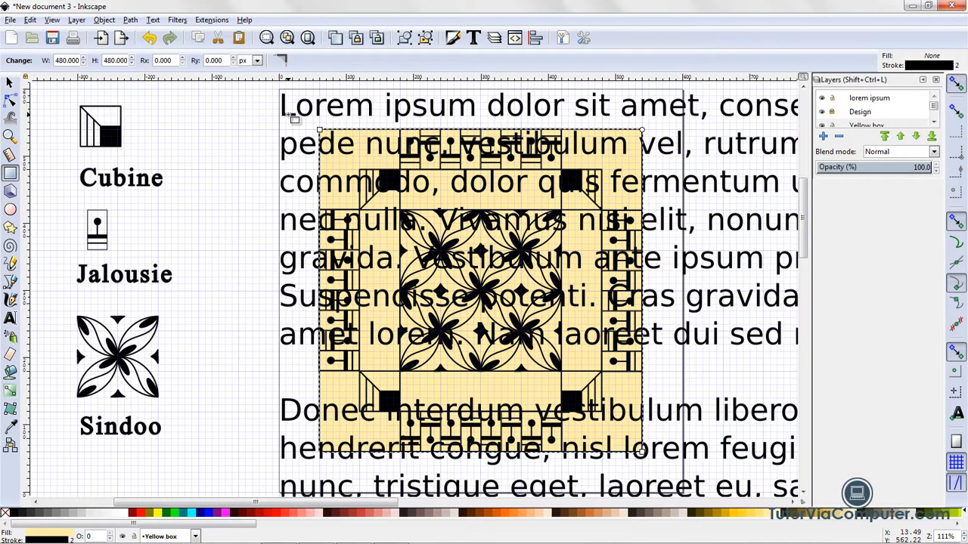
Step: Select the Lorem ipsum text block and scale it to 600 px wide with its proportions locked
left_click(10, 82)
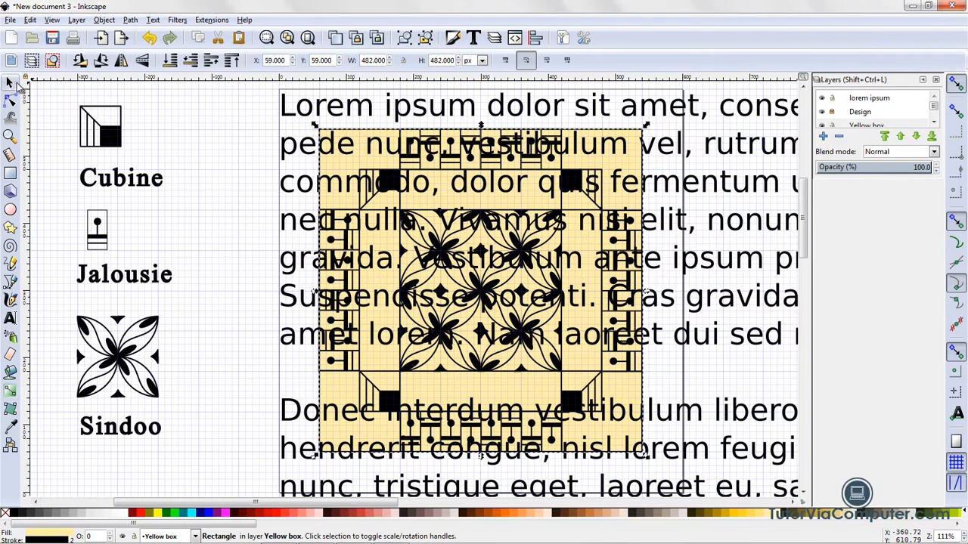
left_click(285, 112)
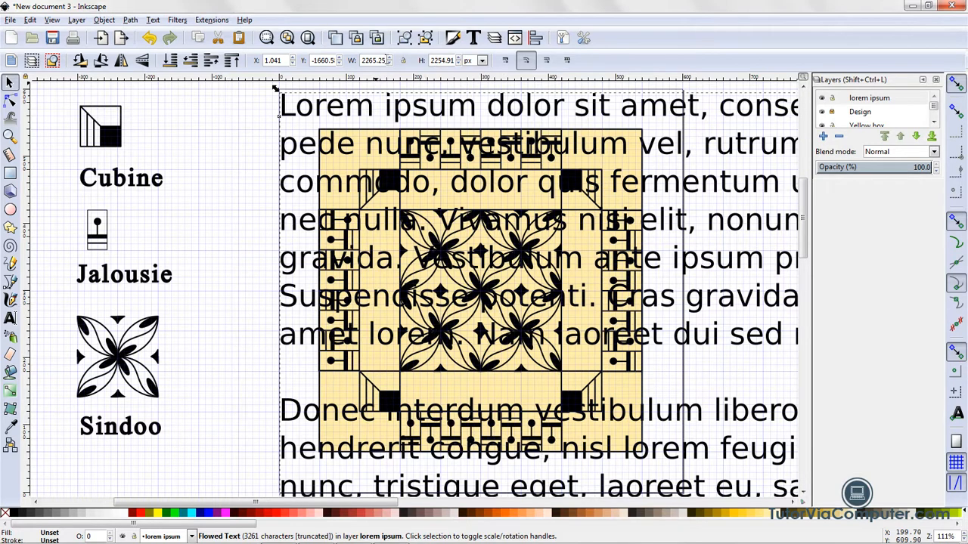
left_click(405, 64)
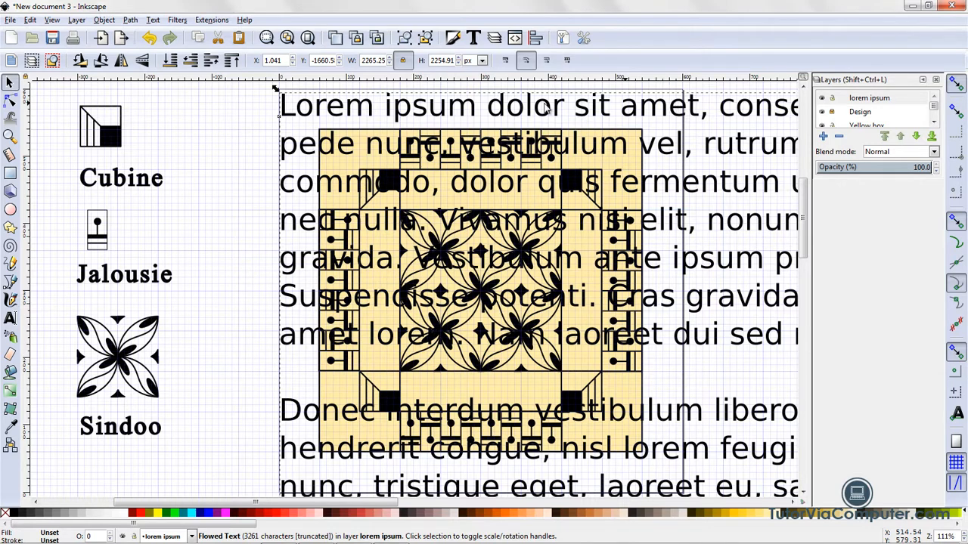
double_click(372, 59)
triple_click(372, 59)
left_click(372, 60)
left_click_drag(385, 60, 324, 60)
type("600")
key("Return")
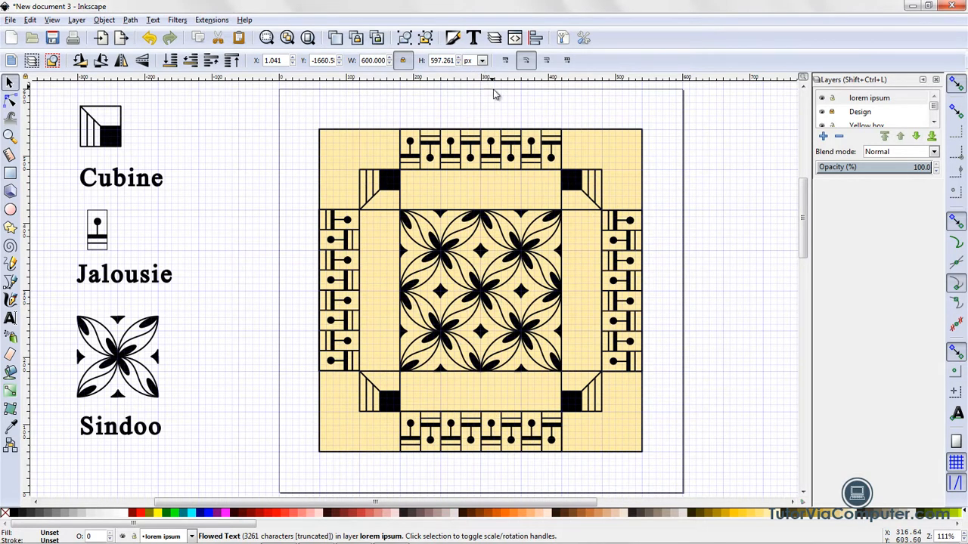
Step: Move the scaled-down text block from below the page up over the design on the page
left_click_drag(805, 238, 795, 219)
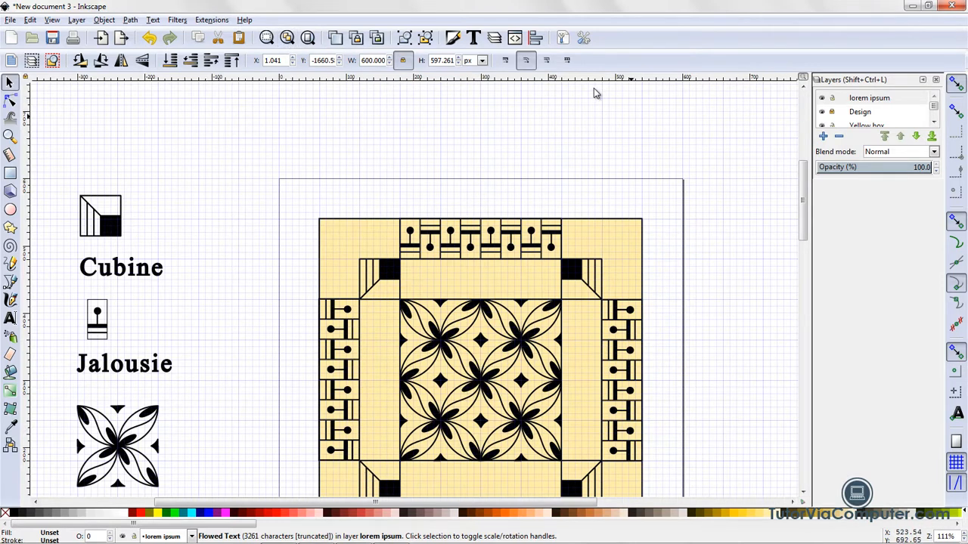
left_click(286, 37)
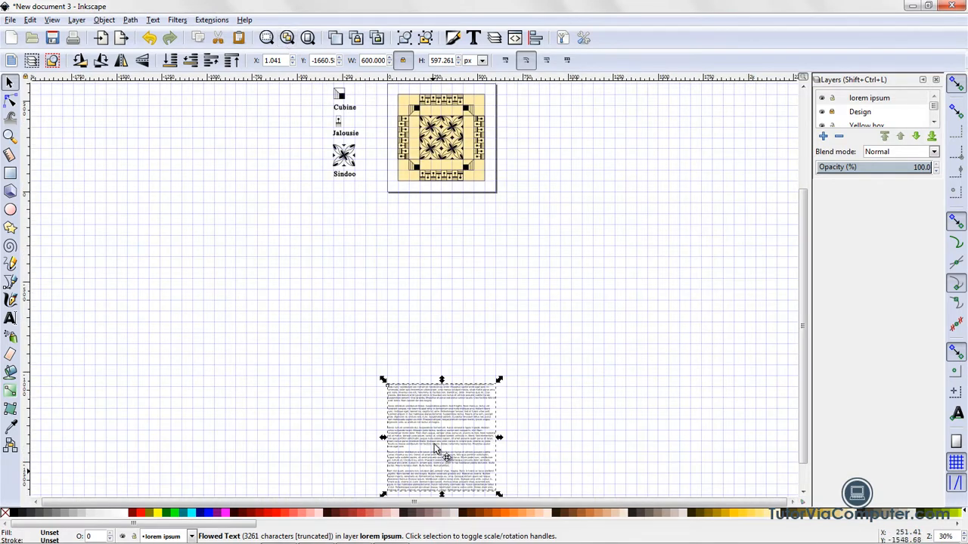
left_click_drag(434, 446, 433, 176)
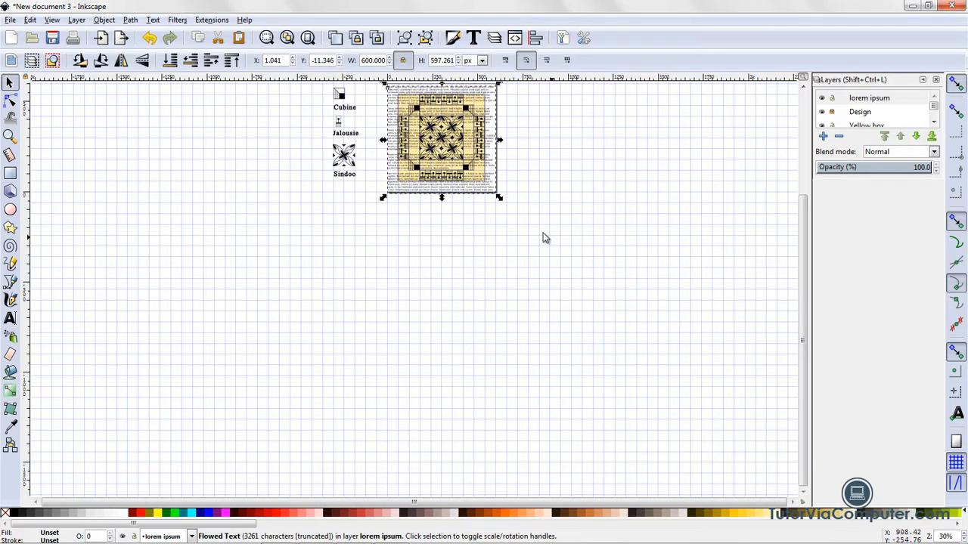
Step: Shrink the text block to about 578 px wide and shift it up so it fits within the page
left_click(308, 38)
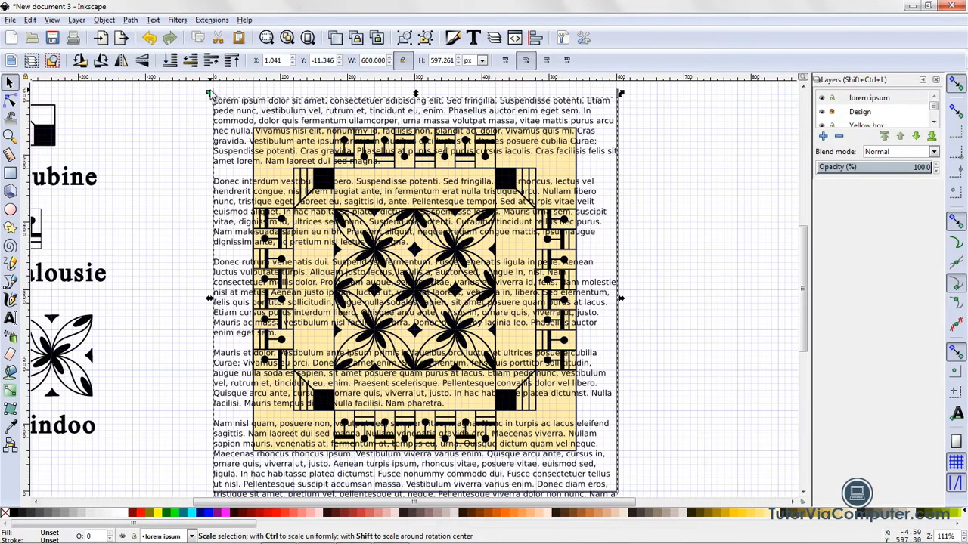
left_click_drag(211, 92, 225, 100)
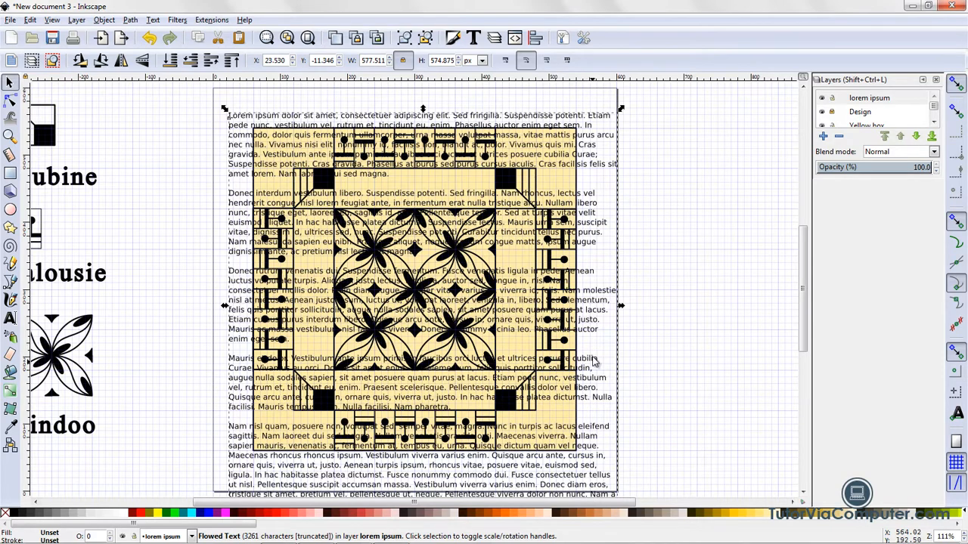
left_click_drag(593, 363, 594, 312)
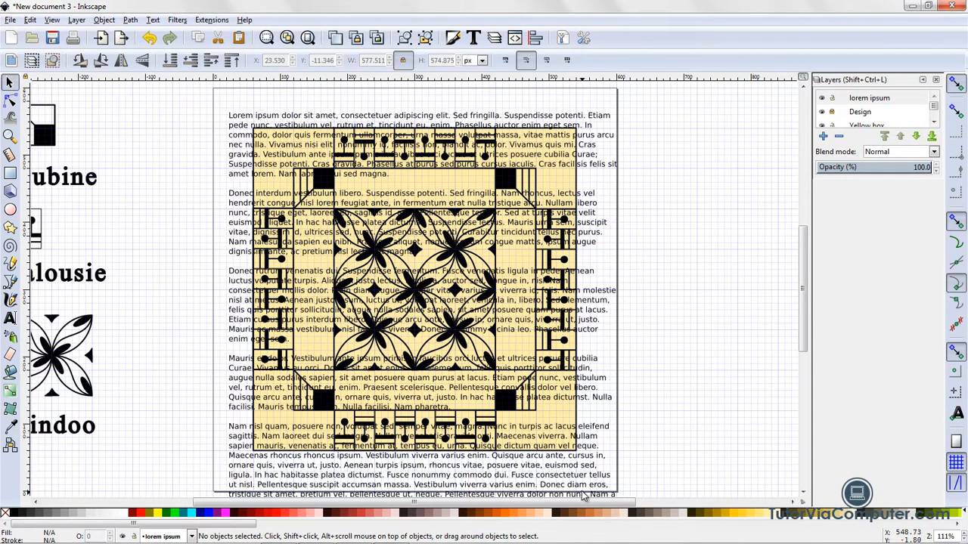
mouse_move(579, 482)
left_mouse_down()
mouse_move(576, 453)
mouse_move(584, 482)
left_mouse_up()
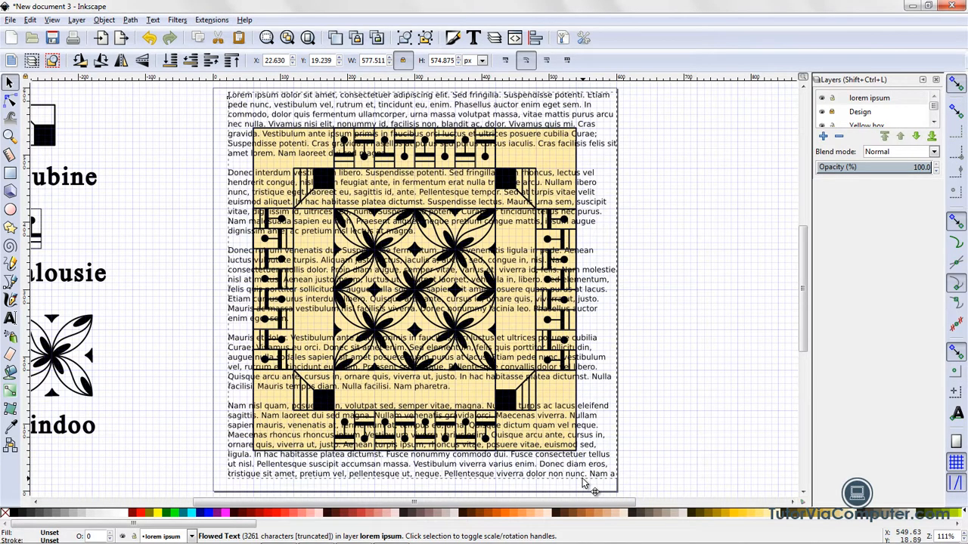
left_click_drag(583, 482, 584, 481)
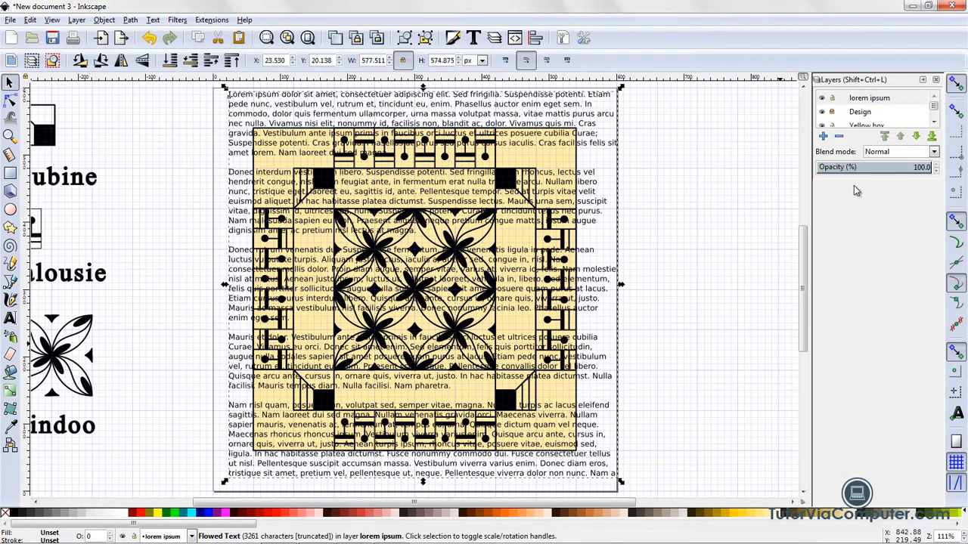
Step: Enlarge the layer list and raise the Design layer above the lorem ipsum layer
left_click_drag(853, 179, 870, 272)
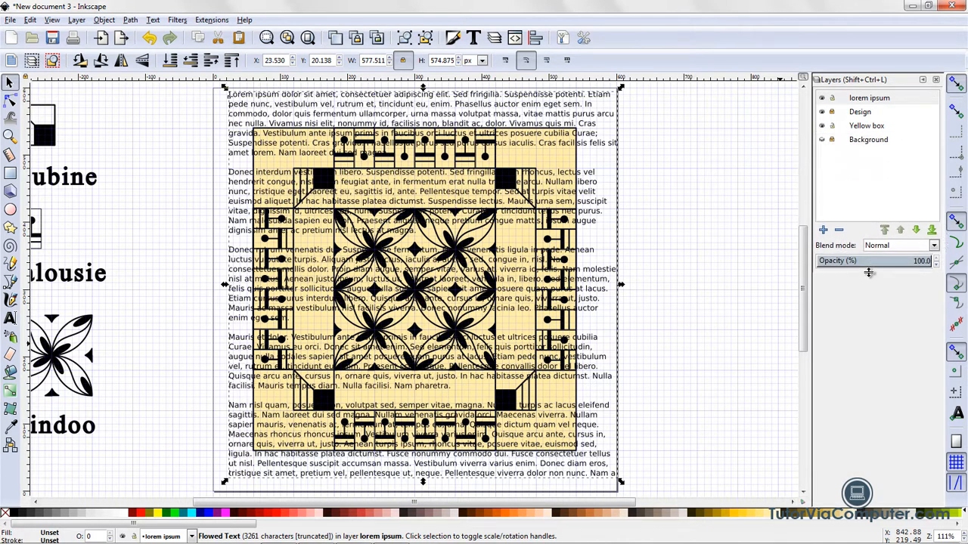
left_click(860, 114)
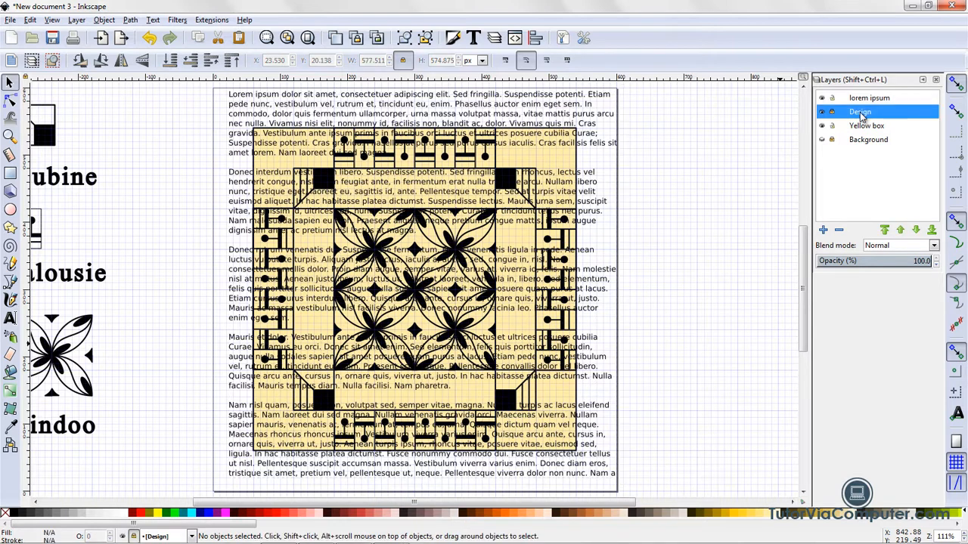
left_click(903, 230)
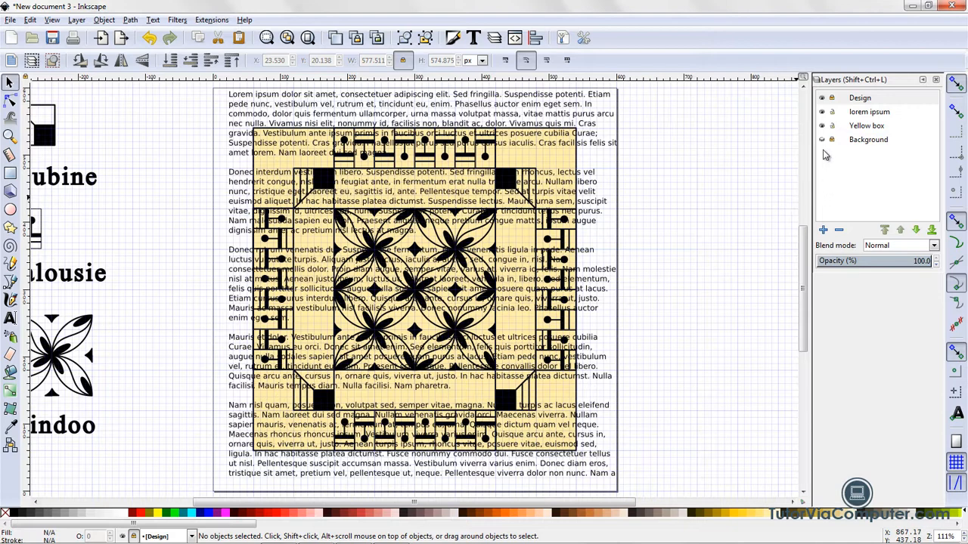
Step: Nudge the Lorem ipsum text block left to X 15.530 px and show the black Background layer
left_click(609, 148)
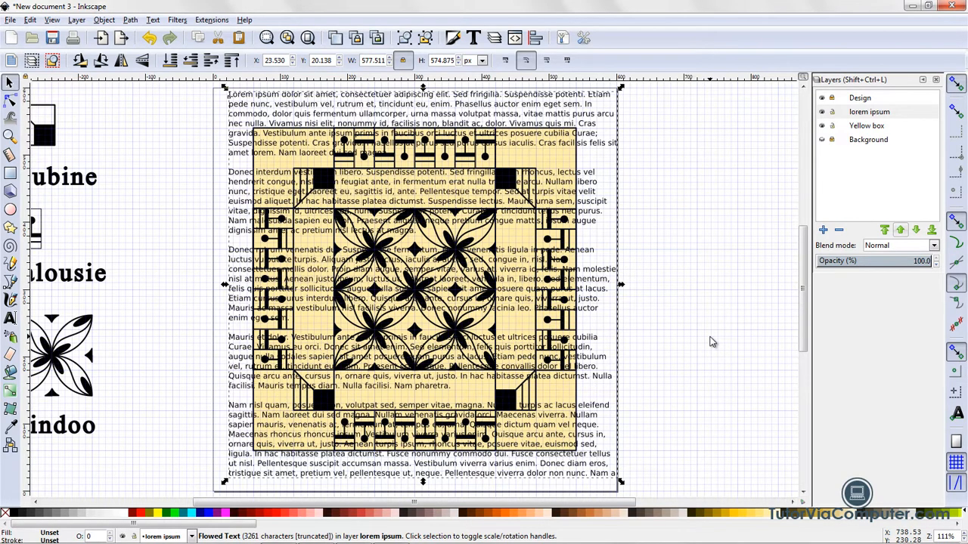
key("Left")
key("Left")
key("Left")
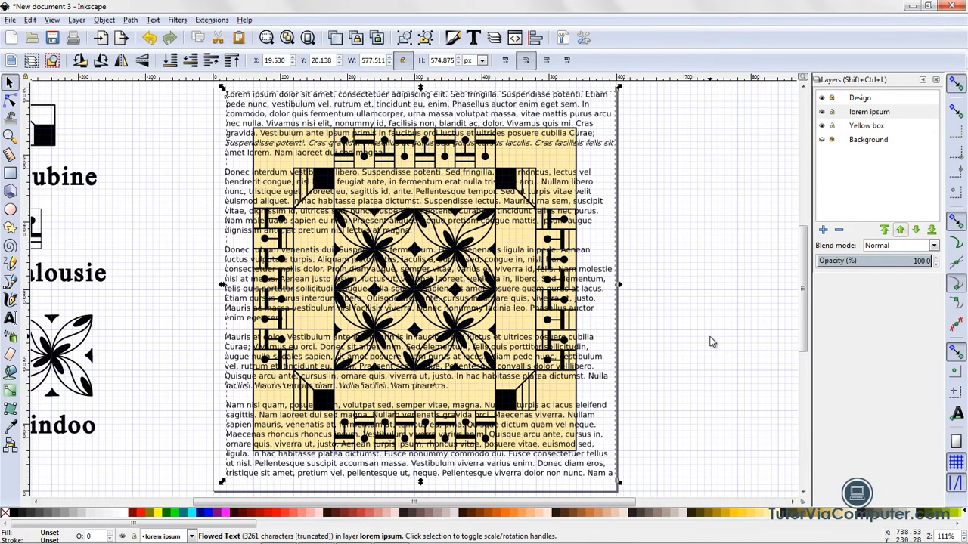
key("Left")
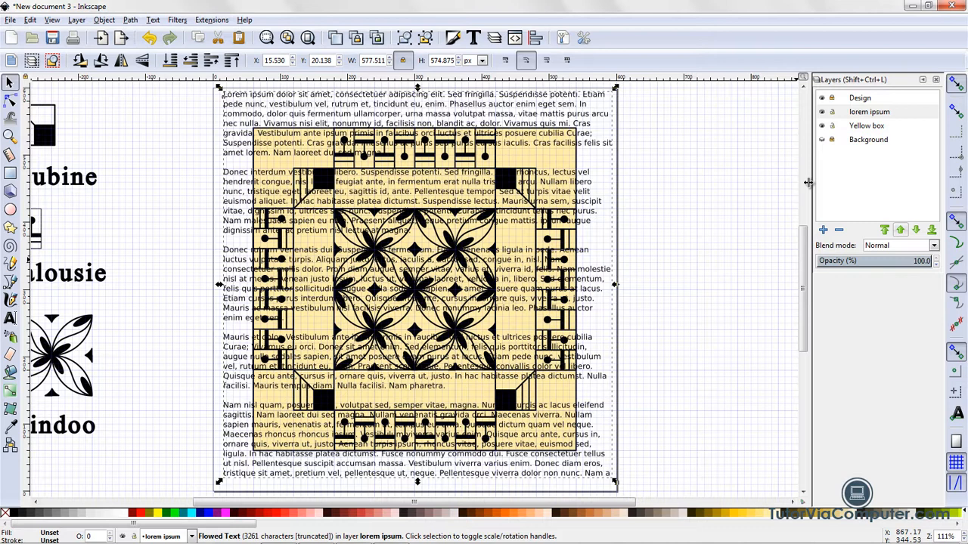
left_click(822, 140)
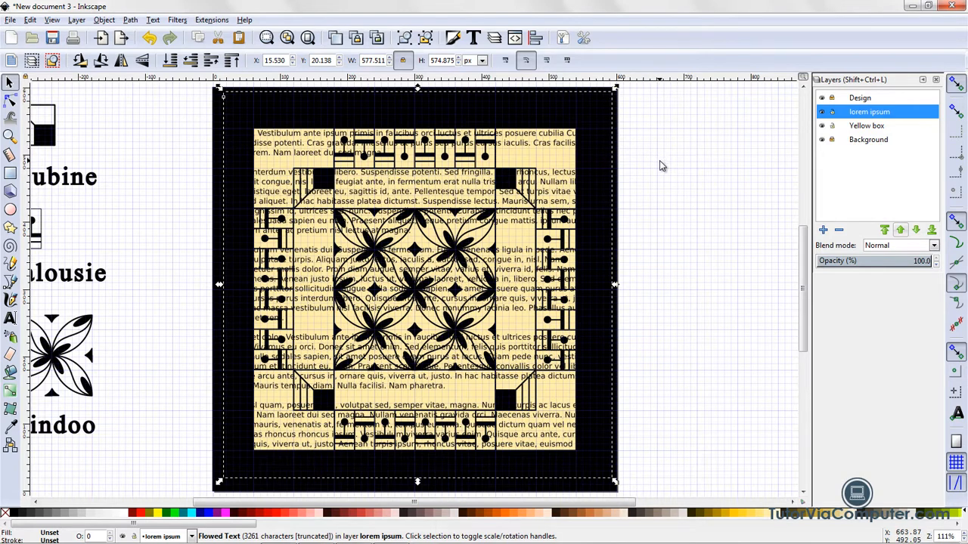
Step: Select the yellow box on its own layer and open the Blur filter for it with live preview on
left_click(519, 243, "alt")
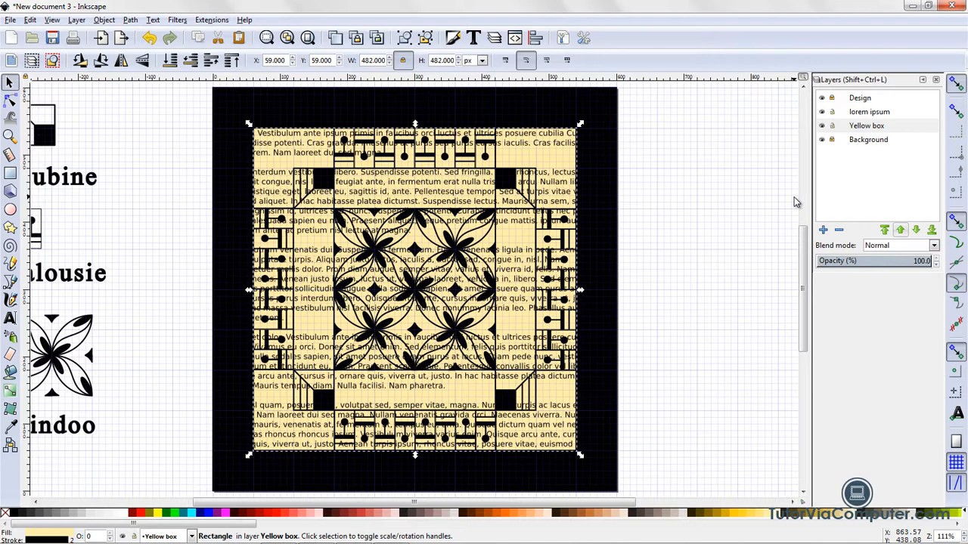
left_click(879, 130)
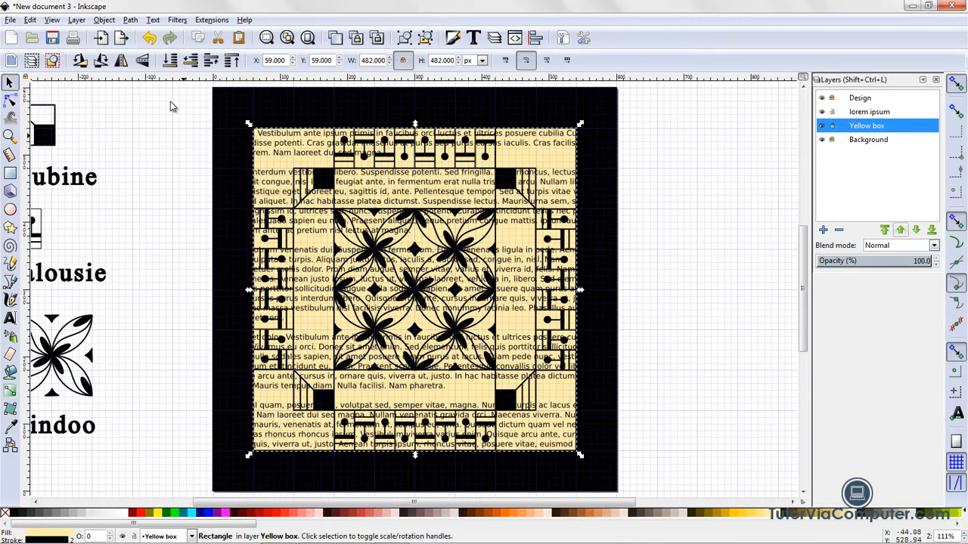
left_click(177, 20)
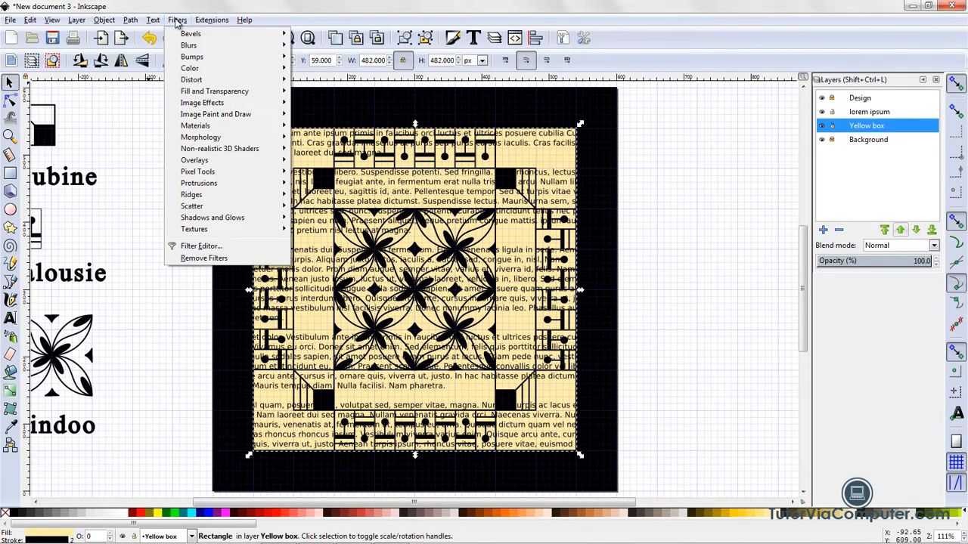
mouse_move(178, 46)
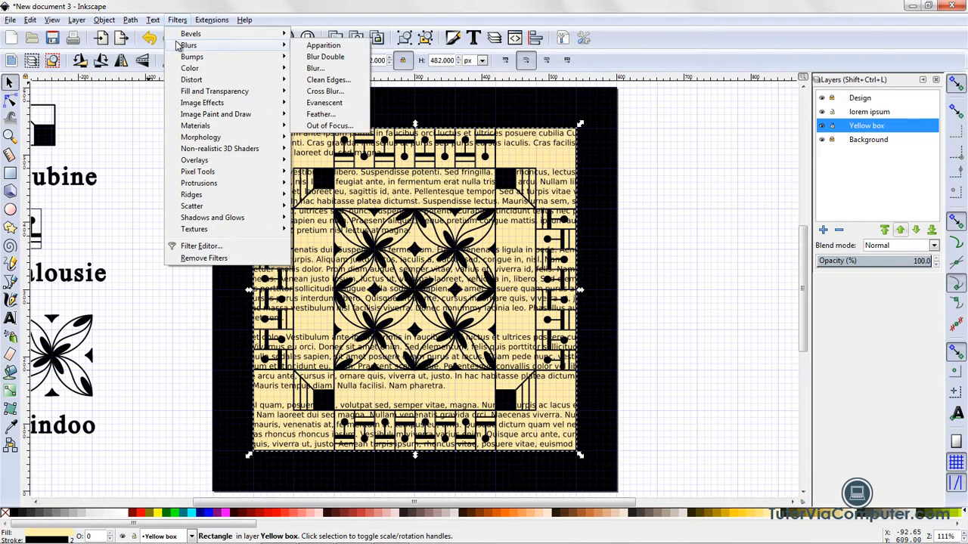
left_click(316, 70)
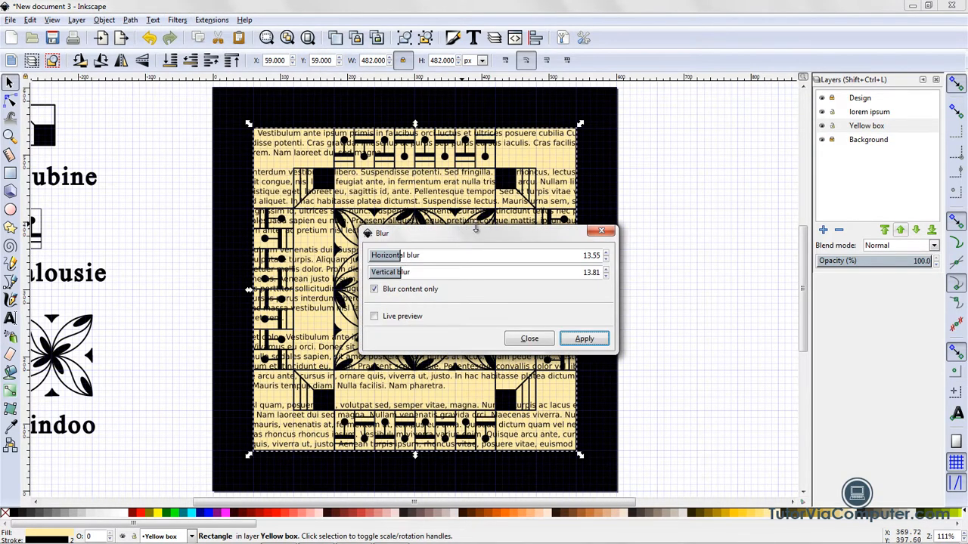
left_click_drag(463, 227, 721, 140)
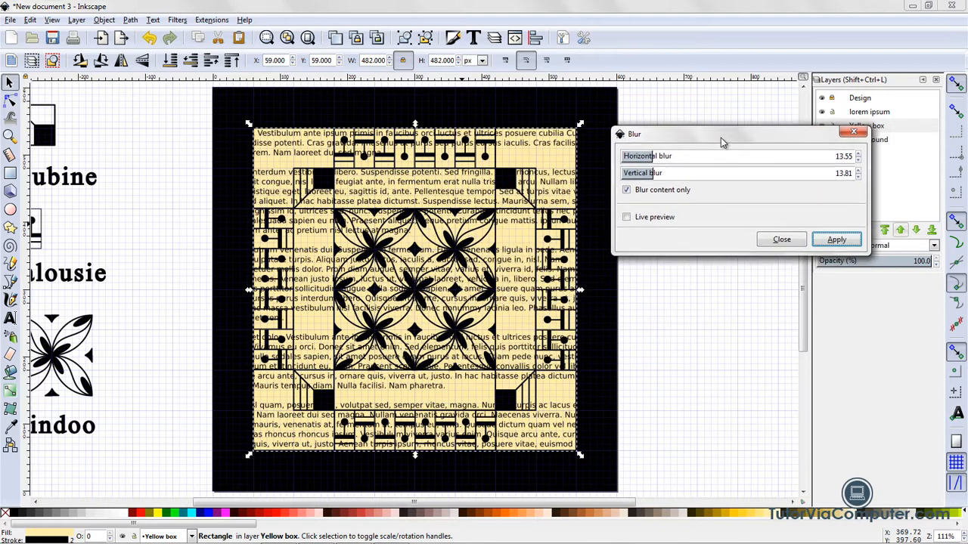
left_click(629, 212)
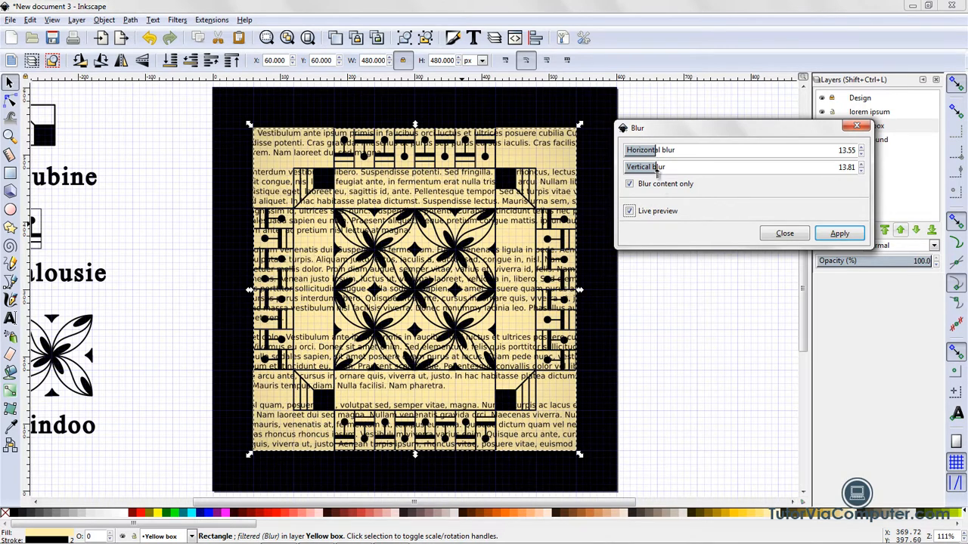
Step: Set the horizontal and vertical blur to 13.55, apply the blur to the yellow box and deselect it
left_click_drag(656, 169, 634, 171)
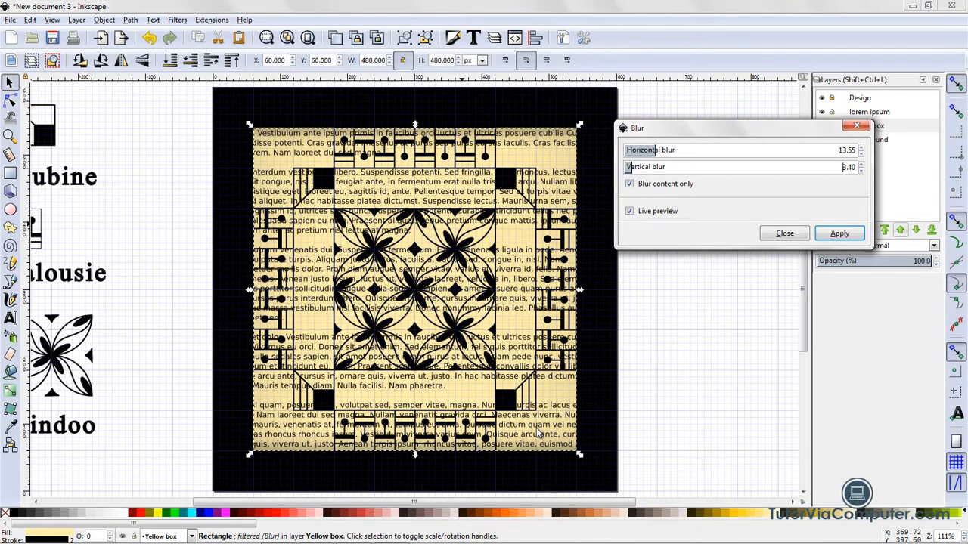
left_click_drag(629, 171, 655, 170)
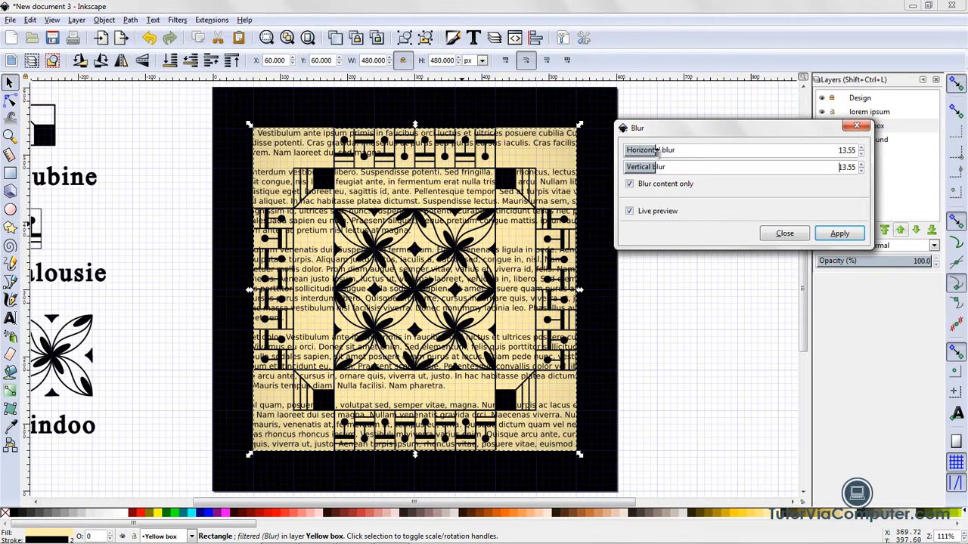
left_click_drag(656, 149, 701, 150)
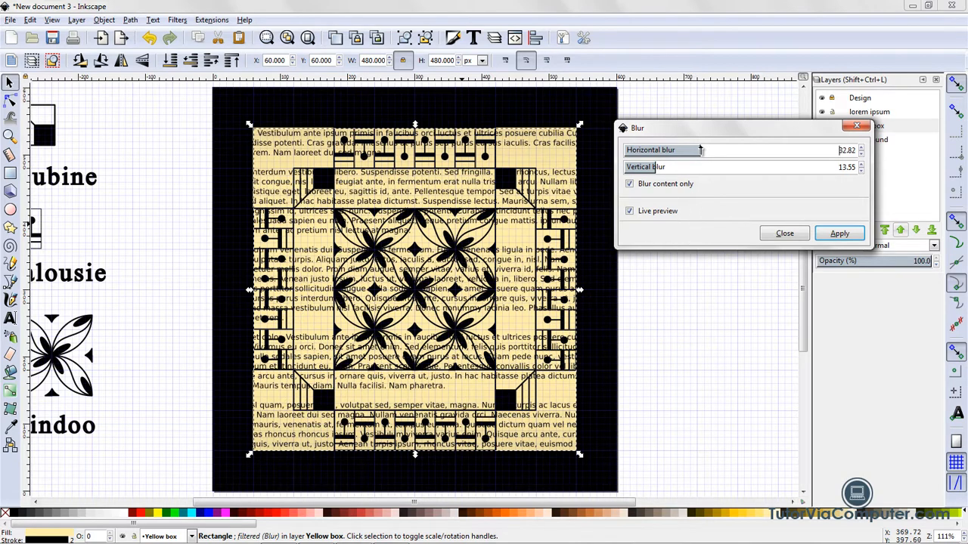
left_click_drag(701, 150, 658, 155)
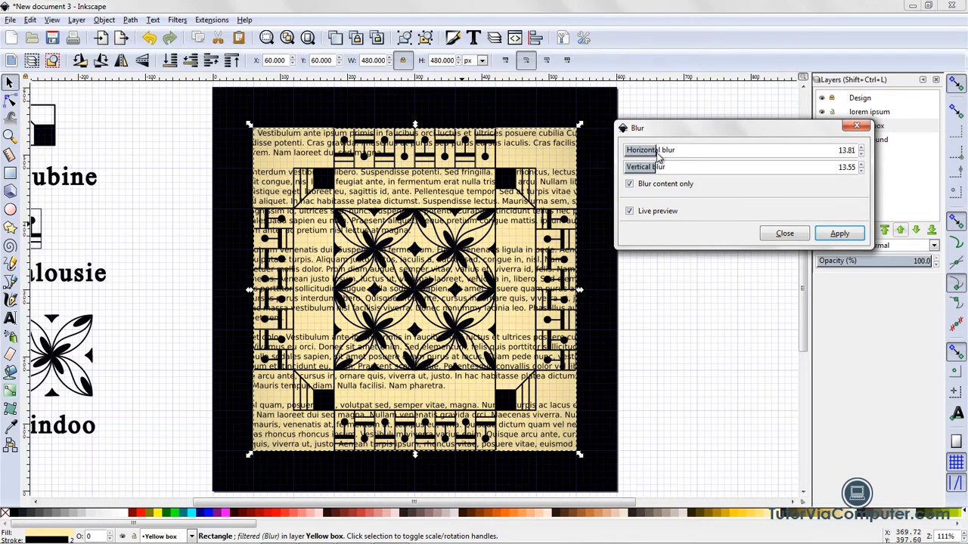
left_click_drag(658, 153, 660, 154)
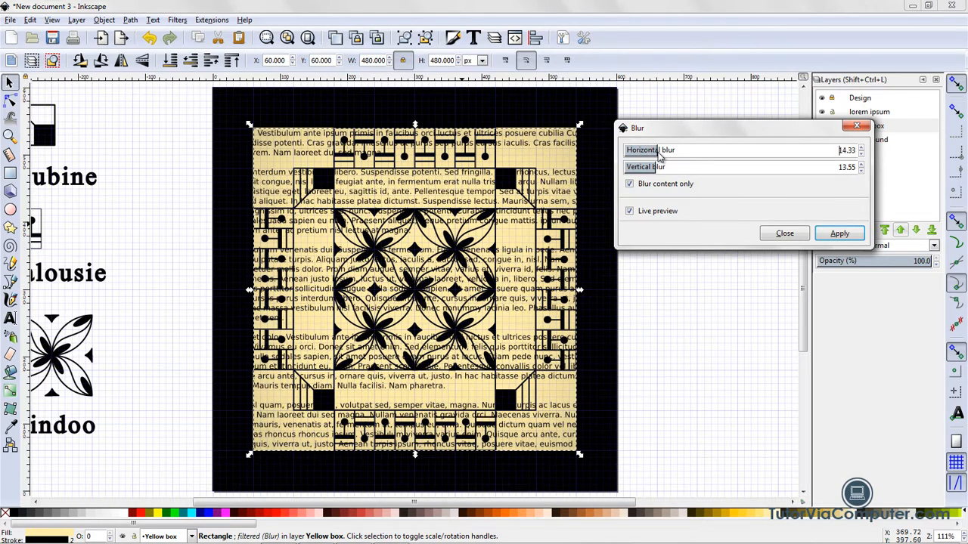
left_click(861, 154)
left_click(861, 155)
left_click(862, 154)
left_click_drag(657, 150, 656, 151)
left_click(841, 234)
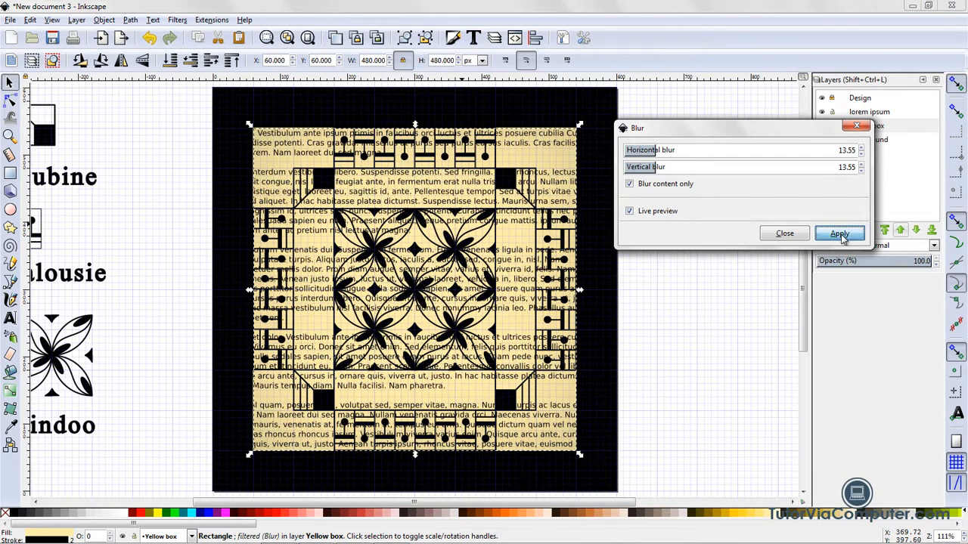
left_click(856, 126)
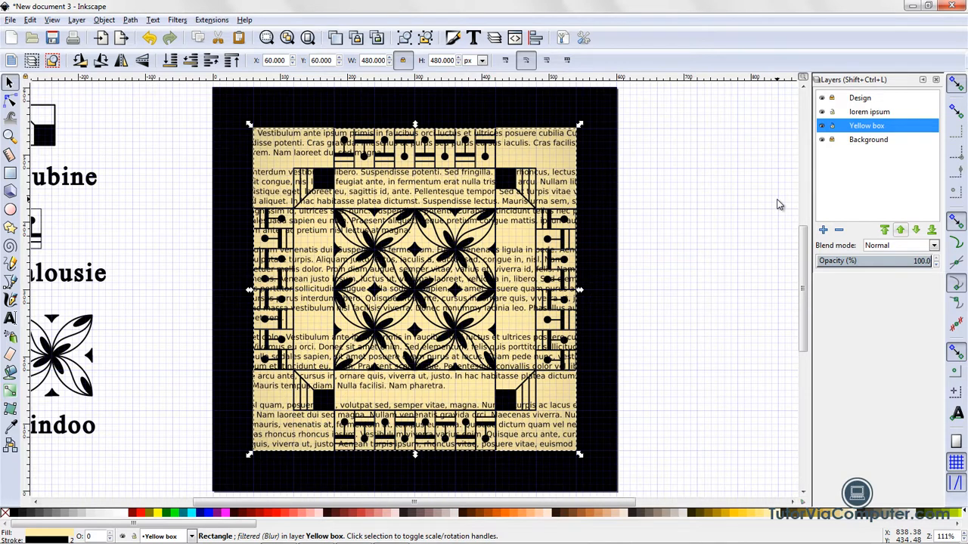
left_click(727, 250)
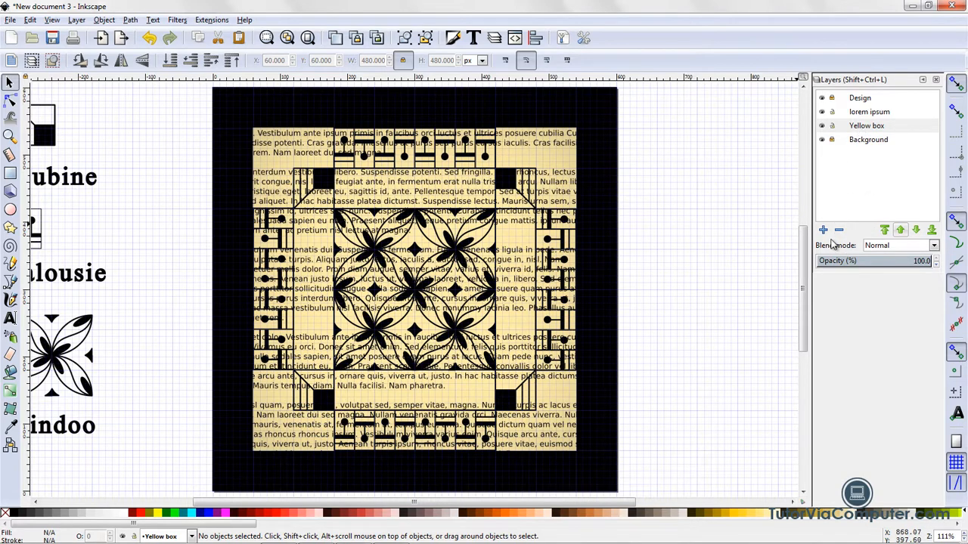
Step: Add a new layer named Grey border directly above the lorem ipsum layer
left_click(856, 114)
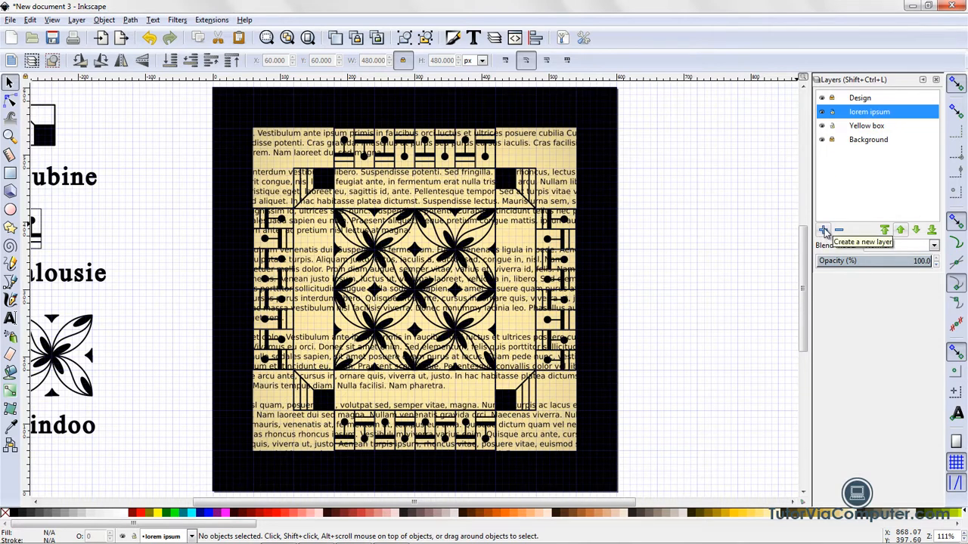
left_click(824, 231)
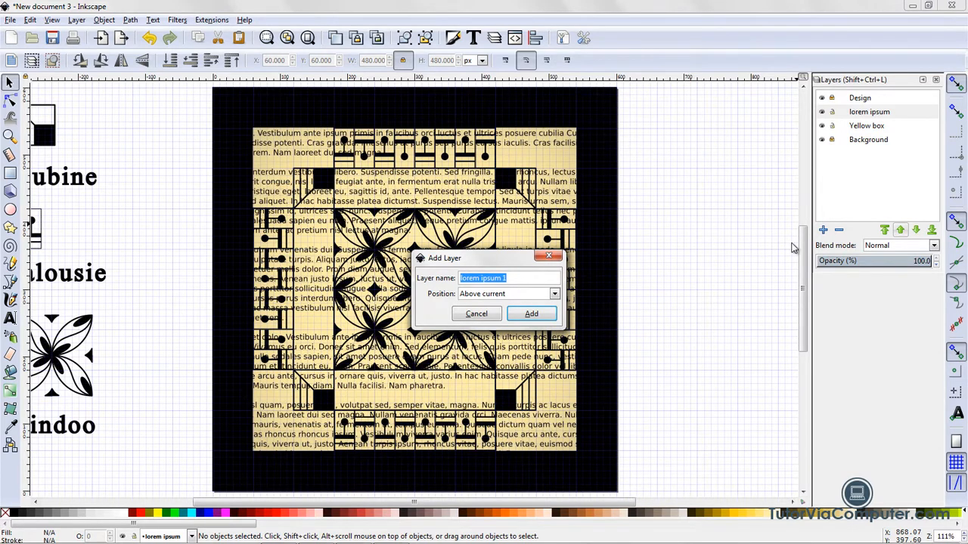
type("Grey border")
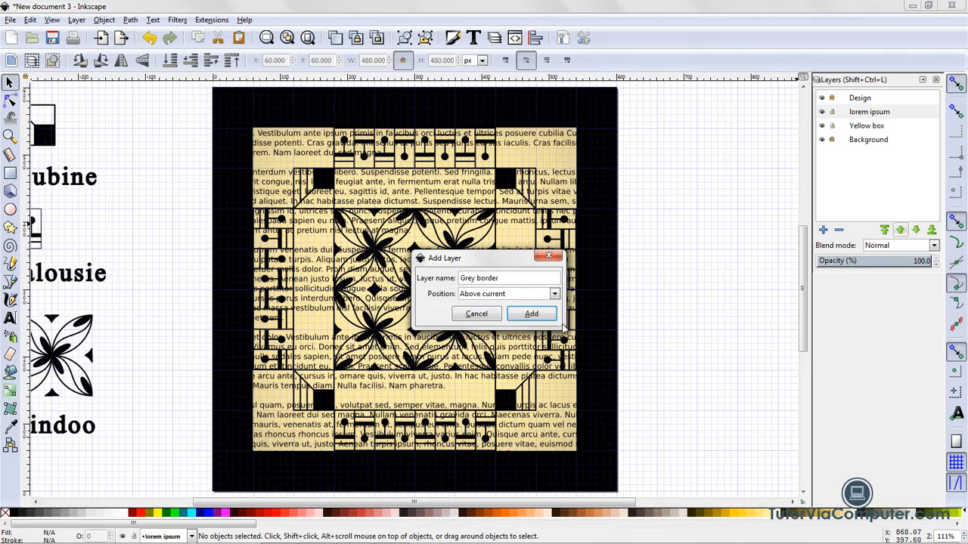
left_click(532, 317)
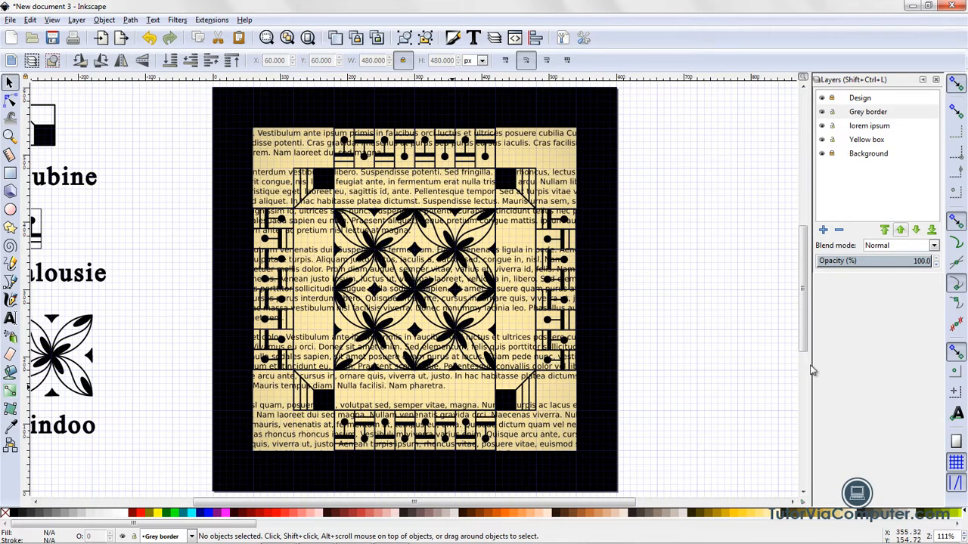
Step: Hide the Background and lorem ipsum layers and draw a 540 by 540 px square around the design on the Grey border layer
left_click(823, 155)
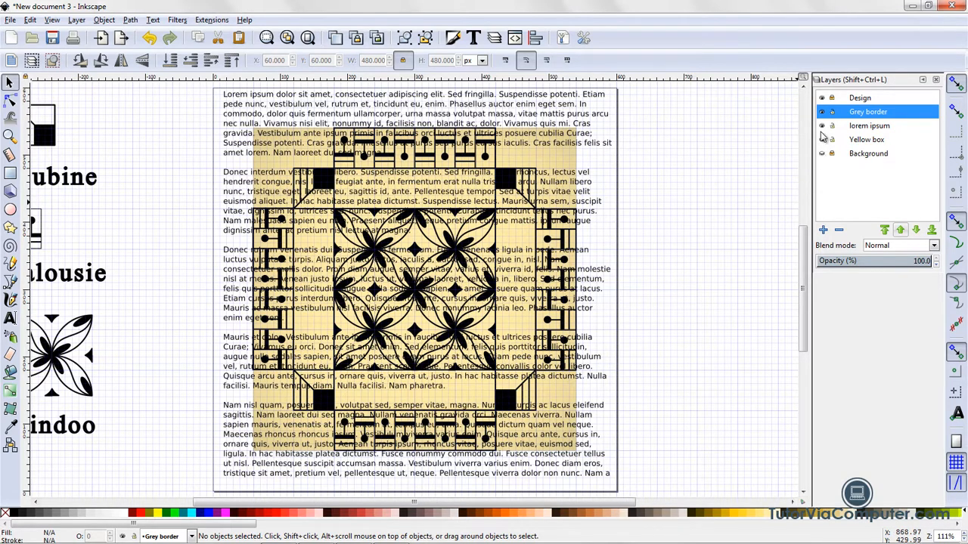
left_click(822, 125)
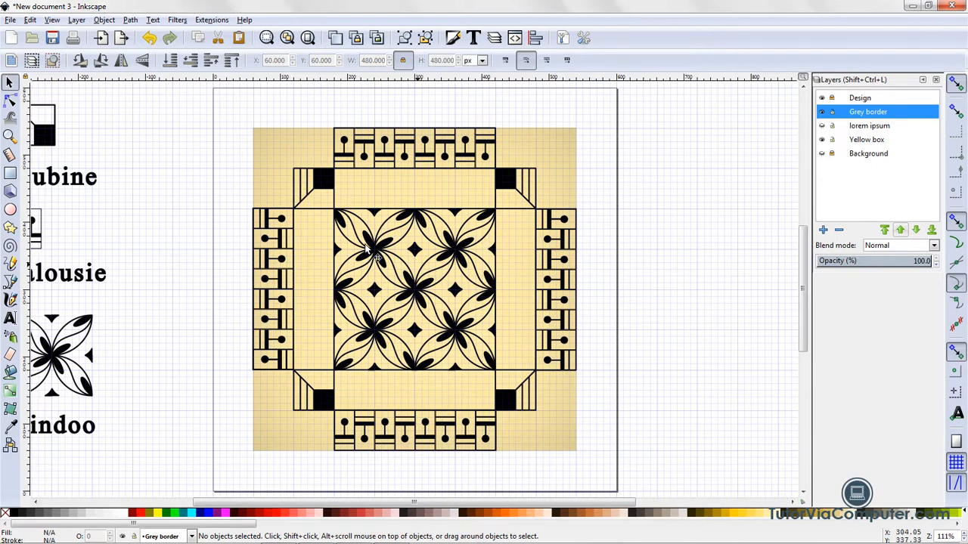
left_click(10, 174)
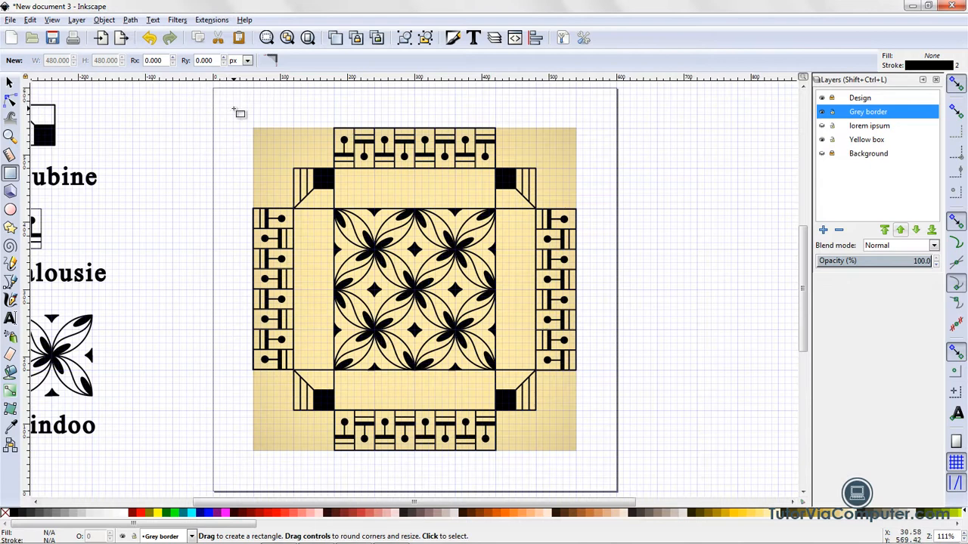
mouse_move(235, 109)
left_mouse_down()
mouse_move(427, 301)
mouse_move(469, 300)
mouse_move(629, 397)
mouse_move(656, 474)
mouse_move(602, 472)
left_mouse_up()
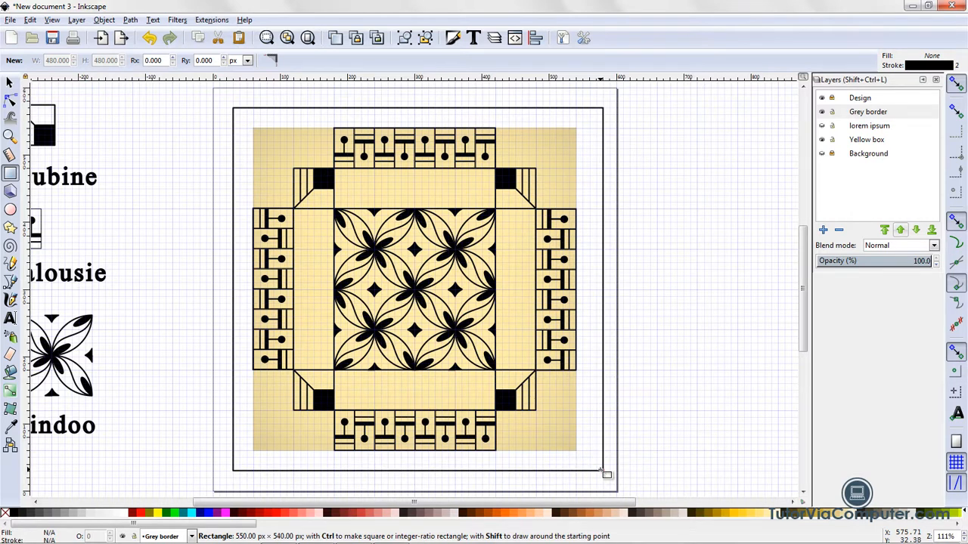
left_click_drag(603, 471, 601, 468)
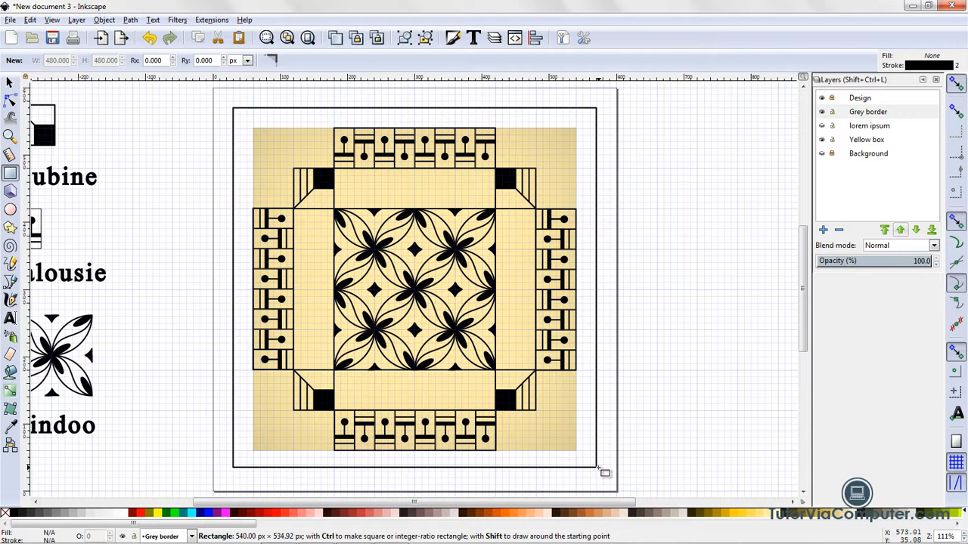
left_click_drag(598, 468, 598, 471)
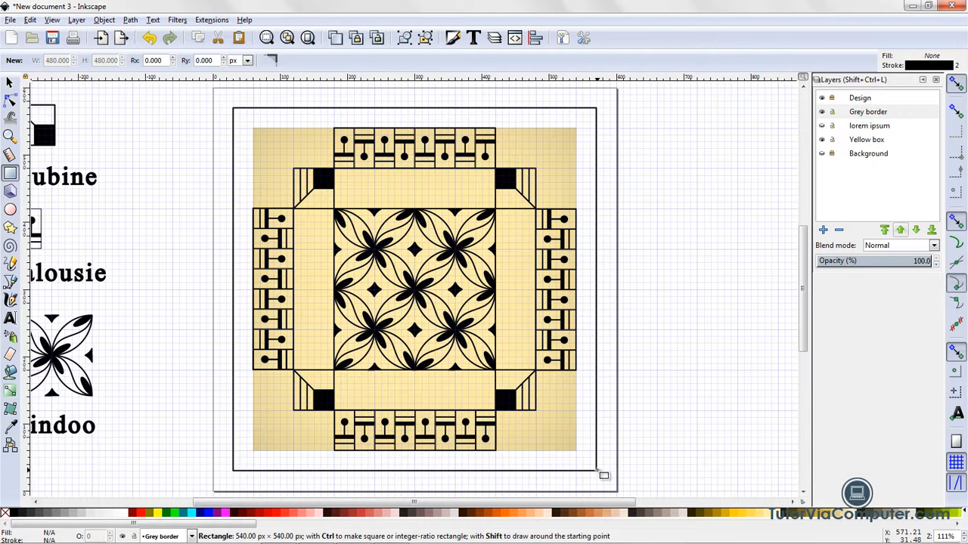
left_click_drag(598, 470, 597, 470)
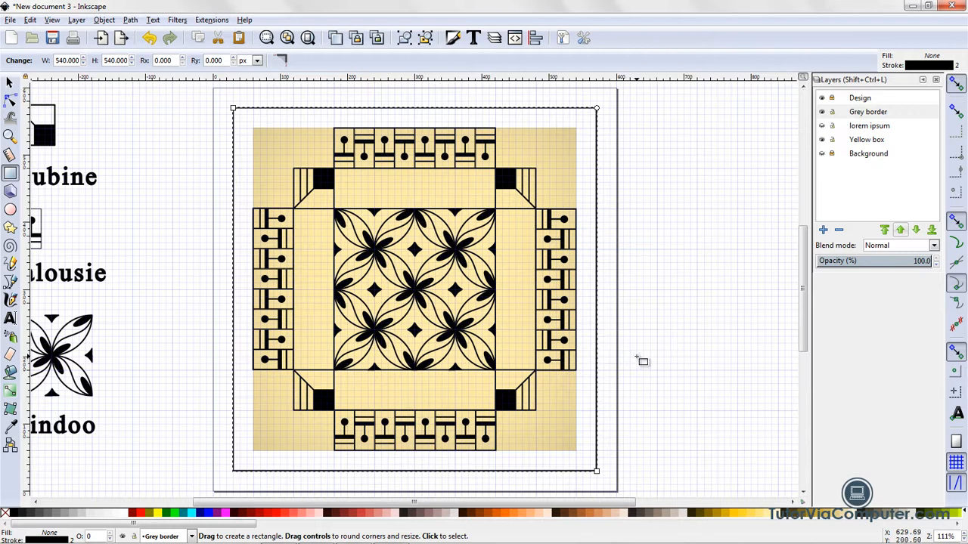
Step: Give the border square a grey stroke with a width of 6 px
left_click(59, 516, "shift")
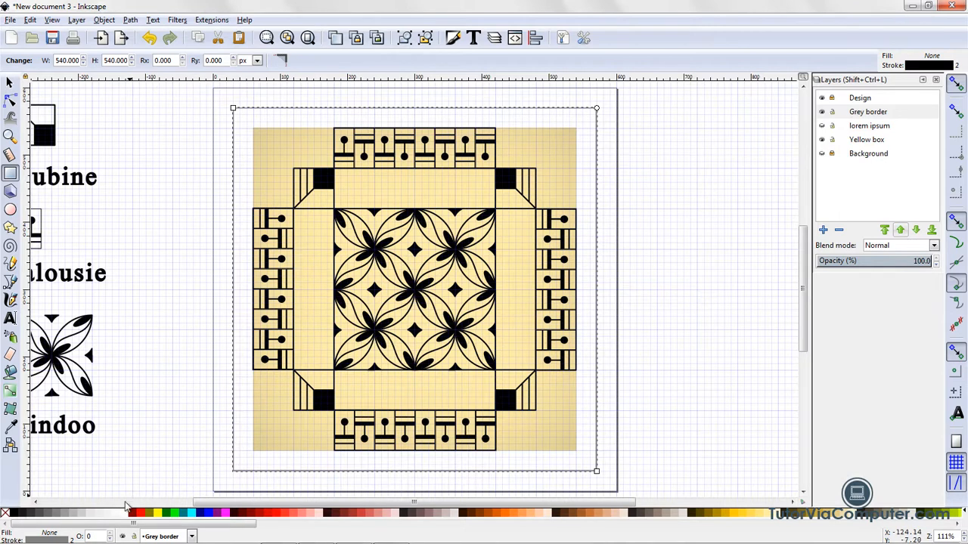
right_click(72, 539)
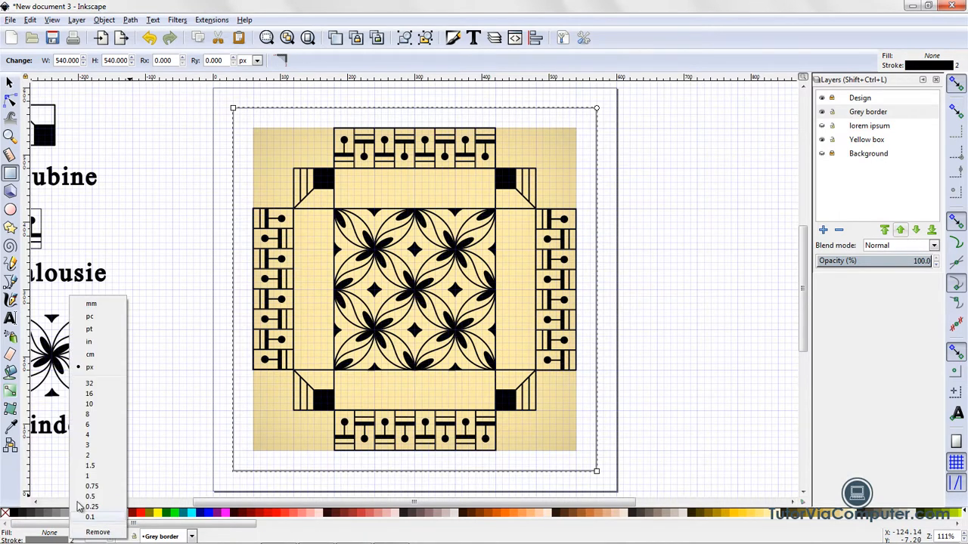
left_click(88, 424)
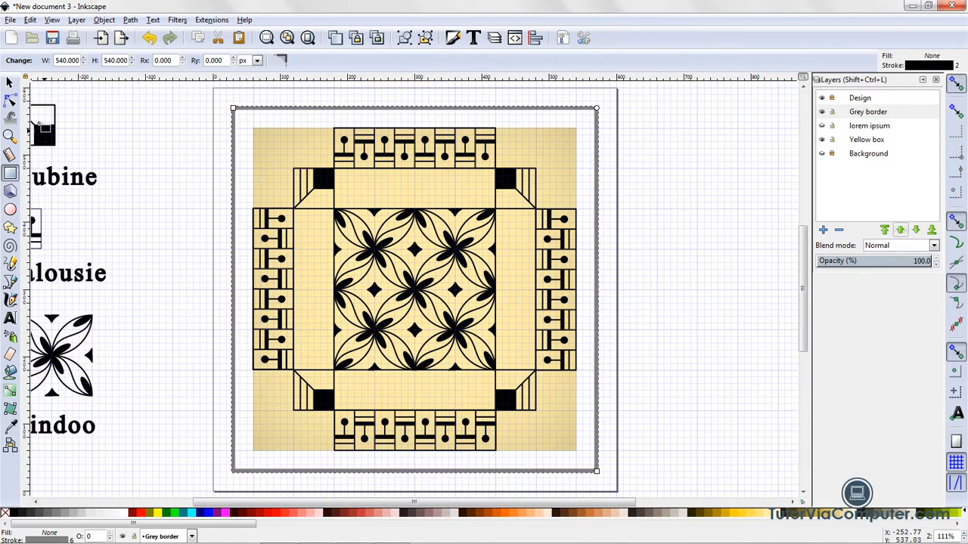
left_click(9, 83)
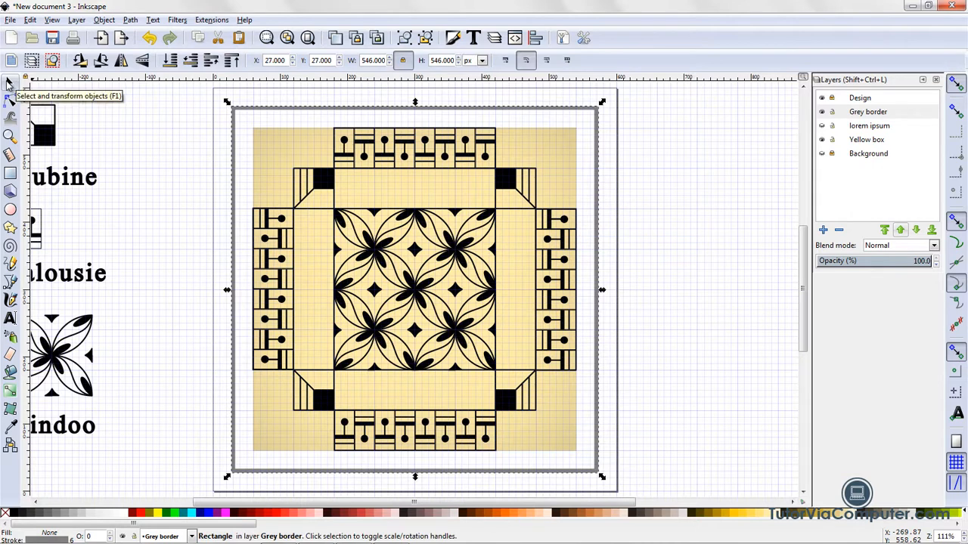
Step: Deselect the border square and show the Background and lorem ipsum layers again
left_click(126, 131)
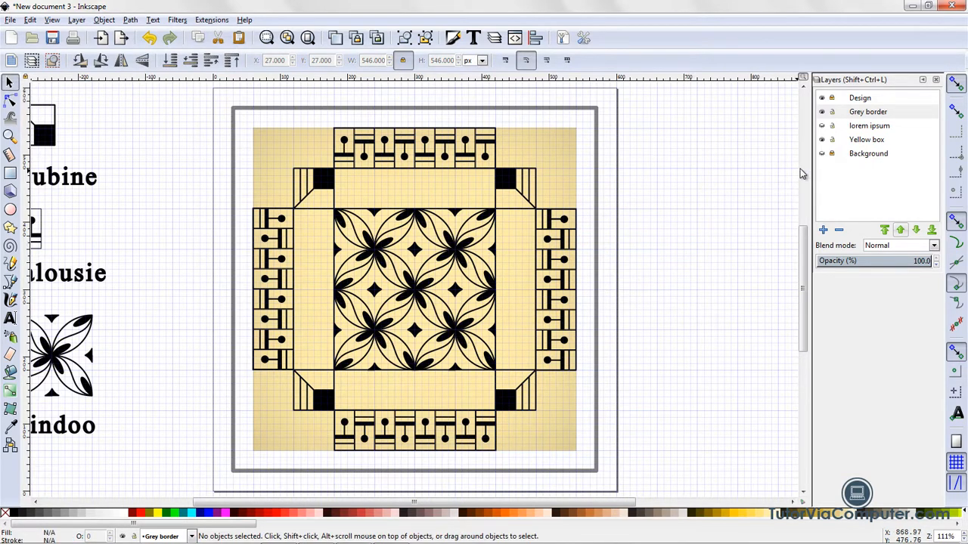
left_click(823, 154)
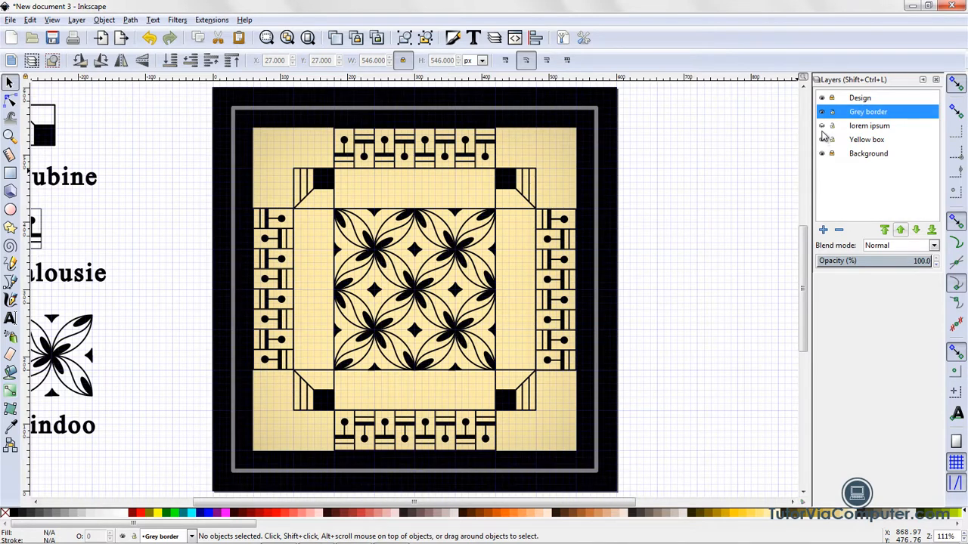
left_click(822, 127)
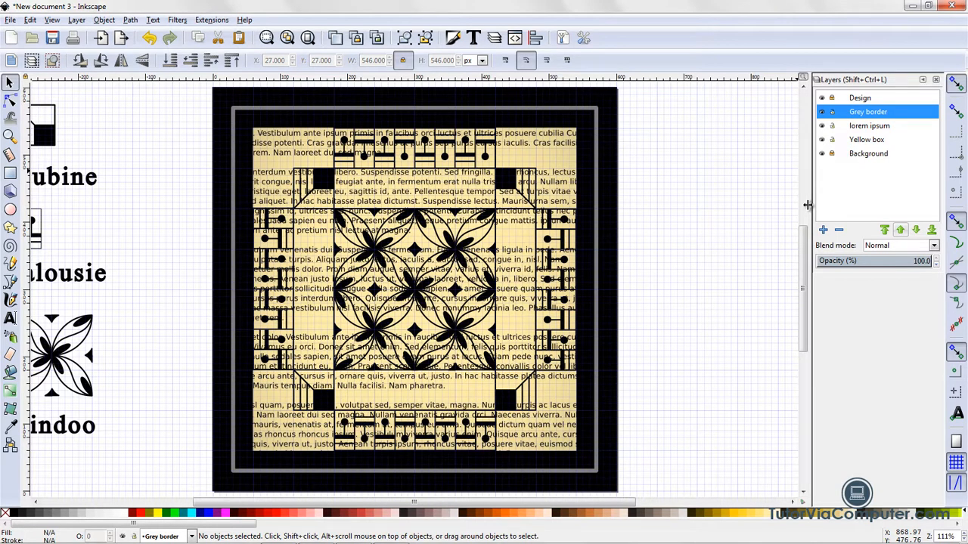
Step: Unlock the Design layer, leaving it visible, so that its pattern groups can be edited
left_click(318, 187)
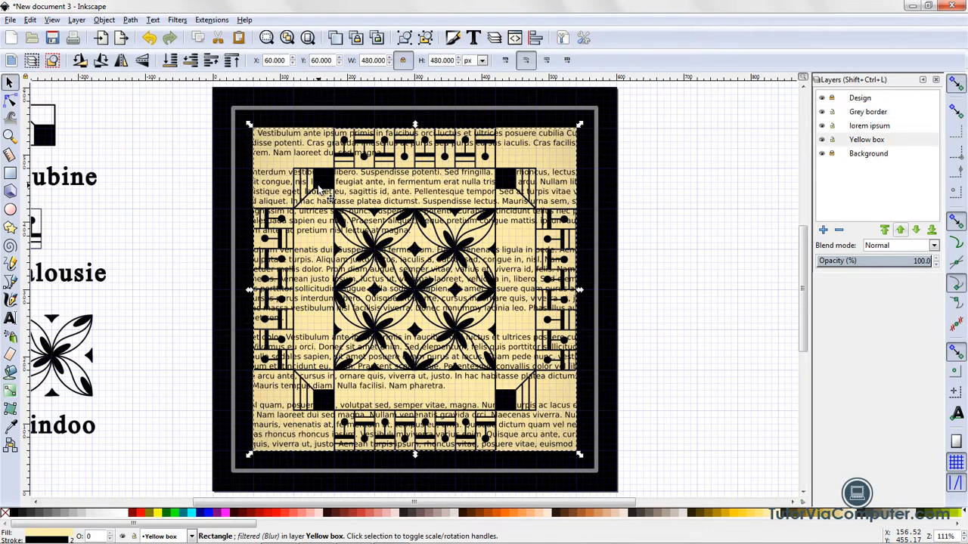
key("r")
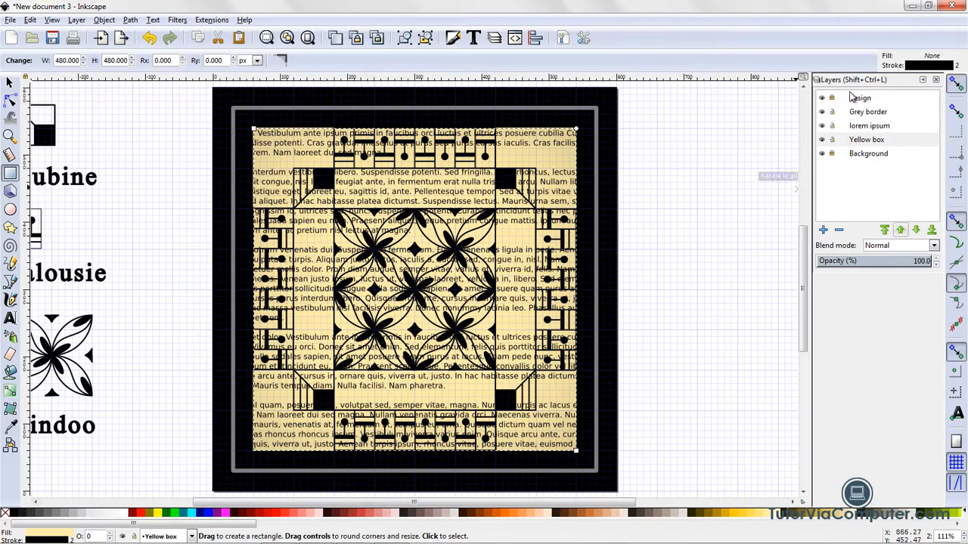
left_click(824, 98)
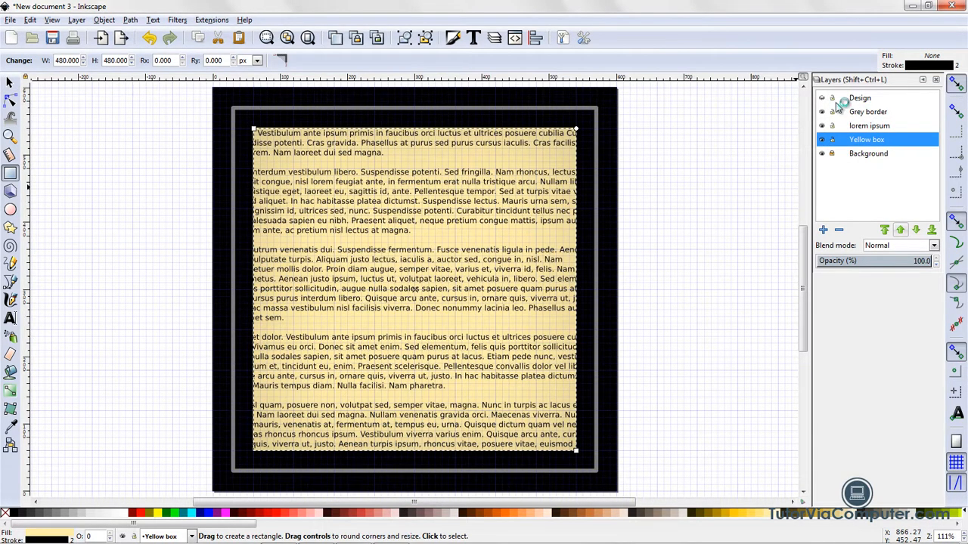
left_click(822, 99)
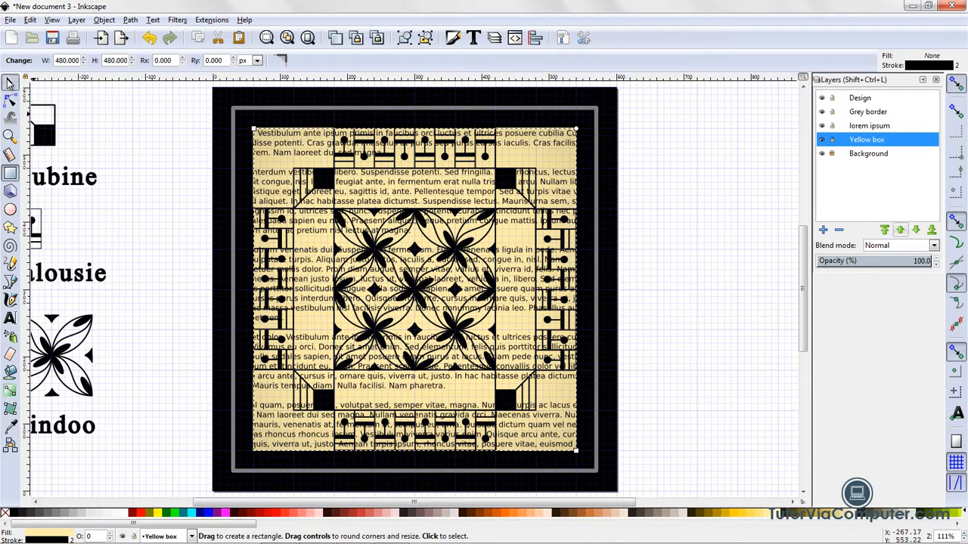
Step: Rotate the design's upper-left Cubine tile 90° clockwise and its upper-right Cubine tile 90° counter-clockwise within their group
left_click(10, 82)
left_click(326, 181)
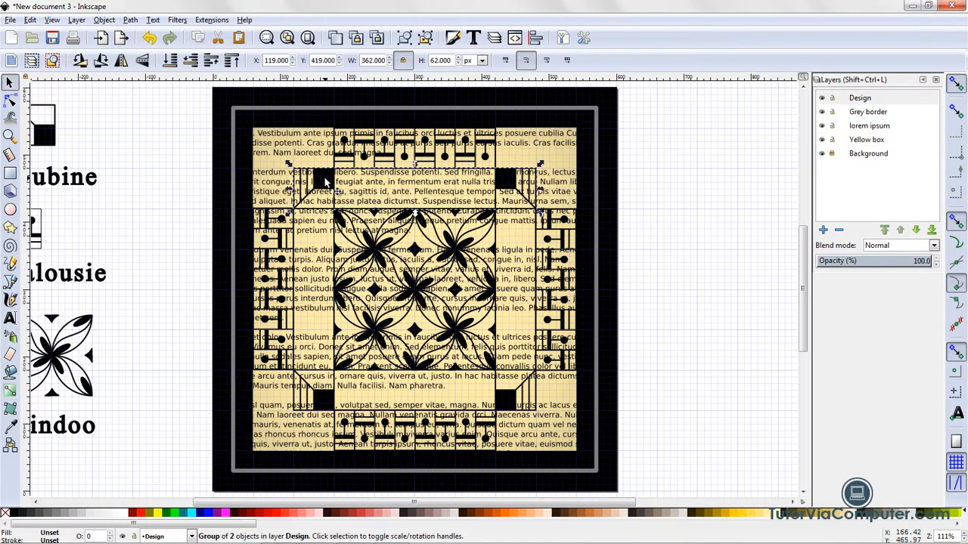
double_click(327, 181)
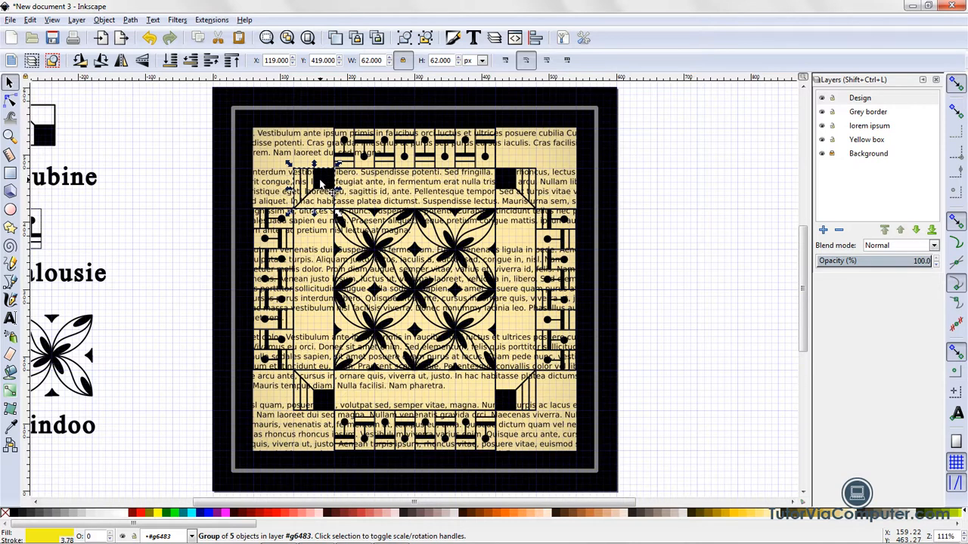
left_click(104, 67)
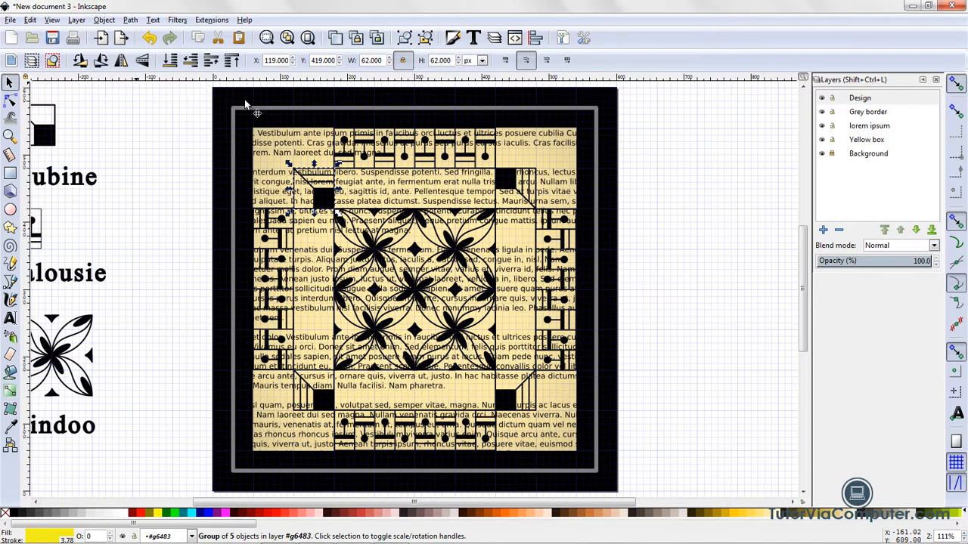
left_click(512, 182)
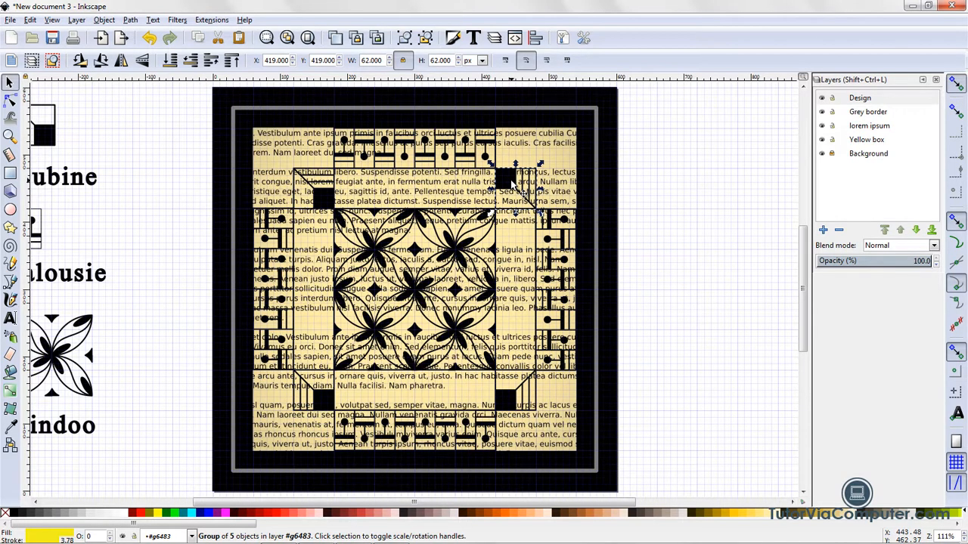
left_click(81, 62)
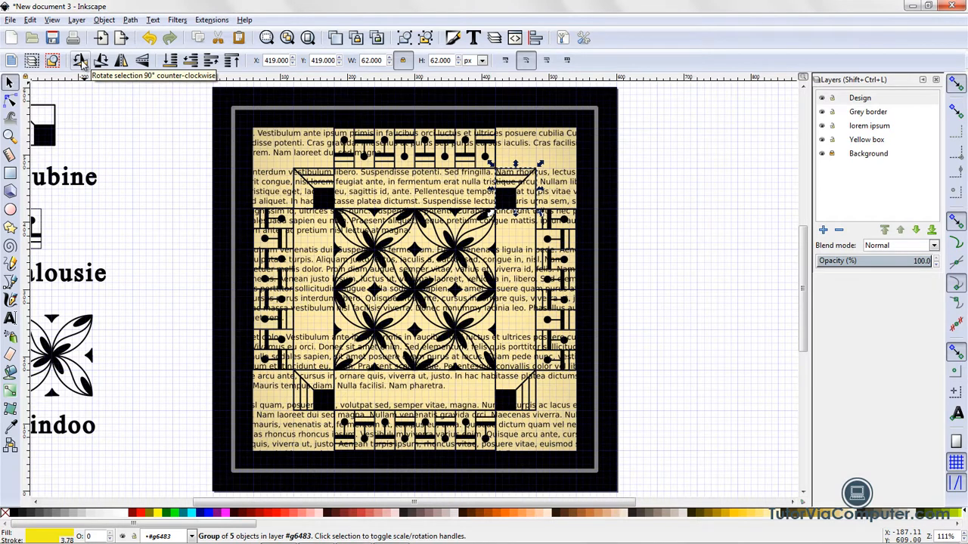
Step: Rotate the design's lower-left Cubine tile 90° counter-clockwise and its lower-right Cubine tile 90° clockwise, then deselect everything
left_click(320, 407)
left_click(322, 408)
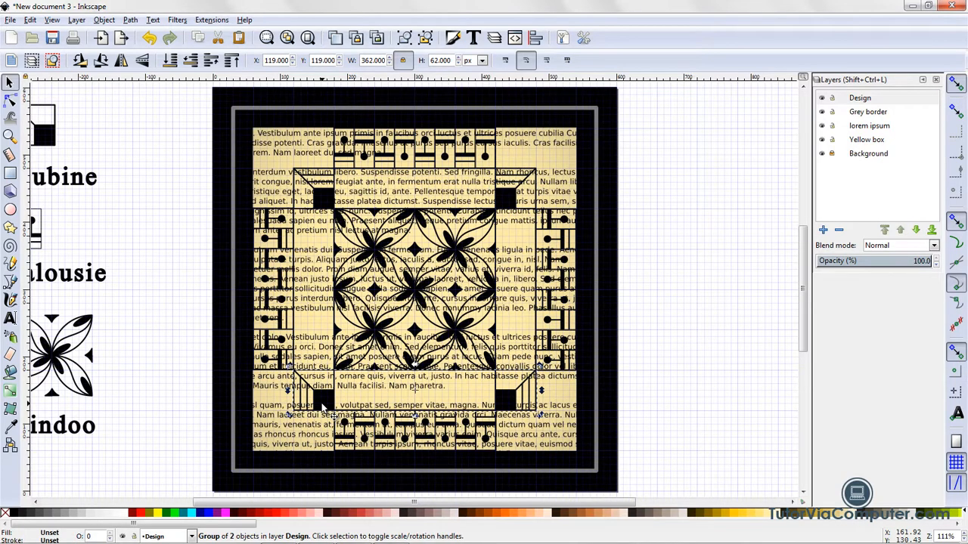
key("Escape")
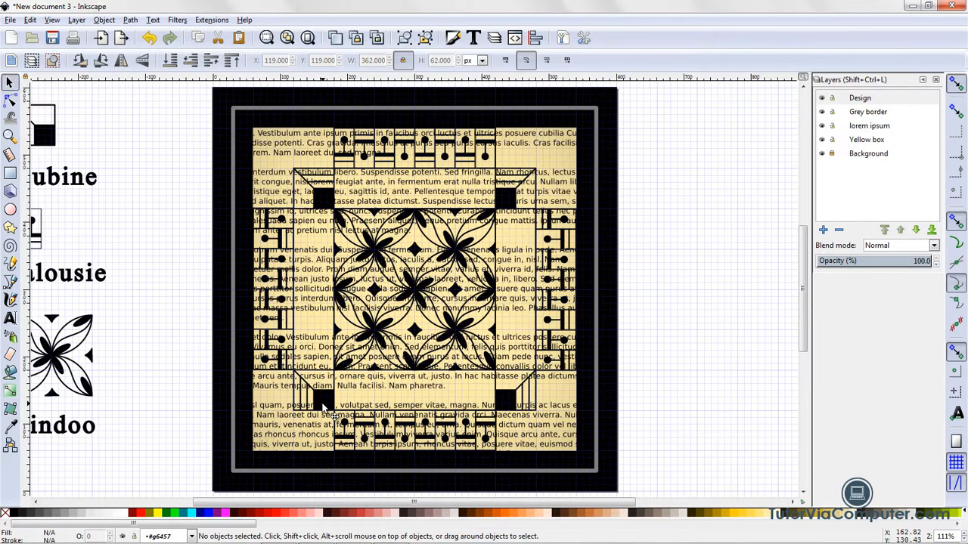
left_click(323, 406)
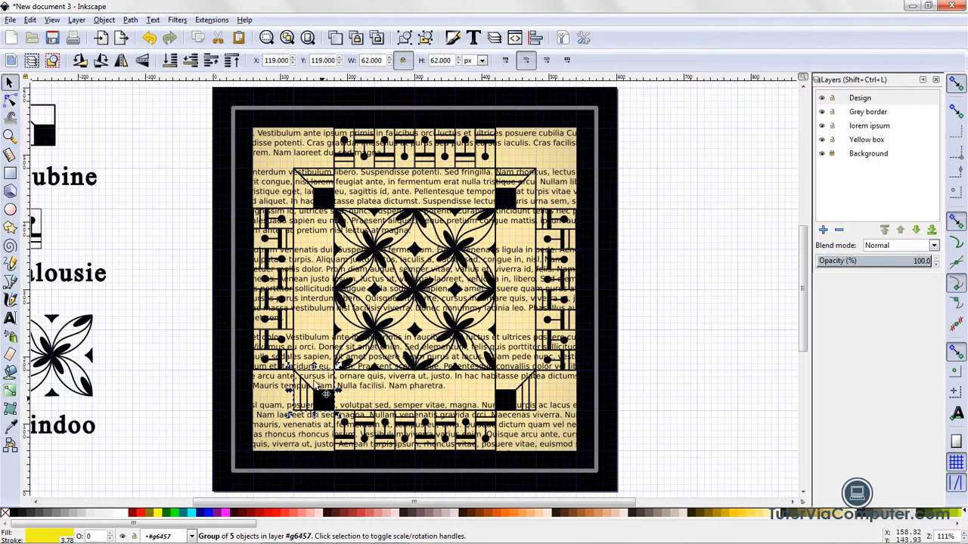
left_click(81, 65)
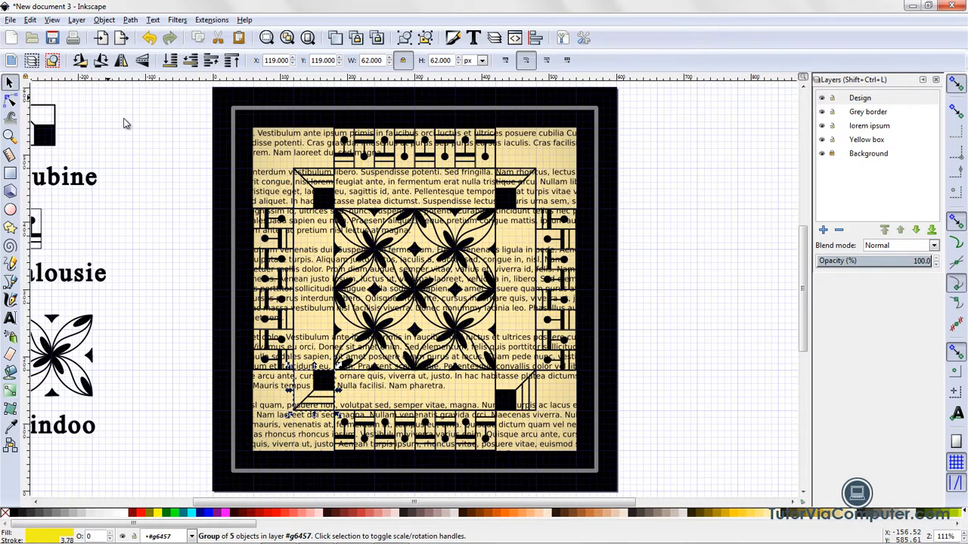
left_click(506, 402)
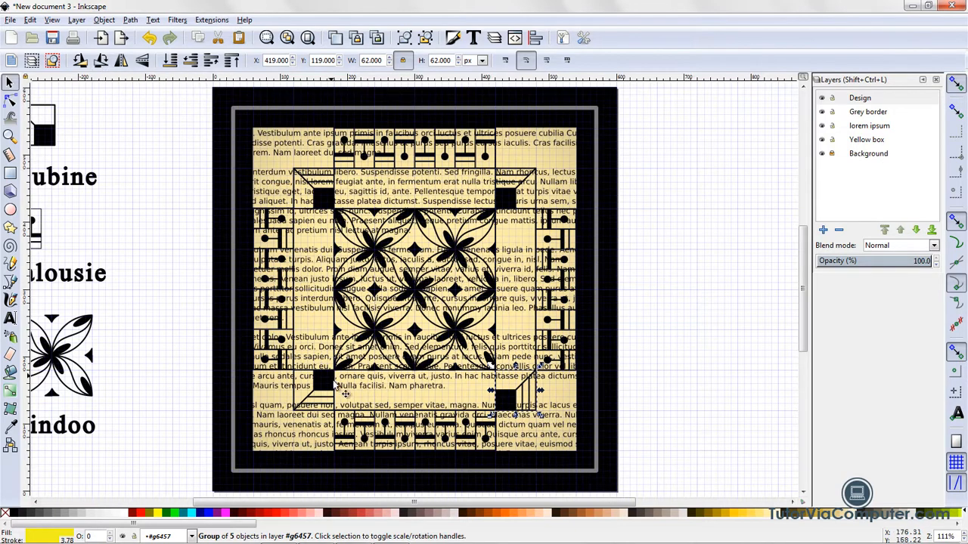
left_click(100, 59)
left_click(688, 365)
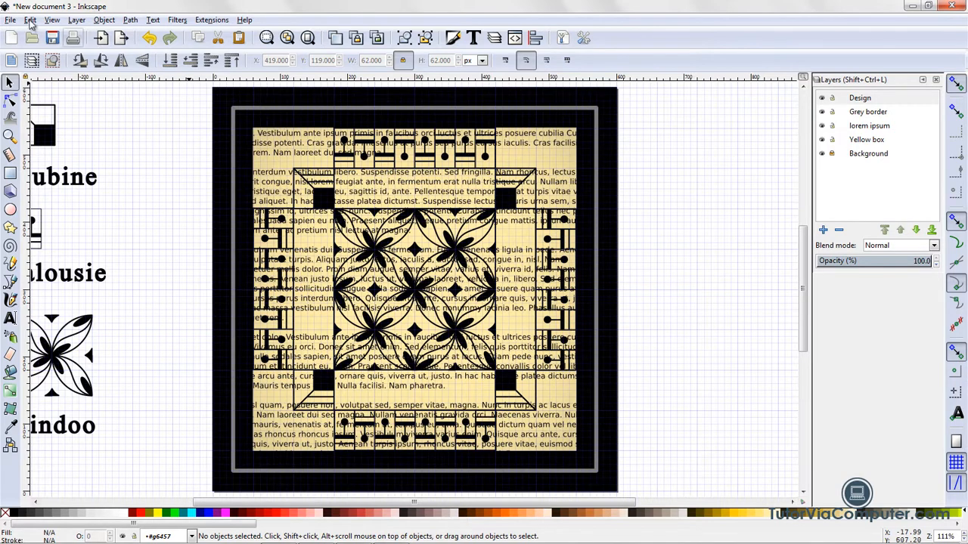
Step: Save the drawing as inktober-sindoo.svg in the Drawings folder, in Inkscape SVG format
left_click(10, 20)
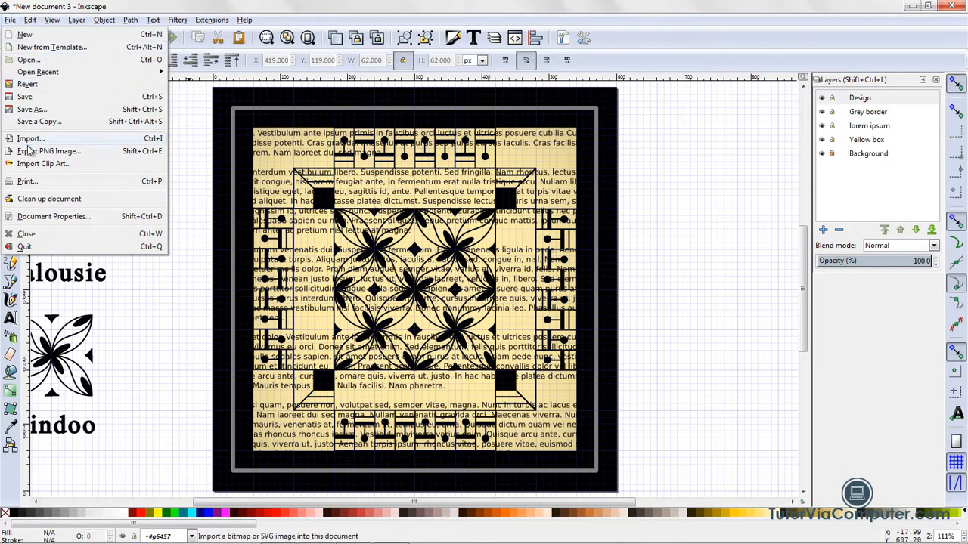
left_click(23, 98)
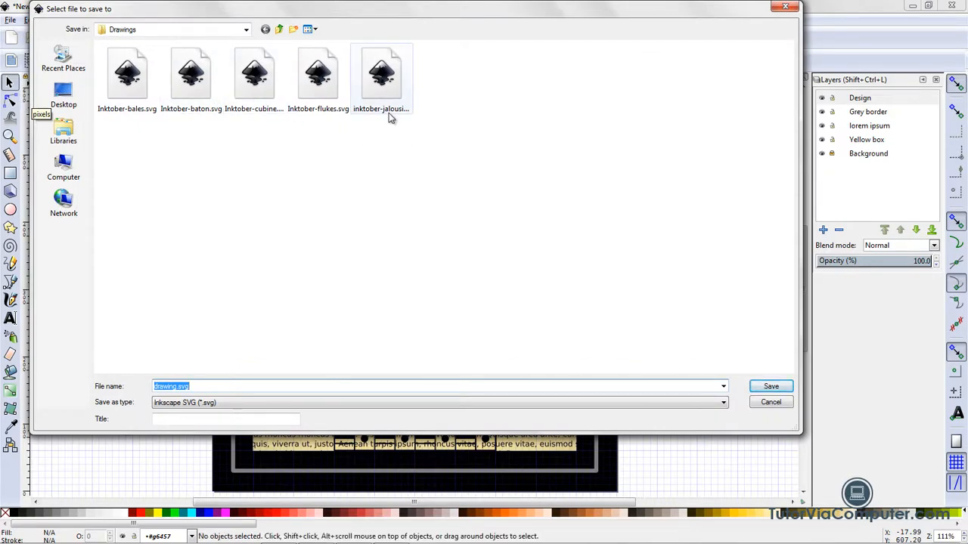
left_click(389, 112)
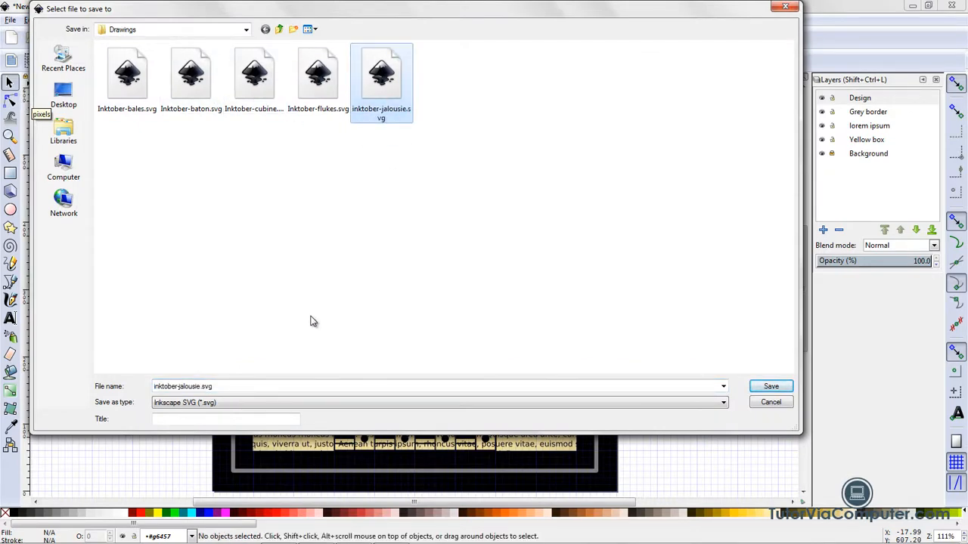
double_click(199, 387)
left_click(200, 387)
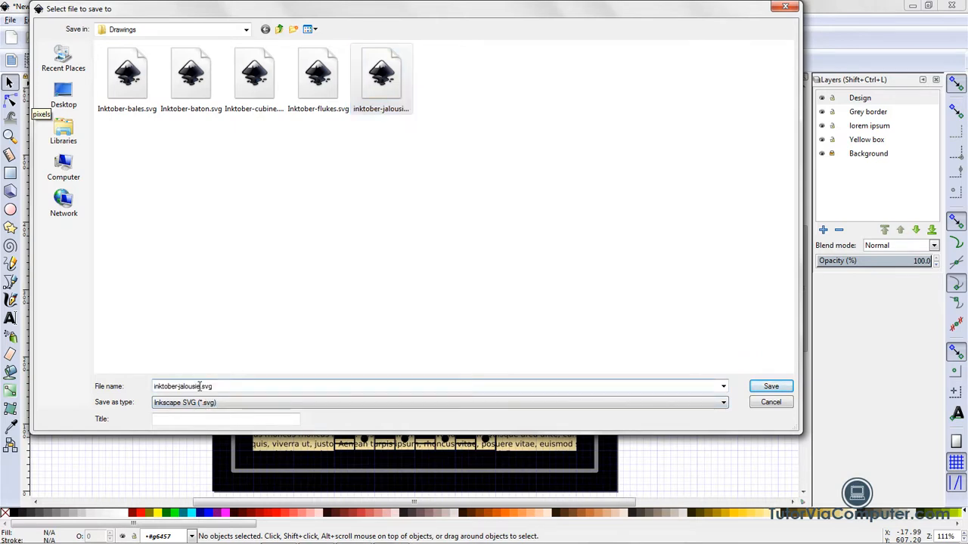
left_click_drag(201, 386, 180, 386)
type("sindoo")
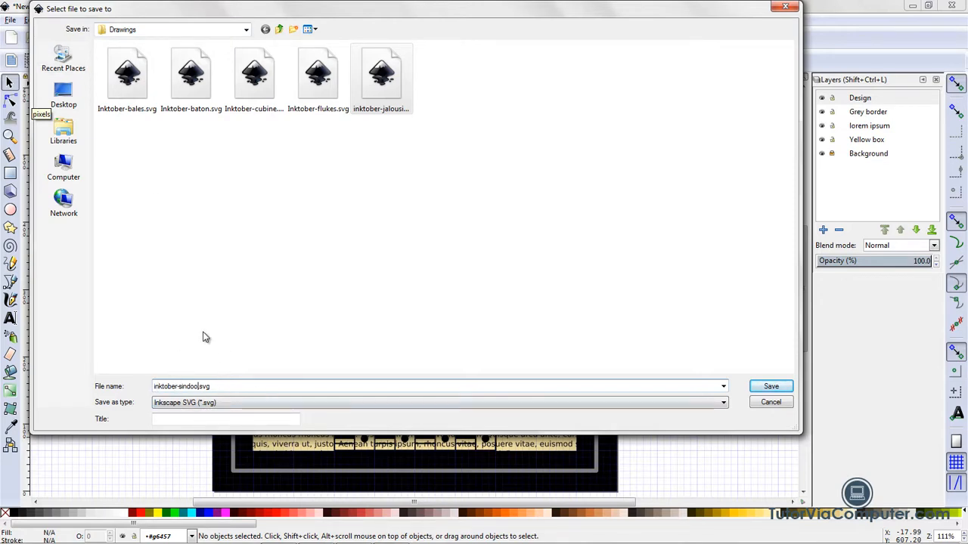
left_click(198, 386)
left_click(762, 389)
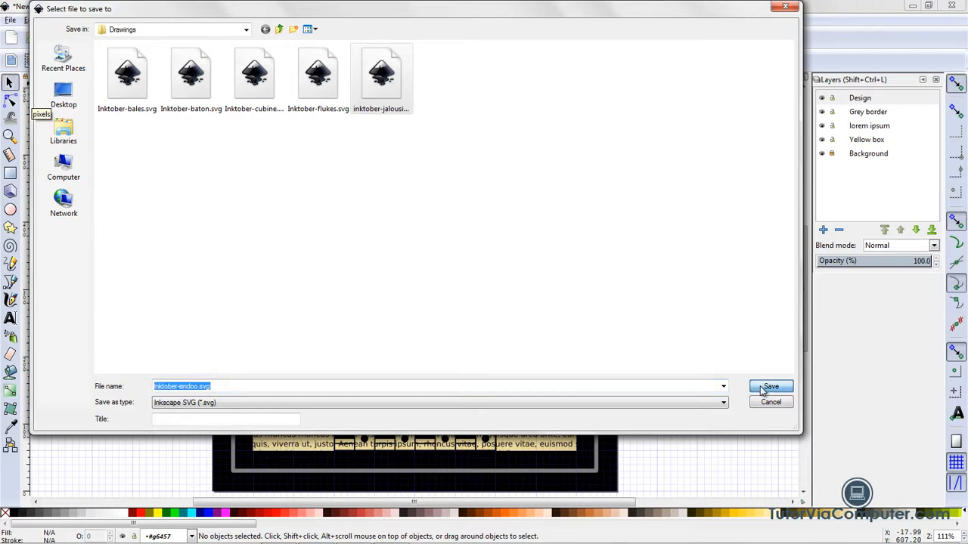